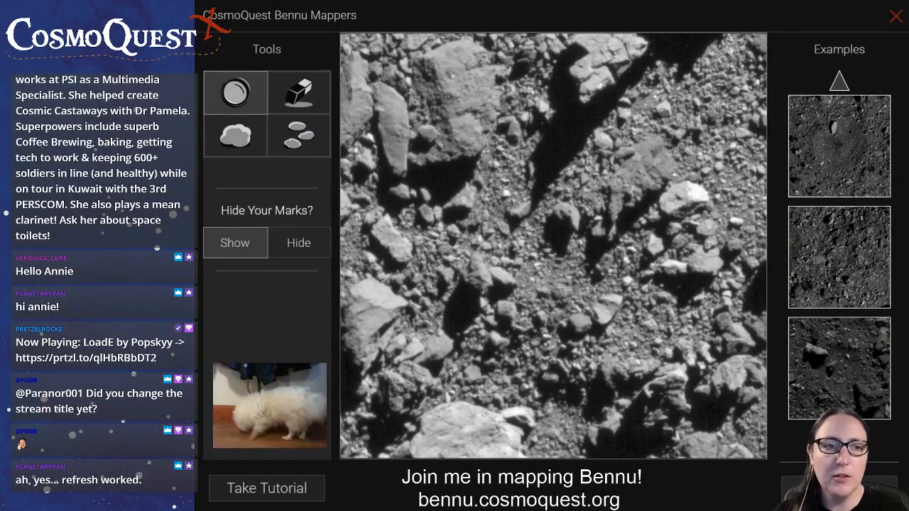
With the boulder tool, mark the lengths of three large boulders in the image's upper part and the bright one at its bottom edge
click(235, 135)
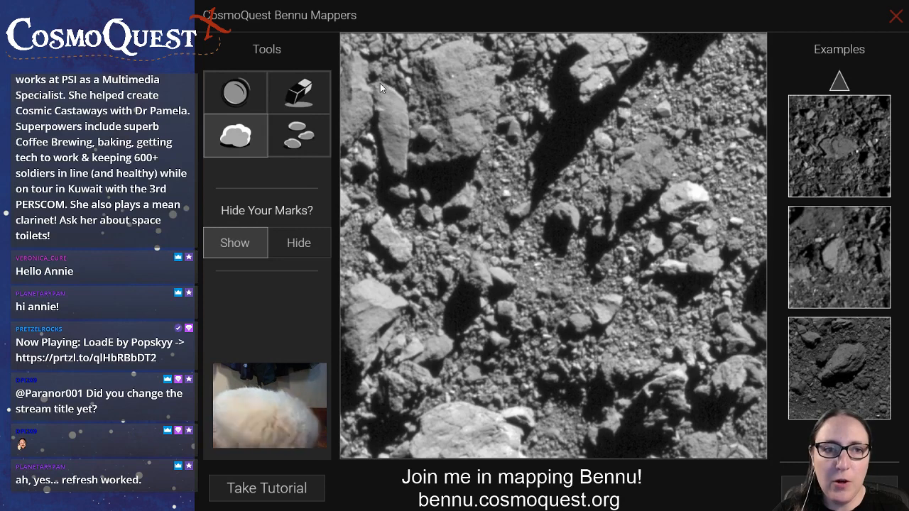
drag(380, 84, 402, 174)
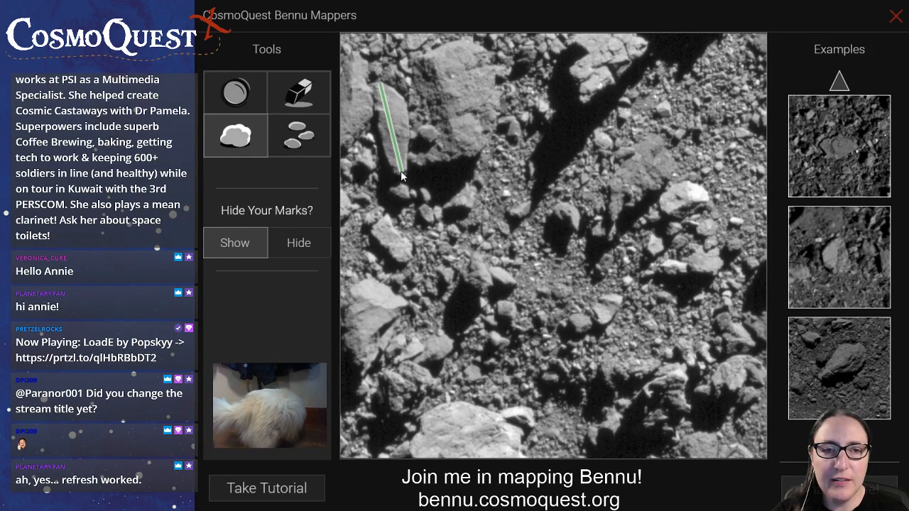
drag(434, 51, 452, 157)
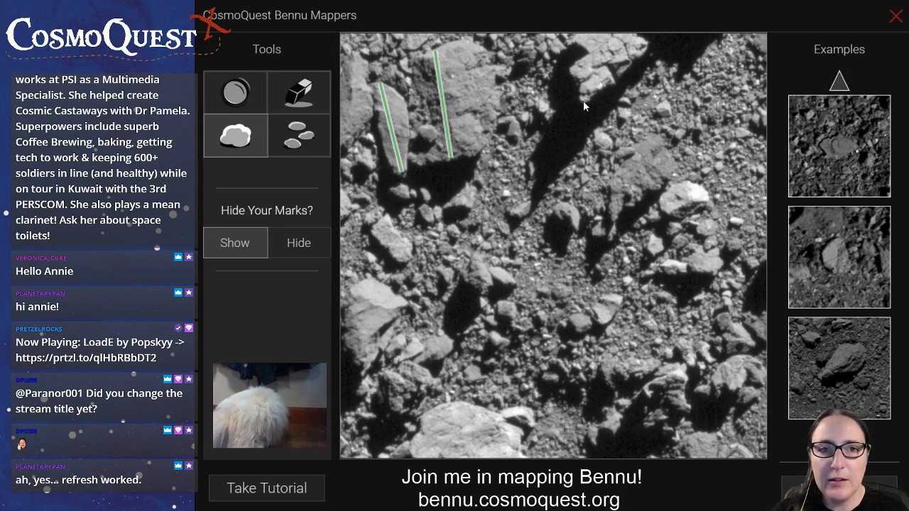
drag(583, 101, 623, 34)
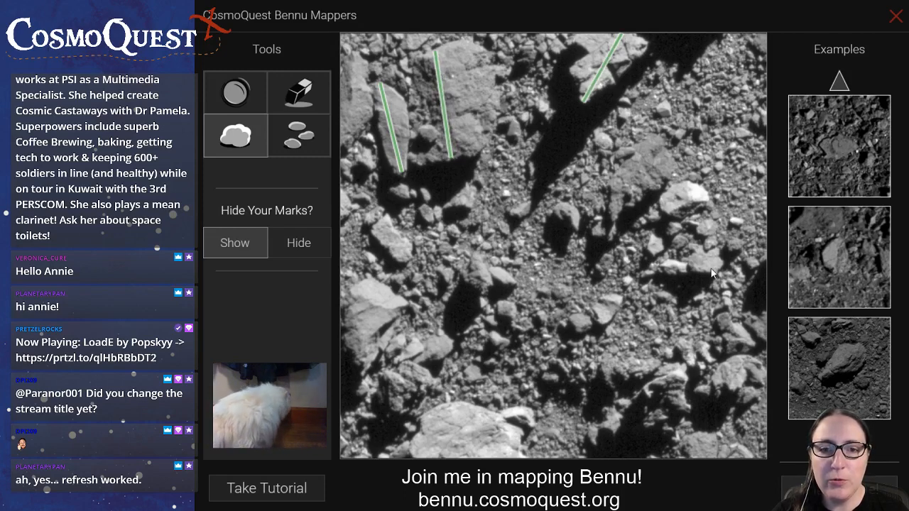
drag(412, 449, 433, 445)
drag(495, 452, 519, 453)
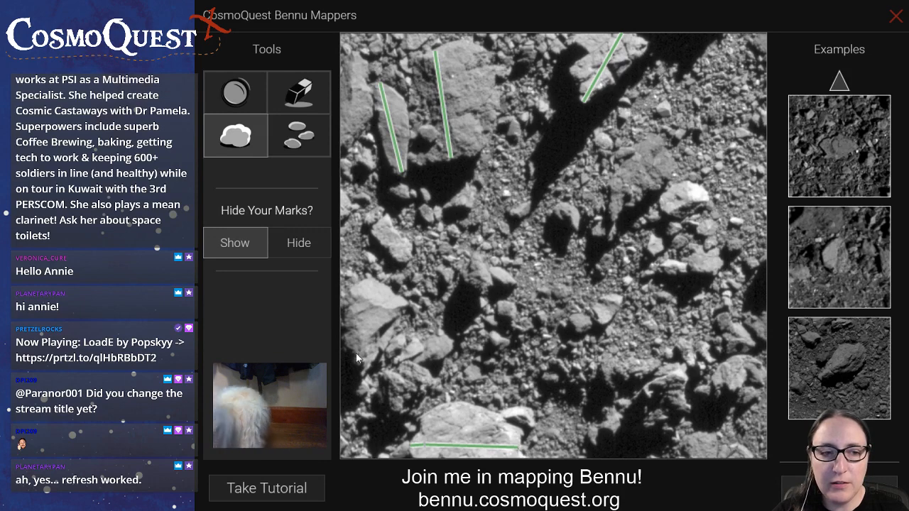
Mark the lengths of two large boulders along the image's left edge, one near the lower right edge, and one right of centre
drag(361, 375, 368, 287)
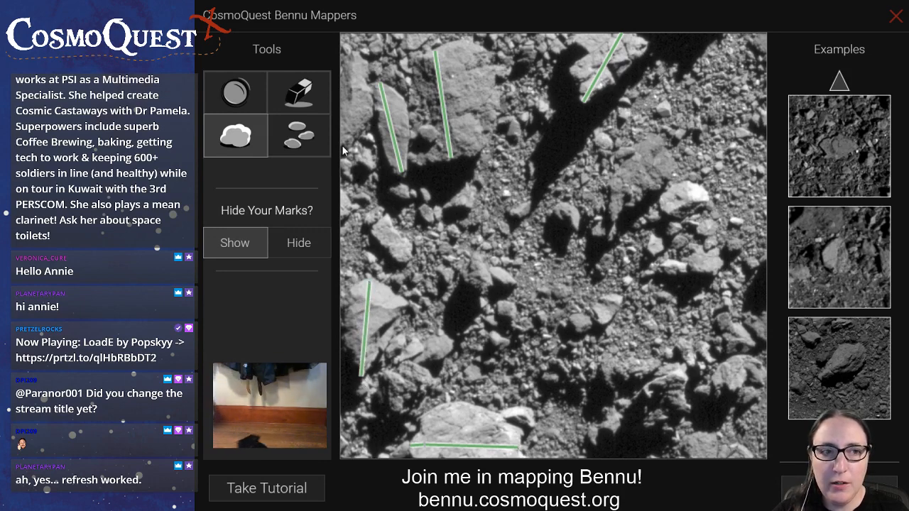
drag(342, 145, 357, 52)
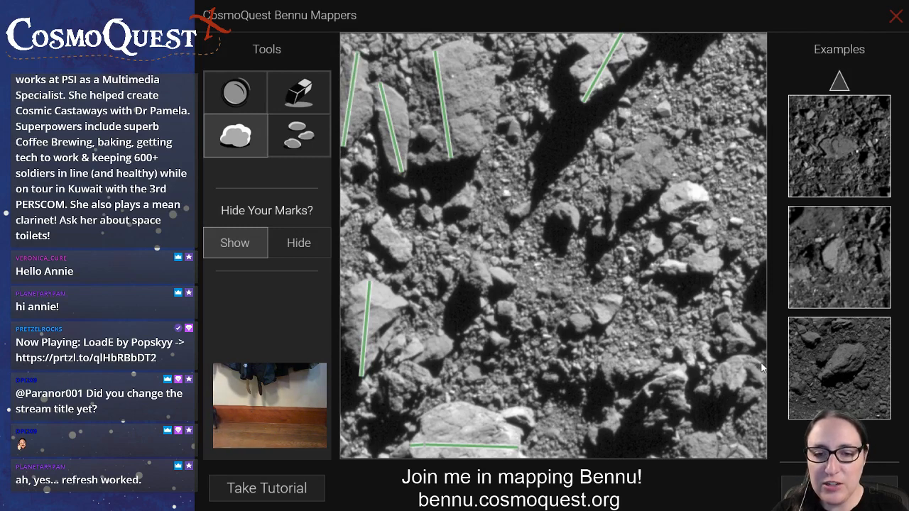
drag(760, 364, 714, 389)
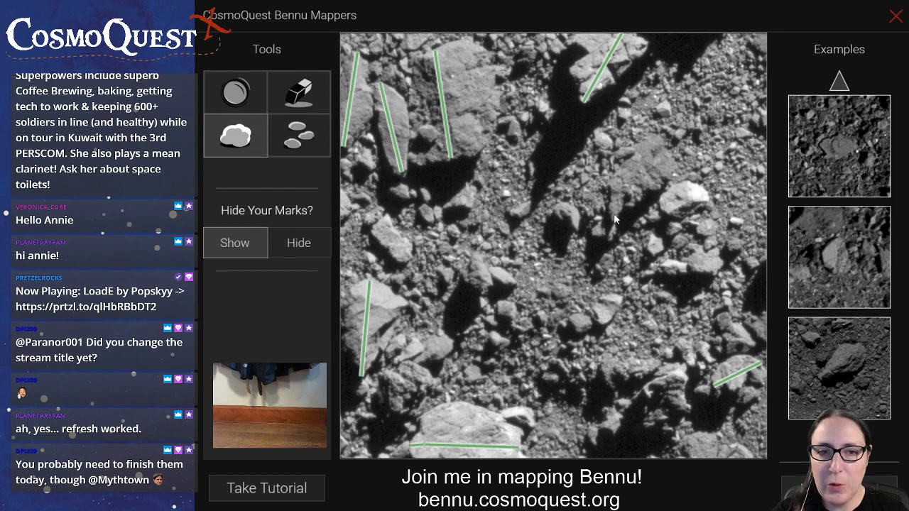
drag(613, 220, 664, 150)
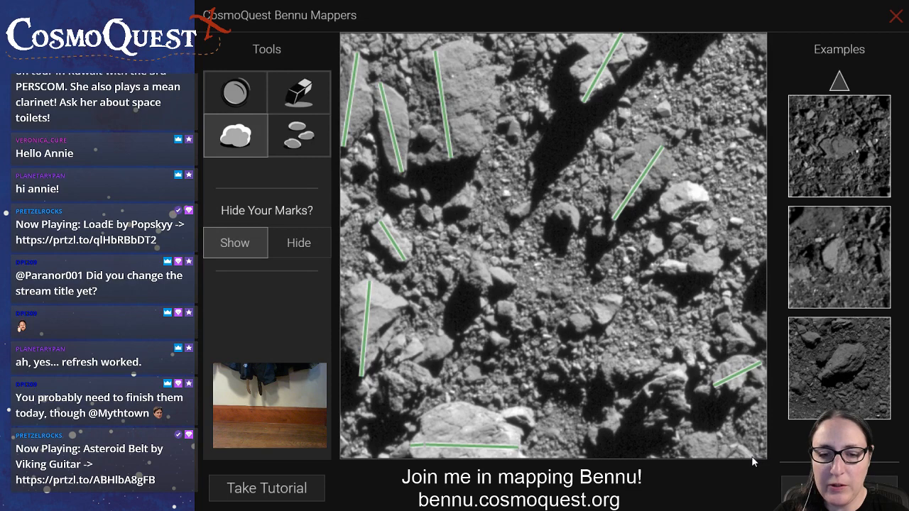
drag(752, 456, 682, 459)
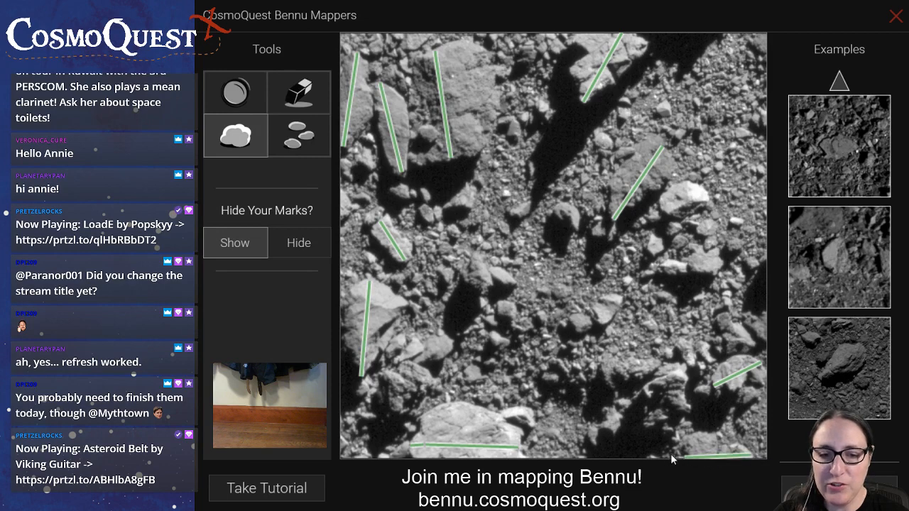
click(304, 86)
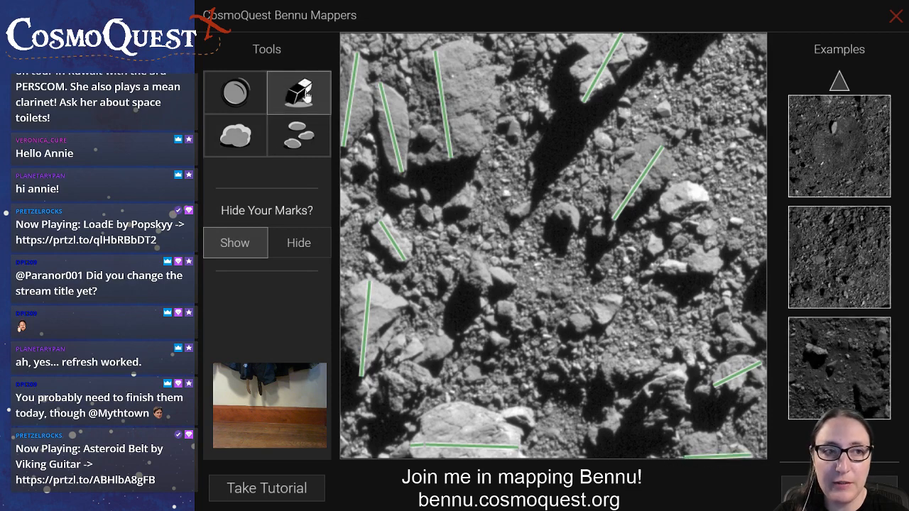
click(745, 458)
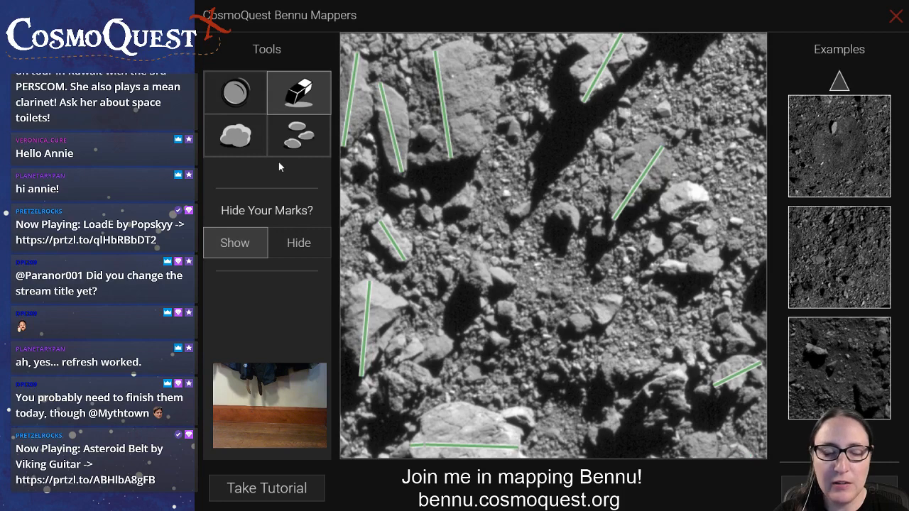
click(237, 128)
Mark the lengths of the boulder at the image's bottom right edge, two bright ones at mid-right, and two at lower left
drag(755, 461, 652, 455)
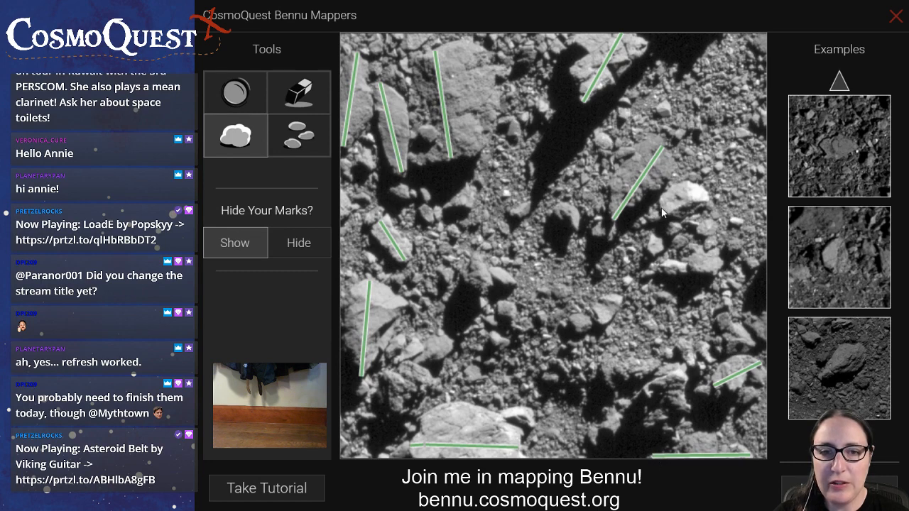
drag(671, 206, 706, 194)
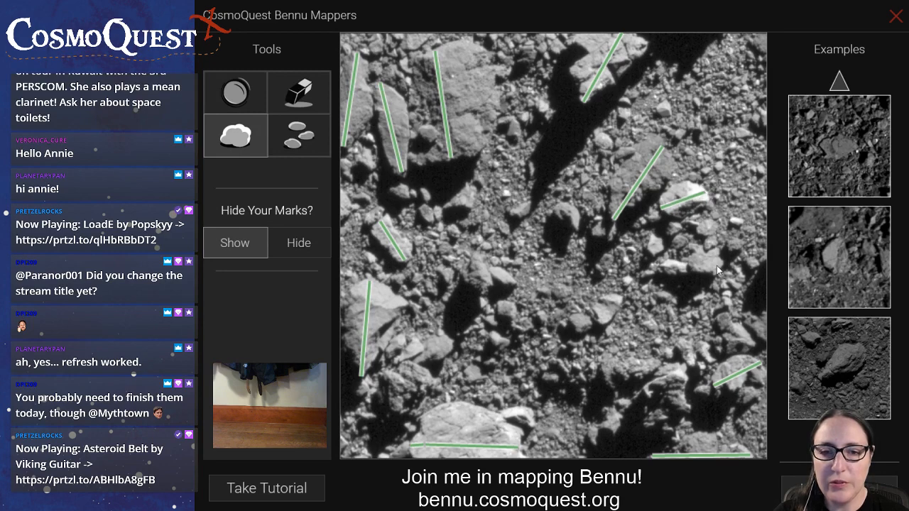
drag(691, 270, 664, 276)
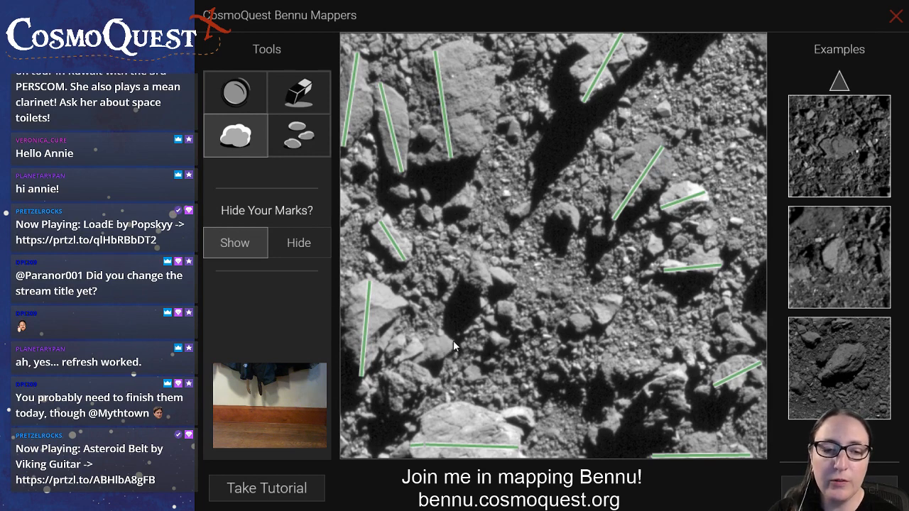
drag(427, 356, 414, 359)
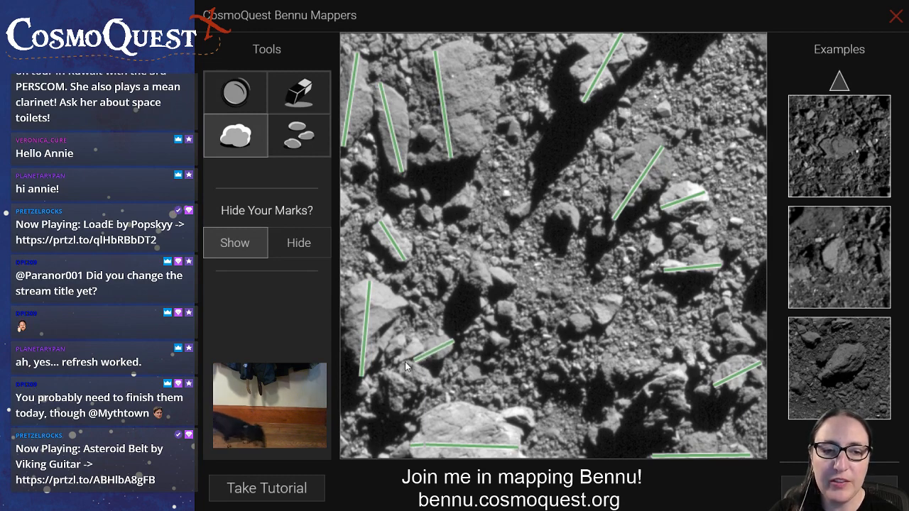
drag(406, 364, 389, 417)
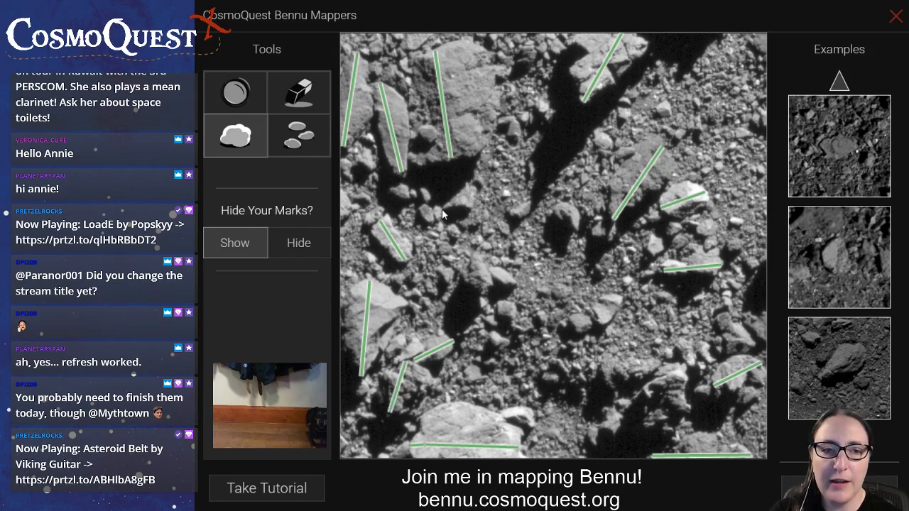
With the rock tool, mark small rocks on the large upper left boulder's side and in the image's upper right area
click(309, 145)
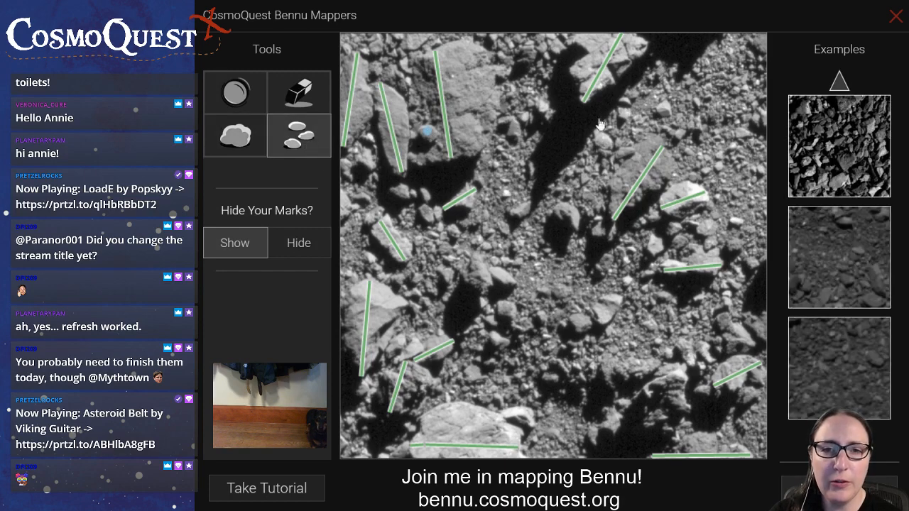
click(663, 110)
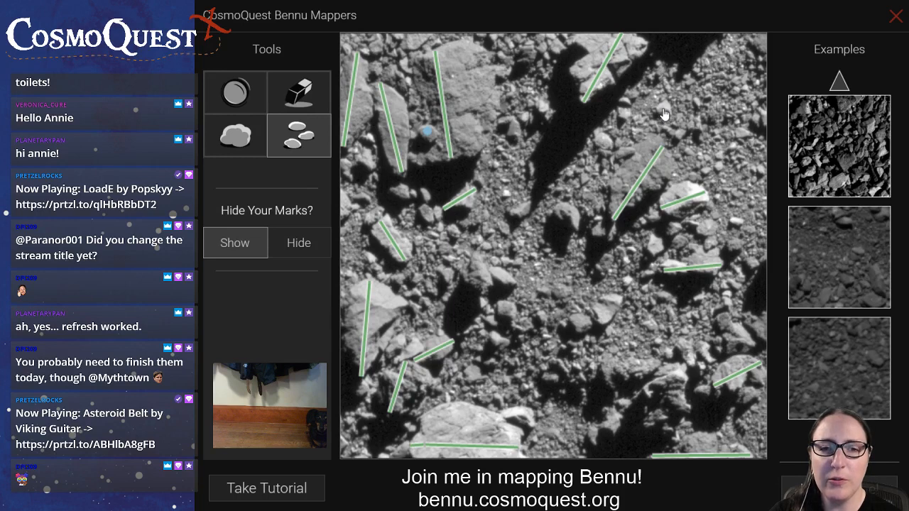
click(680, 135)
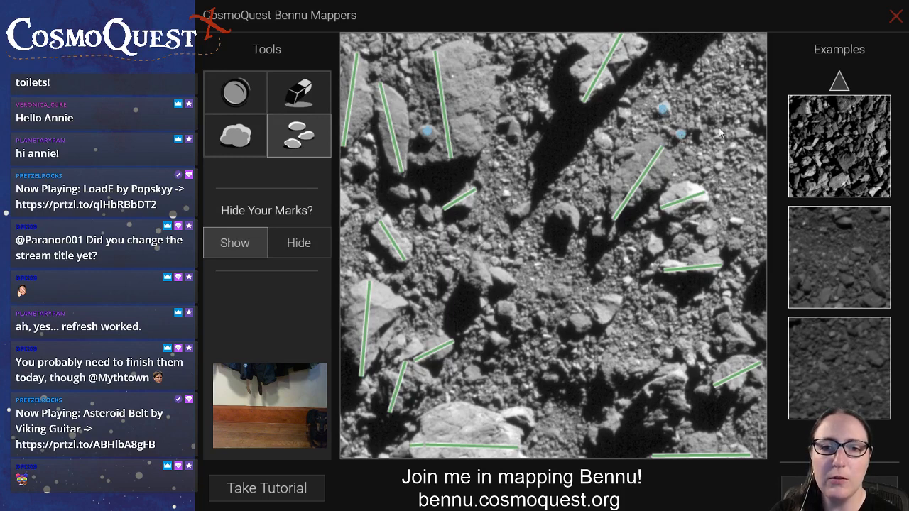
click(754, 119)
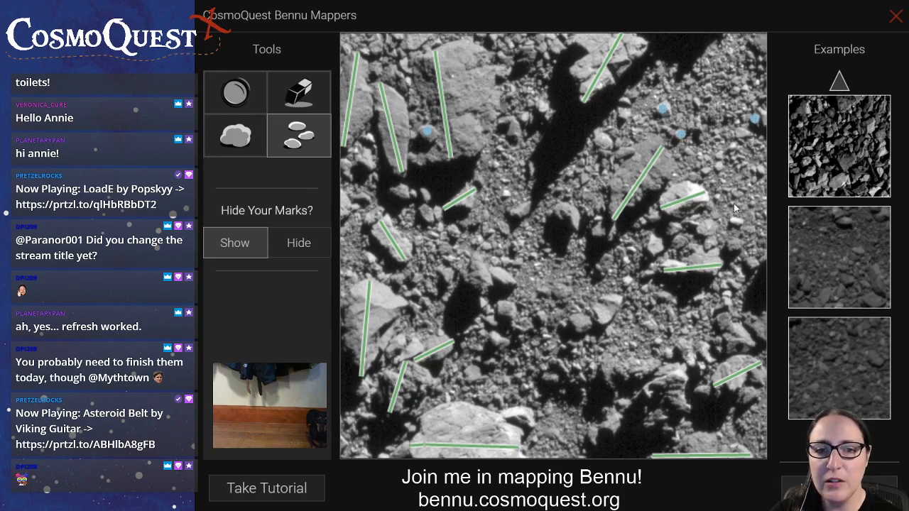
Mark the small rocks clustered around the elongated bright boulder on the image's middle right side
click(736, 221)
click(733, 247)
click(754, 262)
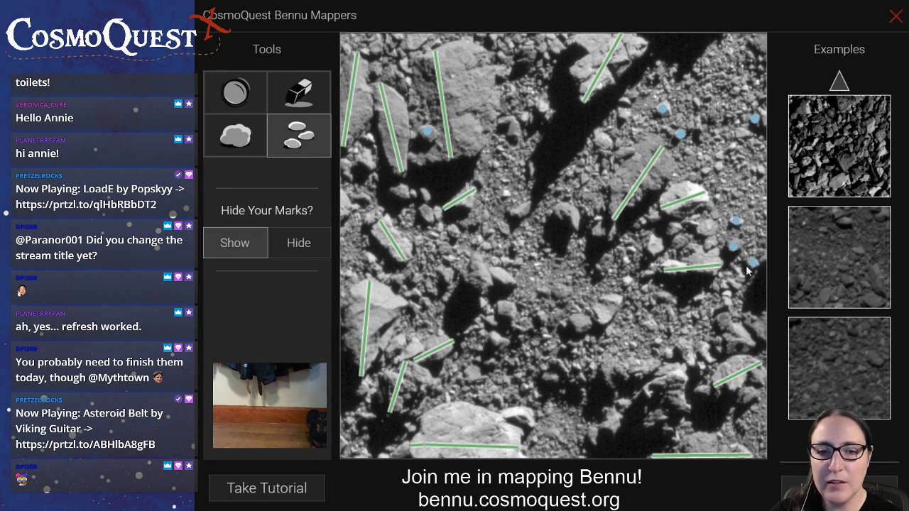
click(710, 244)
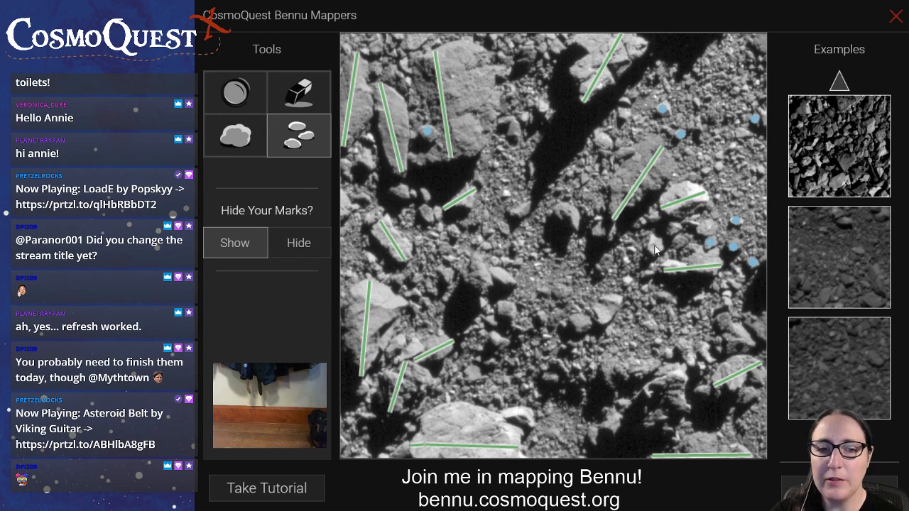
click(672, 230)
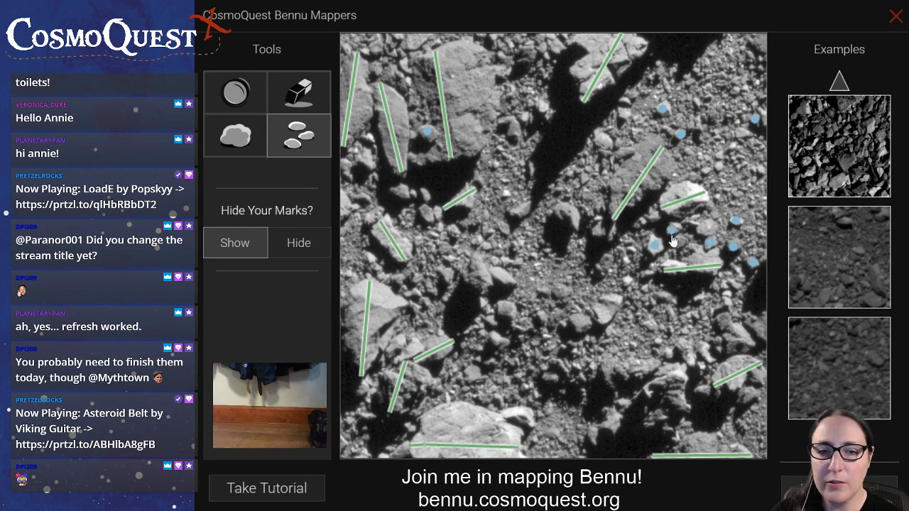
click(680, 244)
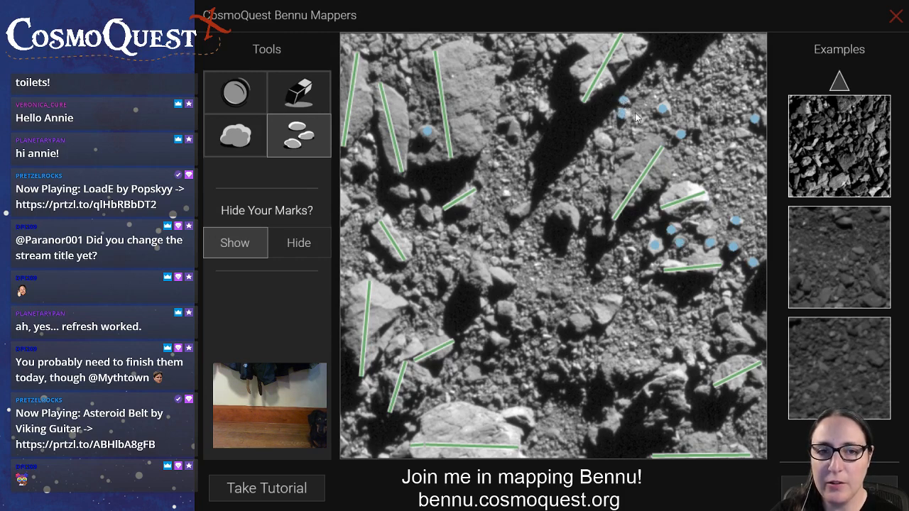
Mark small rocks beside the large shadow, along the image's top edge, and between the upper left boulders and the shadow
click(657, 75)
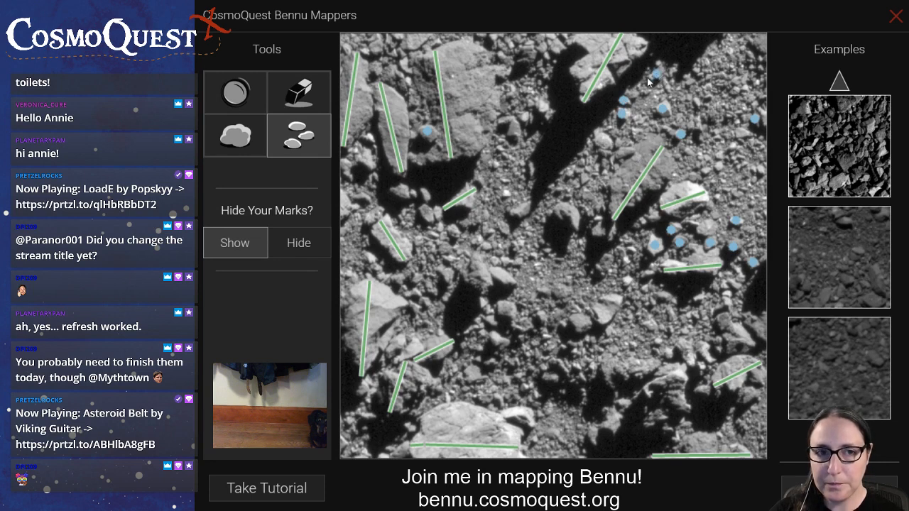
click(542, 48)
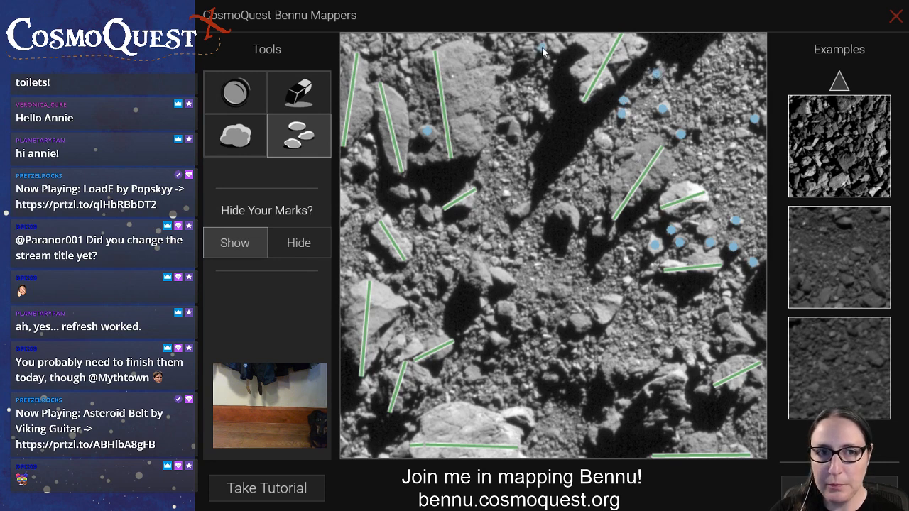
click(493, 36)
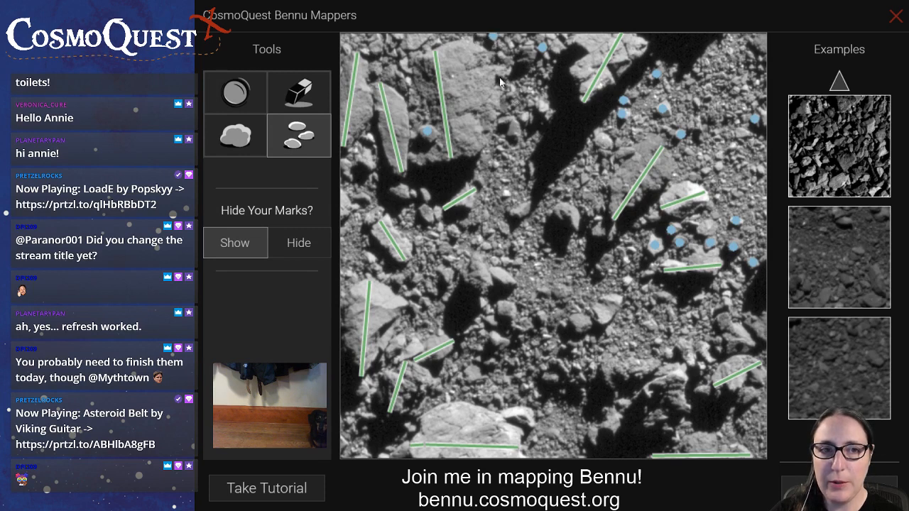
click(526, 116)
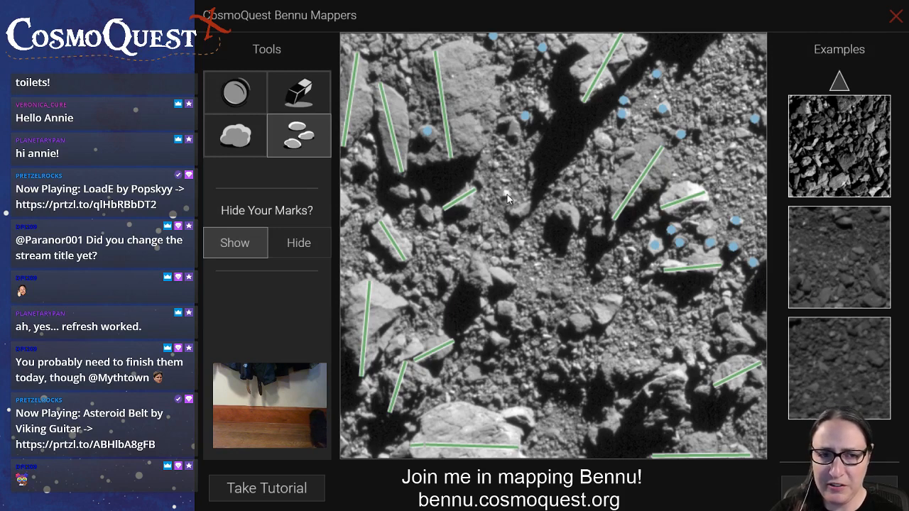
click(504, 180)
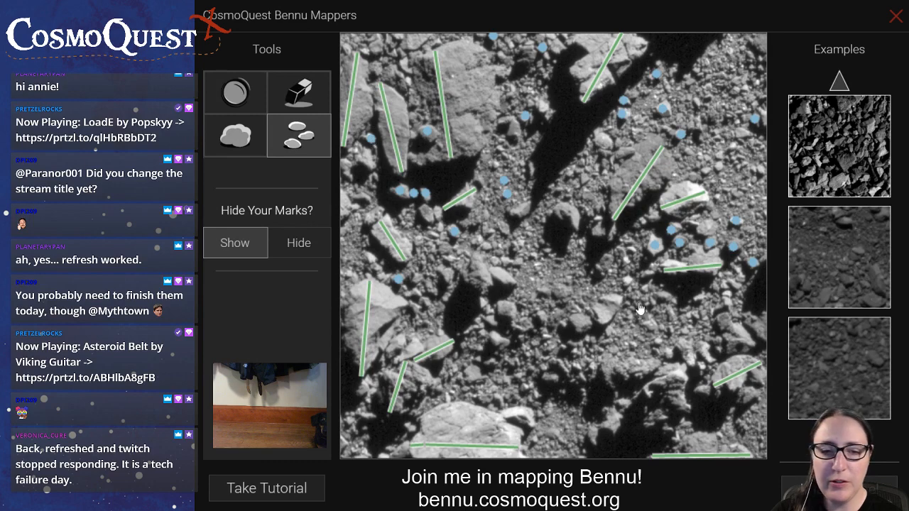
Mark the remaining small rocks across the image's centre, beside the large shadow's right flank, and in the upper right area
click(506, 308)
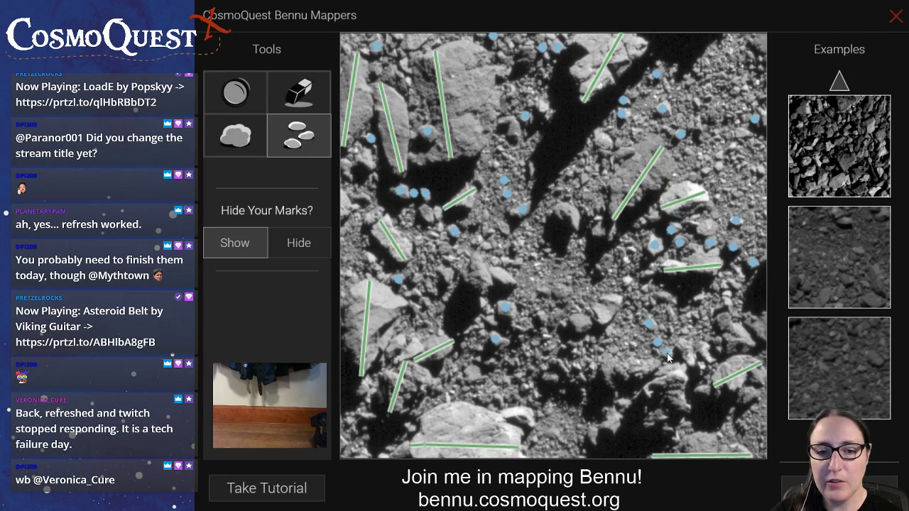
click(628, 280)
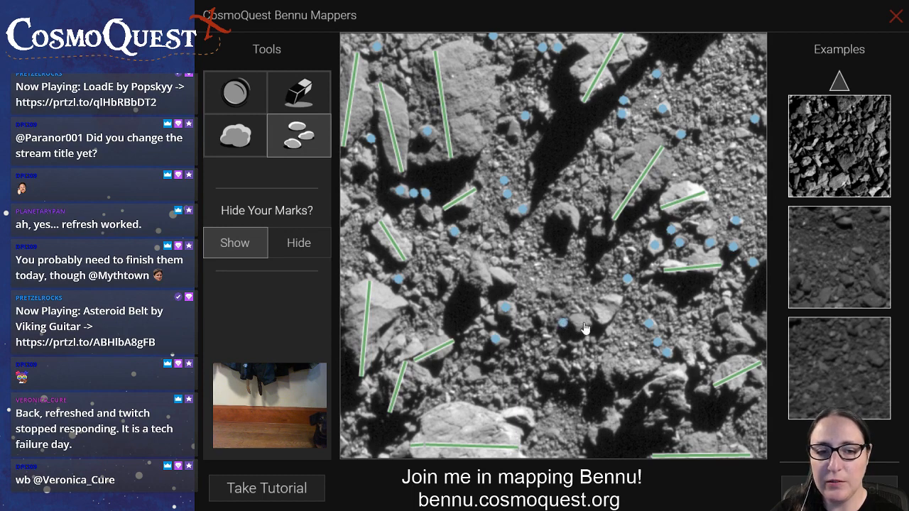
click(495, 261)
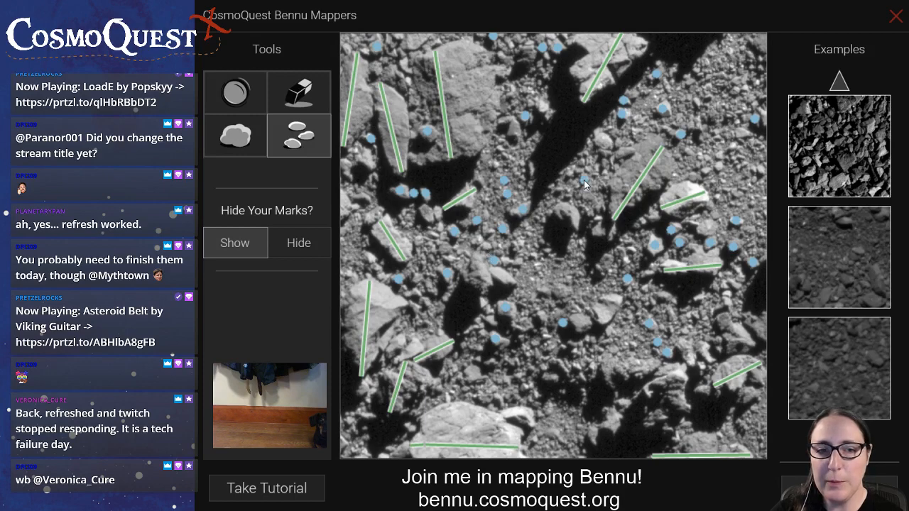
click(606, 142)
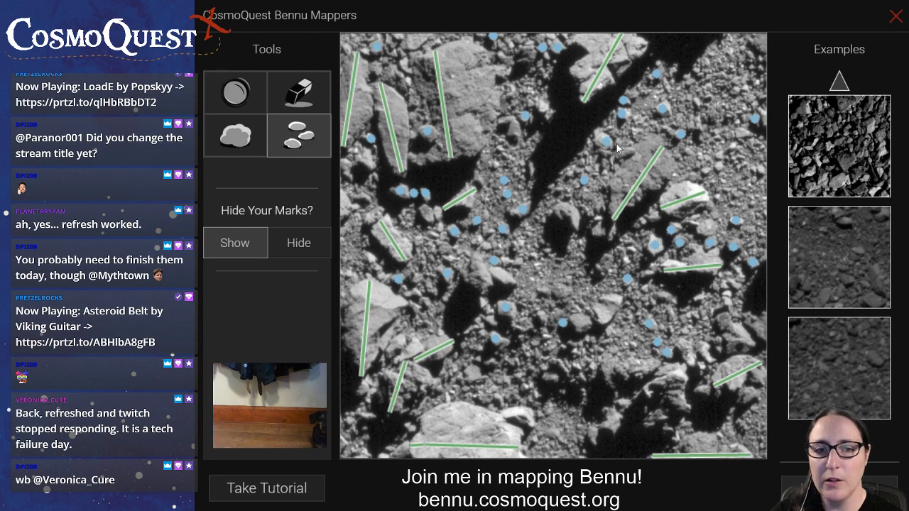
click(689, 81)
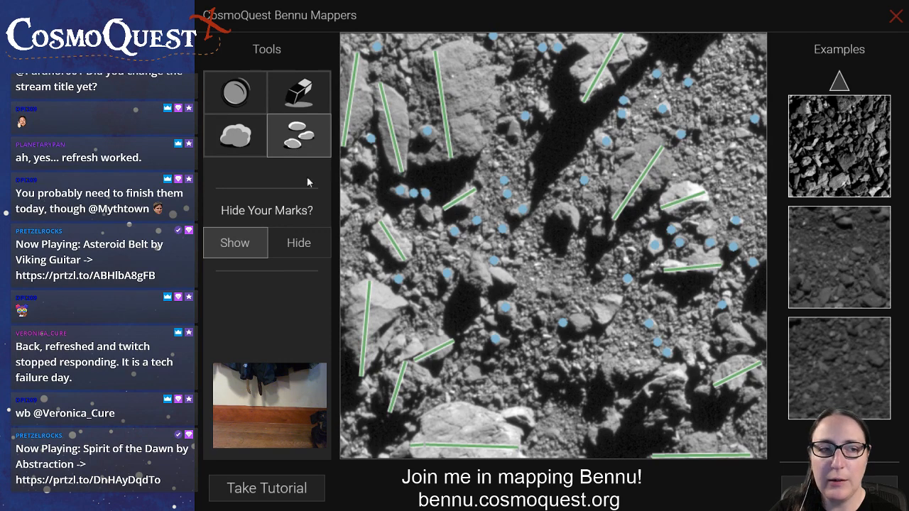
With the rock tool, mark more small rocks in the image's centre, its middle right area, and the cluster along its upper right side
click(235, 135)
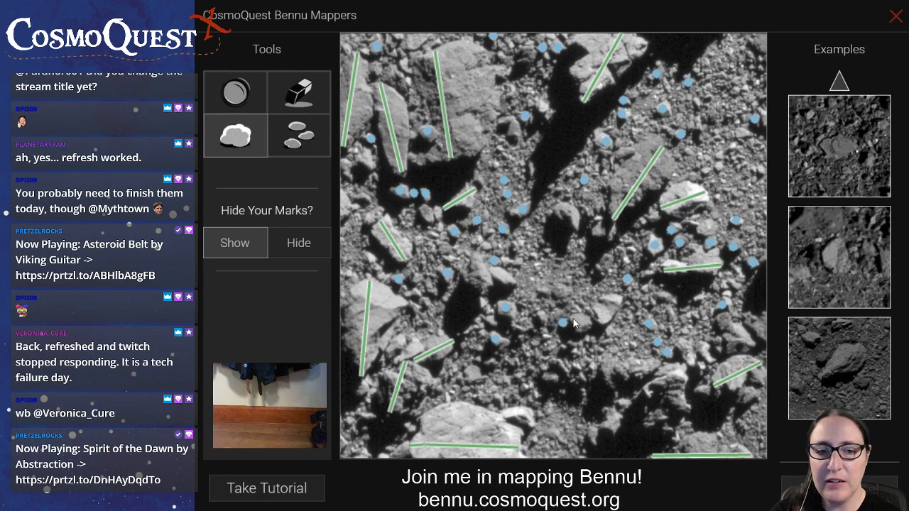
click(298, 135)
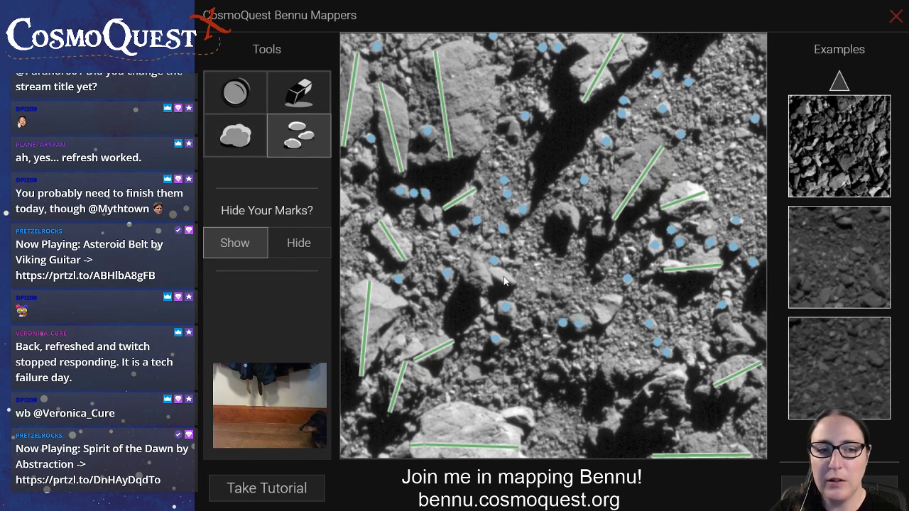
click(599, 270)
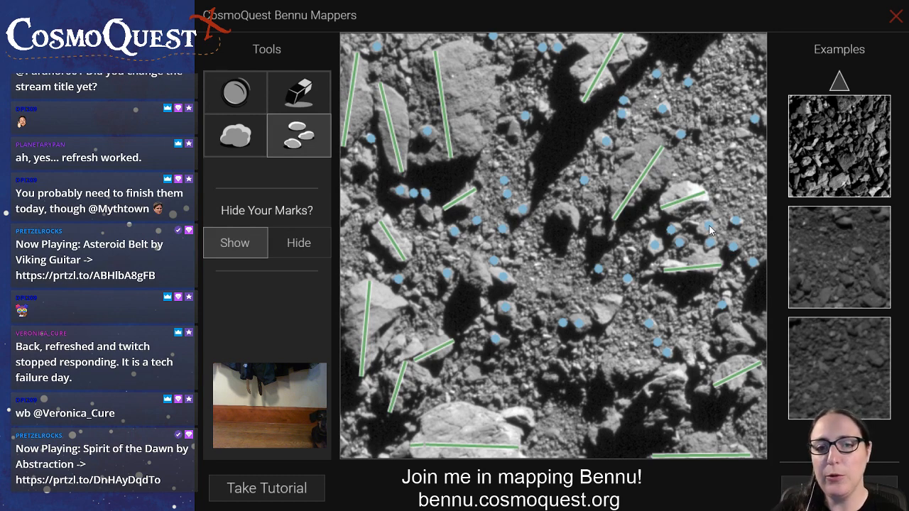
click(662, 297)
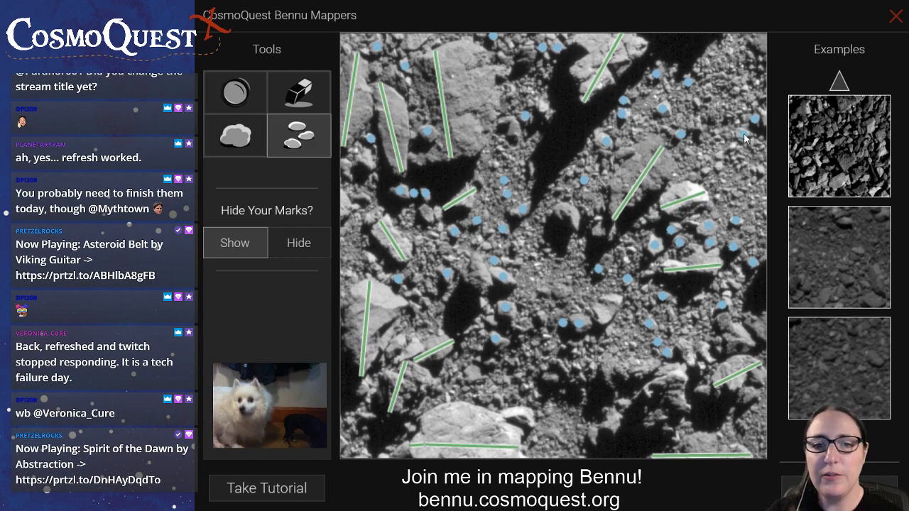
click(706, 170)
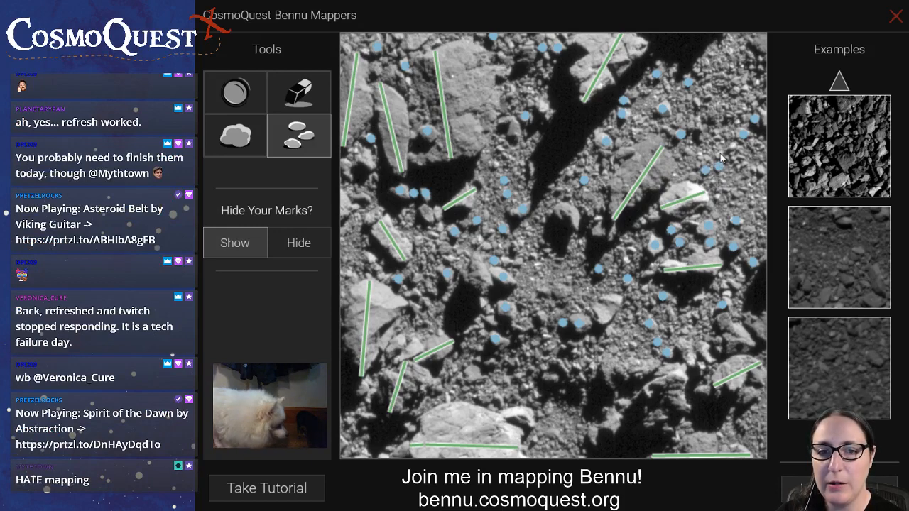
click(719, 155)
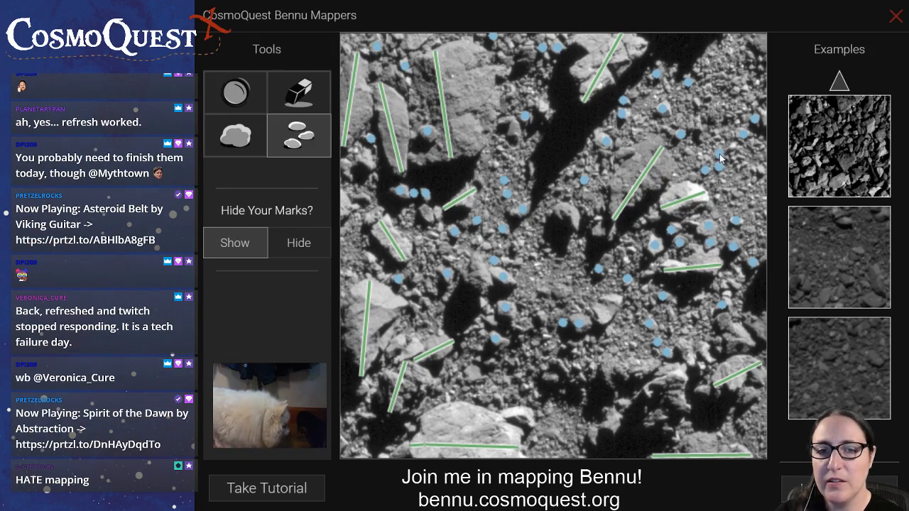
click(761, 171)
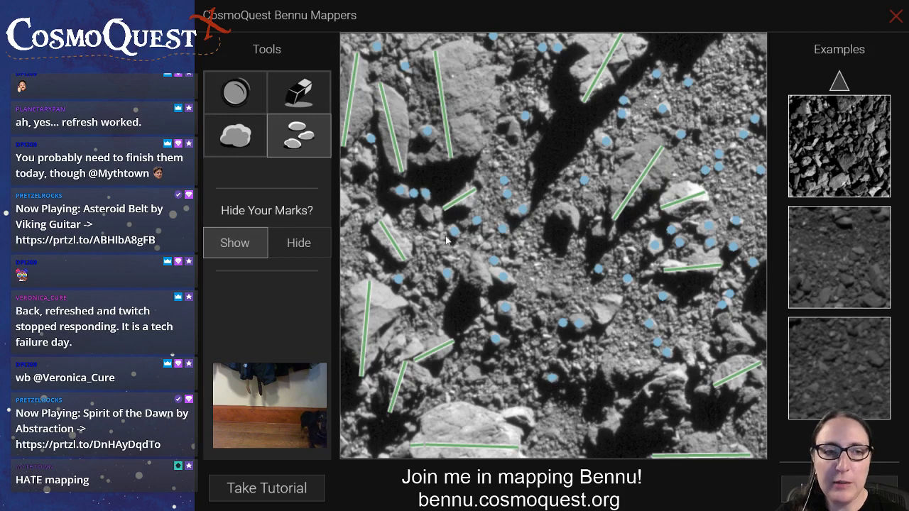
With the boulder tool, mark the lengths of the bright boulder right of centre and the shadowed boulder near the centre
click(243, 139)
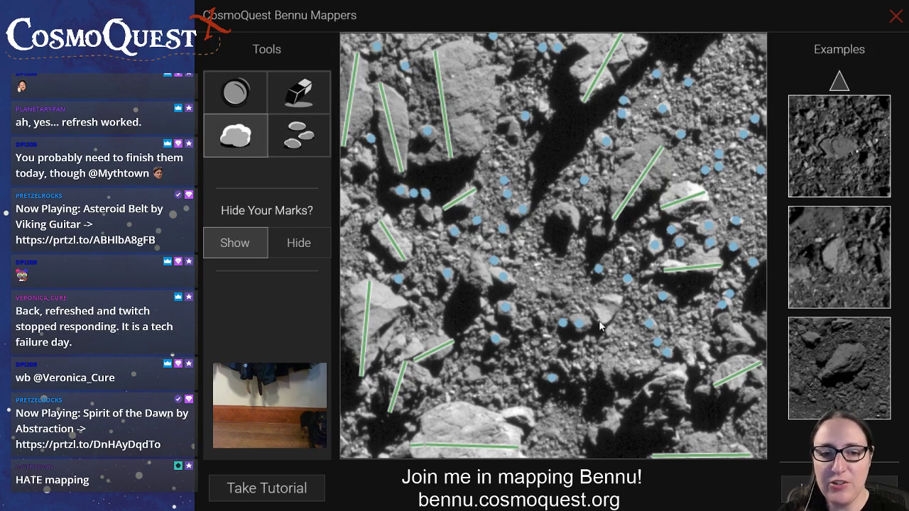
drag(601, 325, 615, 301)
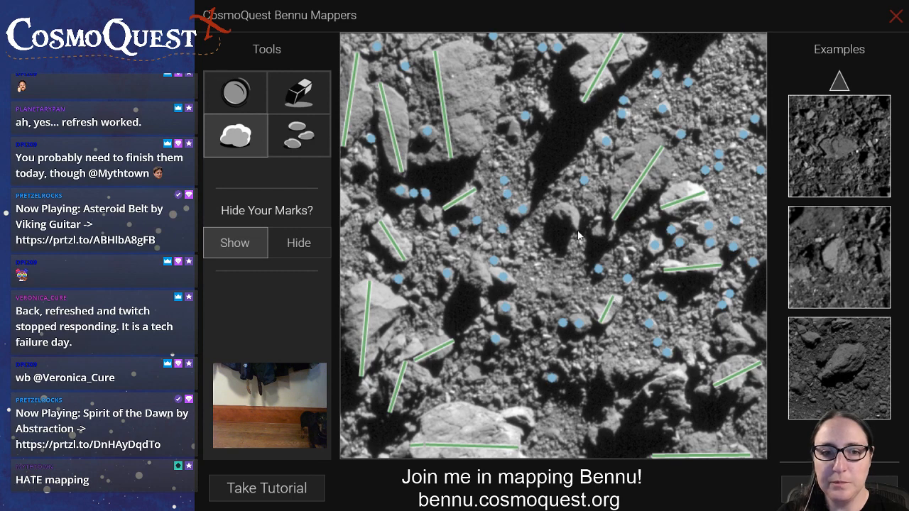
drag(577, 233, 558, 209)
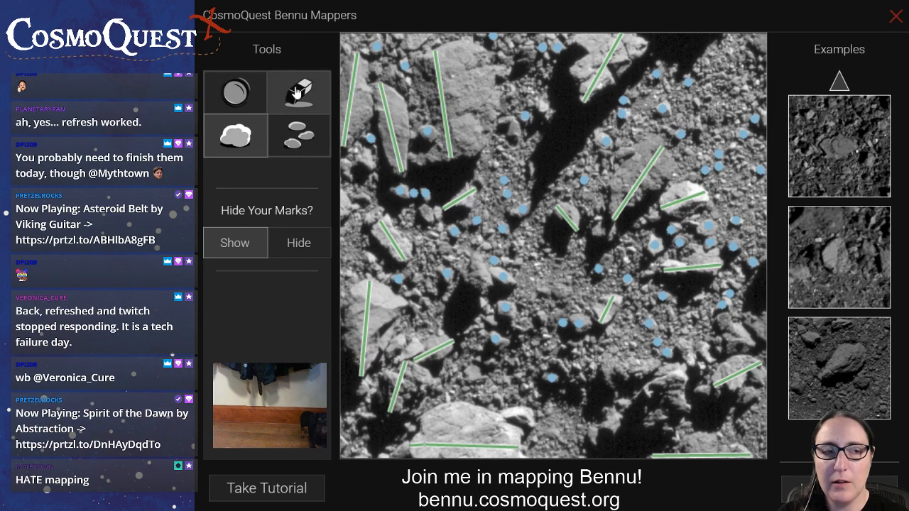
Mark small rocks in the upper right area, around the shadow on the middle right, and across the image's lower centre
click(297, 146)
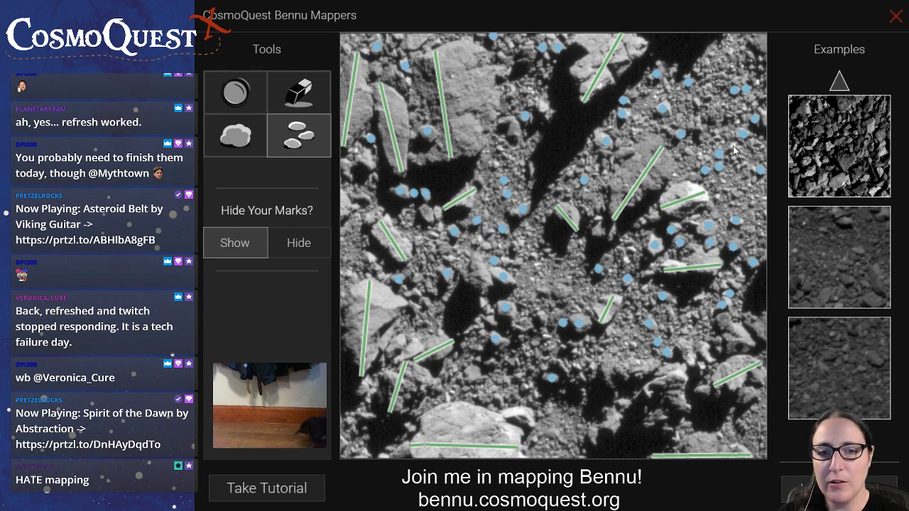
click(697, 317)
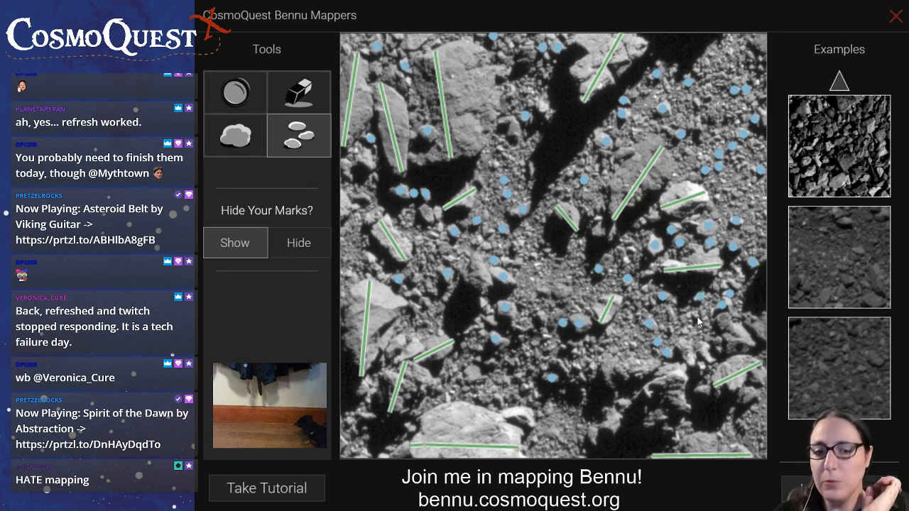
click(700, 363)
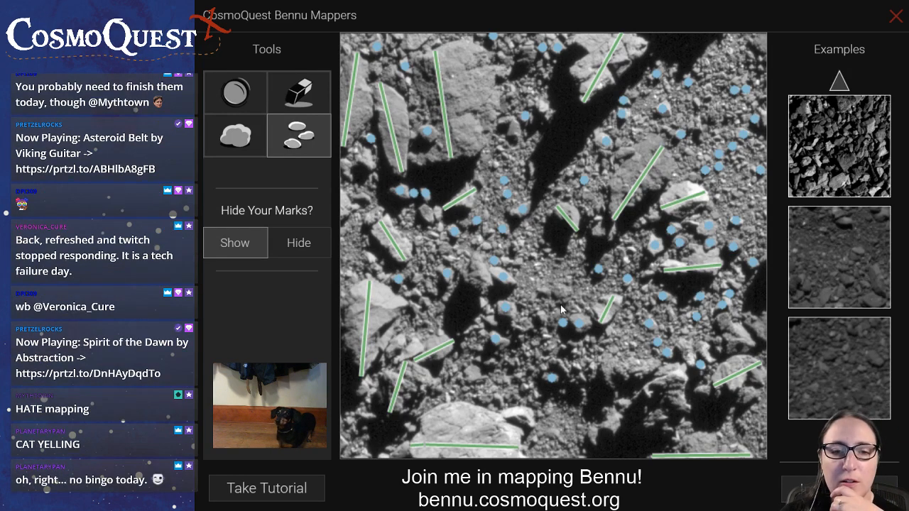
click(523, 325)
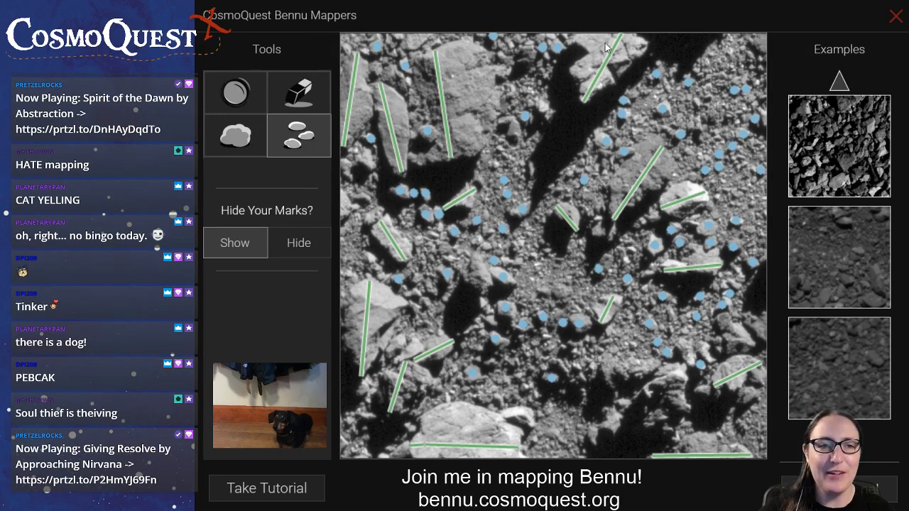
Mark small rocks between the upper left boulders and along both flanks of the large central shadow
mouse_move(380, 72)
mouse_down()
mouse_move(378, 60)
mouse_move(377, 71)
mouse_up()
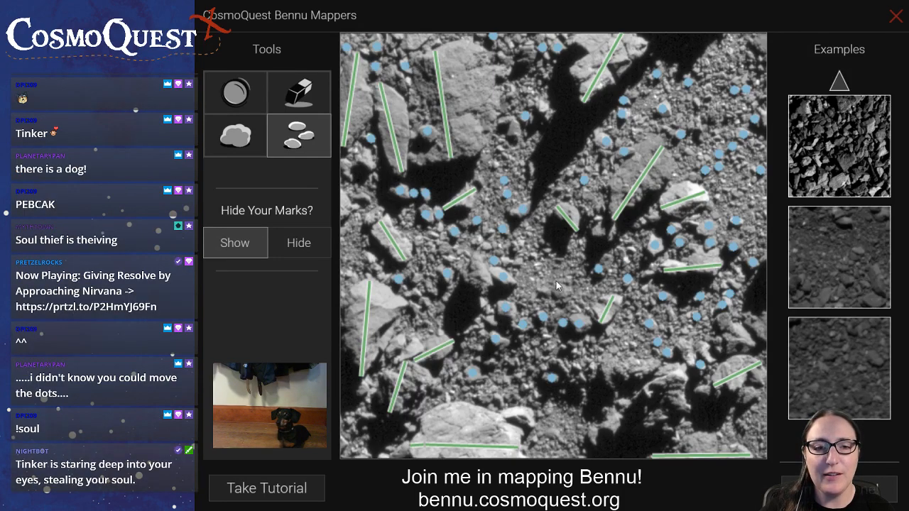
click(581, 162)
click(569, 173)
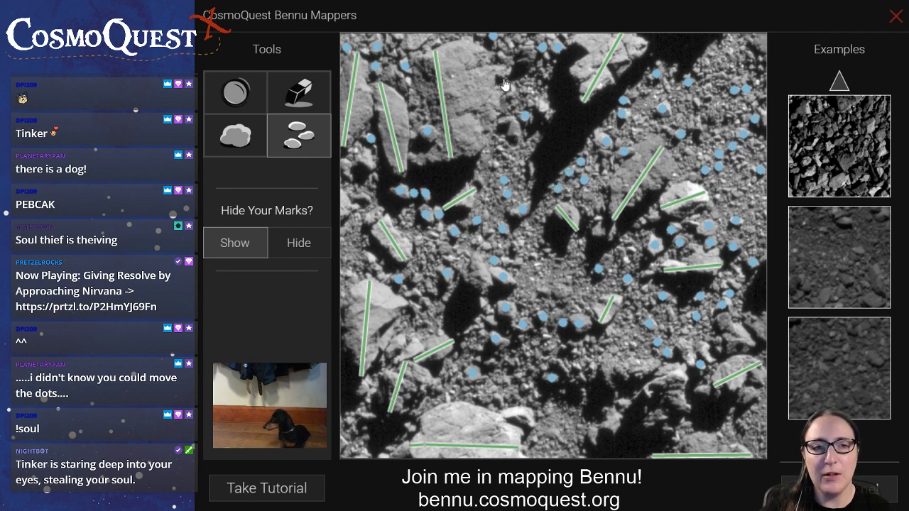
click(543, 105)
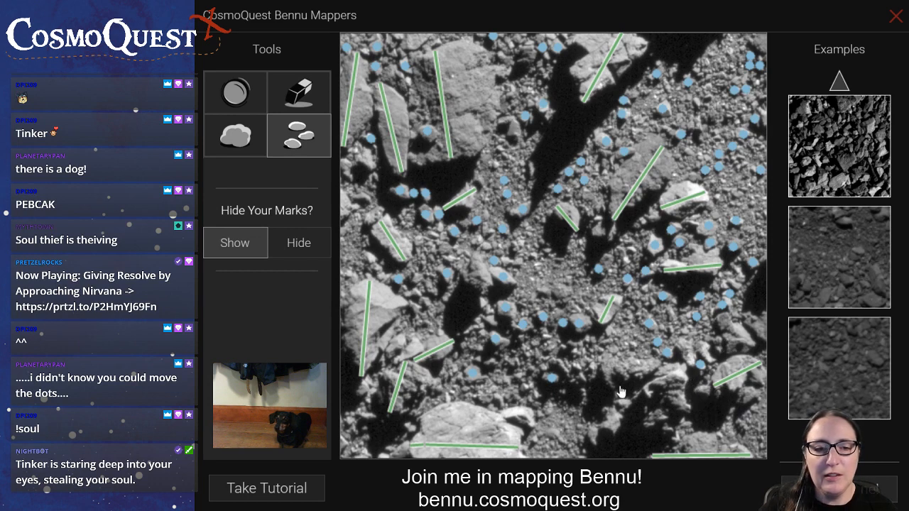
Mark further small rocks around the short boulder on the middle left and across the image's centre and lower centre
click(555, 419)
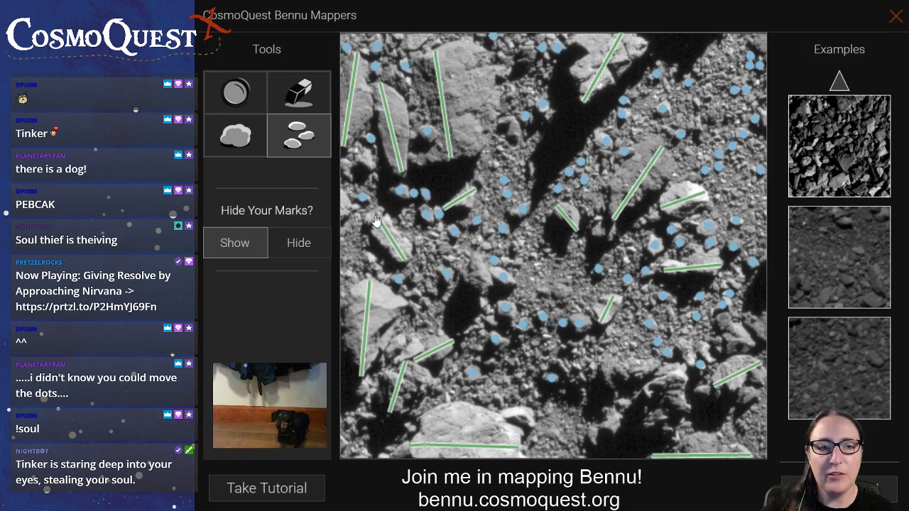
drag(377, 221, 454, 245)
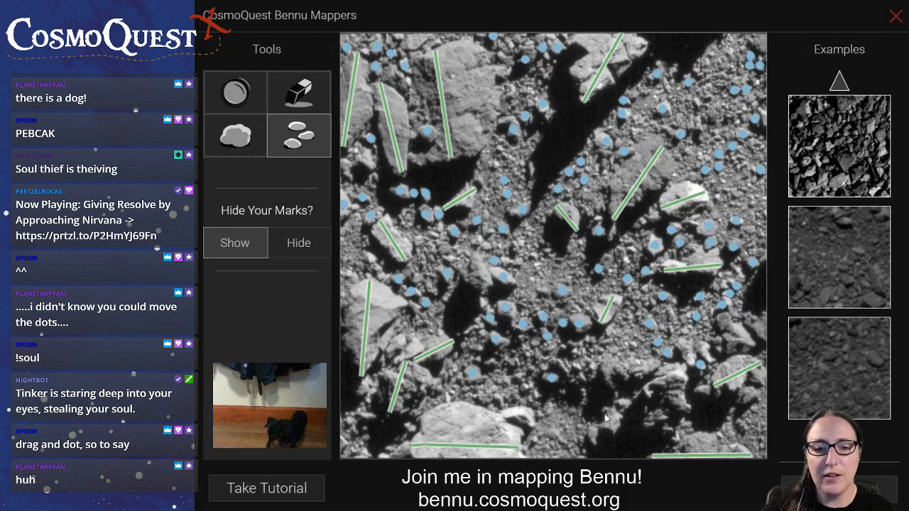
click(564, 347)
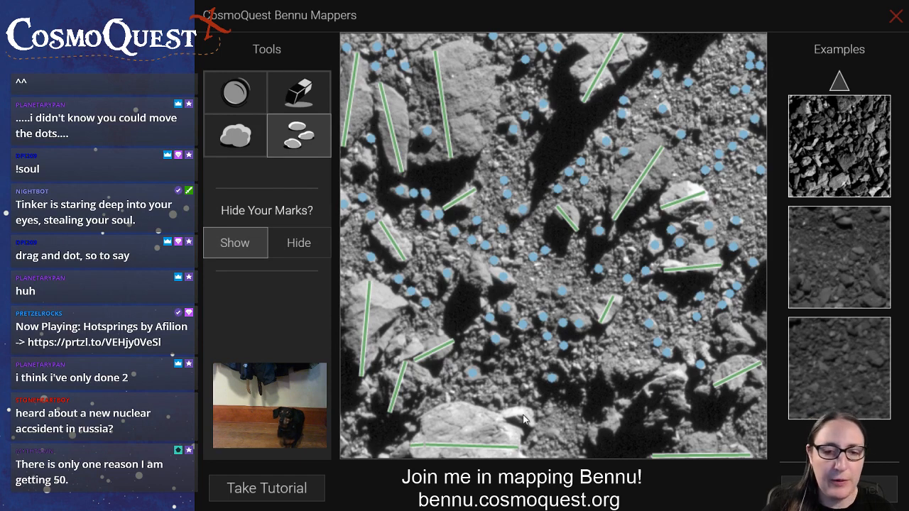
click(591, 365)
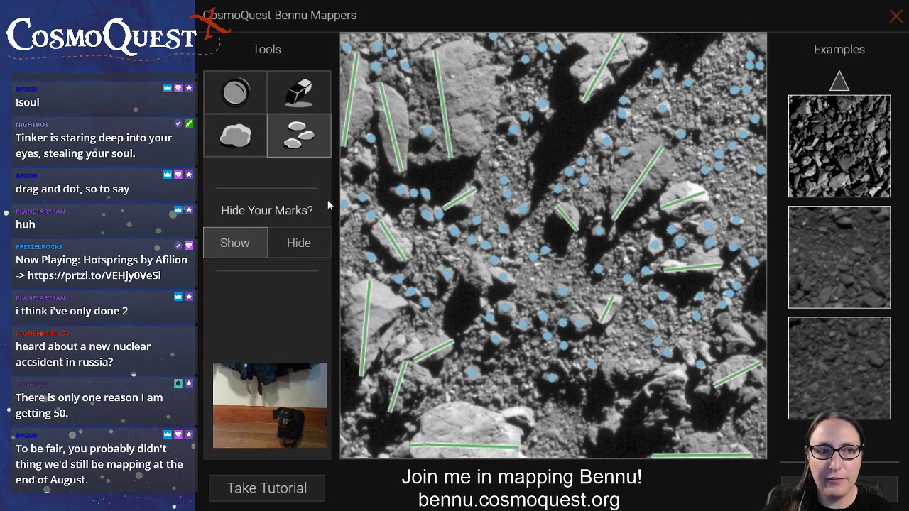
Mark the lengths of the small boulder beside the large bottom boulder and the unmarked boulders in the image's lower right area
click(240, 137)
drag(505, 418, 529, 417)
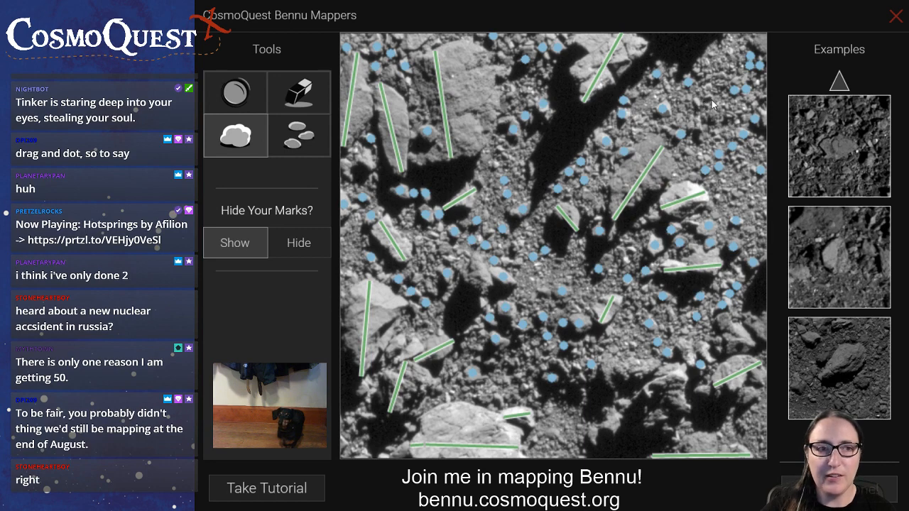
click(321, 137)
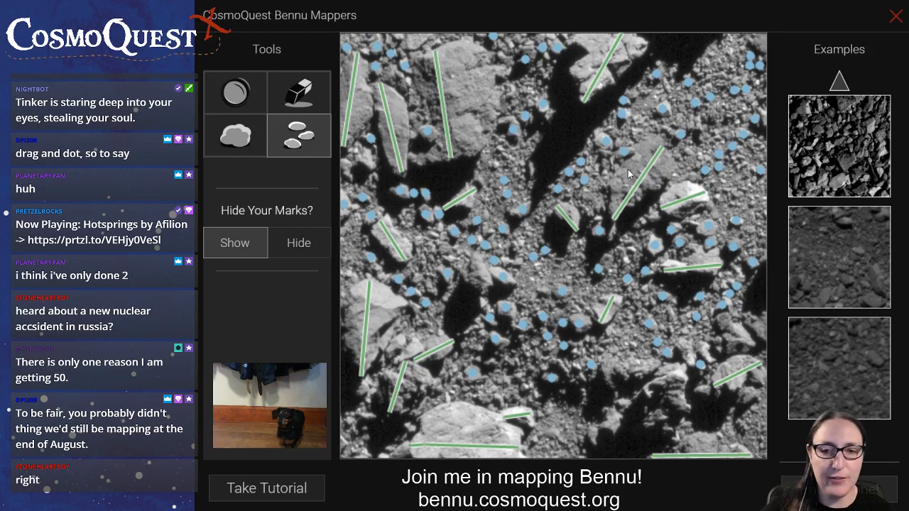
click(254, 144)
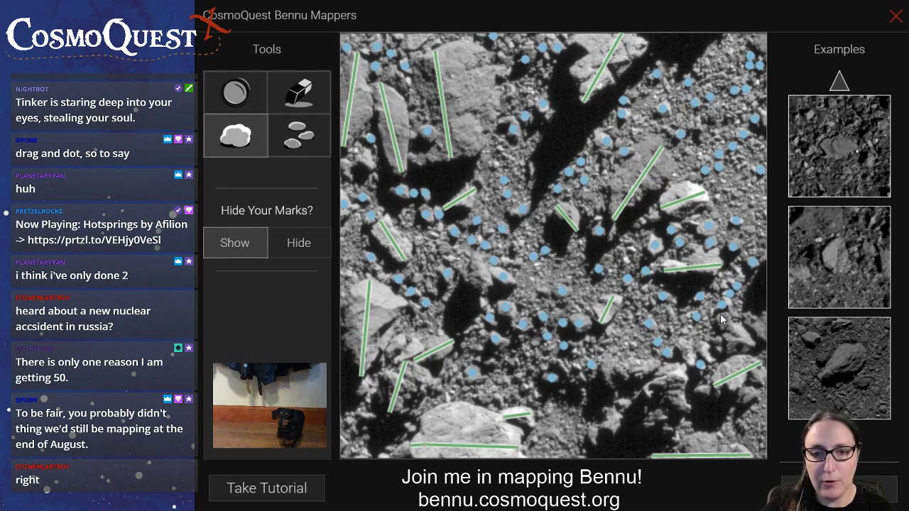
drag(722, 318, 748, 355)
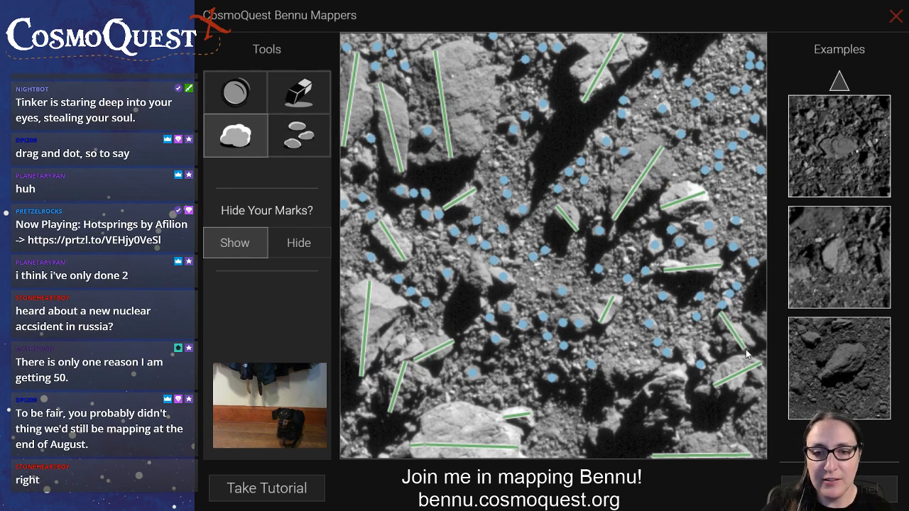
drag(746, 319, 773, 339)
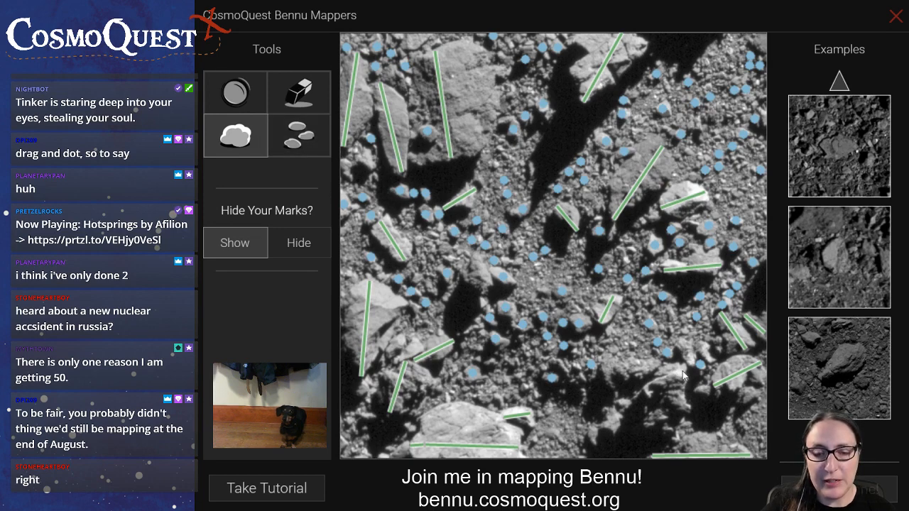
drag(683, 377, 597, 443)
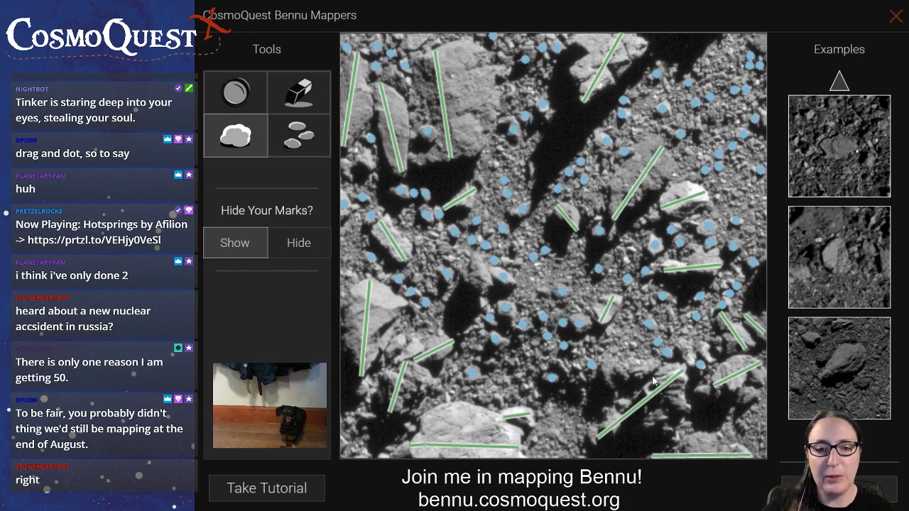
drag(656, 363, 622, 371)
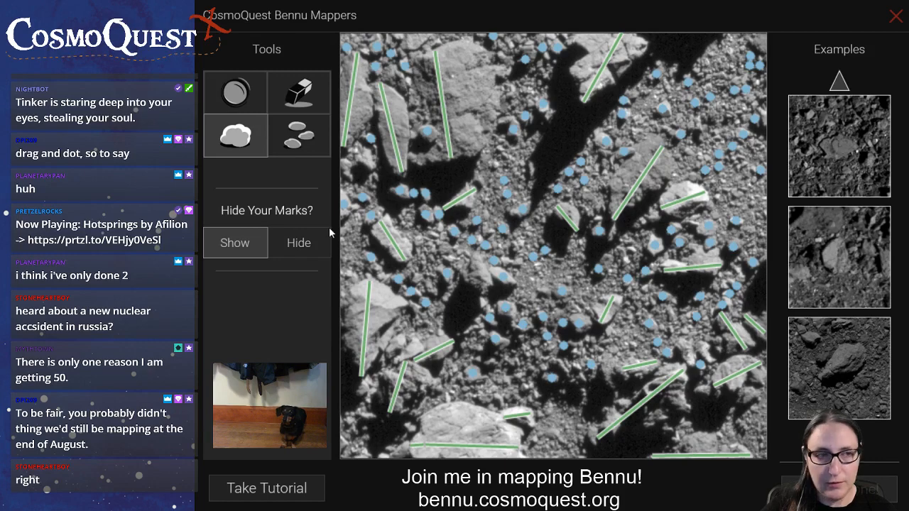
Mark small rocks at the lower right boulder and in the upper left area, plus the lengths of two small lower right boulders
click(296, 144)
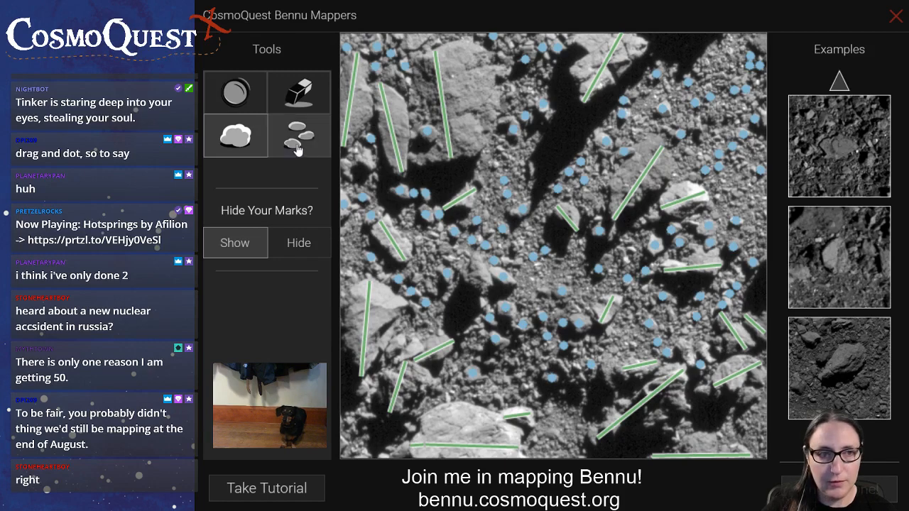
click(746, 394)
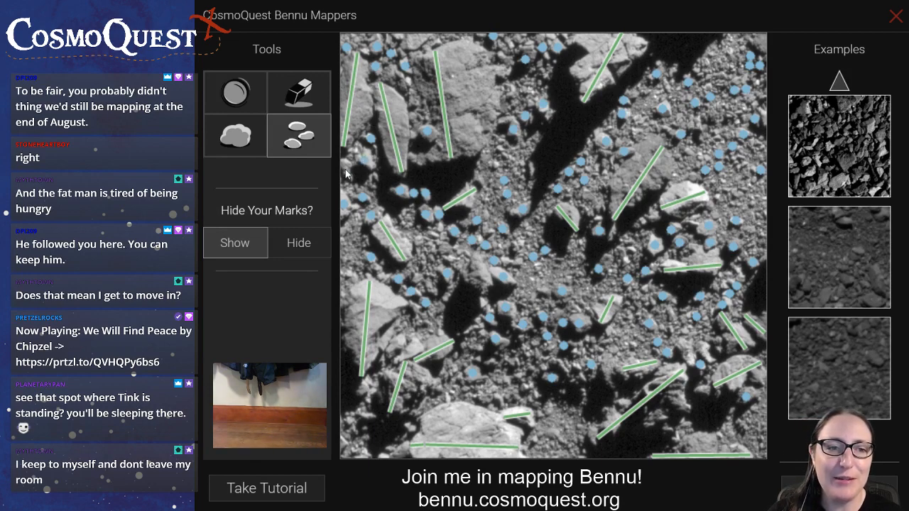
drag(415, 41, 413, 44)
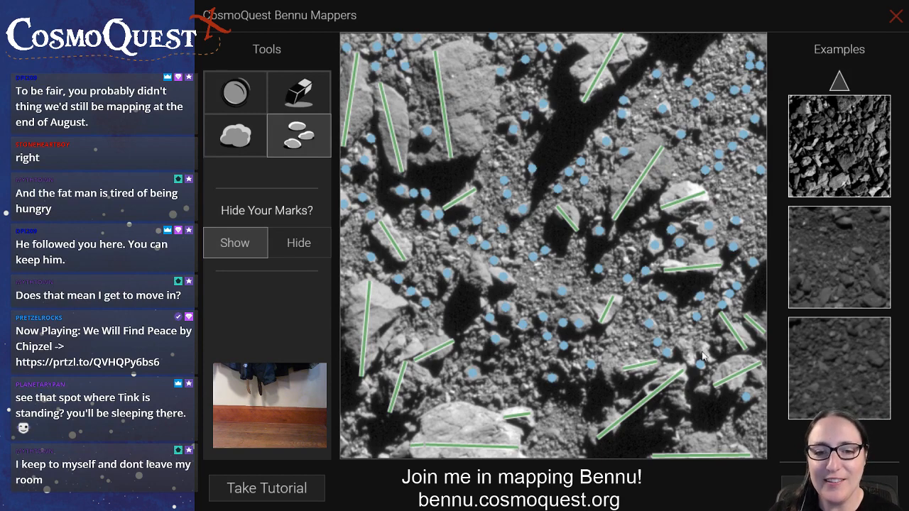
click(235, 135)
mouse_move(678, 340)
mouse_down()
mouse_move(692, 365)
mouse_move(708, 353)
mouse_move(714, 361)
mouse_up()
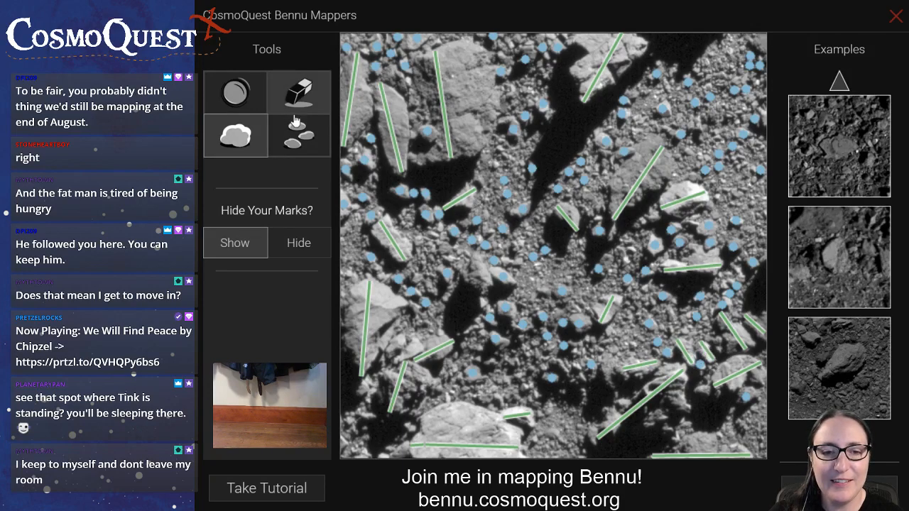
With the rock tool, mark small rocks in the lower centre, beside the large central boulder, and left of the large shadow
click(304, 150)
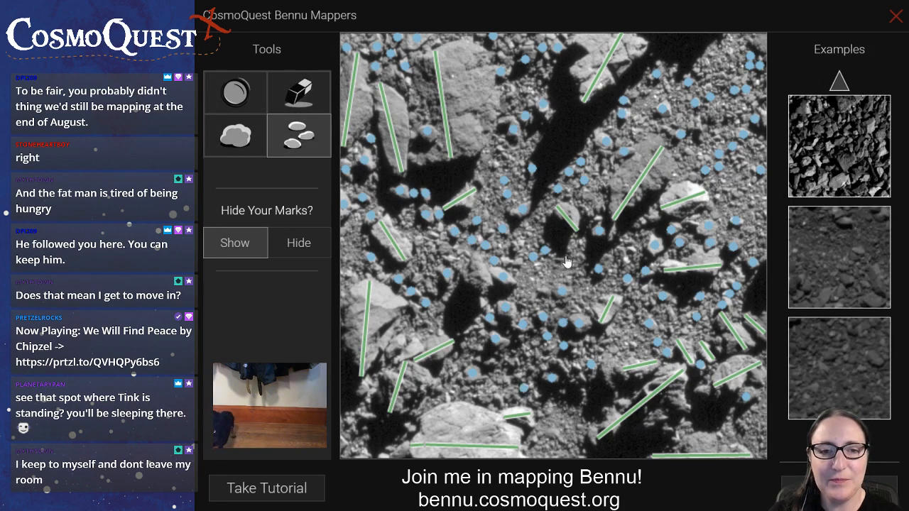
click(606, 154)
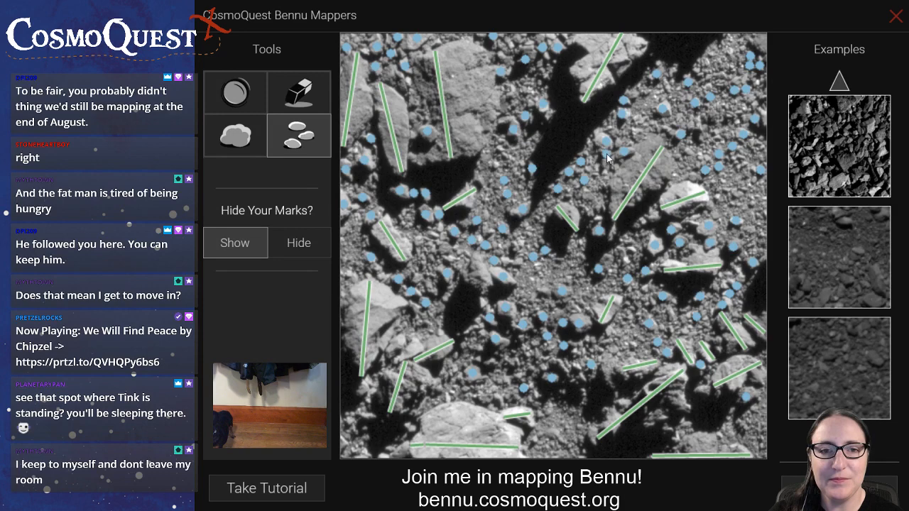
click(606, 168)
click(504, 140)
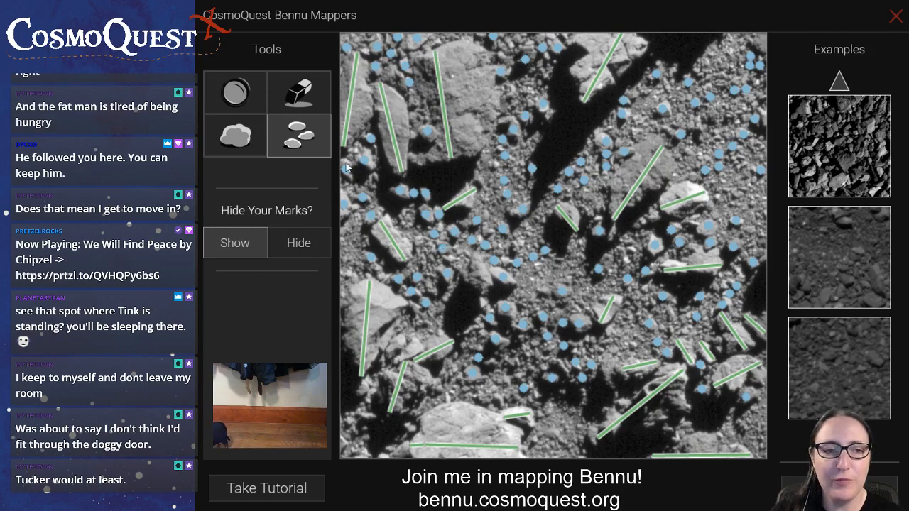
Mark the length of the upright boulder left of centre with the boulder tool and return to the rock tool
click(236, 136)
drag(474, 251, 483, 297)
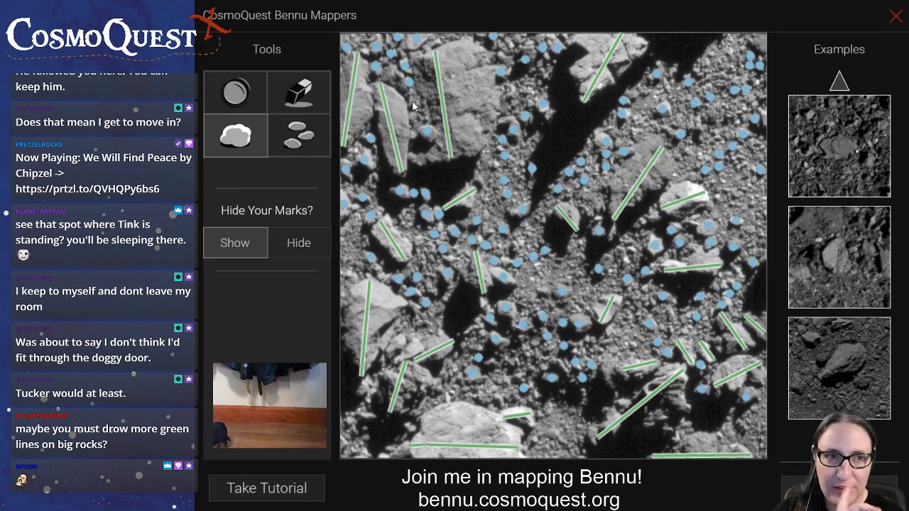
click(321, 125)
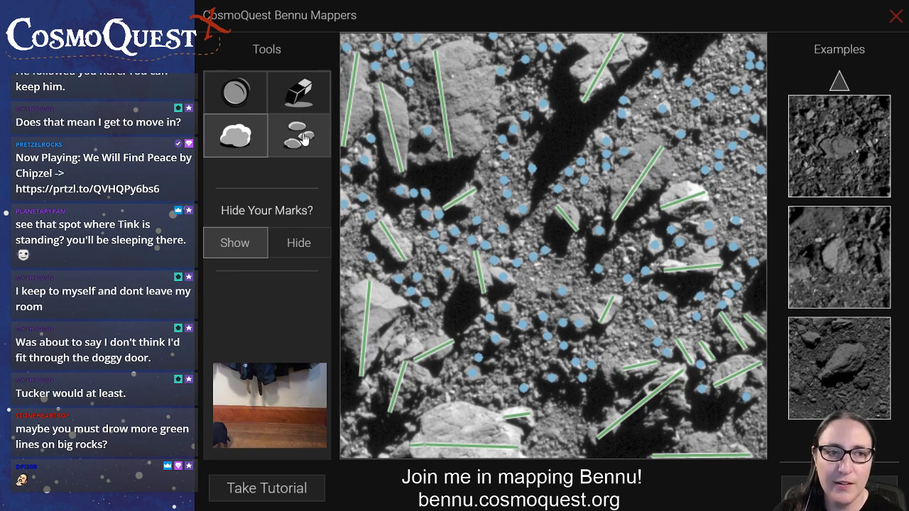
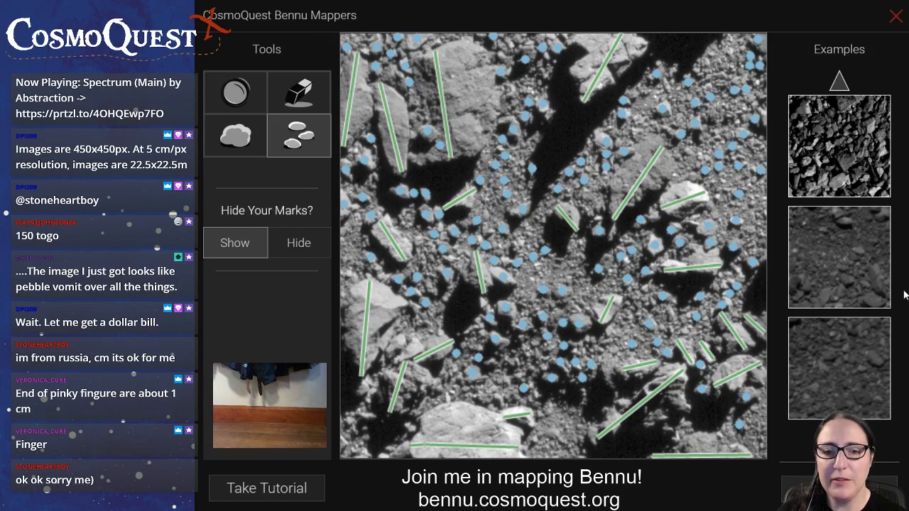
Mark the remaining small rocks right of centre, beside the large bottom boulder and near the lower right edge, and submit the finished image
click(673, 313)
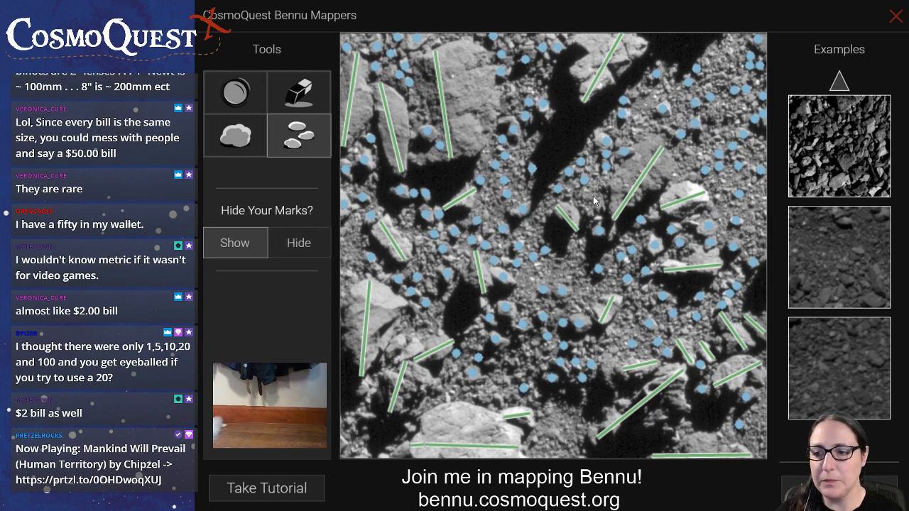
click(538, 418)
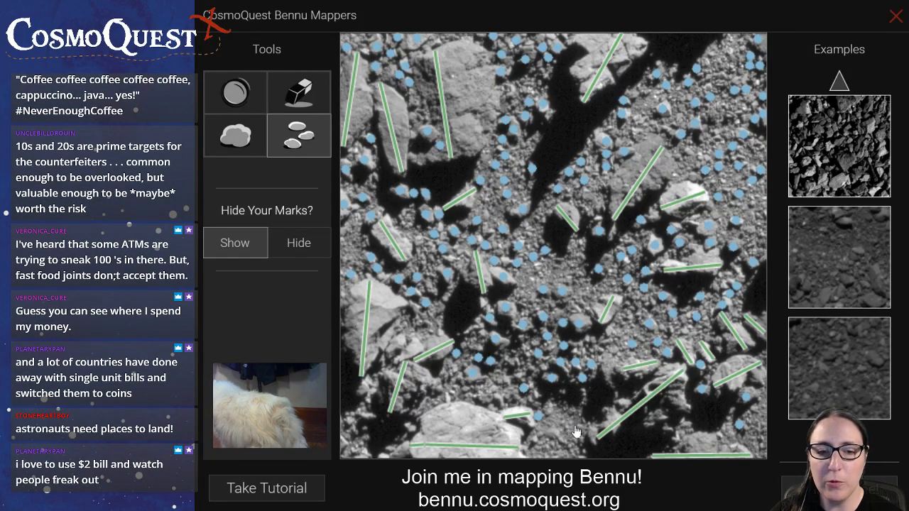
click(755, 410)
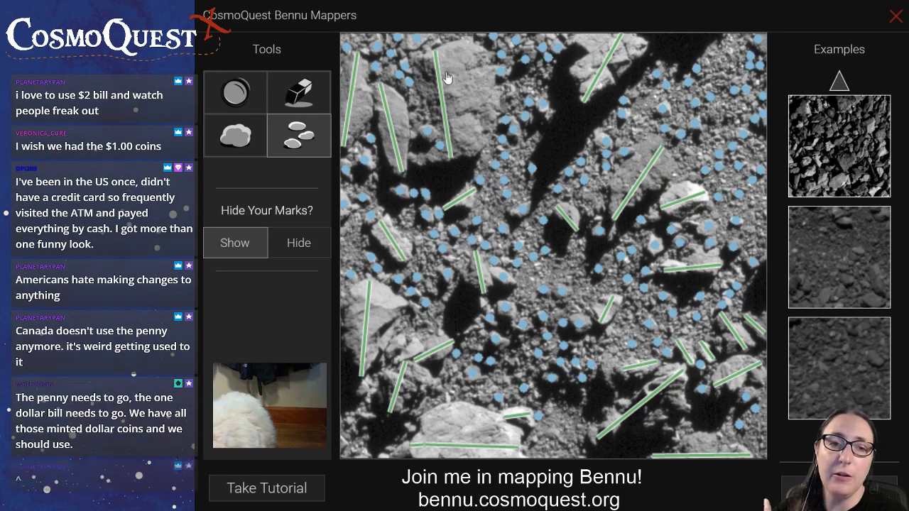
drag(439, 46, 486, 141)
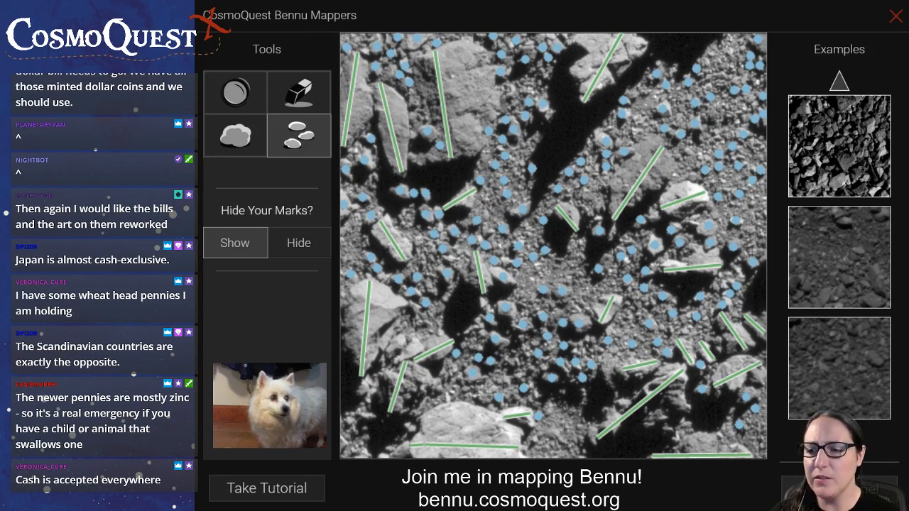
click(839, 489)
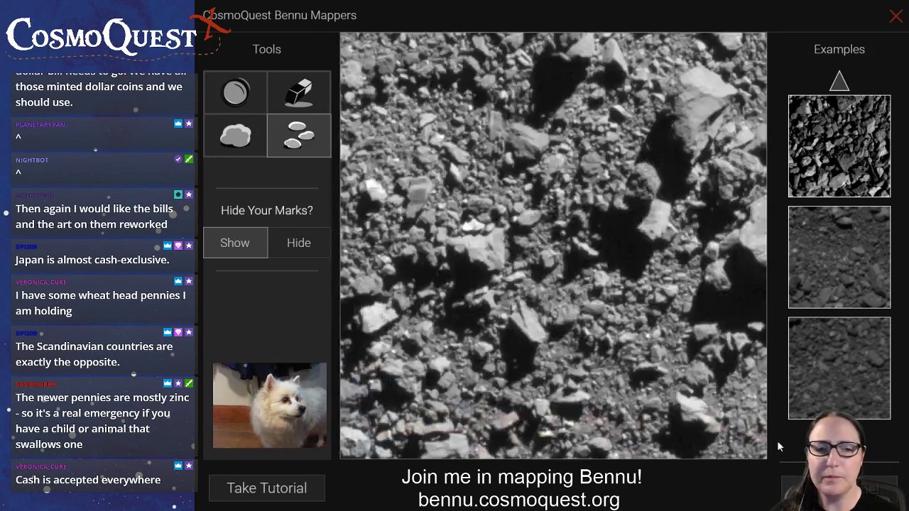
With the boulder tool, mark the lengths of the right-edge boulder, the large upper right boulder, and the two boulders below its shadow
click(236, 135)
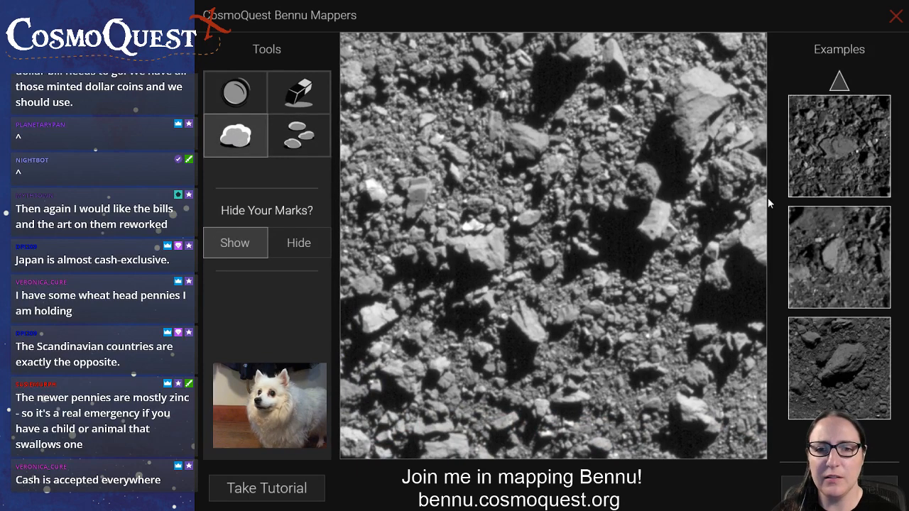
drag(763, 196, 762, 260)
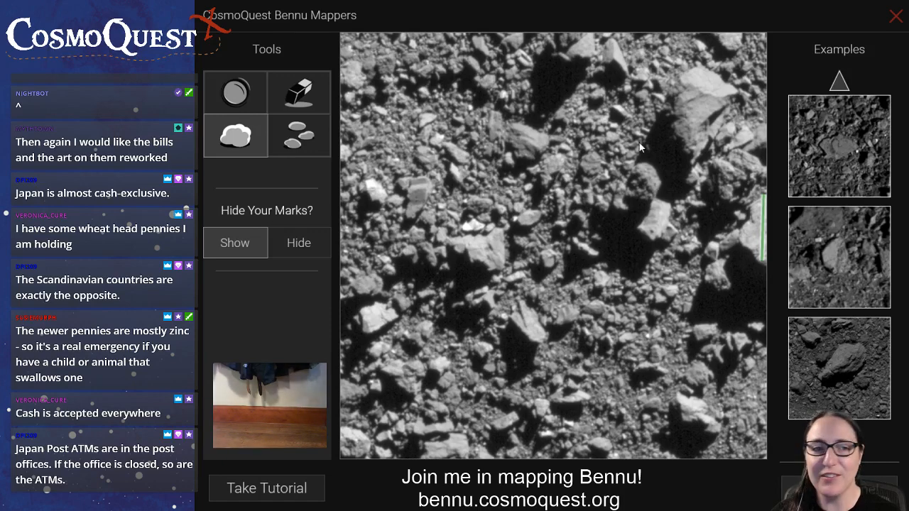
drag(687, 181, 704, 66)
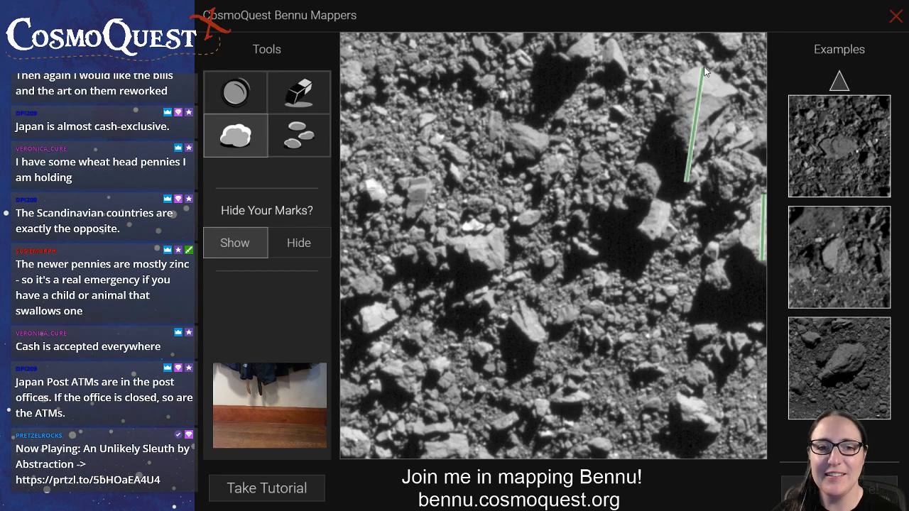
drag(653, 239, 662, 203)
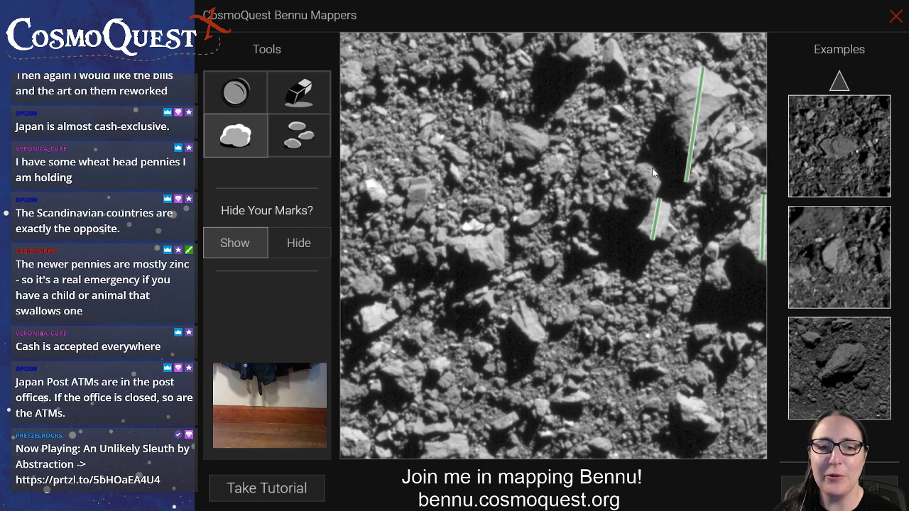
drag(645, 164, 643, 201)
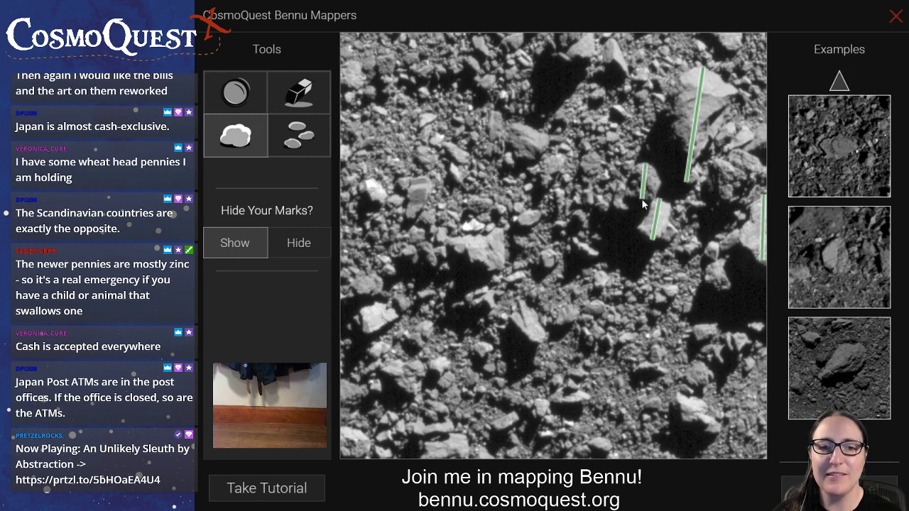
Mark the lengths of the prominent boulders at the image's centre, top edge, lower right, left side and bottom edge
drag(502, 267, 452, 244)
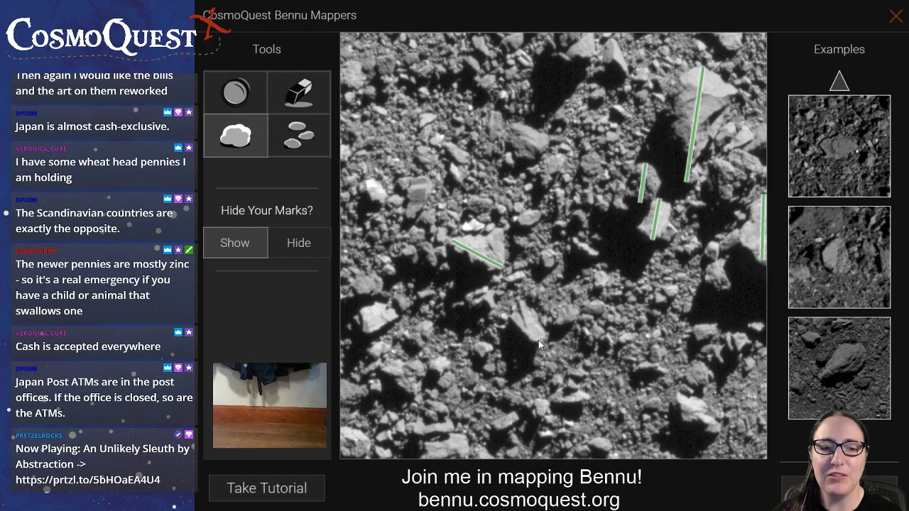
drag(539, 341, 523, 311)
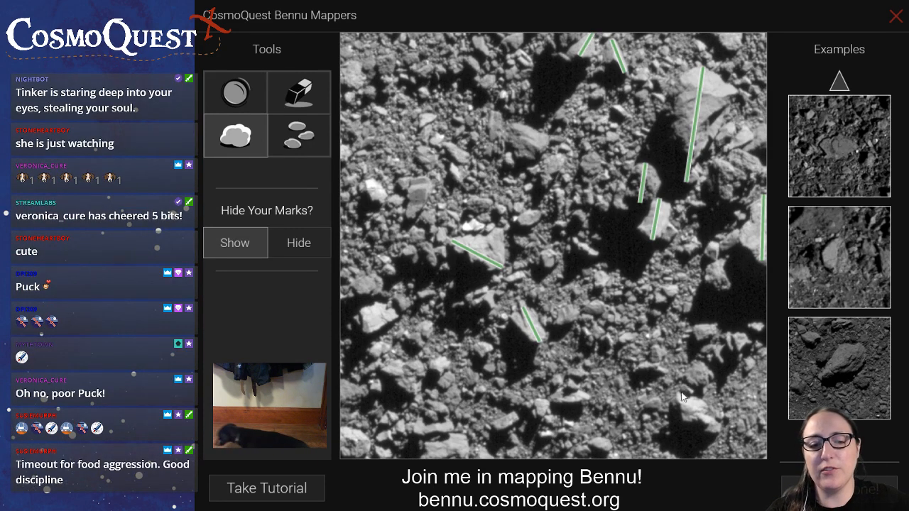
drag(678, 395, 718, 432)
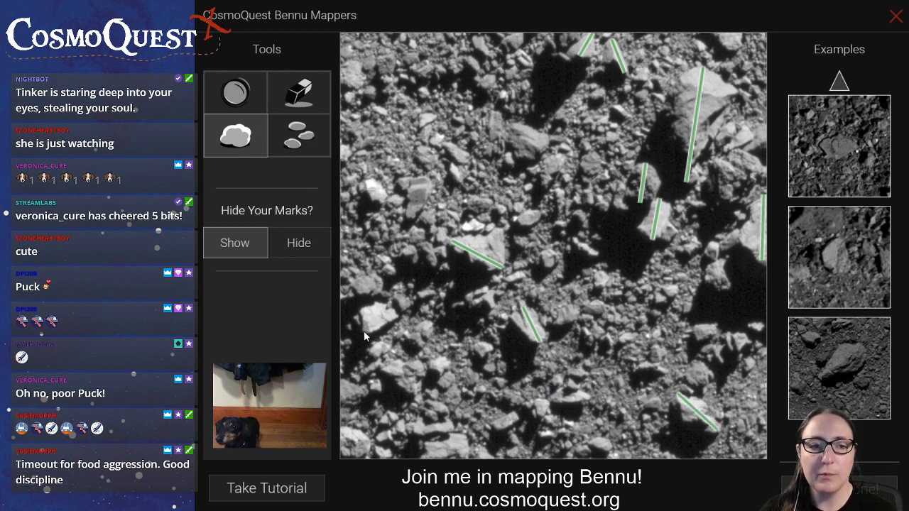
drag(363, 331, 386, 307)
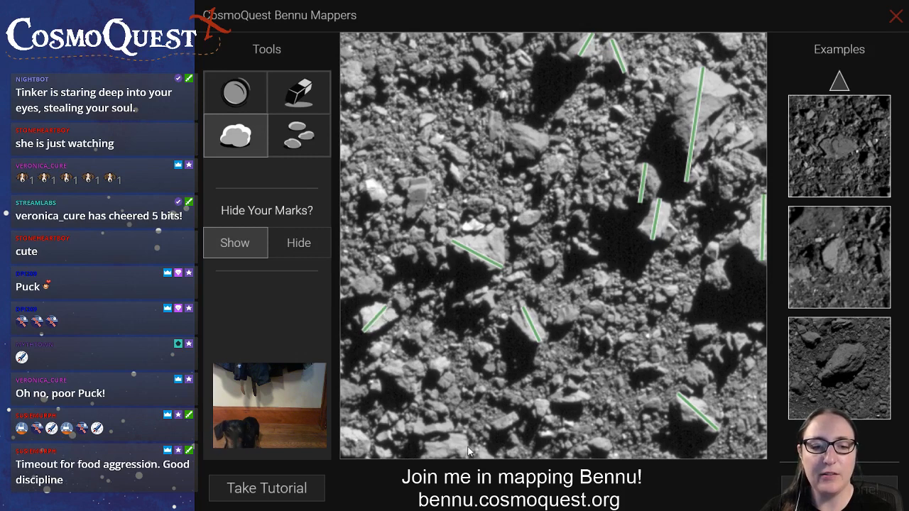
drag(467, 446, 421, 454)
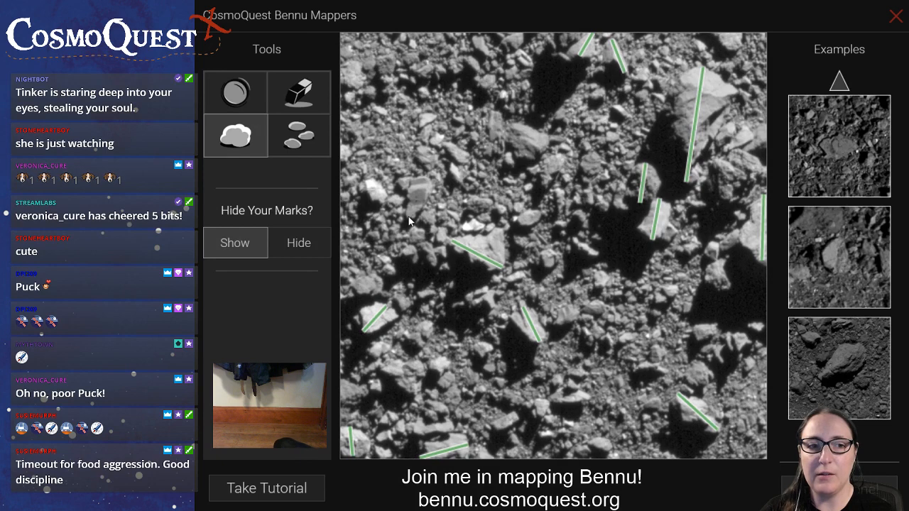
Mark the lengths of the mid-sized boulders left of and above centre, at the left edge, in the lower centre, and beside the large upper right boulder
drag(412, 213, 424, 181)
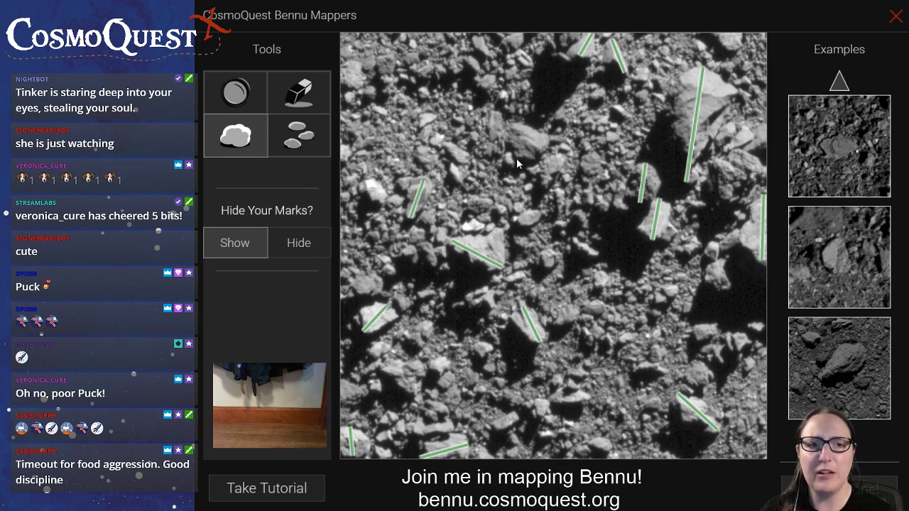
drag(539, 151, 511, 131)
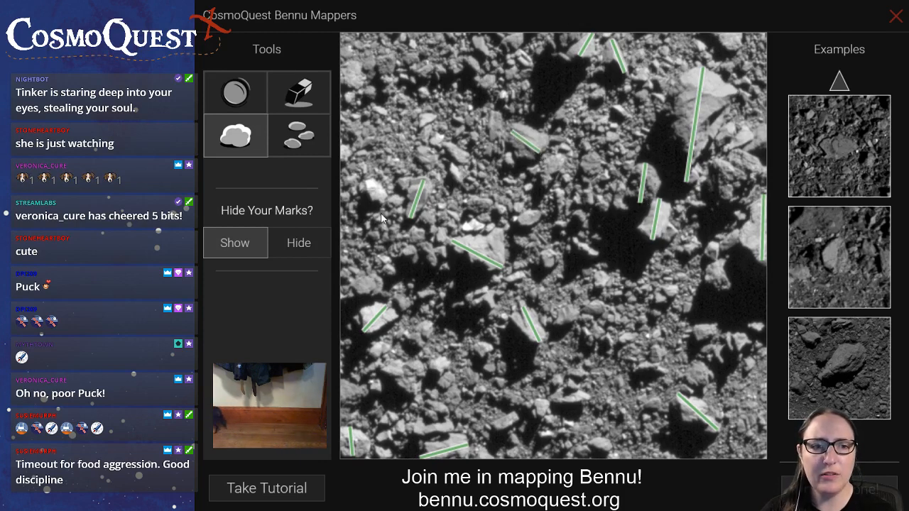
drag(383, 283, 341, 292)
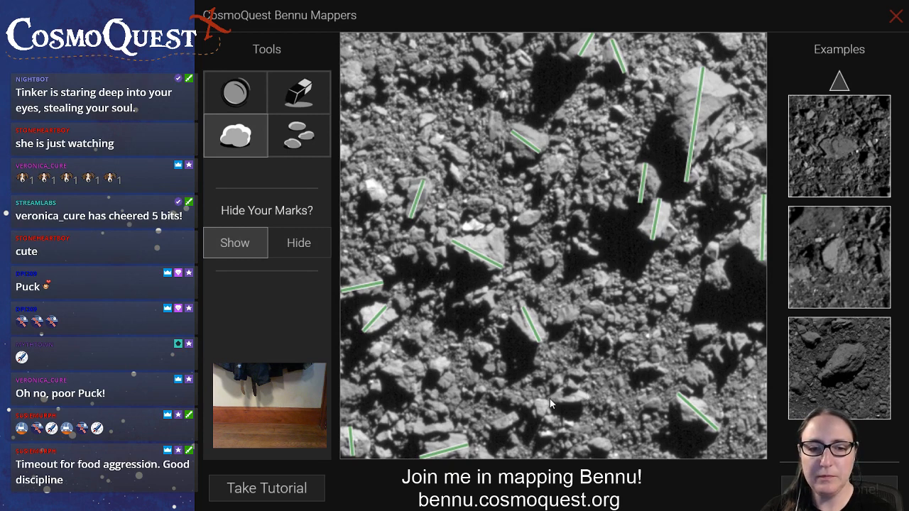
drag(550, 398, 578, 397)
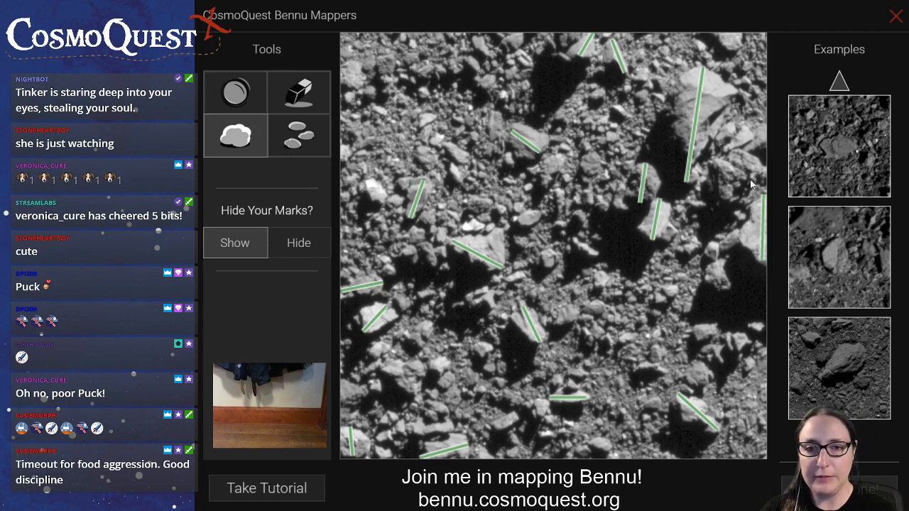
drag(755, 162, 723, 202)
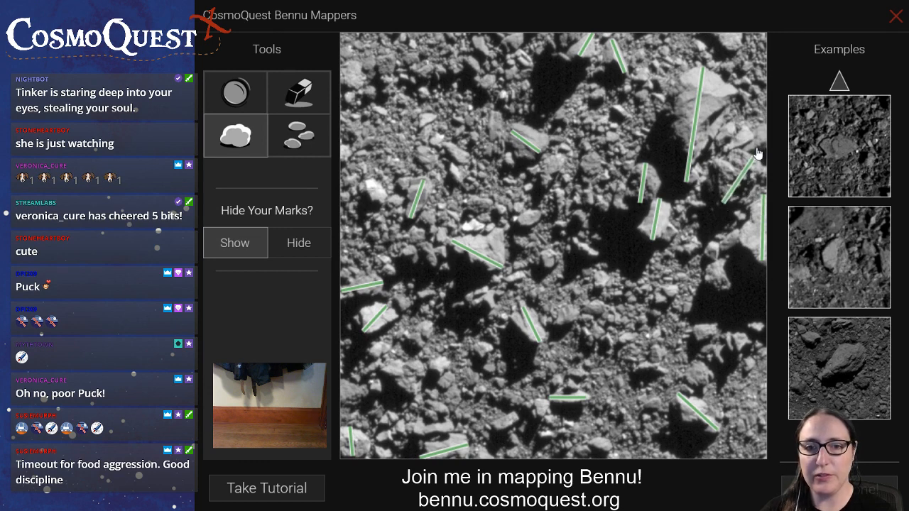
drag(752, 146, 744, 155)
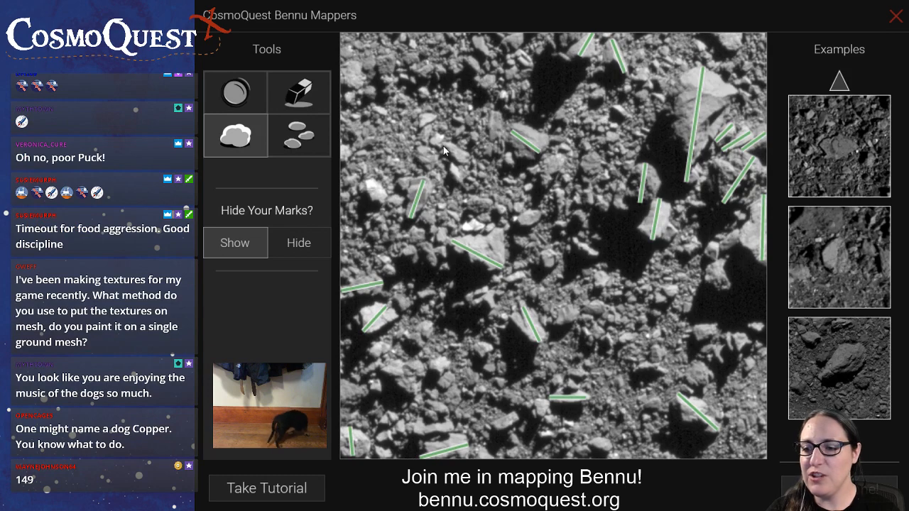
Mark the lengths of the smaller boulders in the image's upper left and lower left areas and the one in the large right-hand shadow
drag(444, 146, 468, 160)
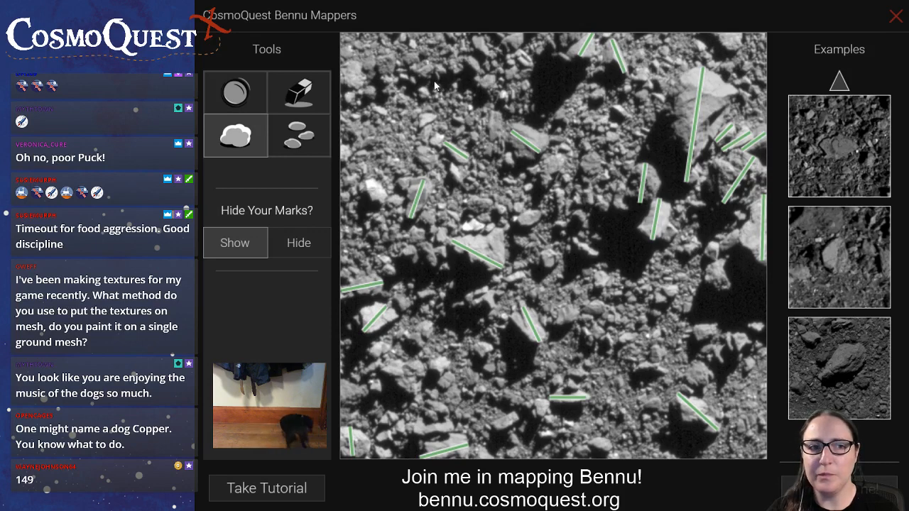
drag(355, 91, 357, 71)
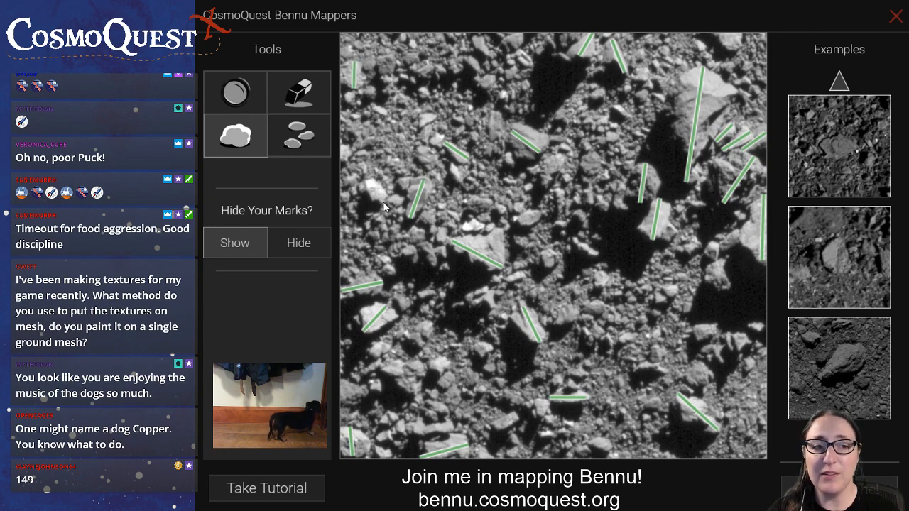
drag(368, 180, 384, 204)
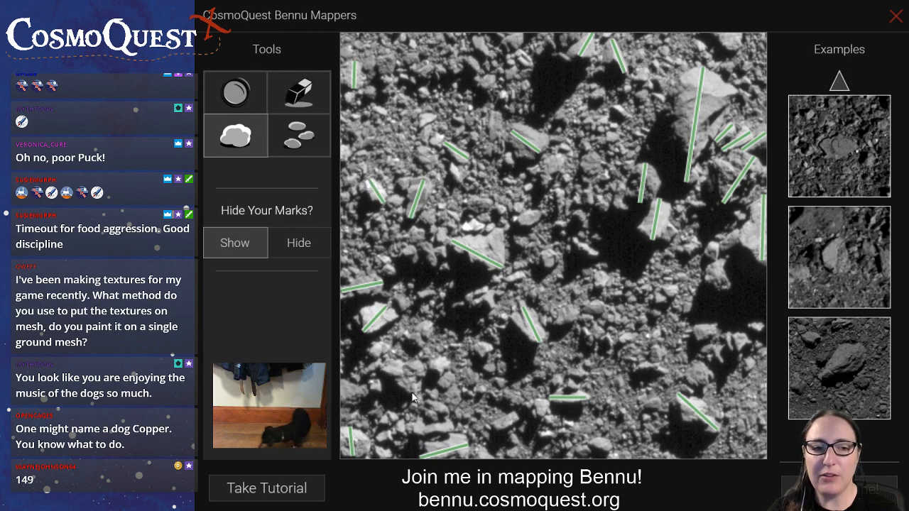
drag(414, 395, 395, 363)
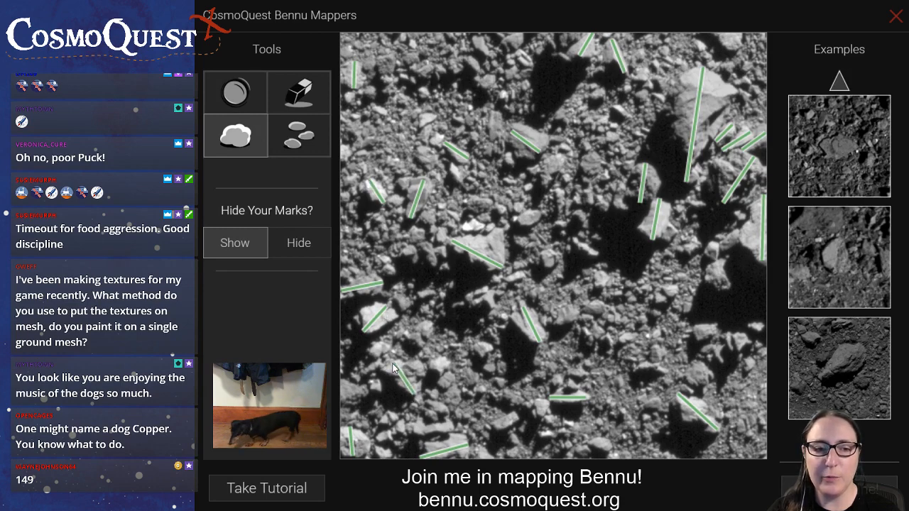
drag(366, 390, 348, 395)
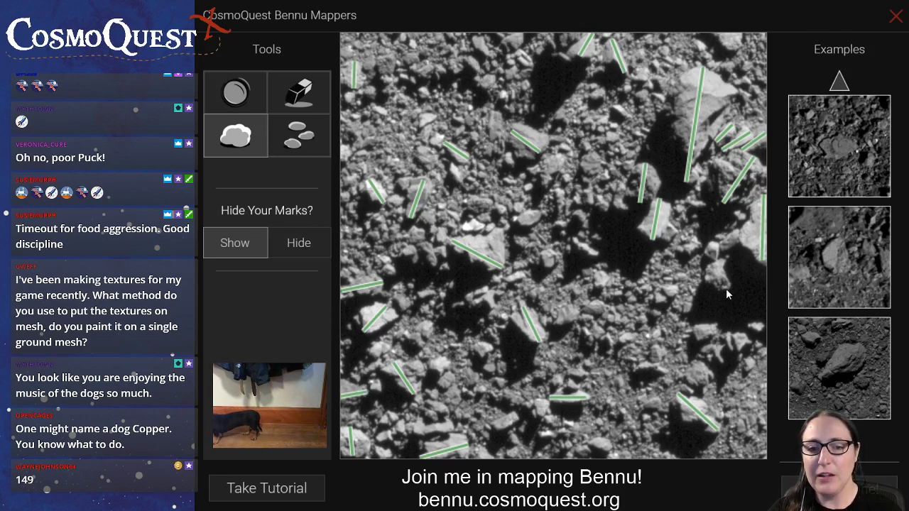
drag(725, 288, 721, 264)
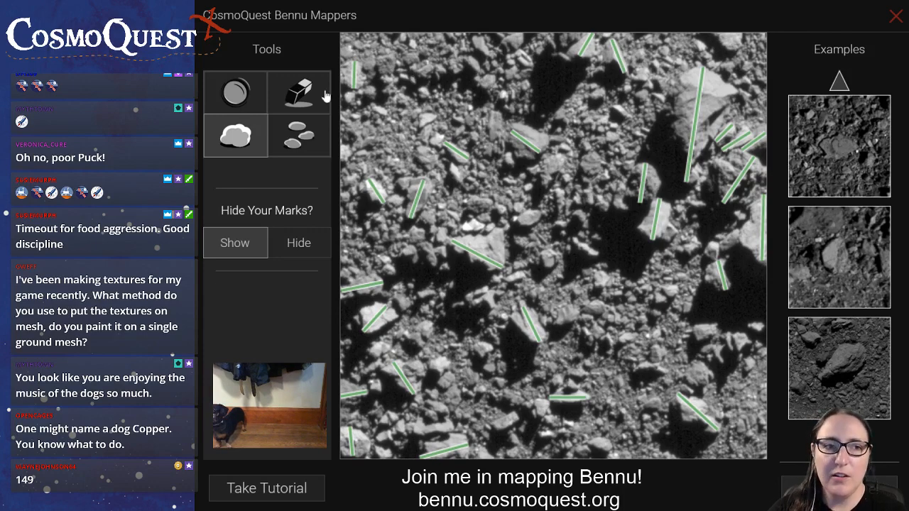
With the rock tool, mark small rocks in the upper left area and on both sides of the top central shadow
click(311, 140)
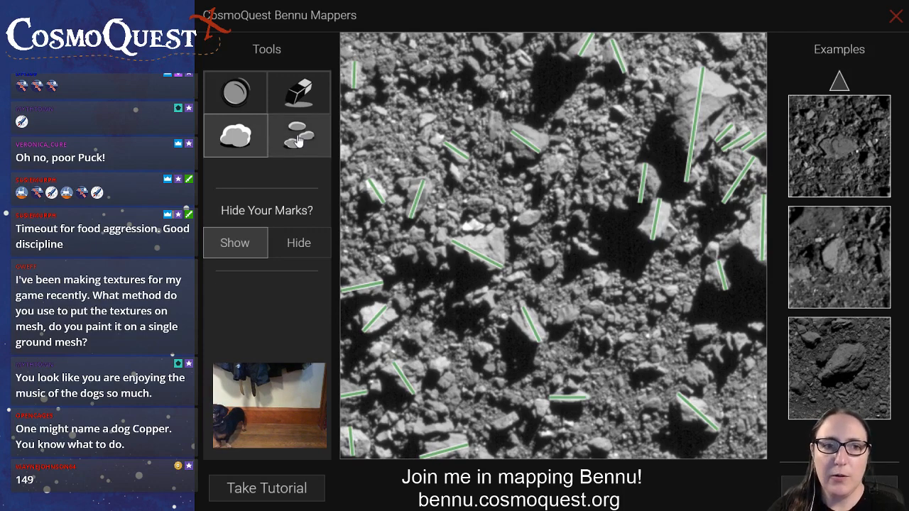
click(434, 140)
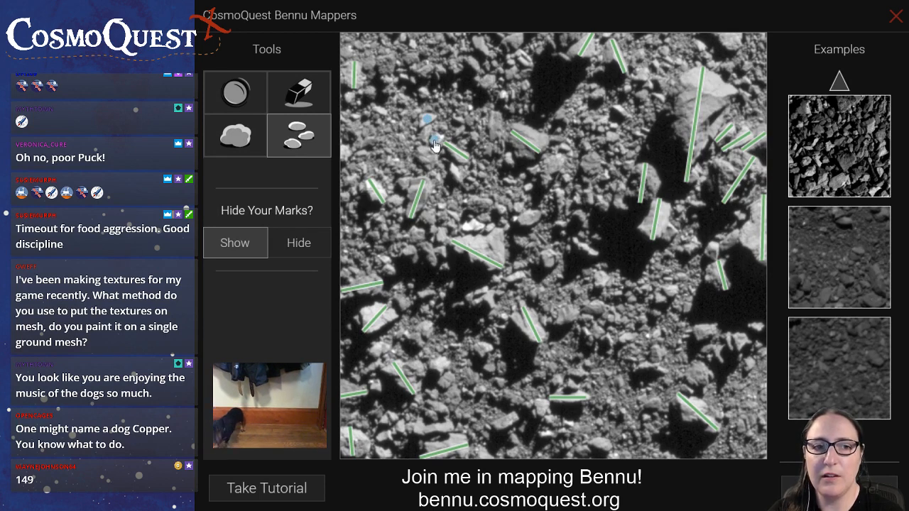
click(502, 96)
click(486, 82)
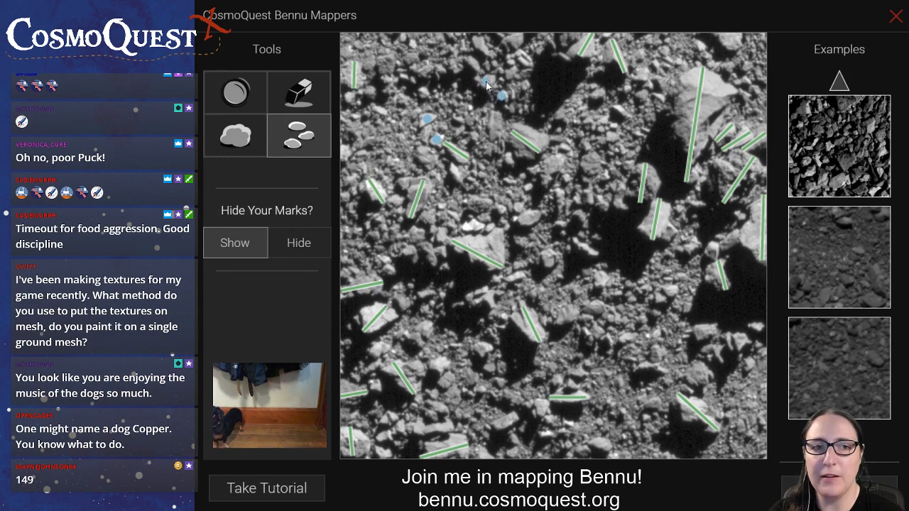
click(597, 95)
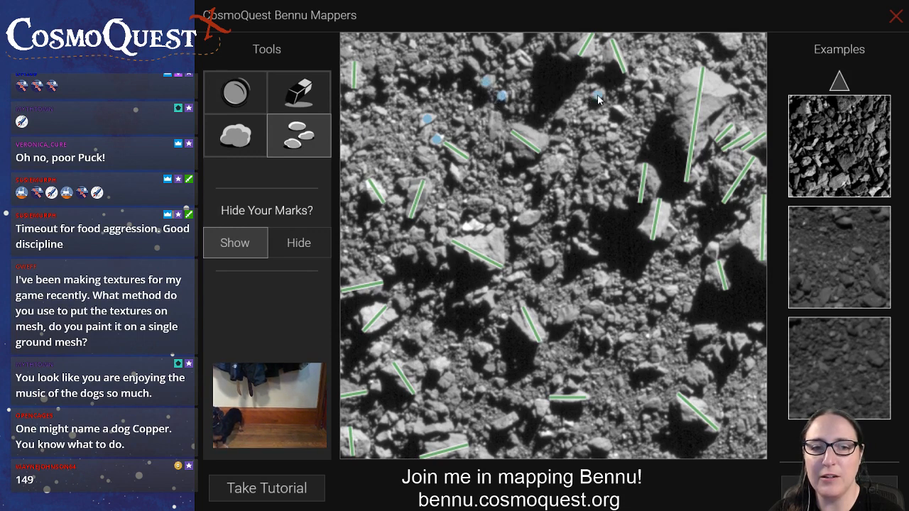
click(620, 111)
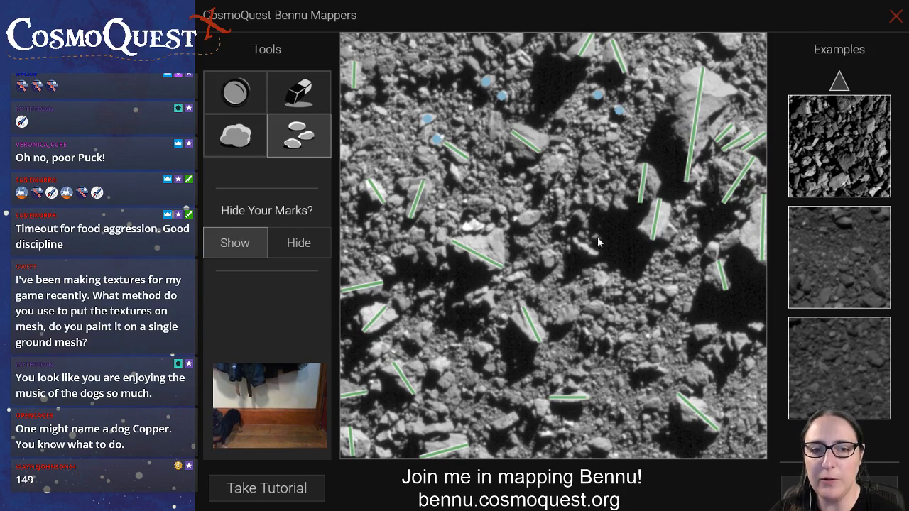
Mark small rocks right of the central boulders, from the image's centre toward the large right-hand shadow
click(549, 261)
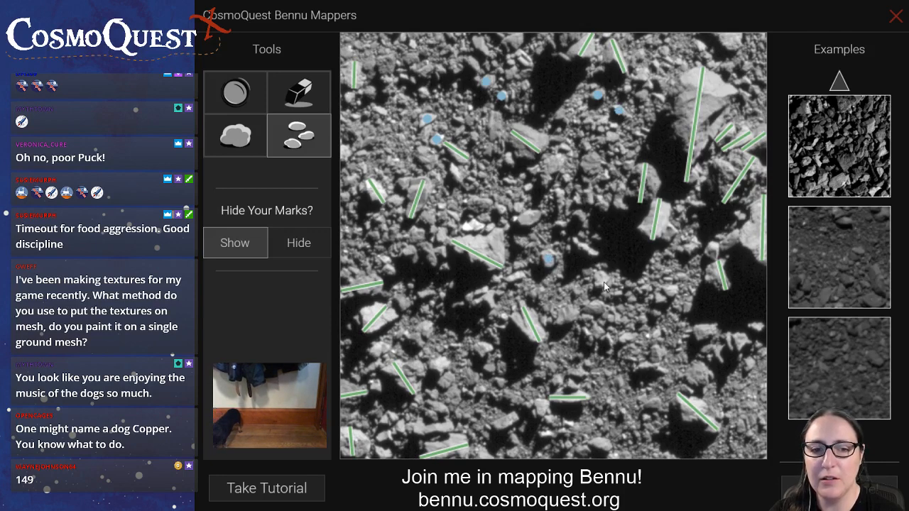
click(601, 277)
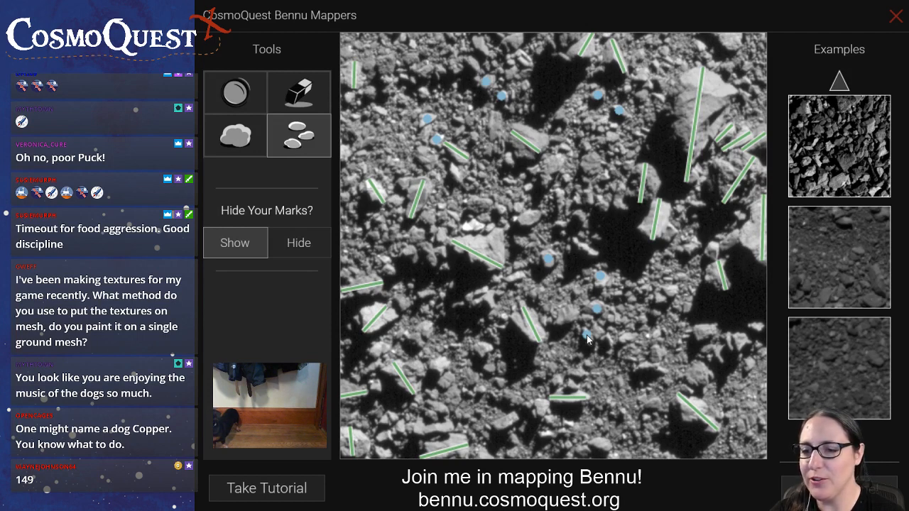
click(671, 291)
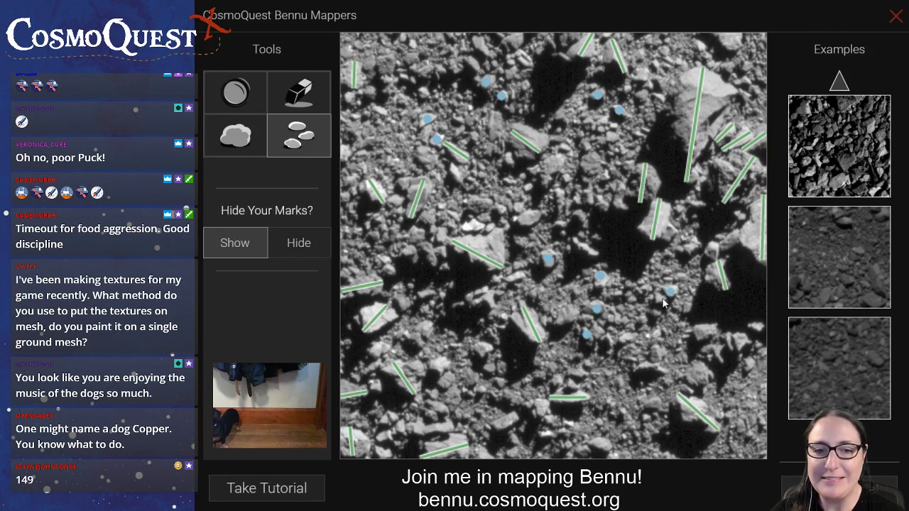
Mark small rocks along the lower edge of the large right-hand shadow, out to the image's right edge
click(706, 333)
click(741, 340)
click(757, 326)
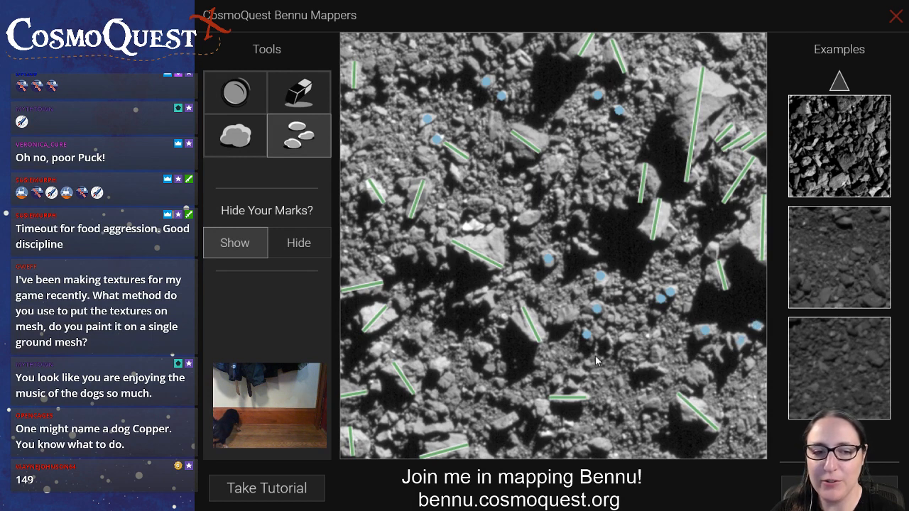
Mark small rocks right of the lower left boulder, near the image's bottom centre, and in the lower left corner area
click(489, 368)
click(483, 346)
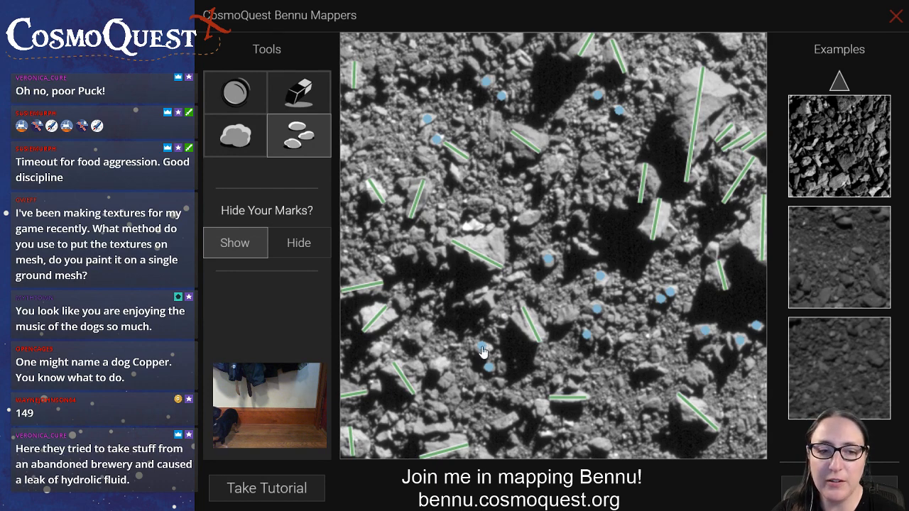
click(434, 394)
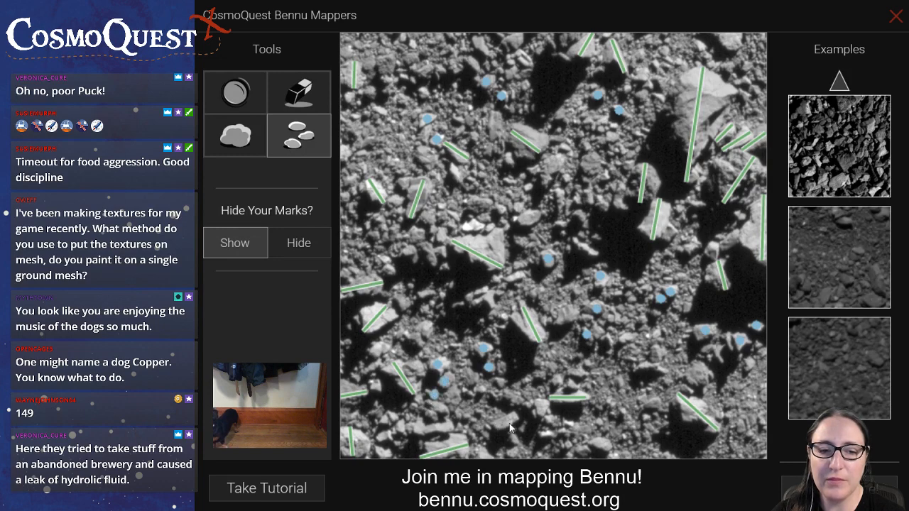
click(603, 446)
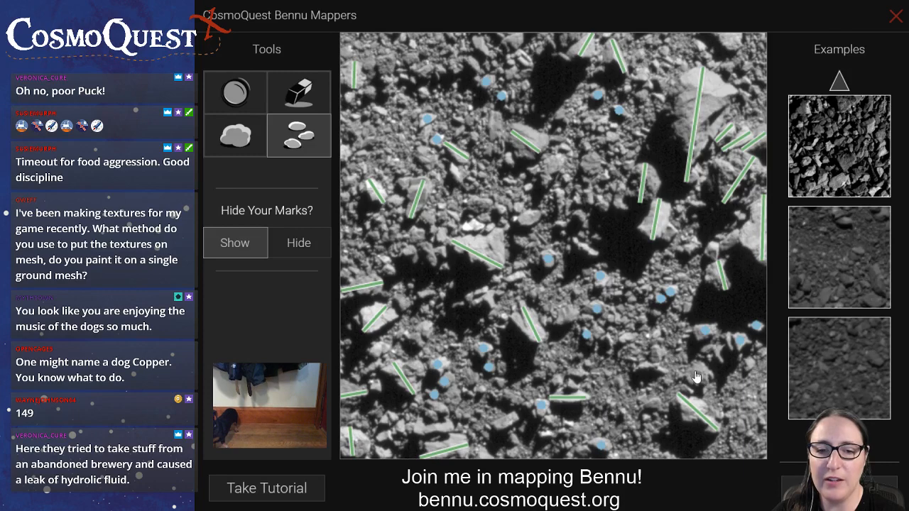
click(390, 418)
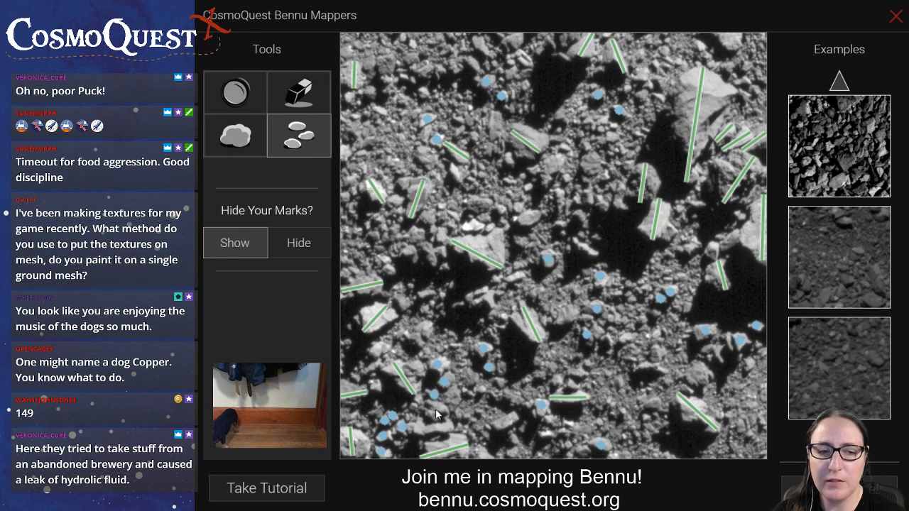
Mark small rocks in the image's upper left area, at its left edge, and along the top left of the central shadow
click(426, 157)
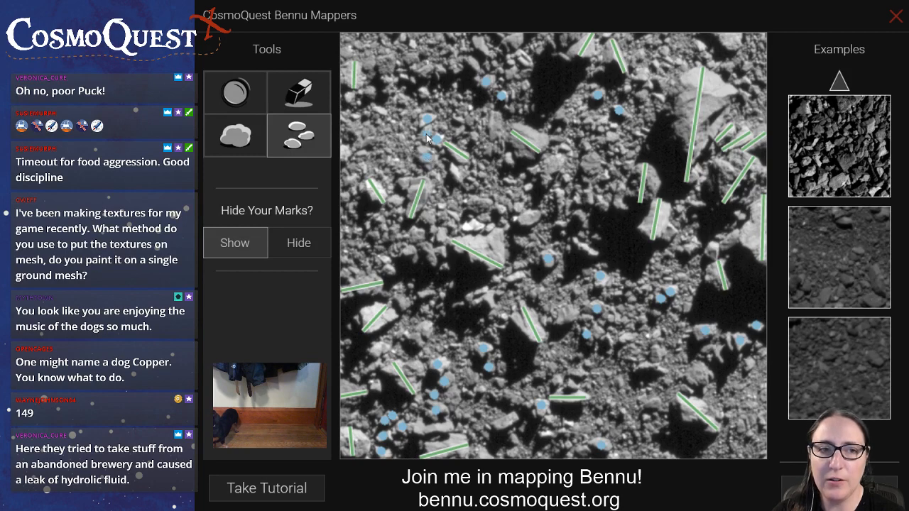
click(388, 64)
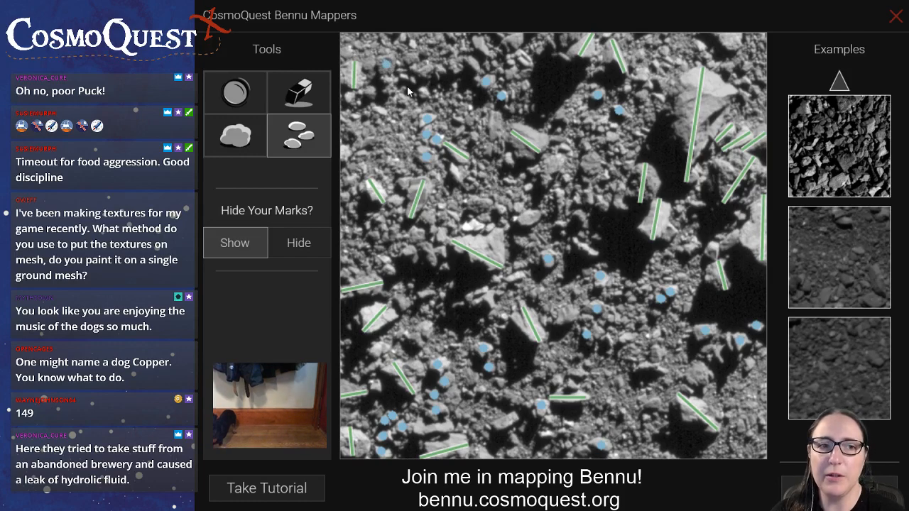
click(345, 153)
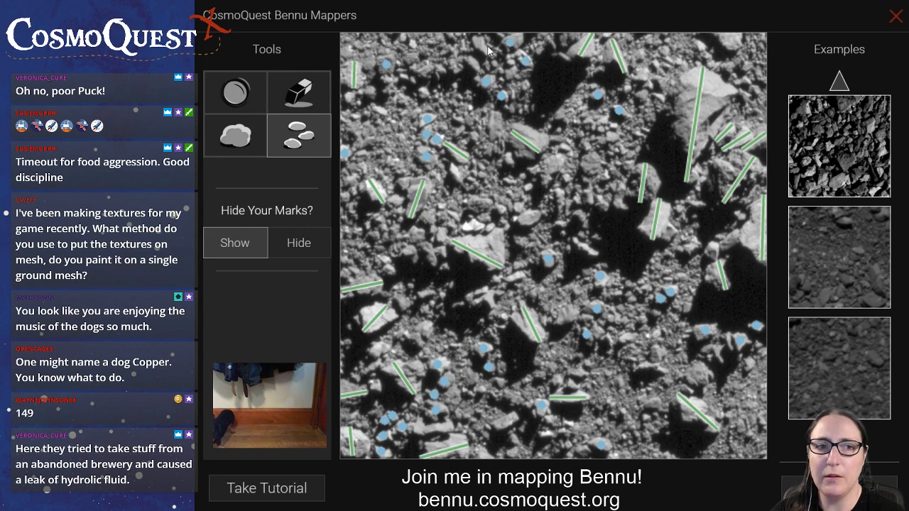
Mark the bright rocks above the left-central boulder and small rocks in the image's upper right corner
click(490, 228)
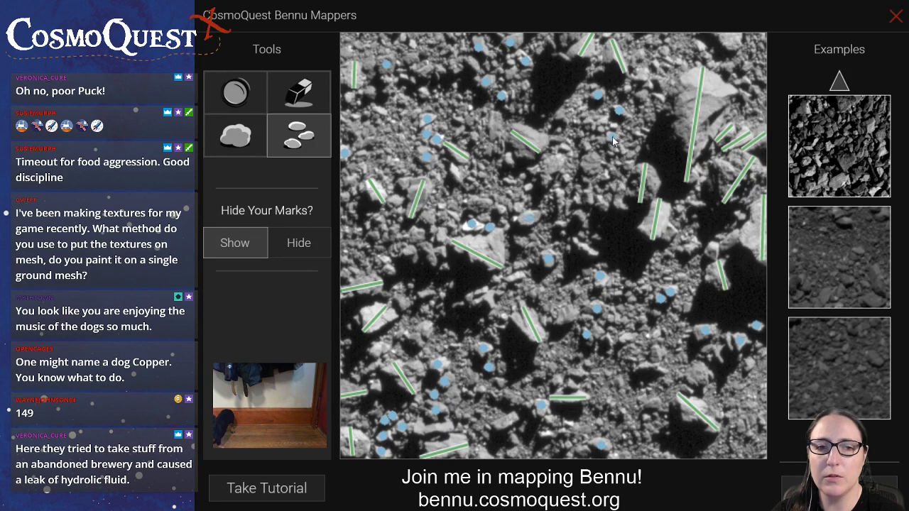
click(728, 67)
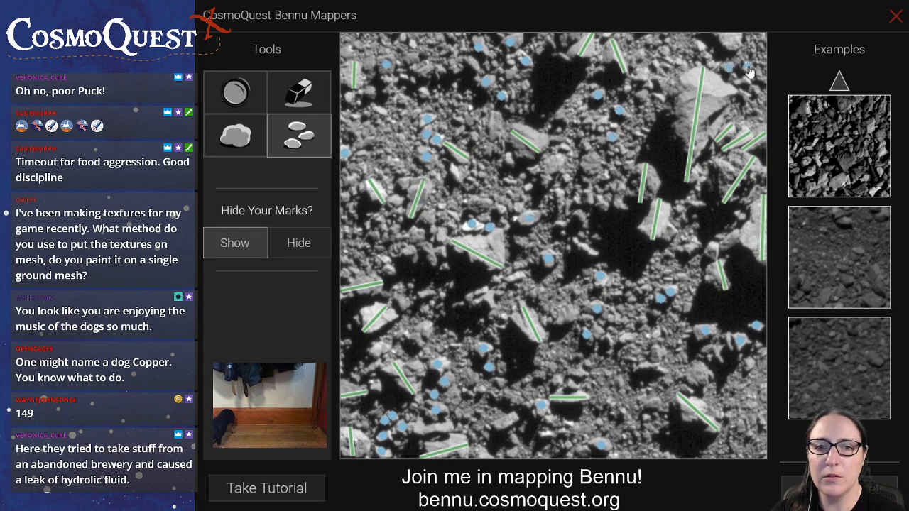
click(747, 80)
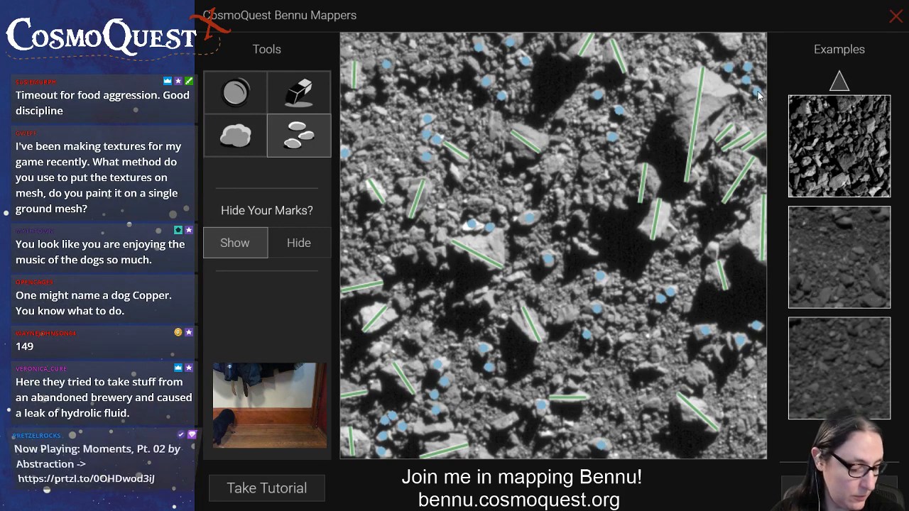
Mark small rocks left of the large right-hand shadow, near the lower central boulder, and in the lower right-central area
click(688, 247)
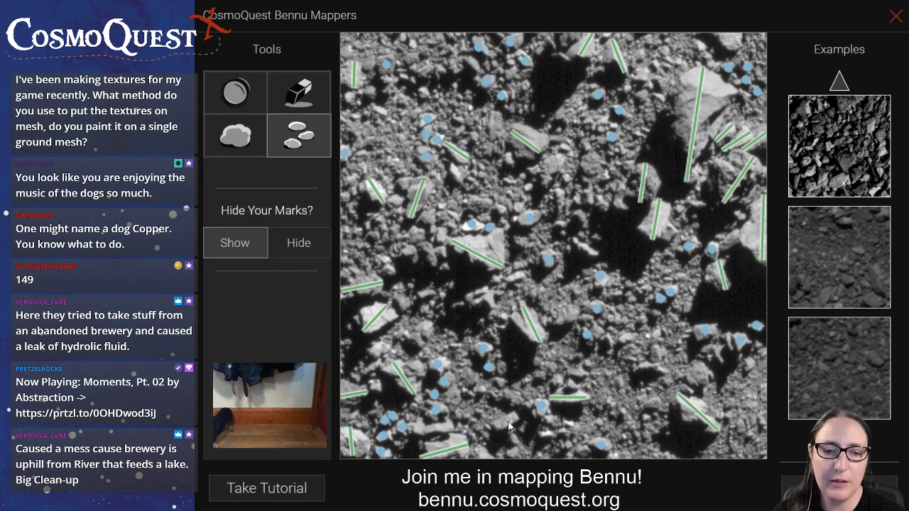
click(546, 434)
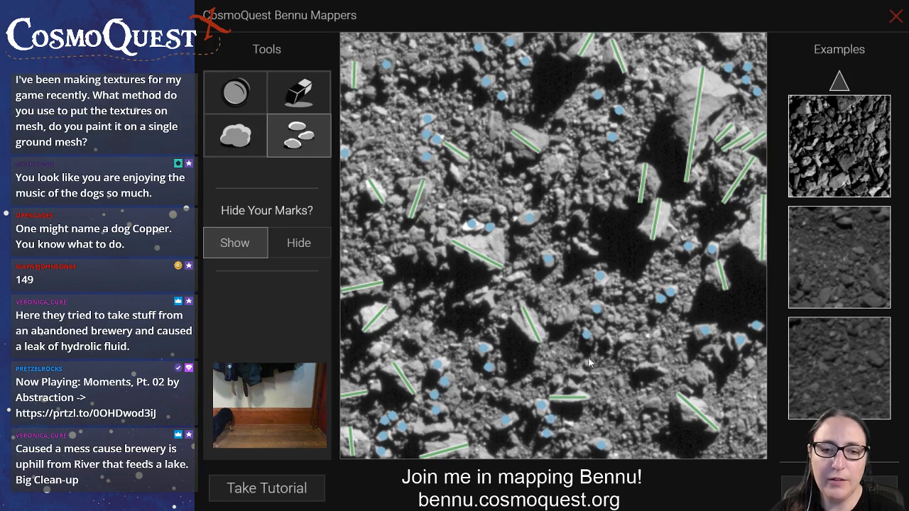
click(629, 336)
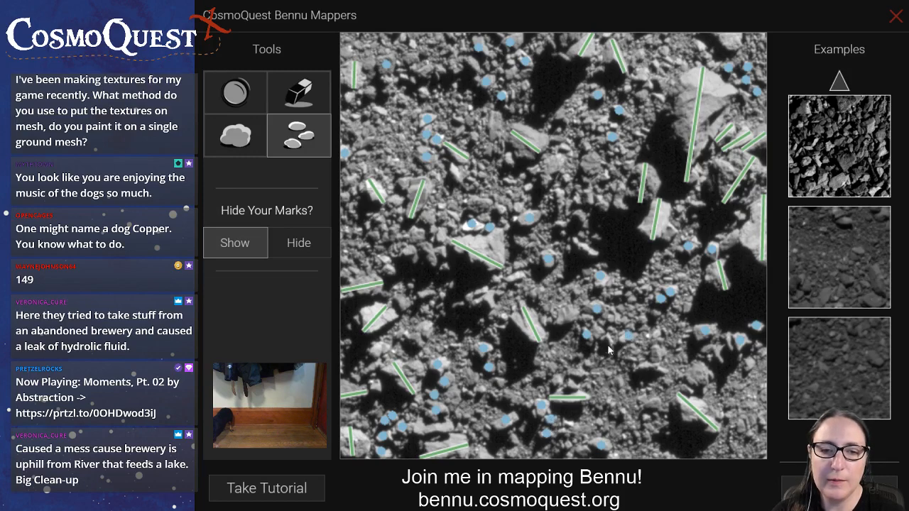
click(608, 341)
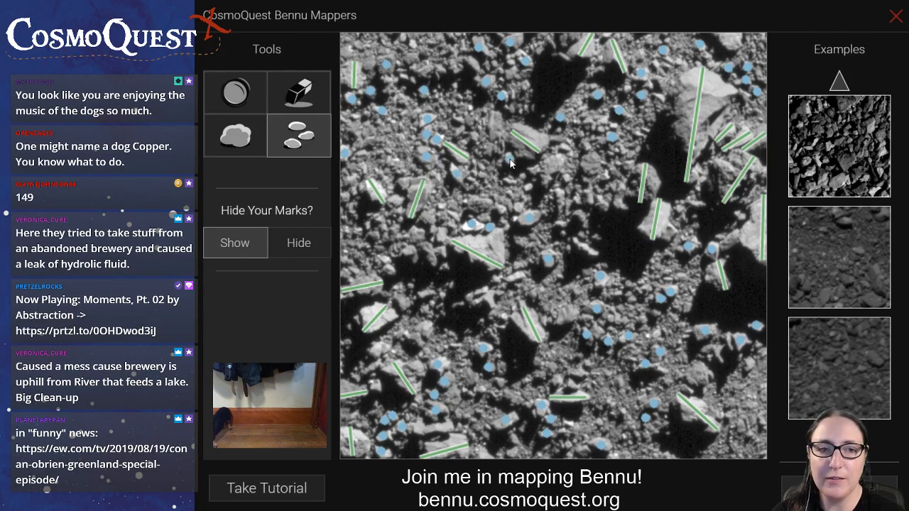
Mark small rocks right of the upper central boulder, left of the central shadow, and beneath the left-central boulder
click(565, 148)
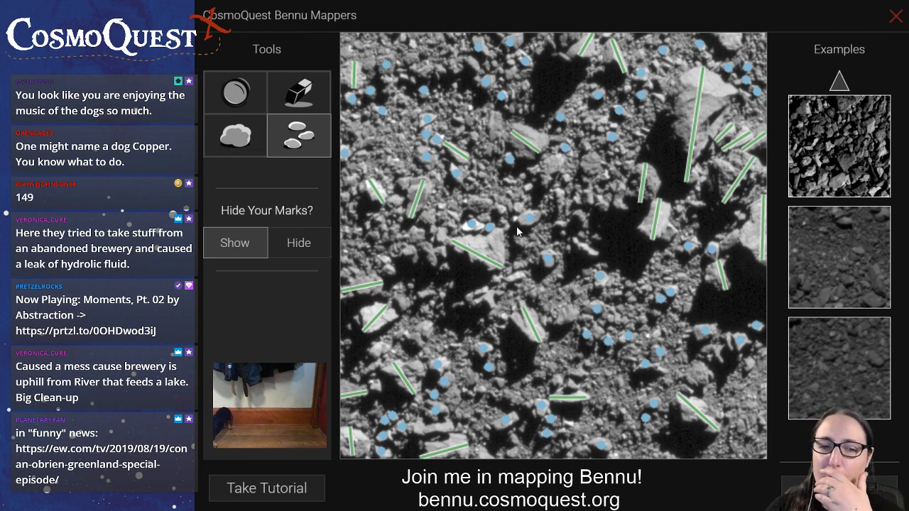
click(581, 217)
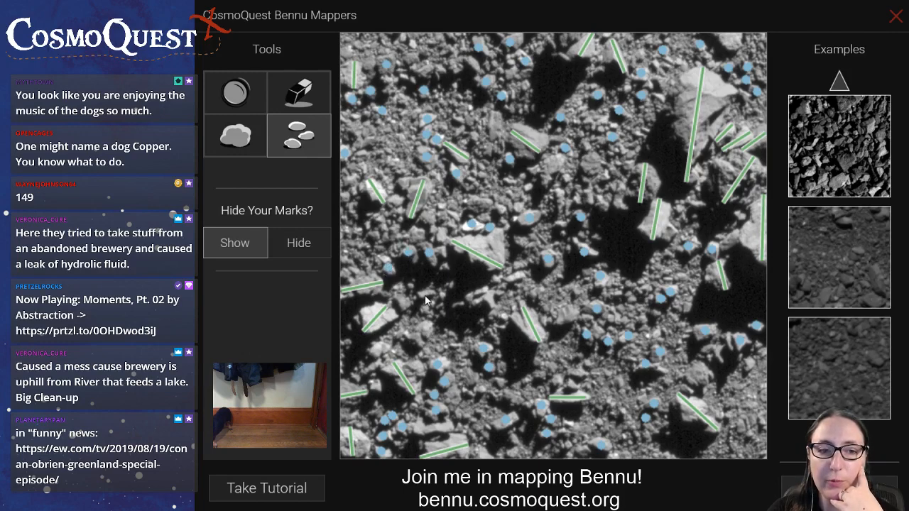
click(482, 290)
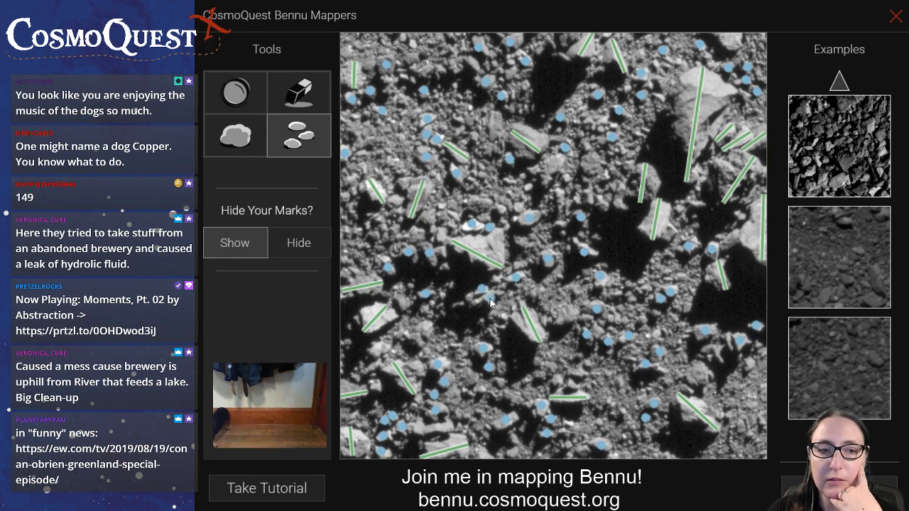
click(466, 297)
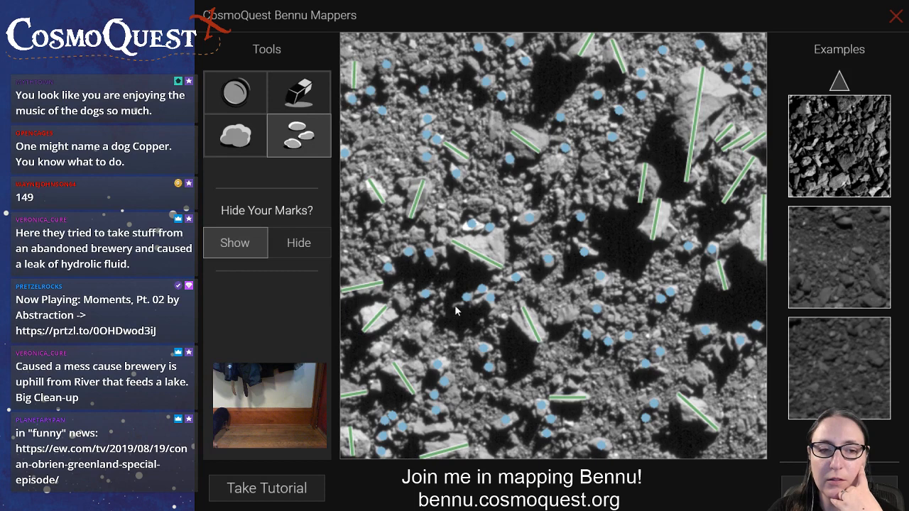
Mark small rocks right of the lower left boulders, below the large right-hand shadow, and at the image's top left edge
click(427, 326)
click(414, 341)
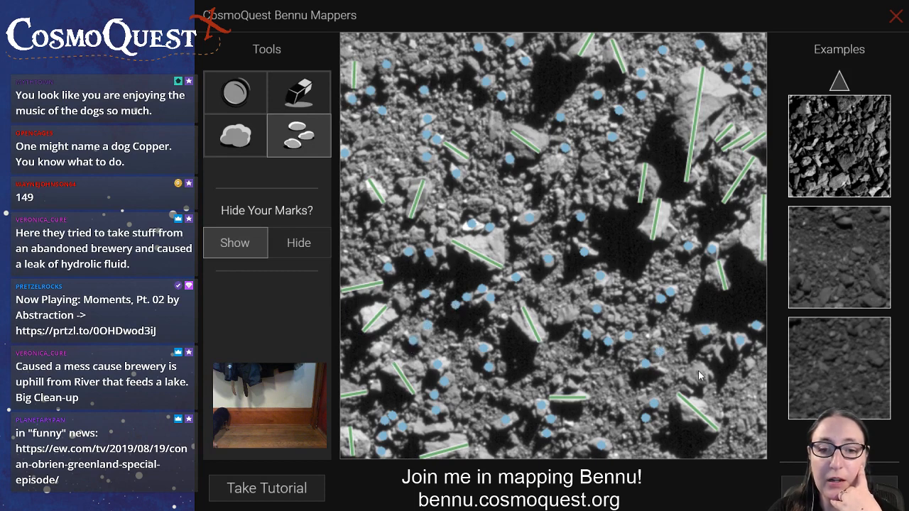
click(714, 348)
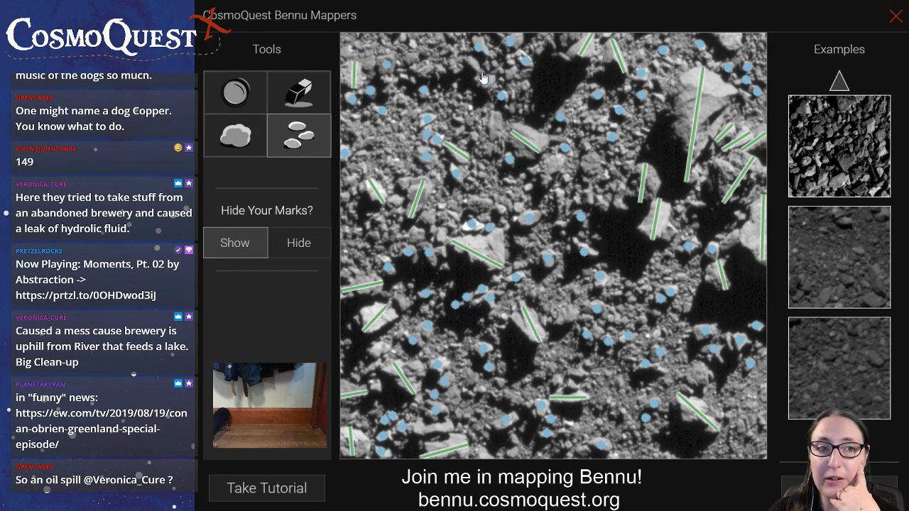
click(402, 37)
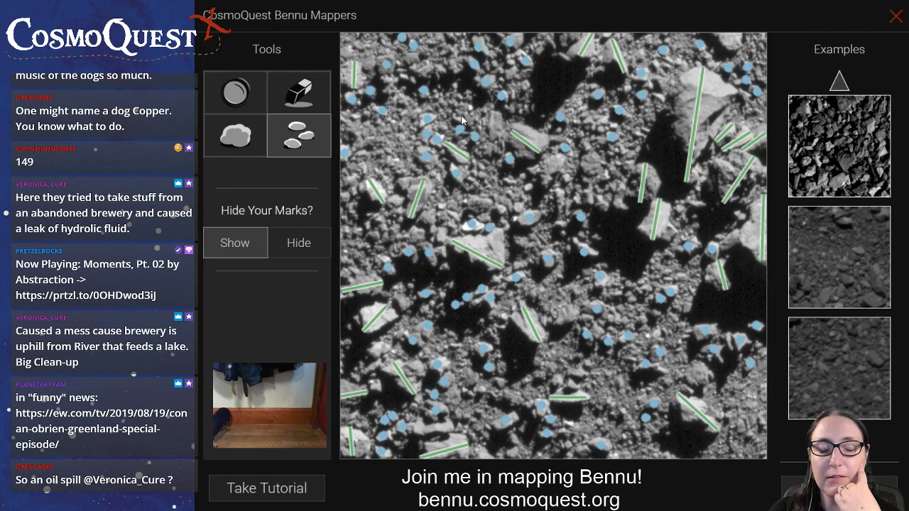
Mark the length of the small boulder left of the upper central boulder, plus the small rocks below both
click(258, 135)
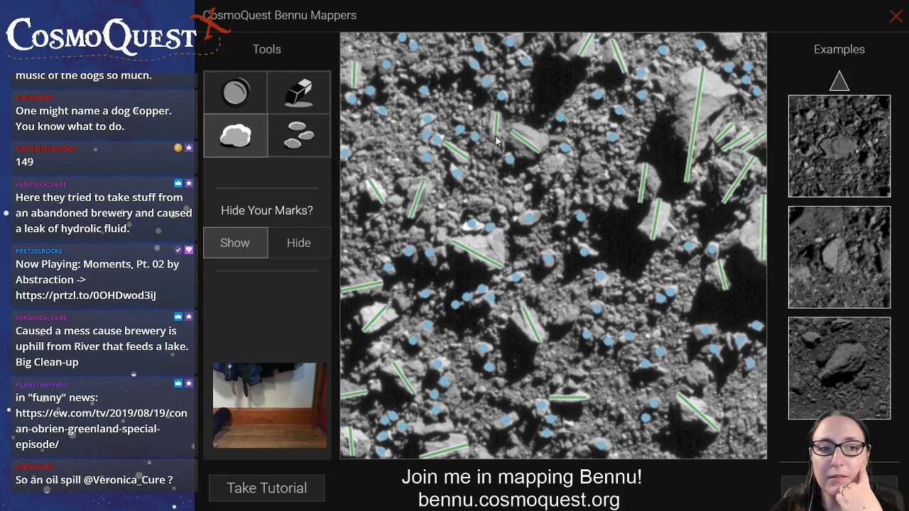
click(311, 140)
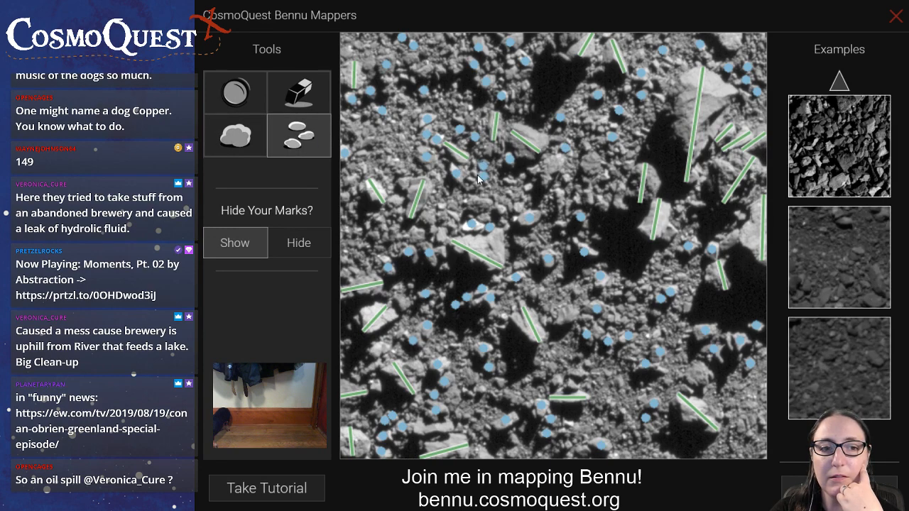
click(471, 177)
click(522, 177)
click(528, 186)
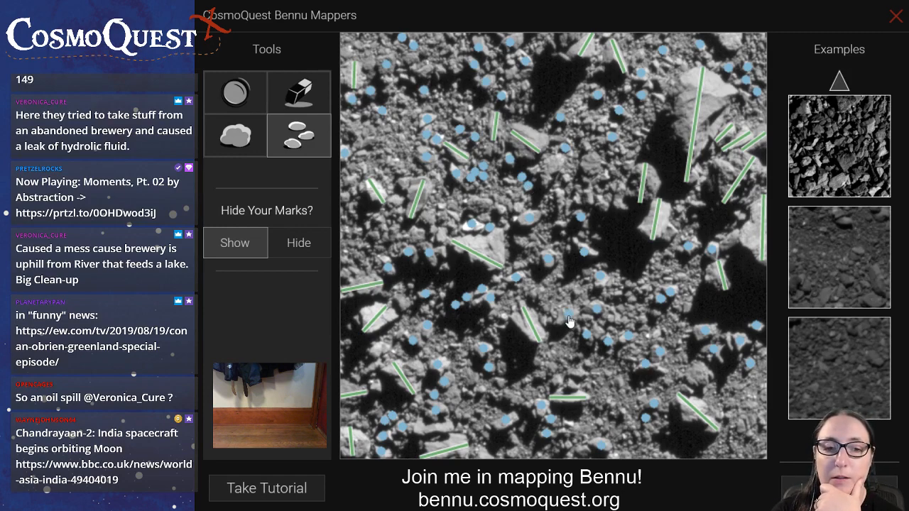
Mark small rocks in the right-central area and around the boulder in the image's lower centre
click(634, 298)
click(627, 293)
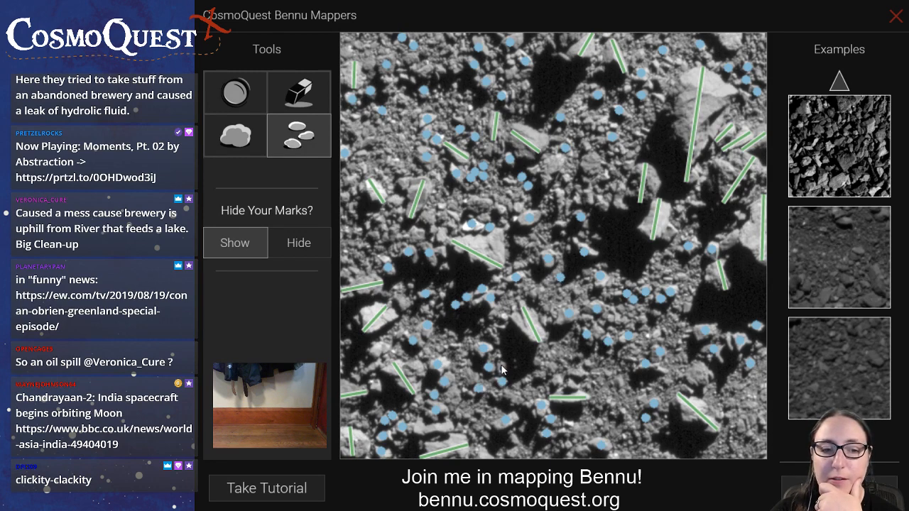
click(557, 381)
click(570, 385)
click(574, 370)
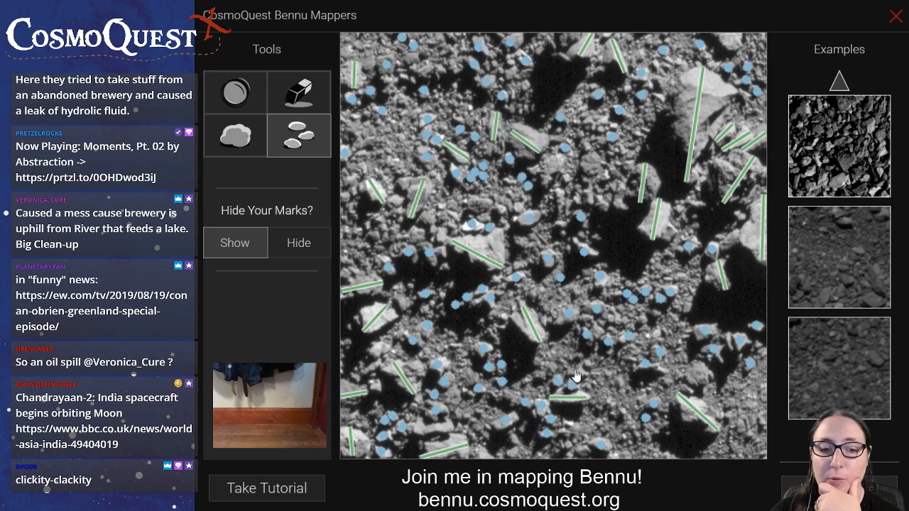
click(599, 421)
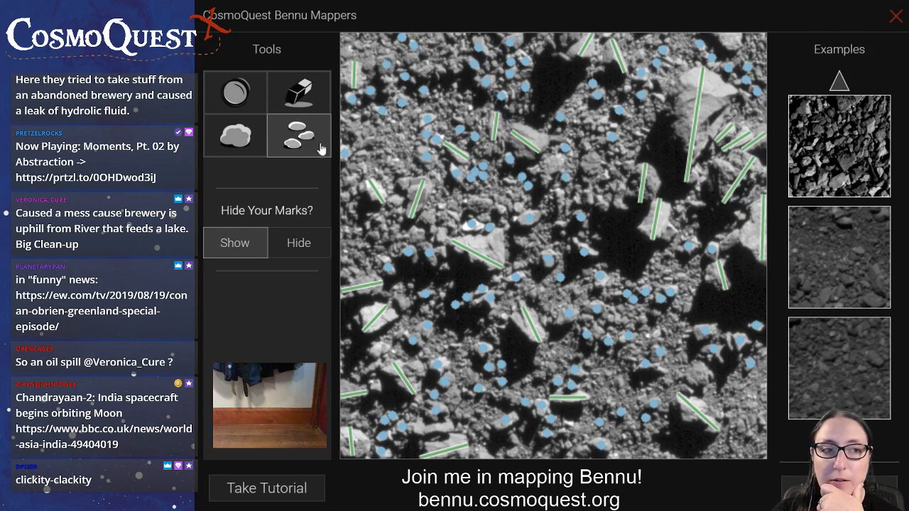
Mark more small rocks around the left-central boulder, beside the right-edge boulder and shadow, and along the image's lower edge
click(239, 146)
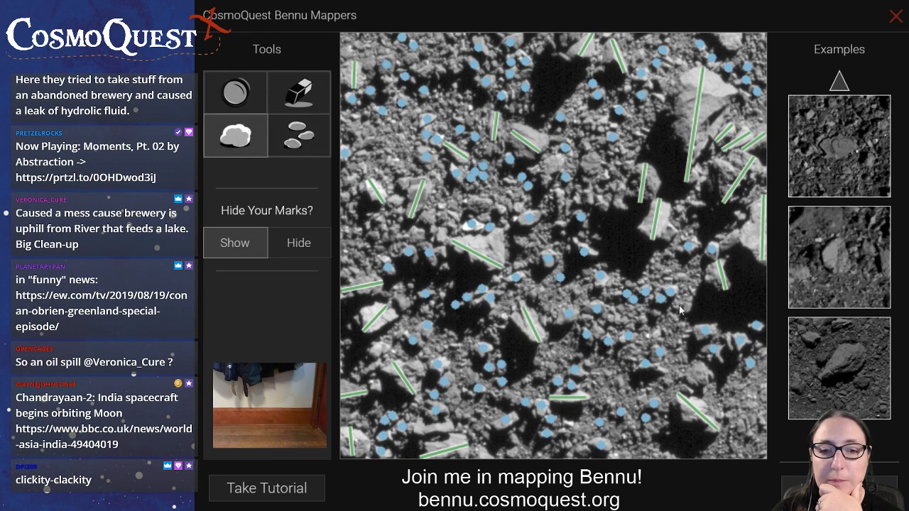
click(322, 144)
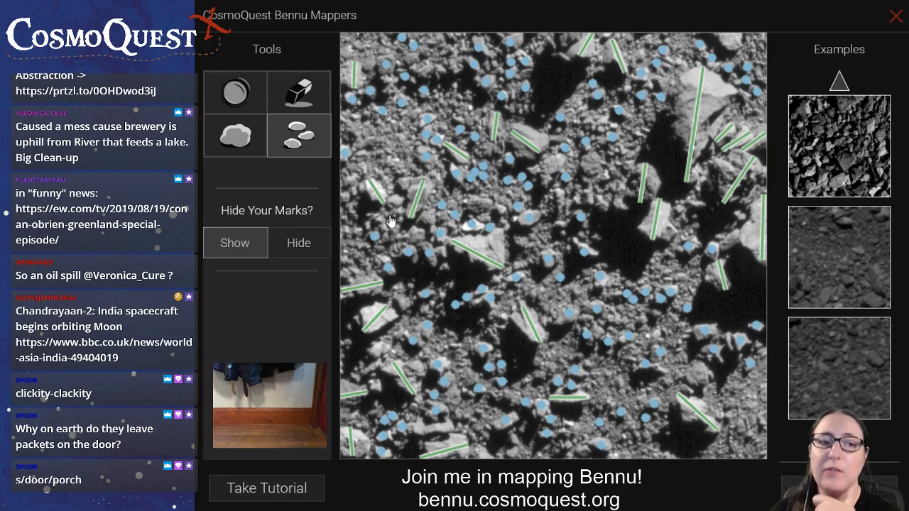
click(737, 214)
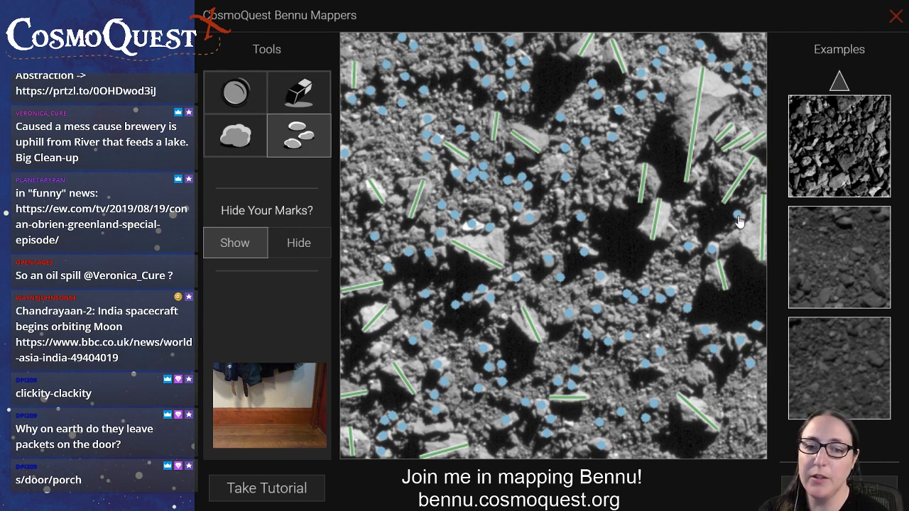
click(758, 344)
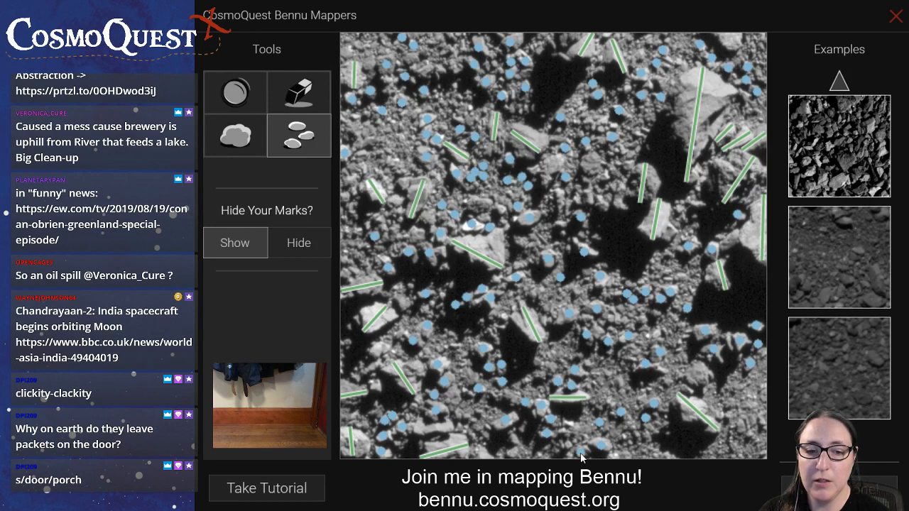
click(562, 431)
click(570, 420)
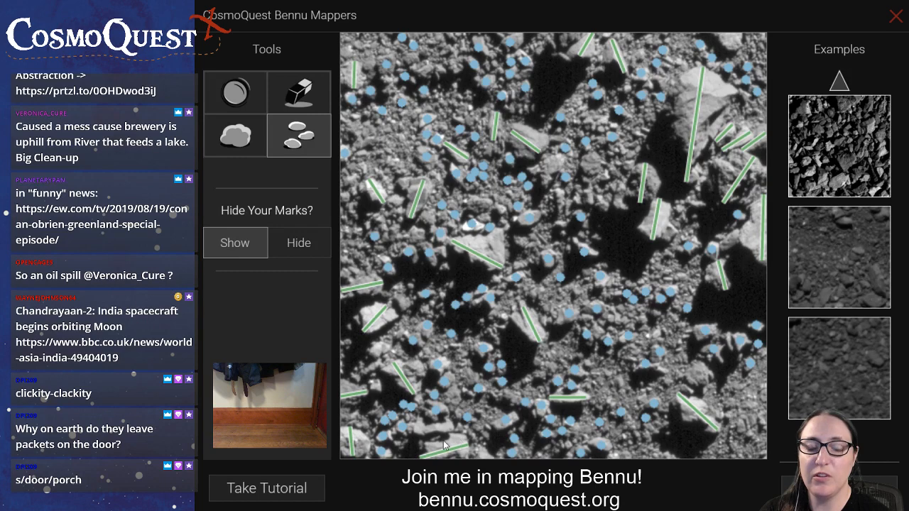
click(256, 145)
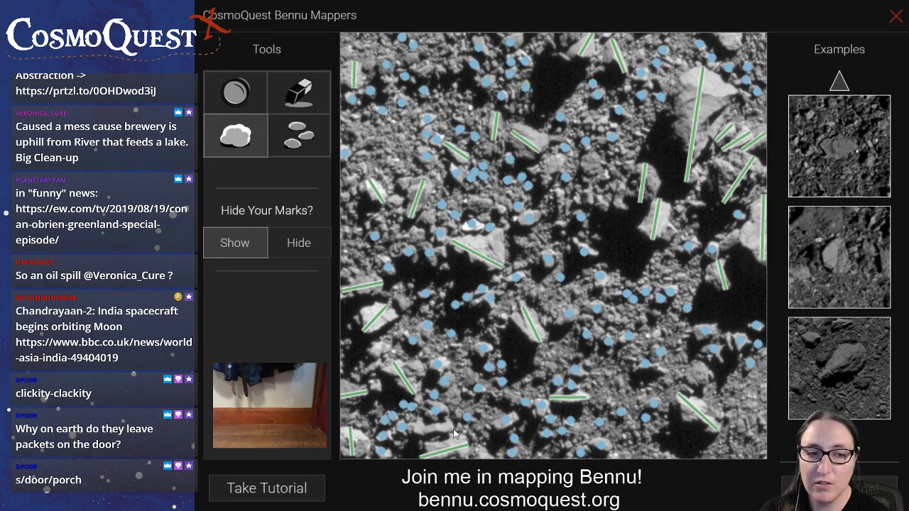
drag(436, 426, 376, 460)
click(299, 93)
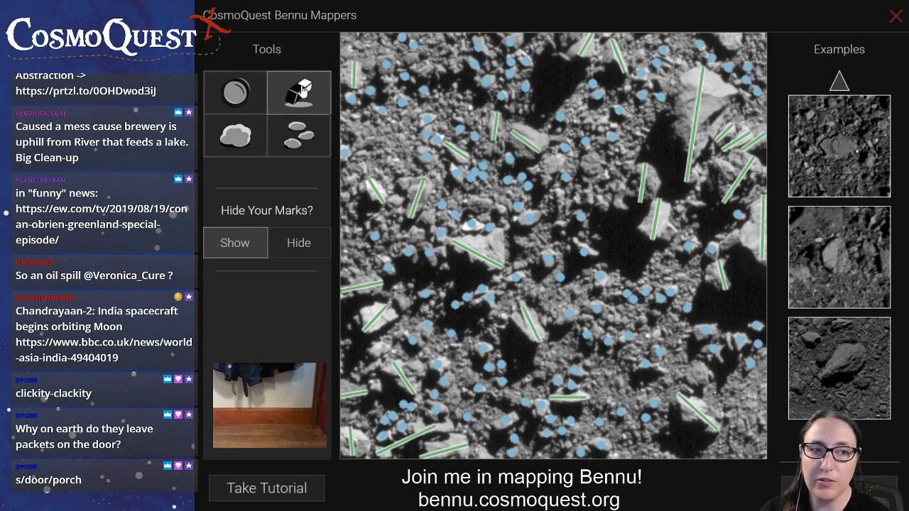
click(432, 430)
Mark the lengths of the long boulder near the image's lower left corner and the small boulder above the lower right one
click(236, 138)
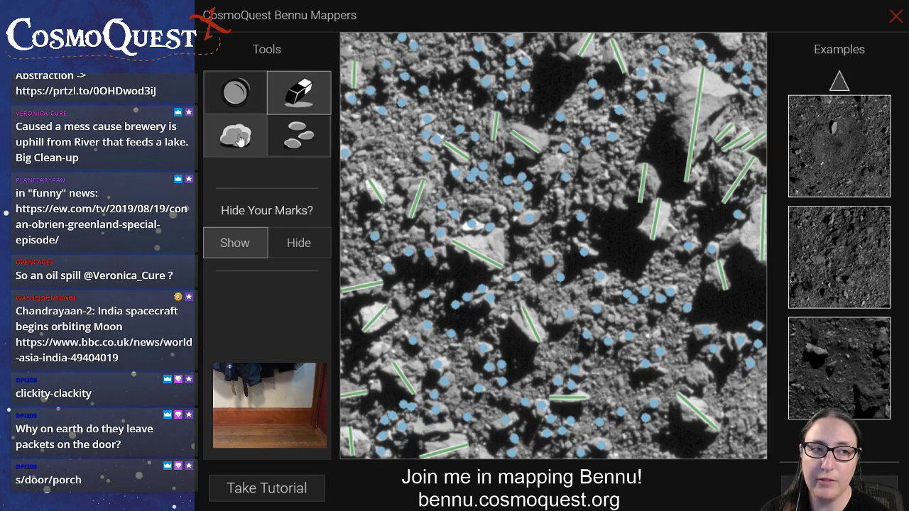
drag(455, 430, 379, 455)
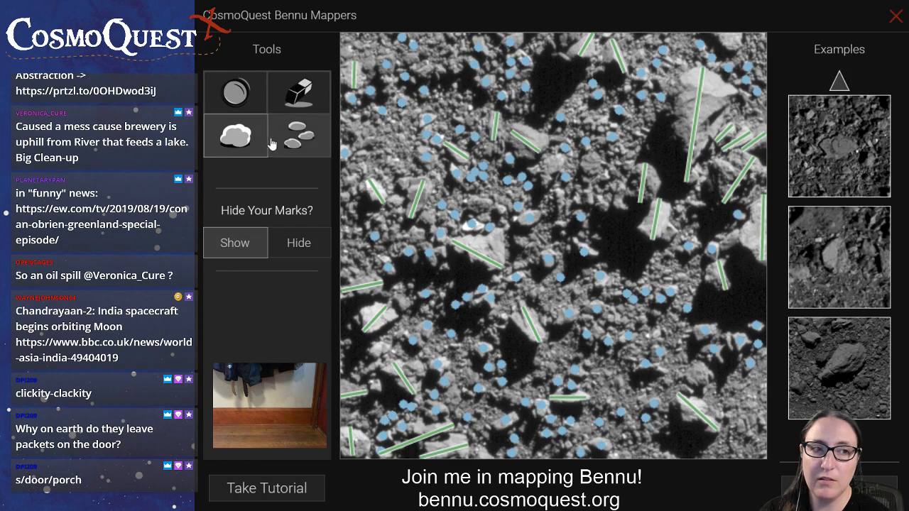
click(308, 146)
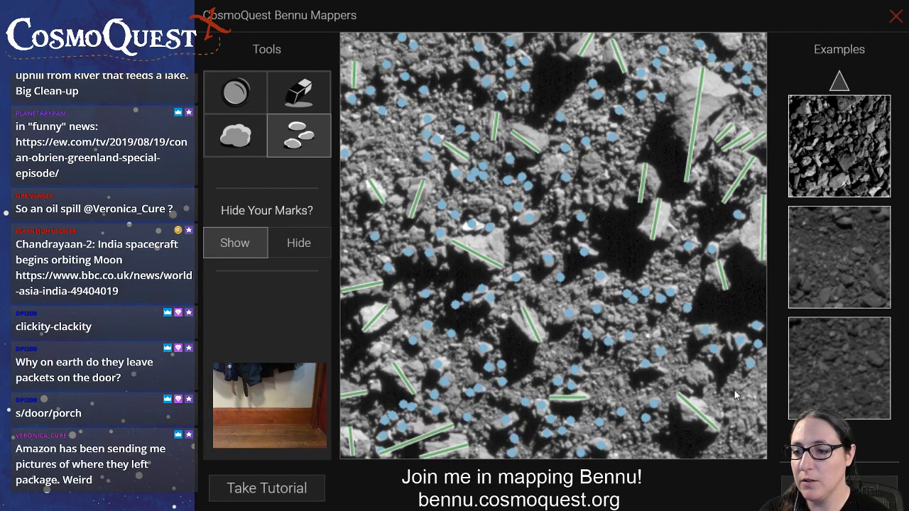
click(234, 152)
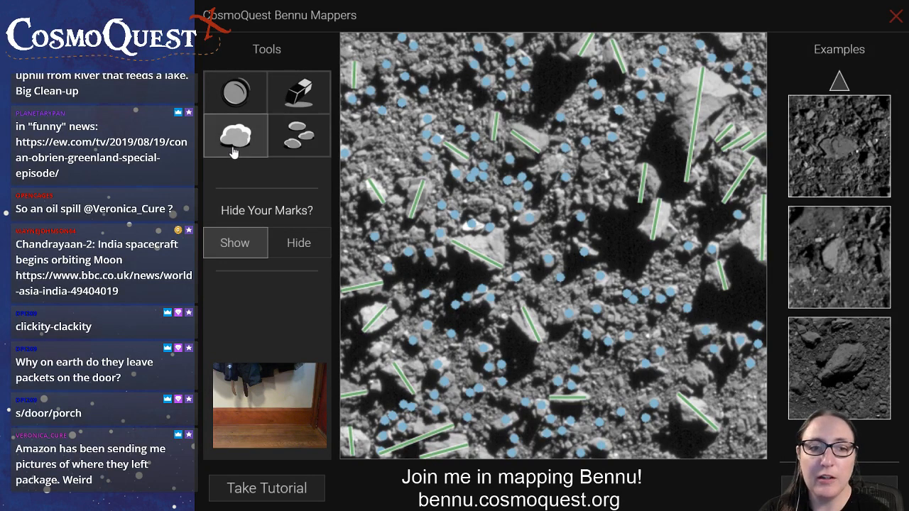
drag(692, 390, 706, 369)
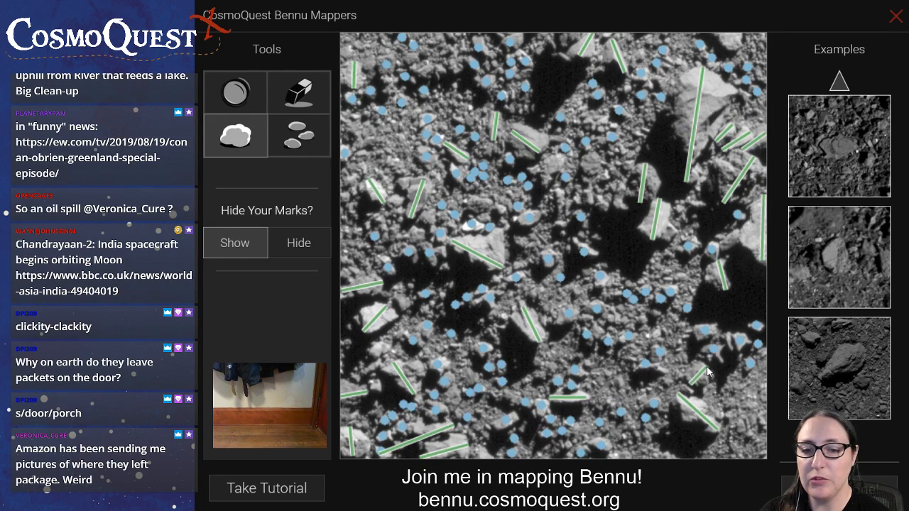
Mark two small rocks between the marked boulder beside the central shadow and the large boulder on the right edge
mouse_move(497, 0)
click(299, 135)
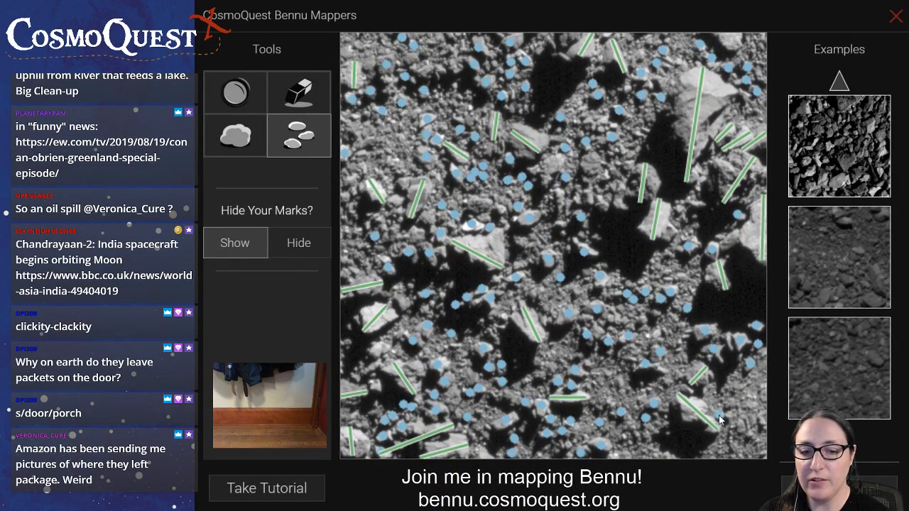
click(693, 212)
drag(693, 212, 701, 204)
click(678, 209)
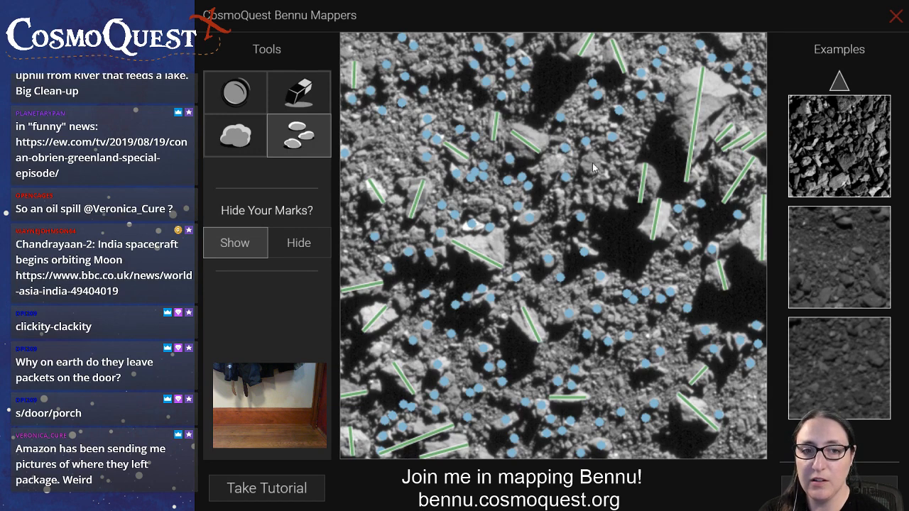
Mark the lengths of two small boulders in the image's upper central area, left of the large central shadow
click(235, 135)
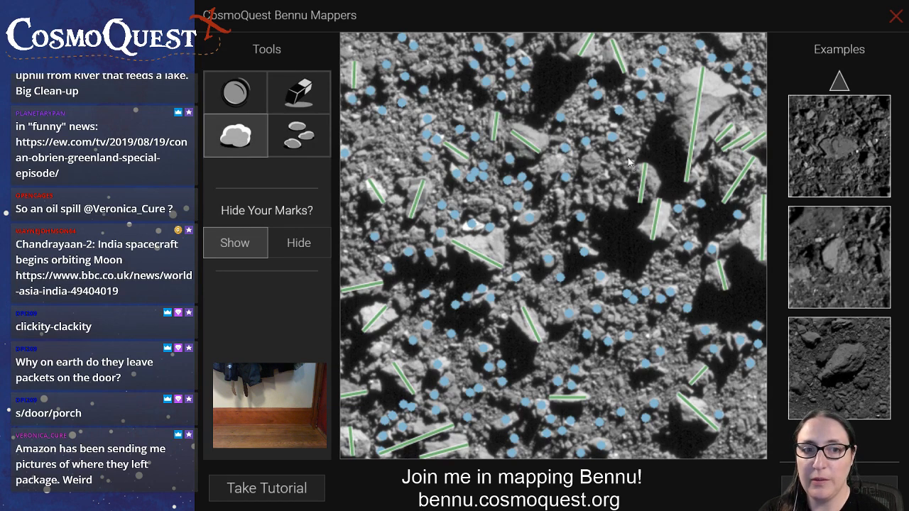
drag(596, 155, 588, 174)
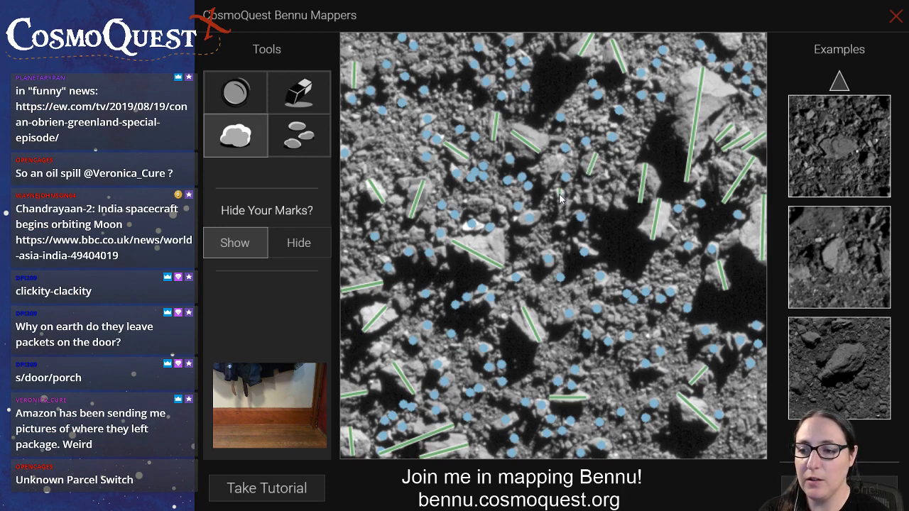
drag(560, 196, 562, 225)
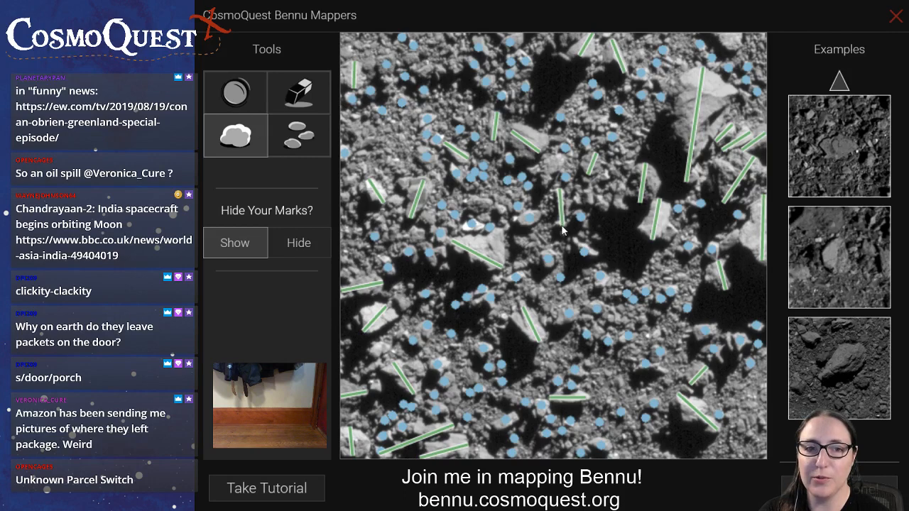
Mark small rocks around the two newly marked central boulders, plus the length of the small boulder at the image's upper right edge
click(285, 153)
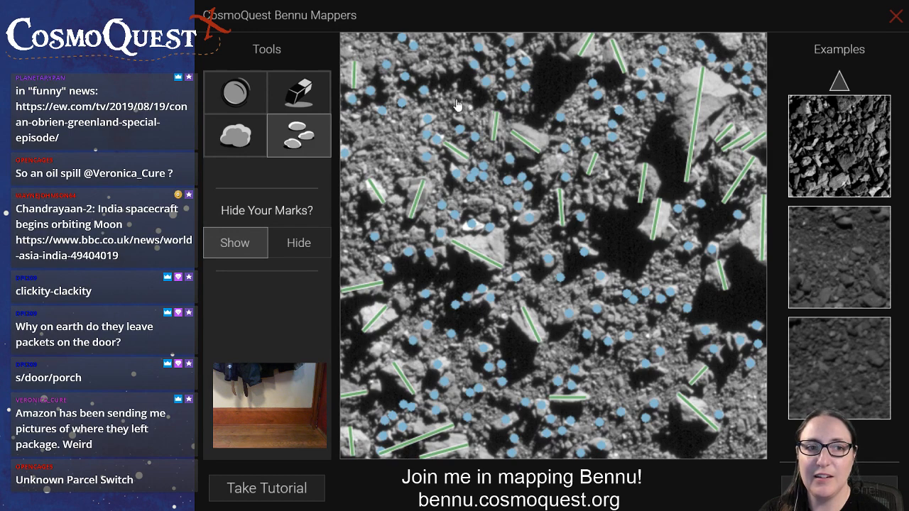
click(604, 177)
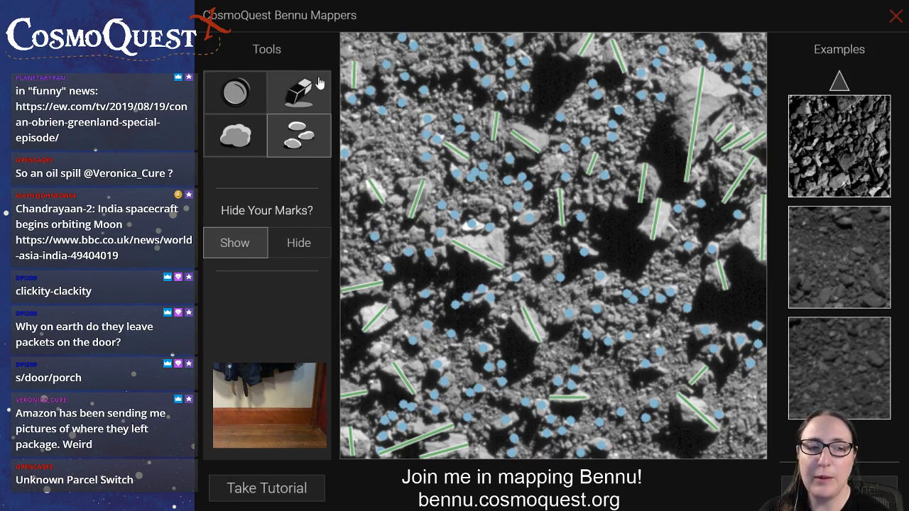
click(245, 142)
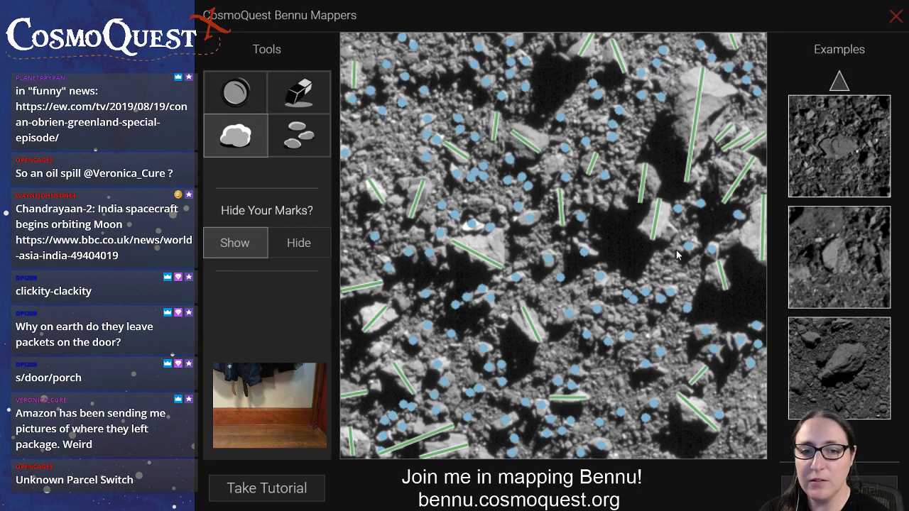
Mark the remaining small rocks, including those at the left edge and in the centre, and submit the finished image
click(291, 139)
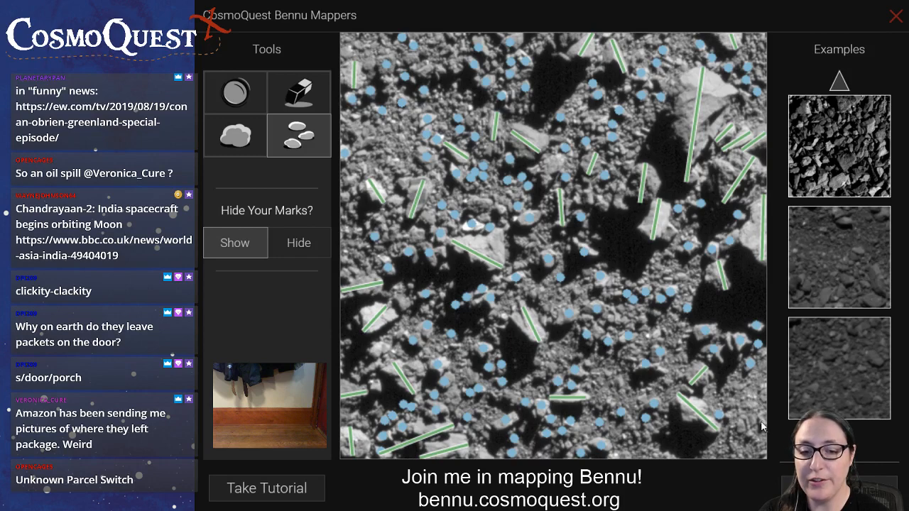
click(740, 426)
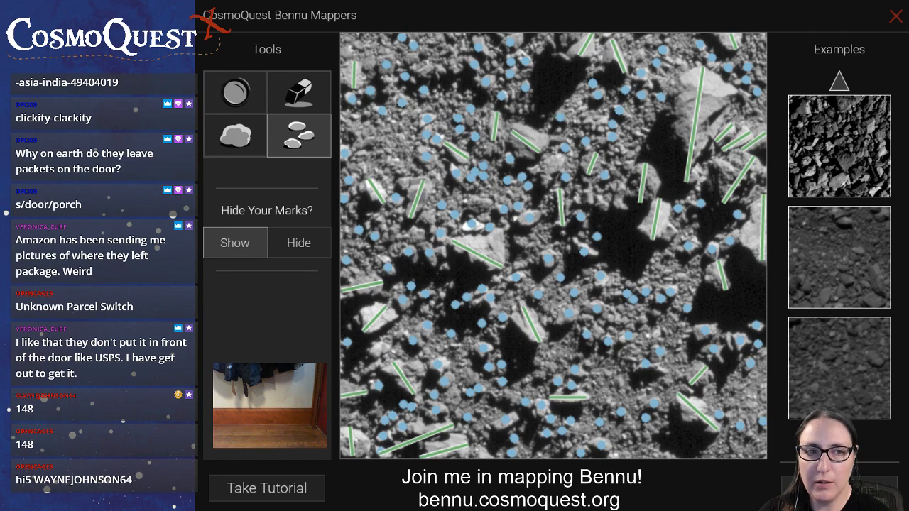
click(840, 489)
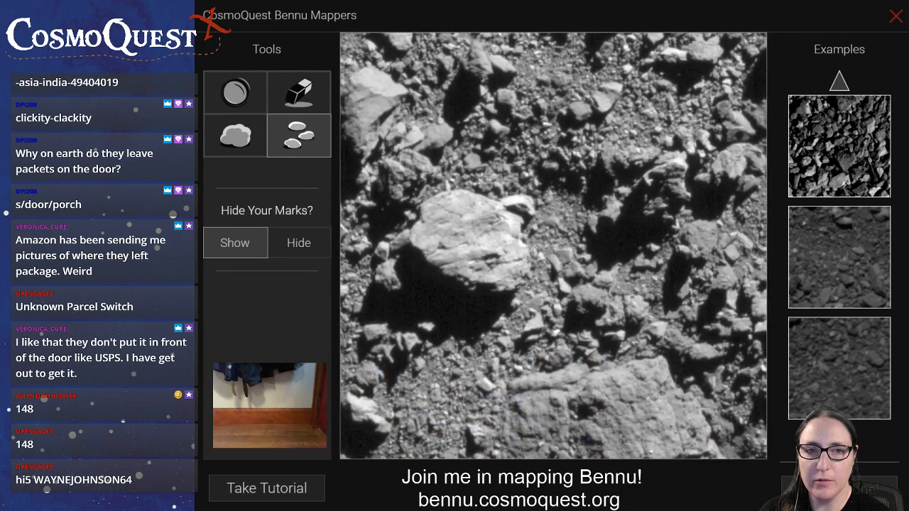
Mark the lengths of the large central boulder, the two boulders along the lower edge, and the two boulders at the upper left
click(239, 145)
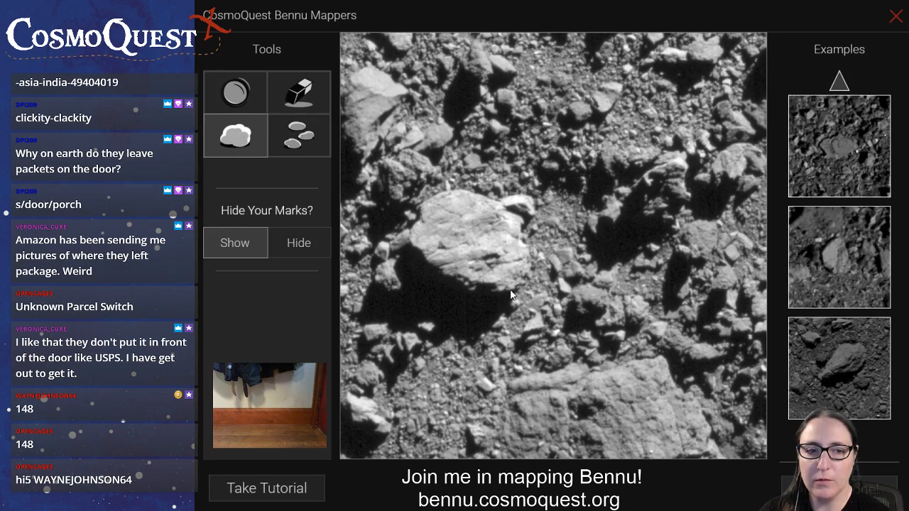
drag(510, 289, 436, 196)
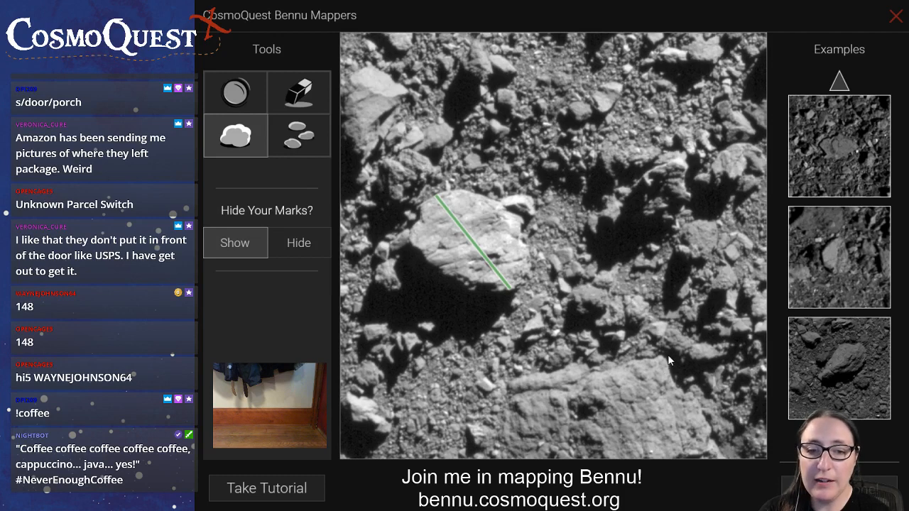
drag(705, 424, 509, 447)
drag(388, 433, 347, 395)
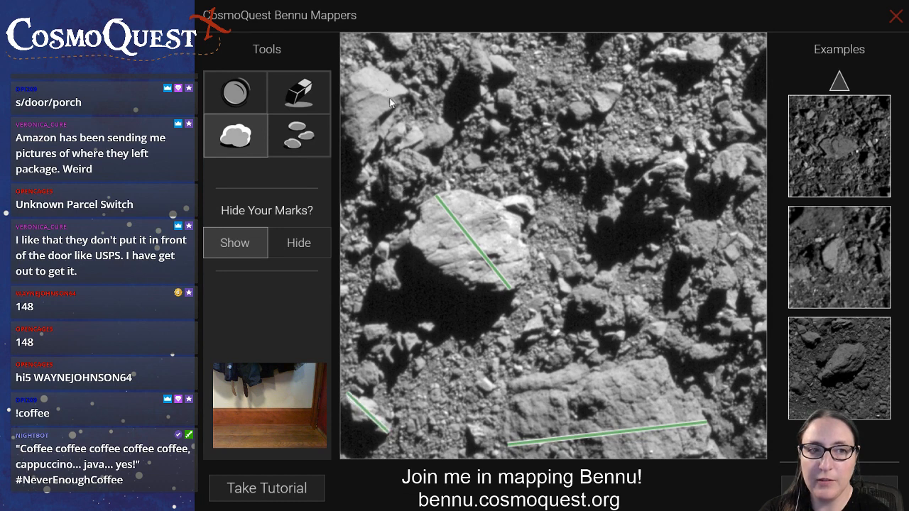
drag(367, 68, 369, 195)
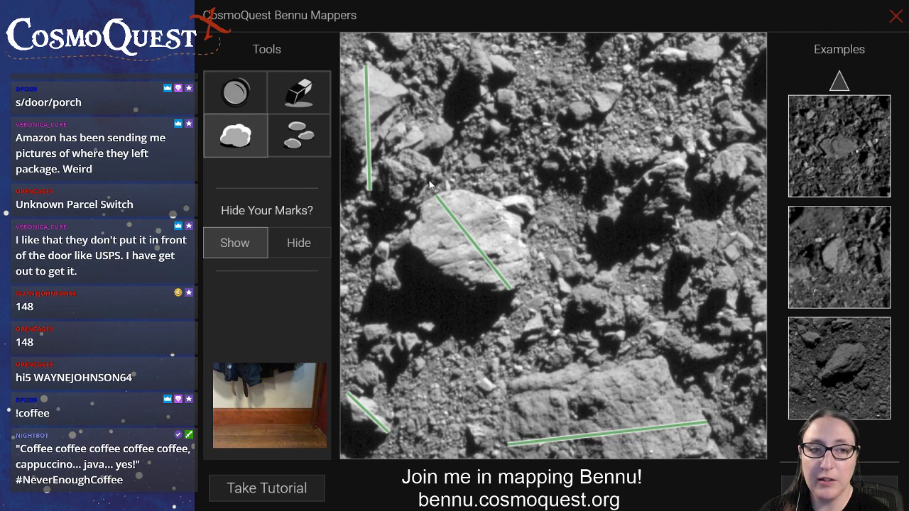
drag(440, 178, 388, 188)
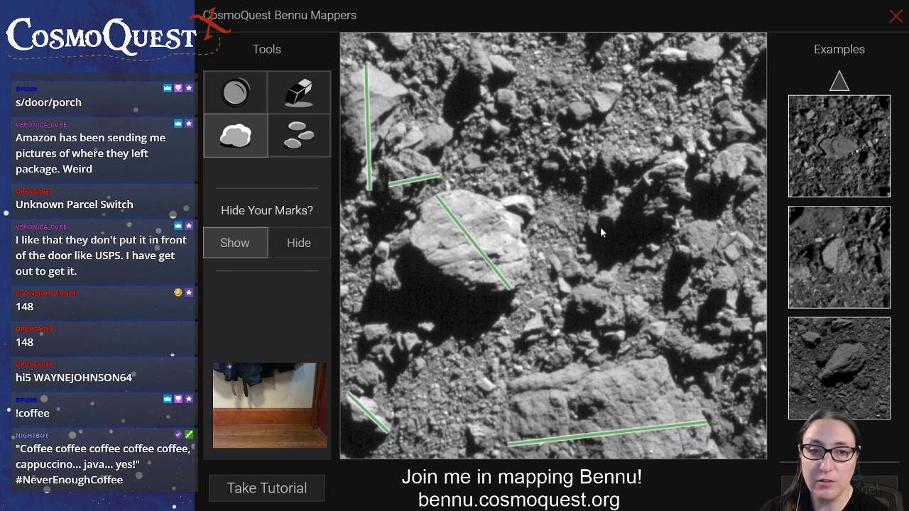
Mark the lengths of the boulders around the right-hand shadows, along the image's upper edge, and in the upper centre
mouse_move(592, 231)
mouse_down()
mouse_move(683, 167)
mouse_move(719, 171)
mouse_move(762, 155)
mouse_up()
drag(655, 155, 545, 163)
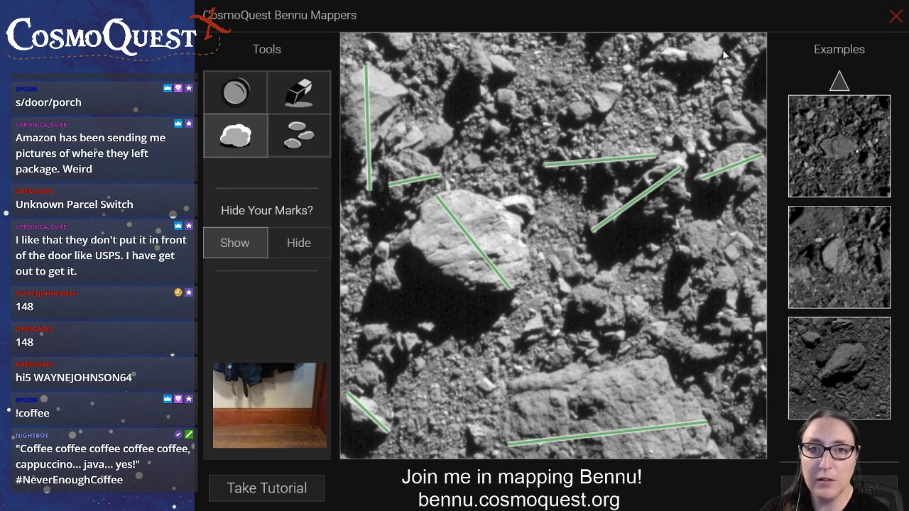
drag(720, 52, 696, 51)
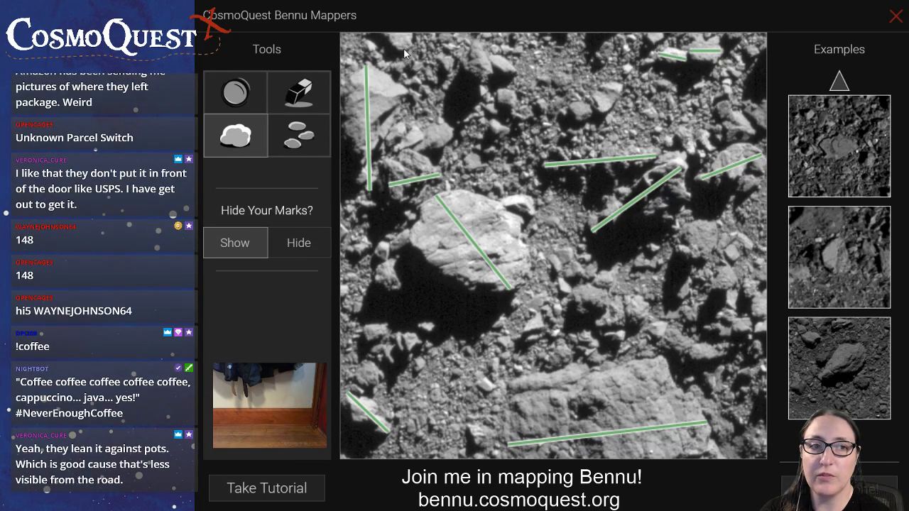
drag(483, 82, 444, 32)
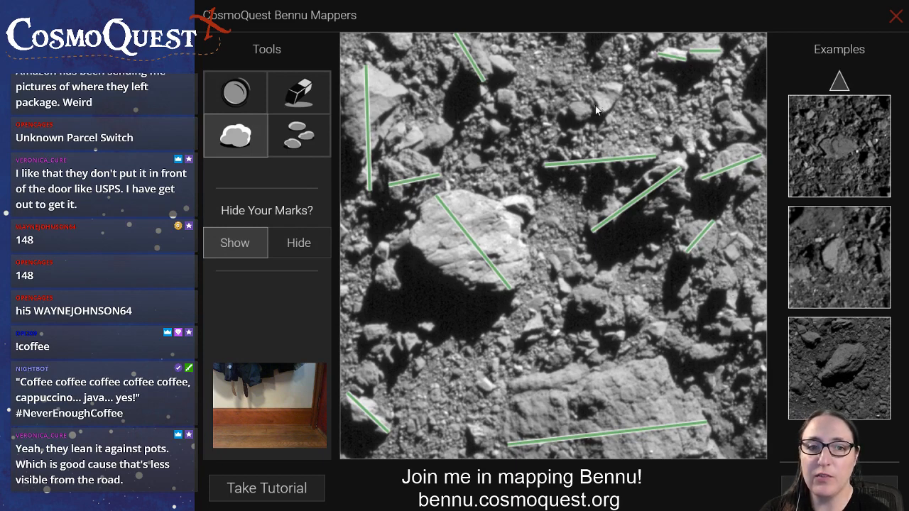
drag(596, 110, 621, 86)
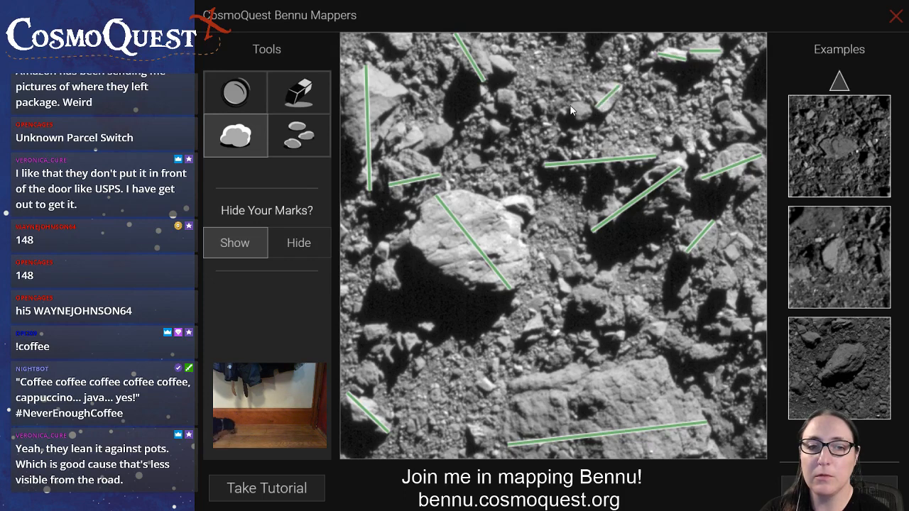
Mark the small rocks in the image's upper centre, below and beside the marked boulder at the top edge
click(323, 132)
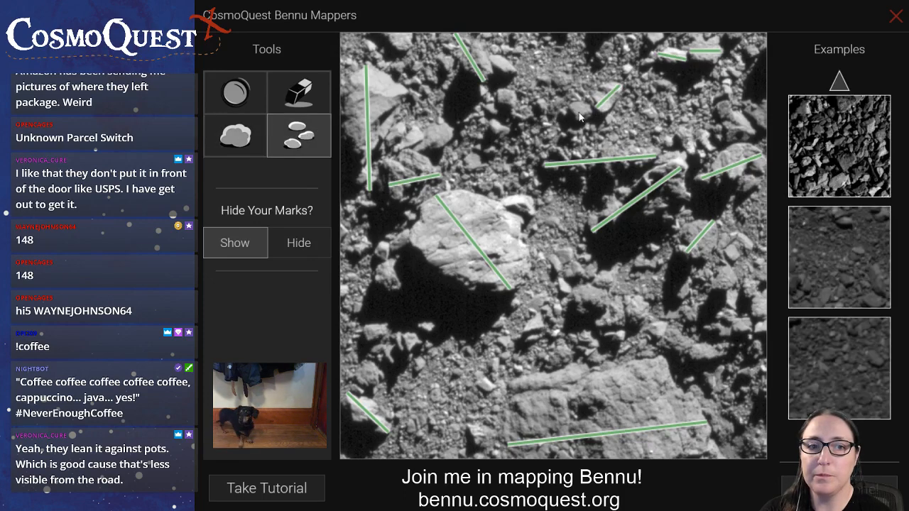
click(505, 98)
click(496, 128)
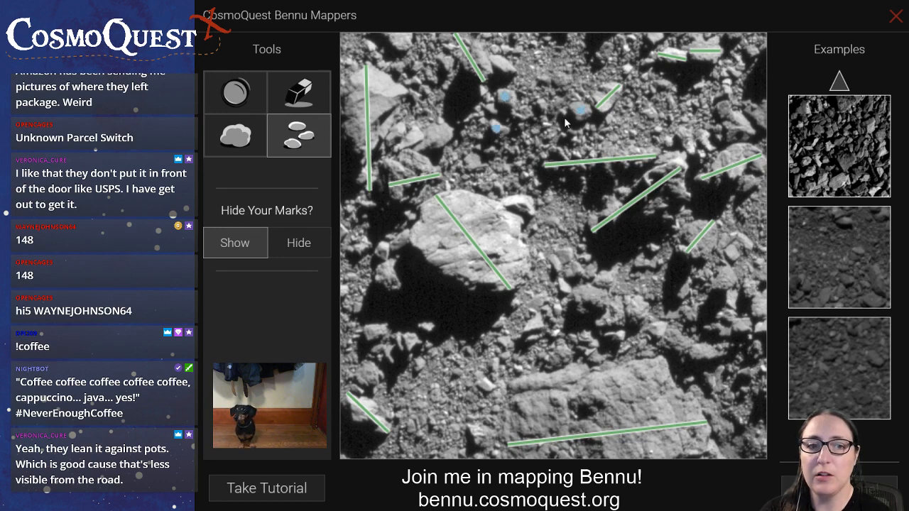
click(505, 64)
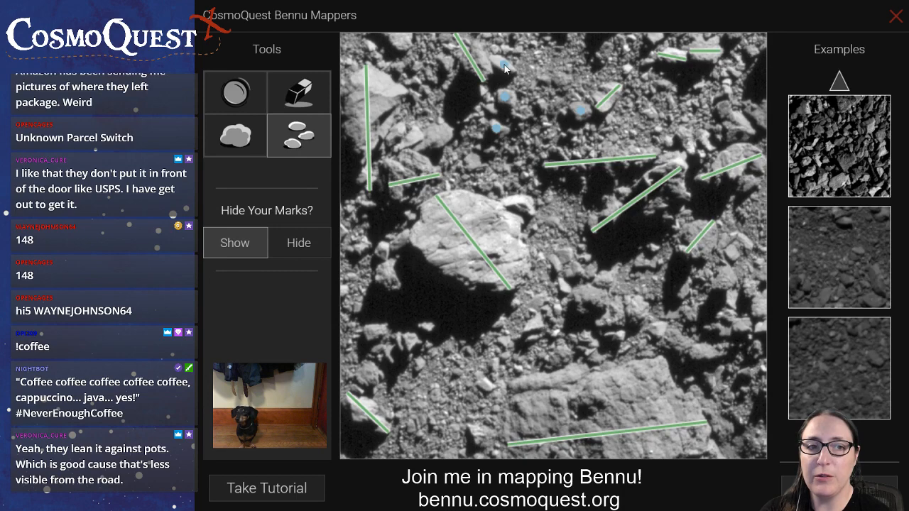
Mark small rocks near the image's upper right corner and beside the shadow in the lower right area
click(752, 52)
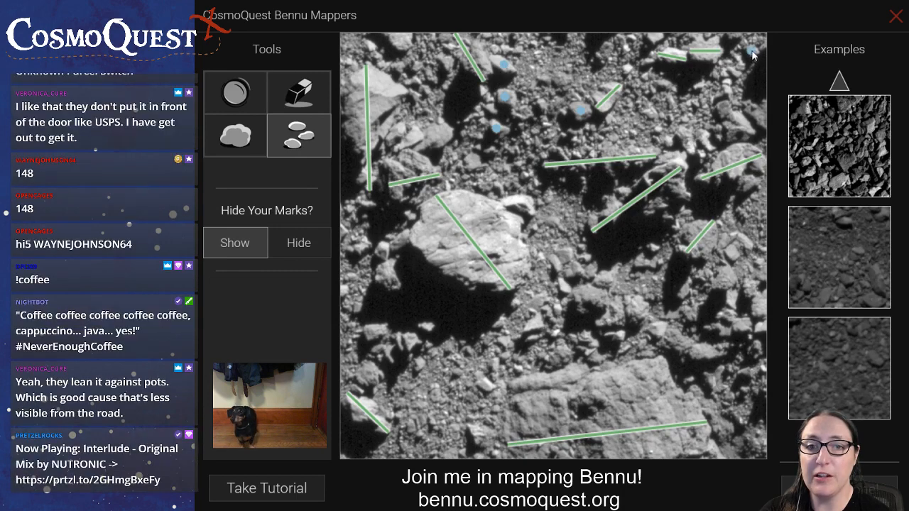
click(736, 72)
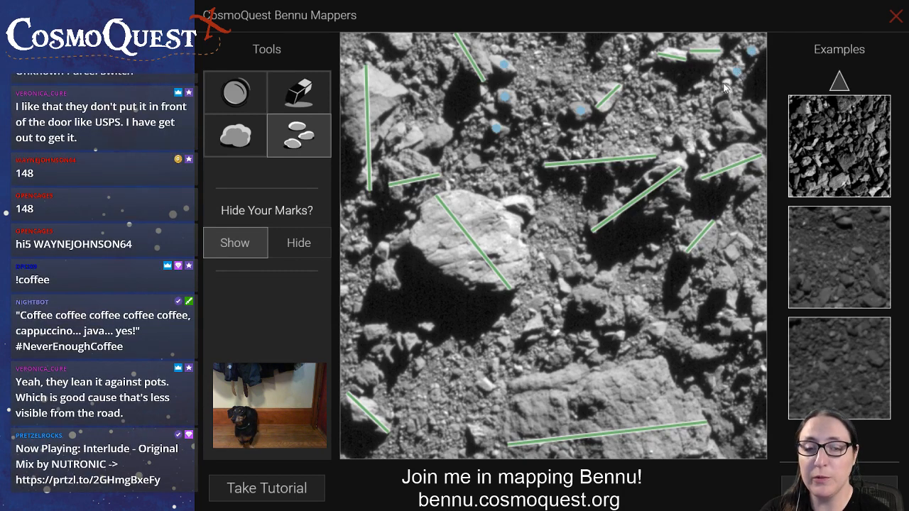
click(727, 83)
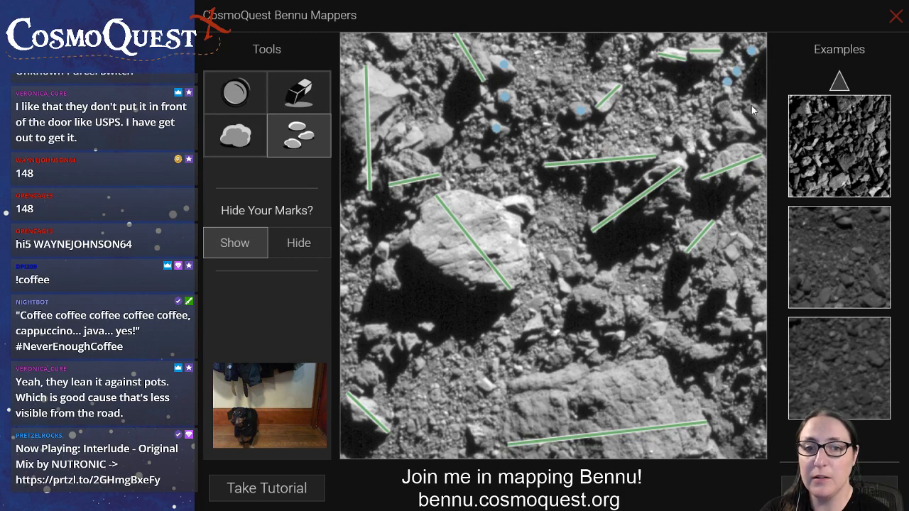
click(753, 105)
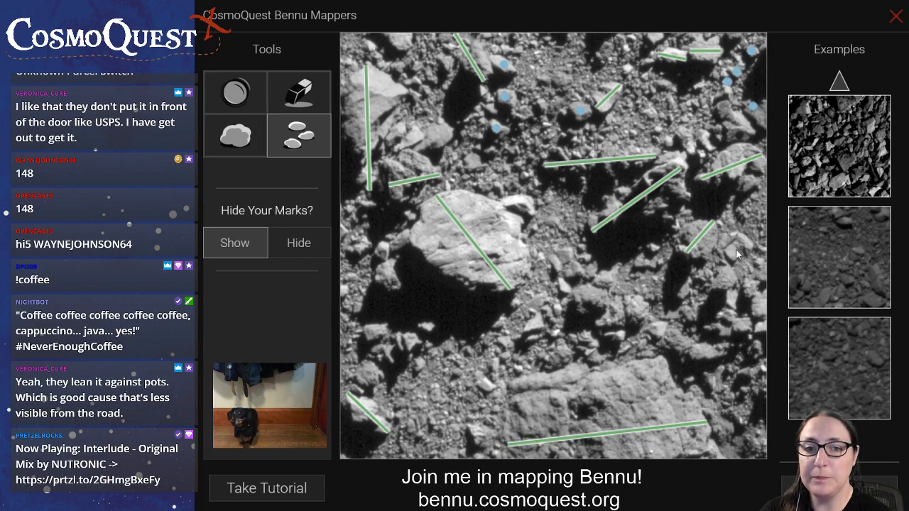
click(724, 314)
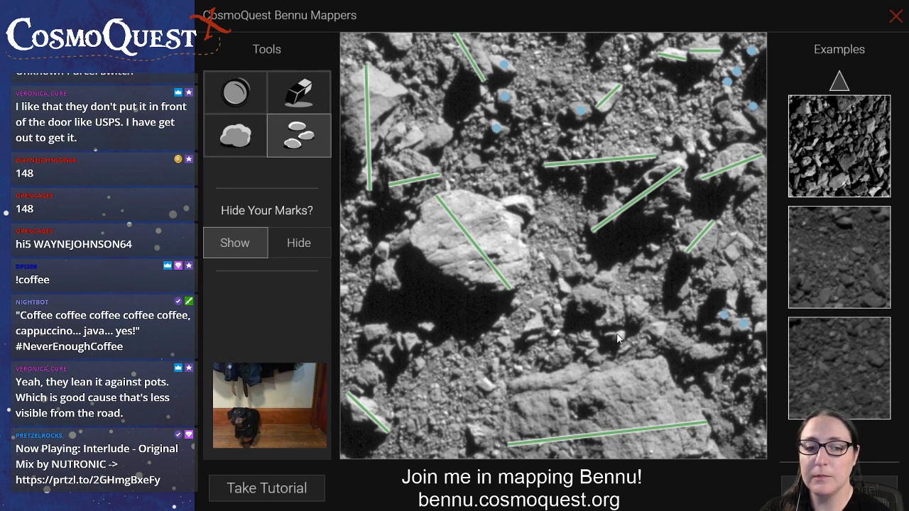
Mark small rocks below and beside the large central boulder, and near the short marked boulder in the image's right half
click(537, 323)
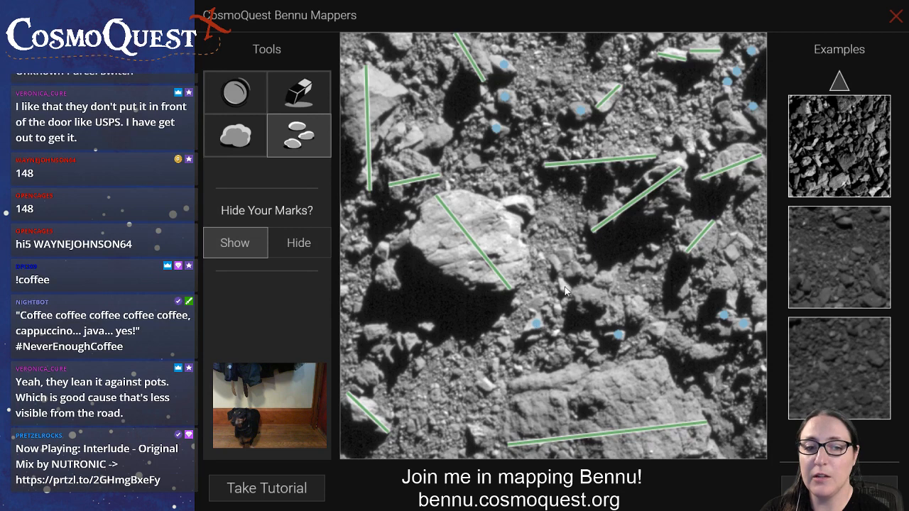
click(565, 288)
click(556, 265)
click(566, 256)
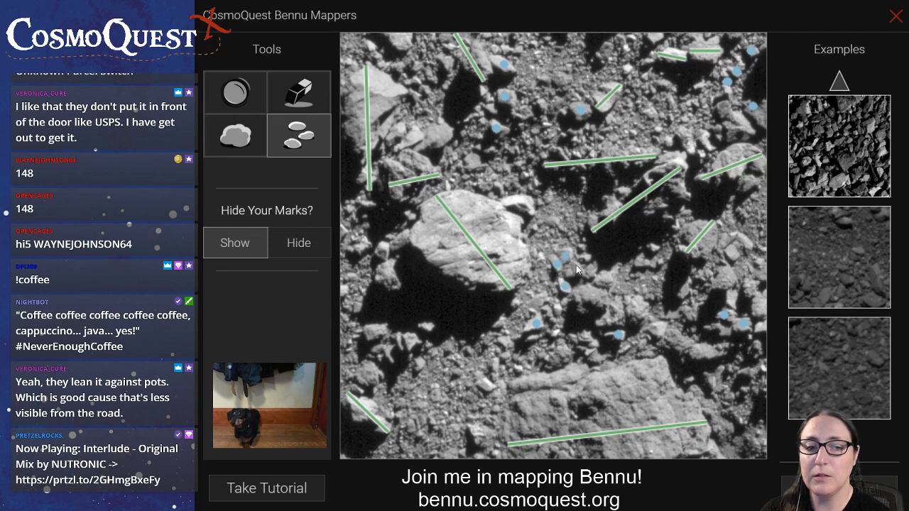
click(652, 246)
click(661, 261)
click(733, 254)
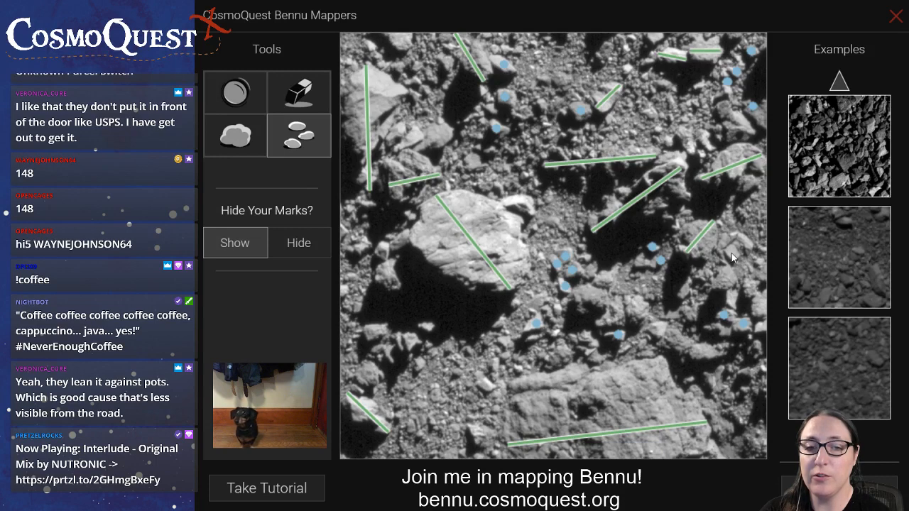
Mark small rocks along the lower edge of the central shadow and just above the upper left end of the large lower boulder
click(487, 385)
click(493, 366)
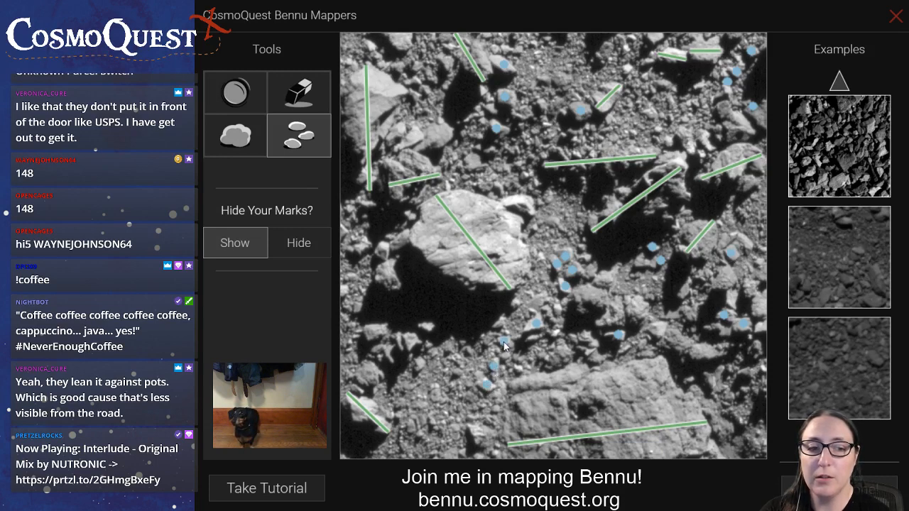
click(427, 327)
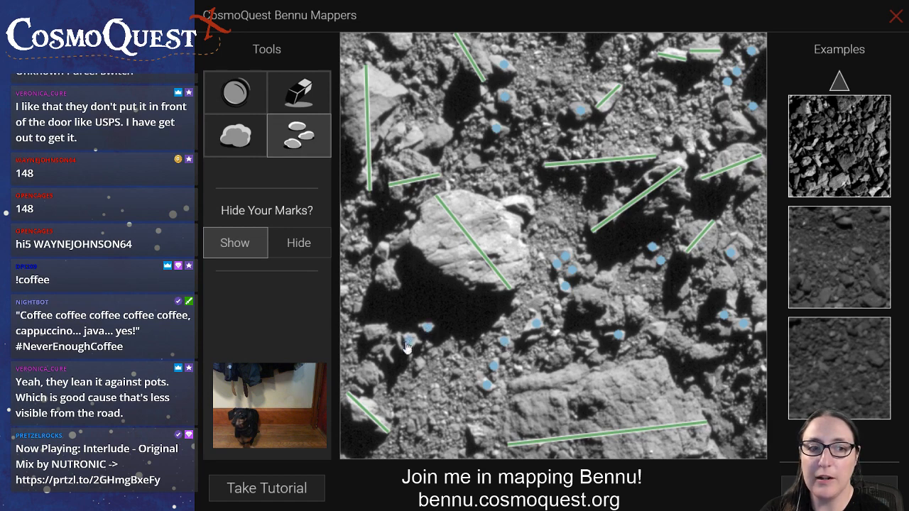
click(373, 332)
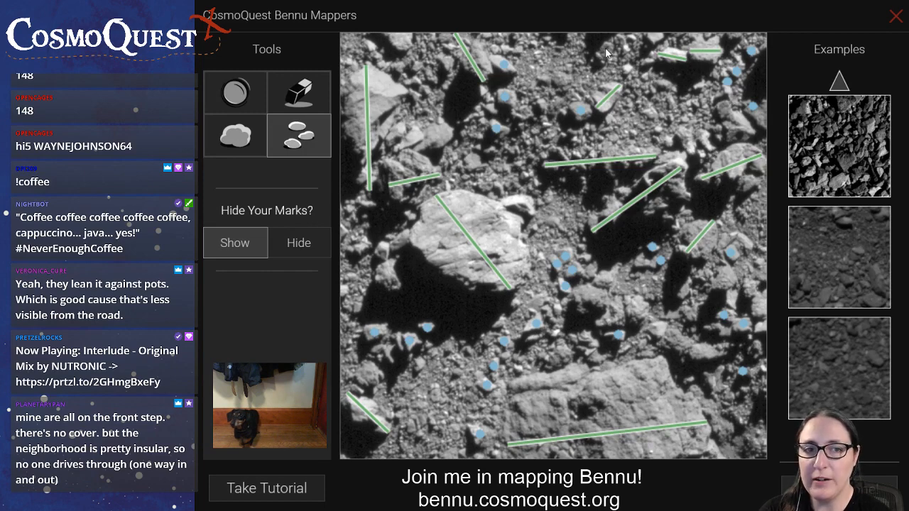
Mark small rocks across the image's upper centre and the length of the small boulder cut off at the upper left edge
click(561, 82)
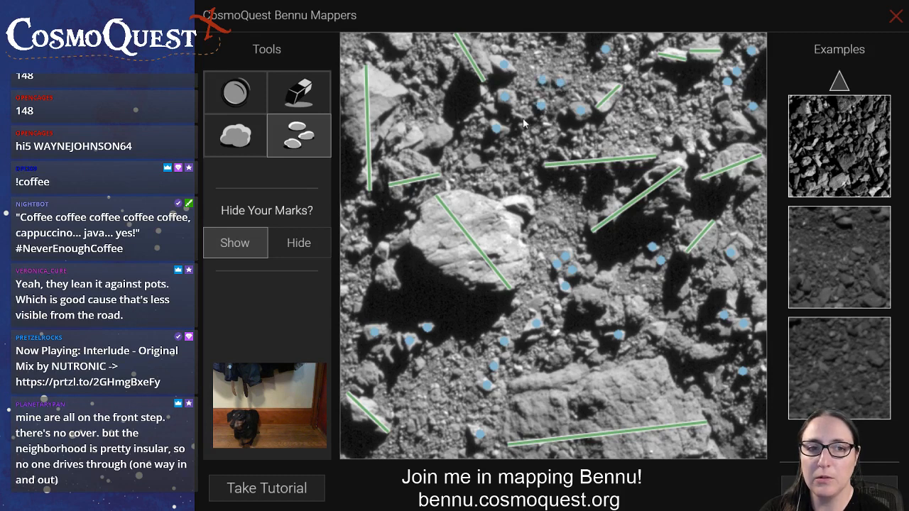
click(668, 83)
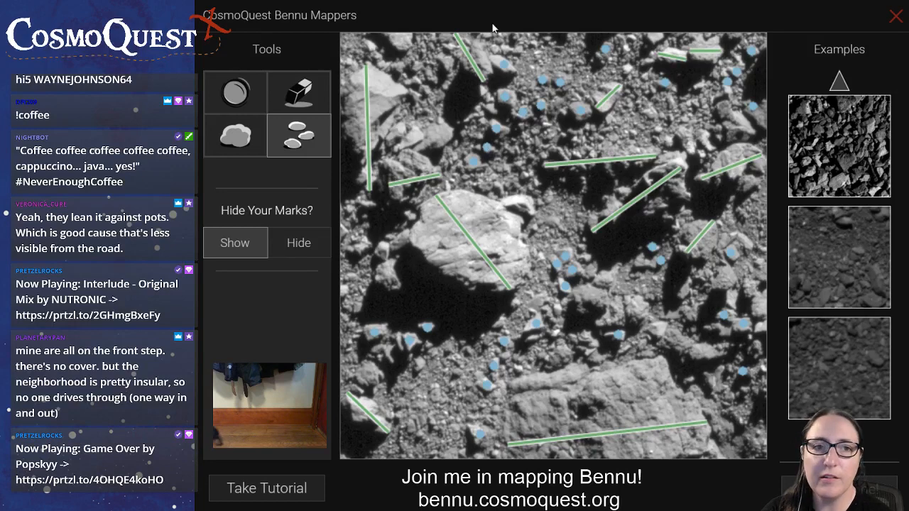
click(236, 135)
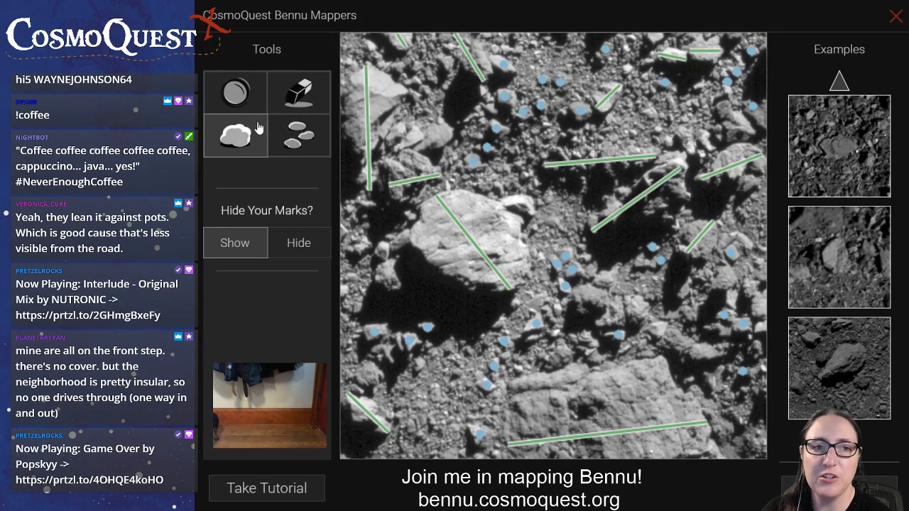
Mark small rocks below the short boulder at the image's upper left and along the right-hand edge
click(311, 146)
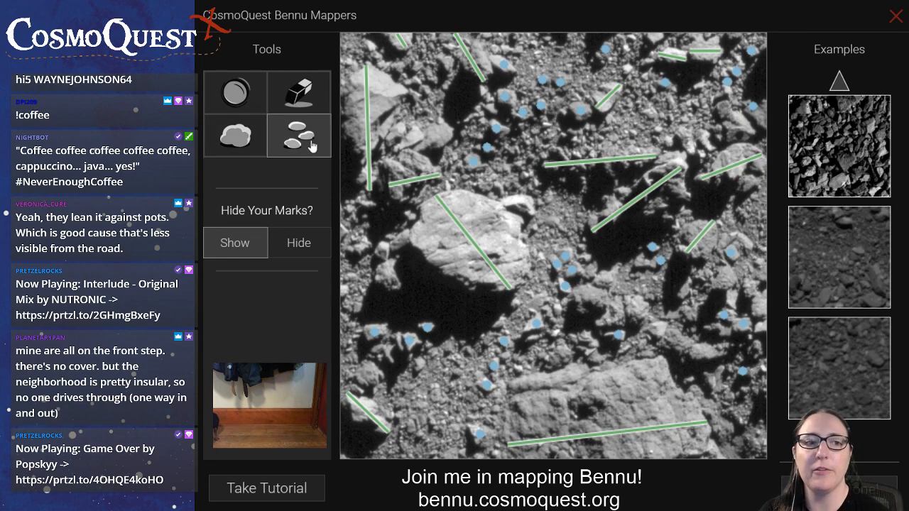
click(419, 66)
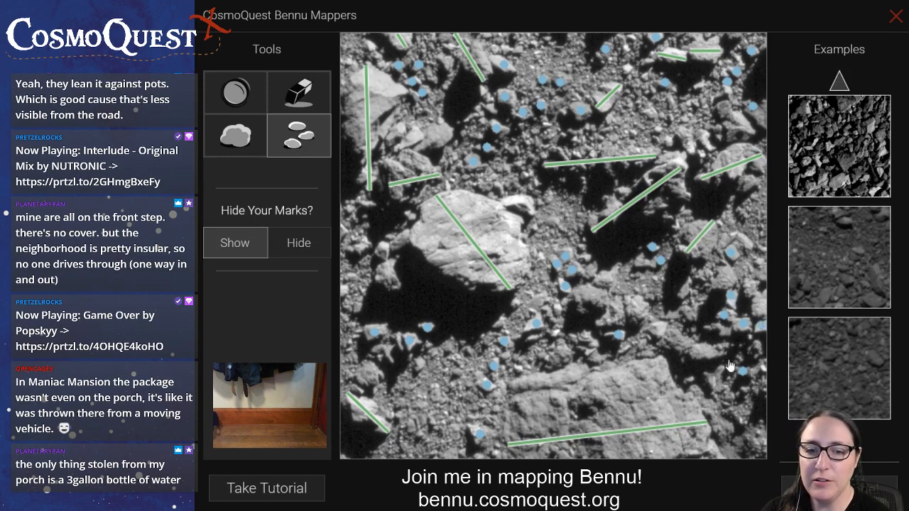
click(758, 346)
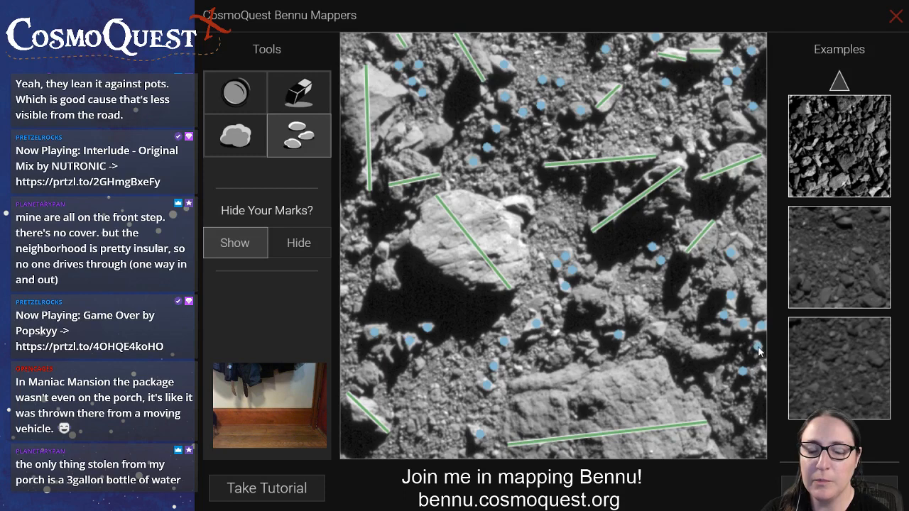
Mark the lengths of the long boulder beside the right-hand shadow and the elongated boulder above the large lower one
click(252, 149)
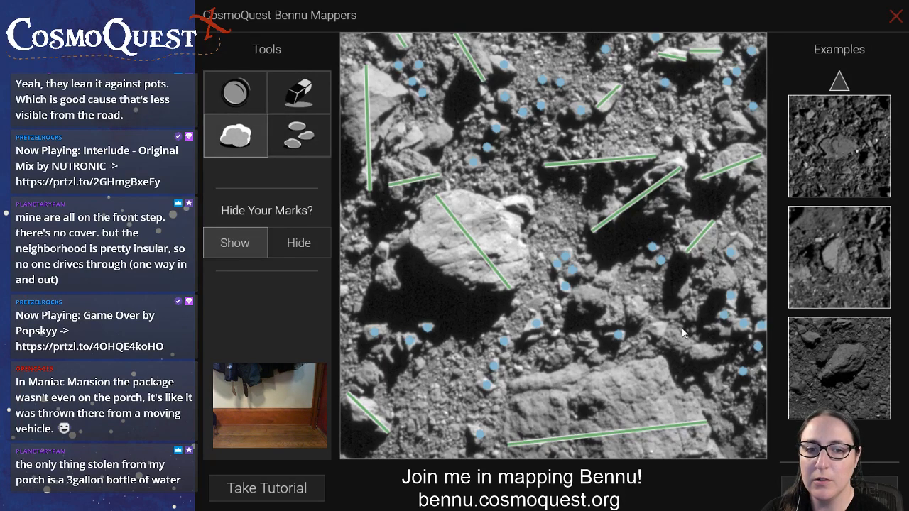
mouse_move(686, 325)
mouse_down()
mouse_move(732, 241)
mouse_move(731, 199)
mouse_up()
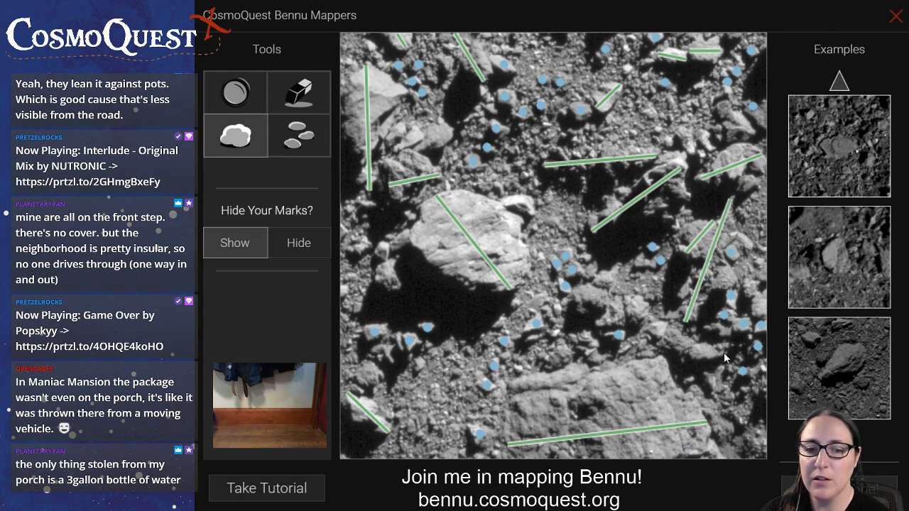
drag(725, 352, 576, 294)
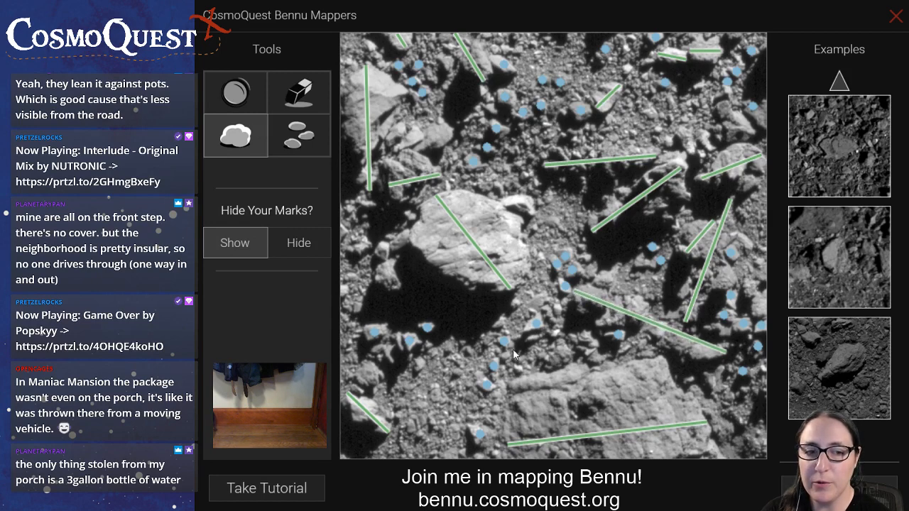
Mark small rocks below the newly marked elongated boulder, down the image's right edge, and in the upper right area
click(313, 146)
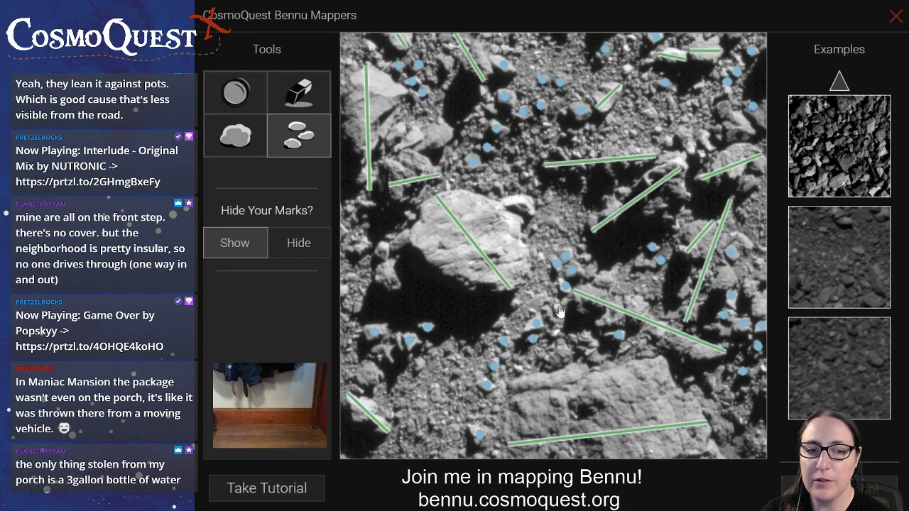
click(587, 336)
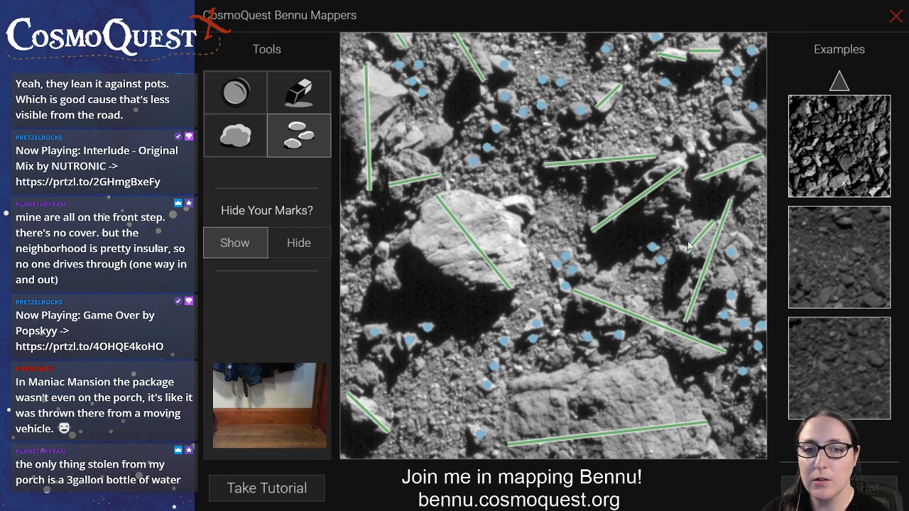
click(762, 249)
click(759, 265)
click(764, 370)
click(744, 390)
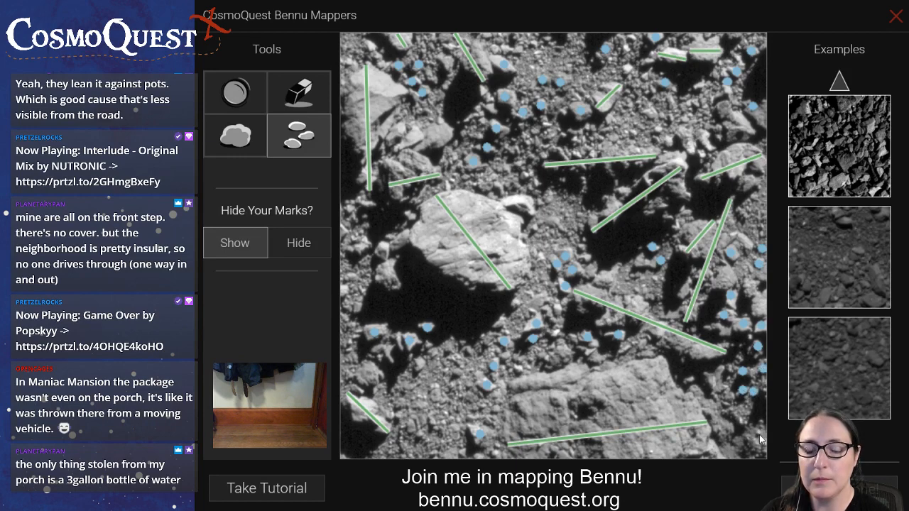
drag(670, 140, 652, 115)
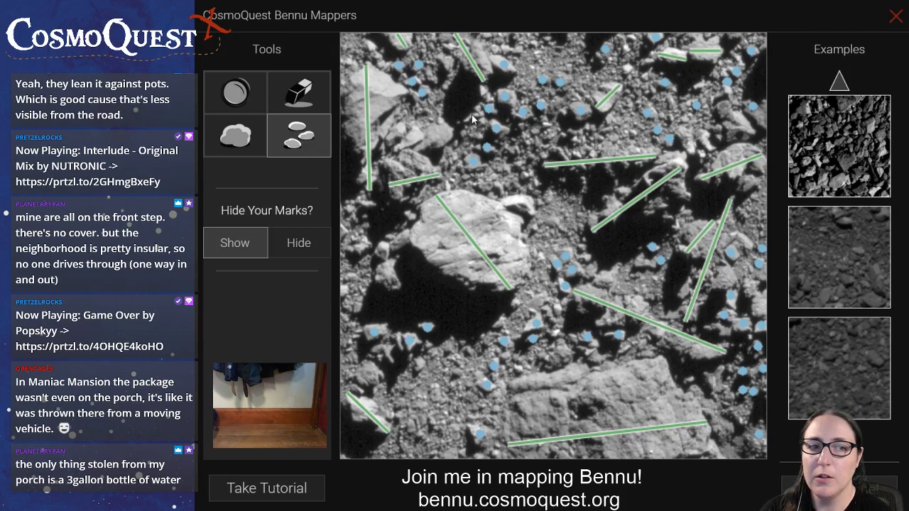
Mark the small rock left of the large central boulder, plus the lengths of the boulder below that rock and the one at the central boulder's upper right
click(382, 249)
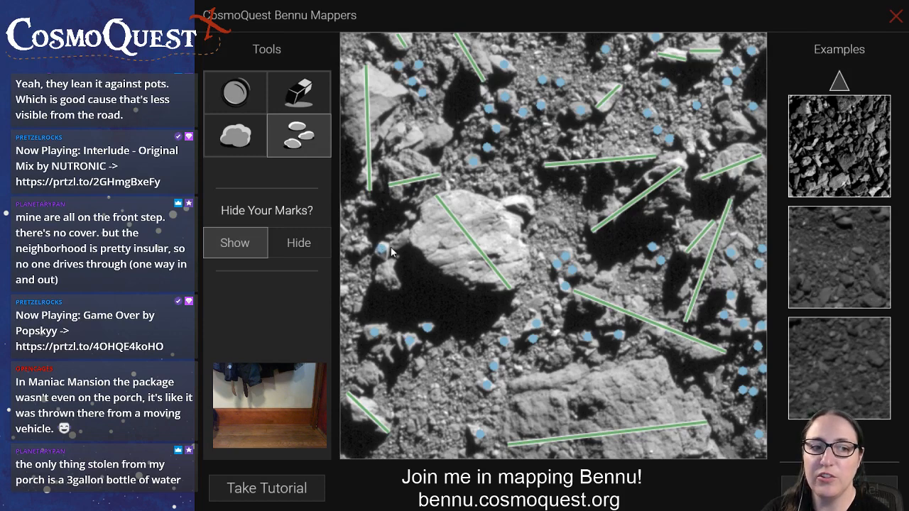
click(236, 135)
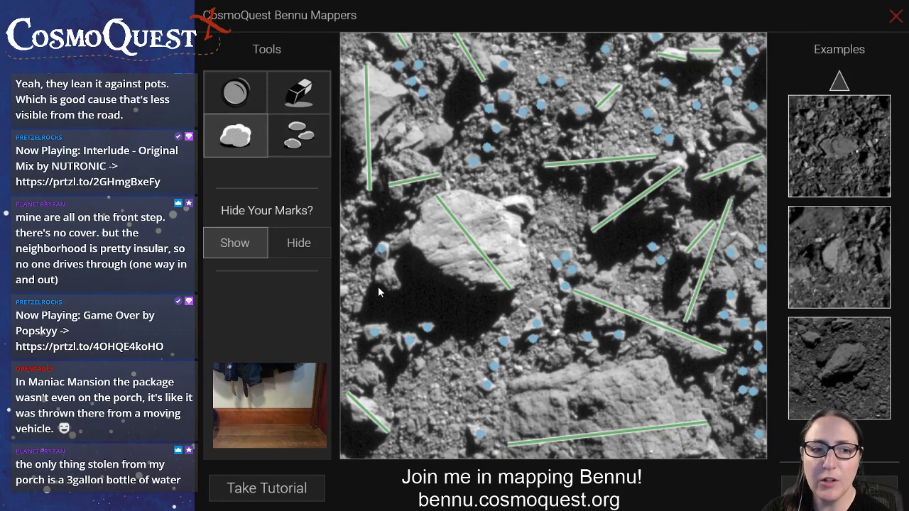
drag(377, 281, 414, 274)
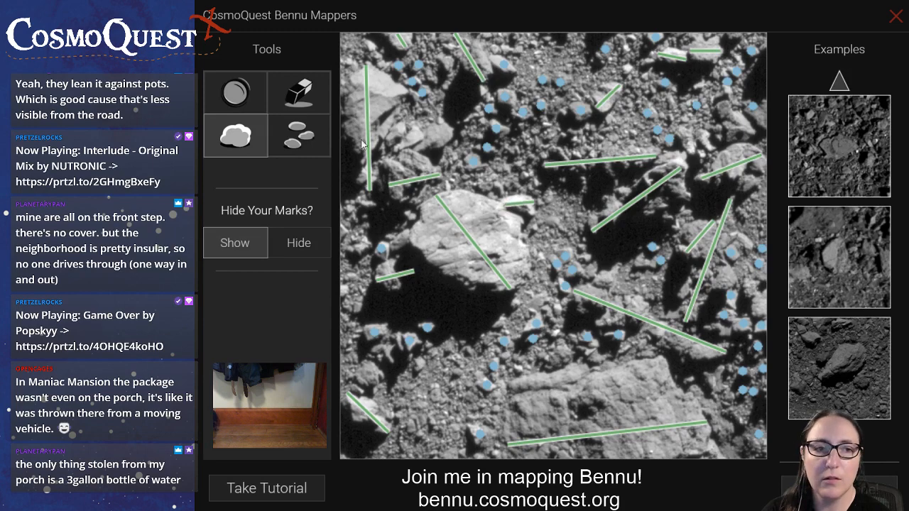
Mark the two small rocks near the image's left edge, below the long boulder marked at the upper left
click(296, 145)
click(350, 208)
click(368, 204)
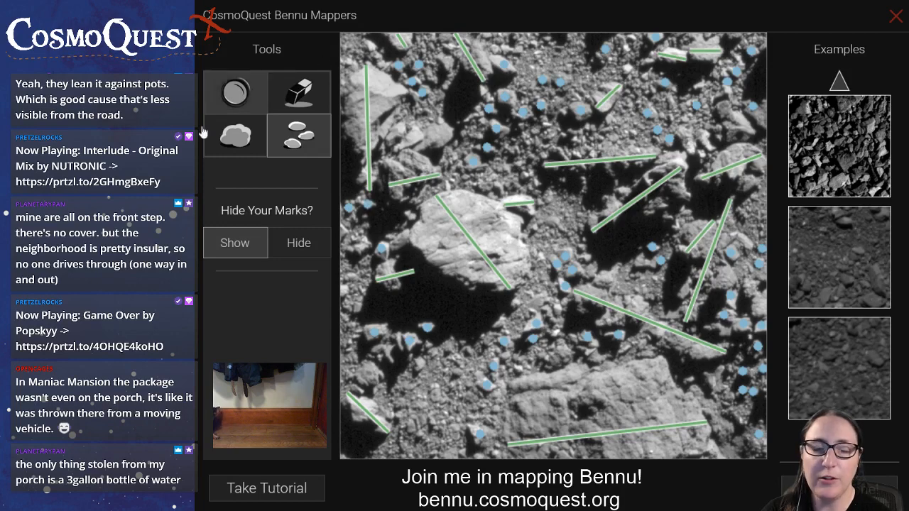
Mark the lengths of the boulder near the upper right edge and the smaller one to its lower left
click(256, 140)
drag(721, 102, 752, 139)
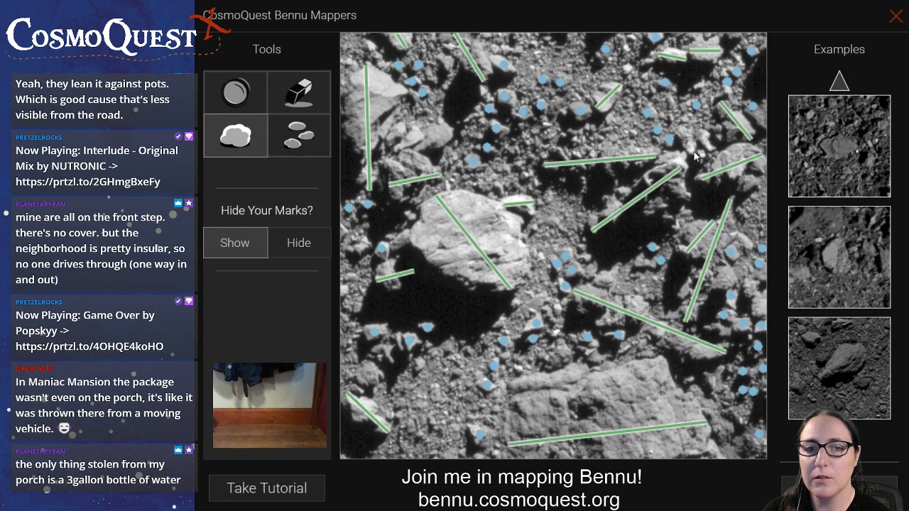
drag(692, 152, 677, 128)
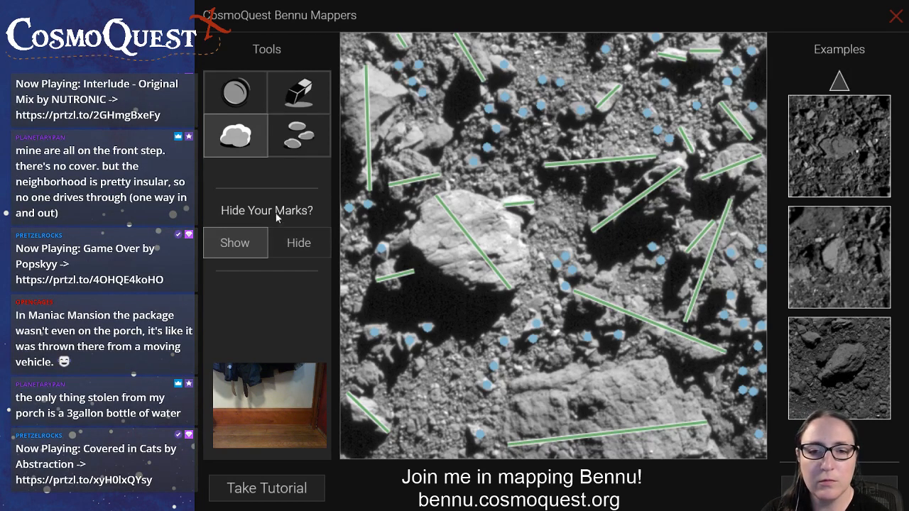
Mark small rocks above the large central boulder, along the image's top edge, and left of the marked boulders at the upper right
click(298, 135)
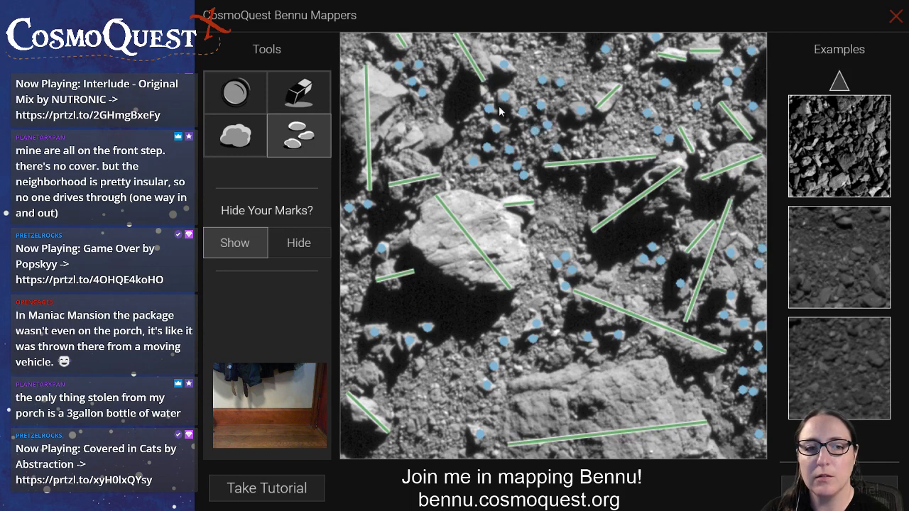
click(547, 39)
click(537, 54)
click(518, 51)
click(507, 51)
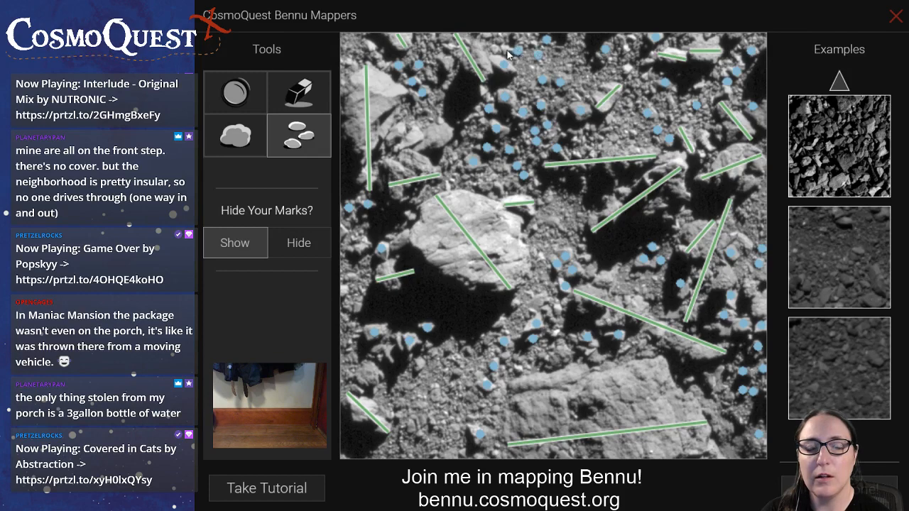
click(630, 70)
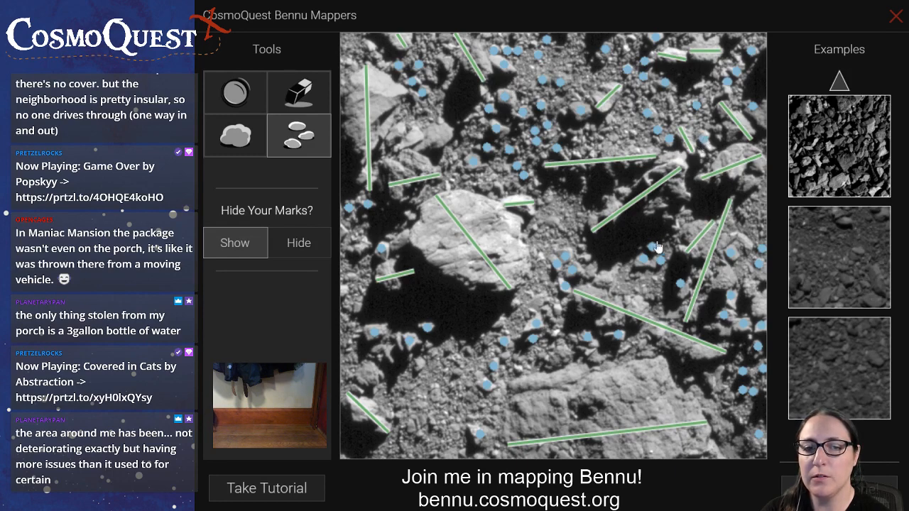
Mark small rocks beside the right-hand shadow, around the large lower boulder's left end, and below the central shadow
click(668, 217)
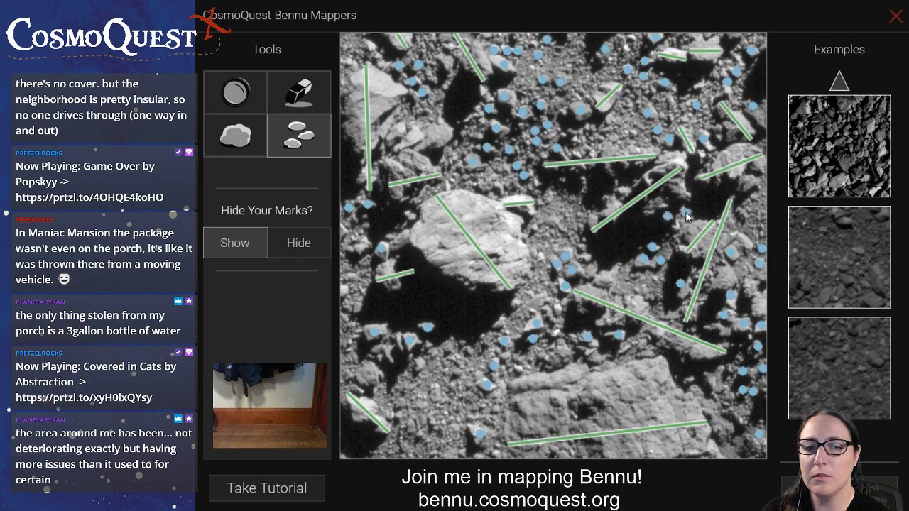
click(518, 368)
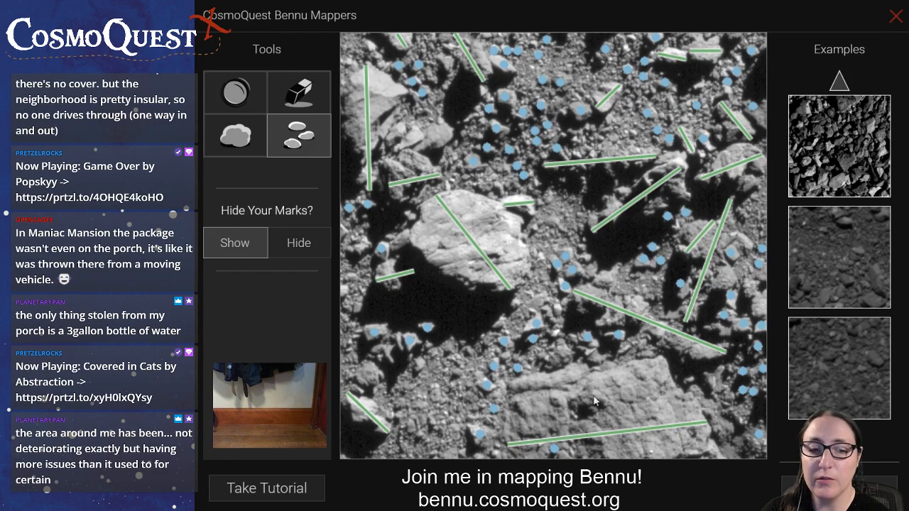
click(419, 365)
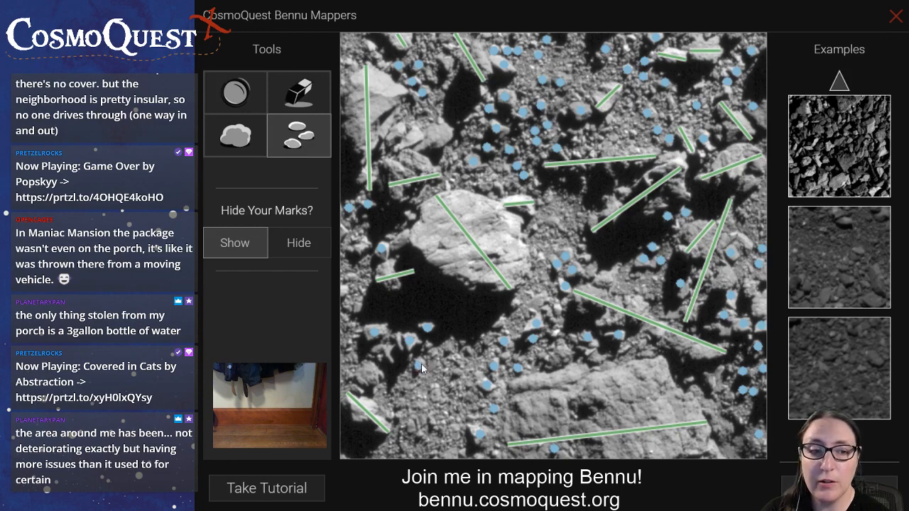
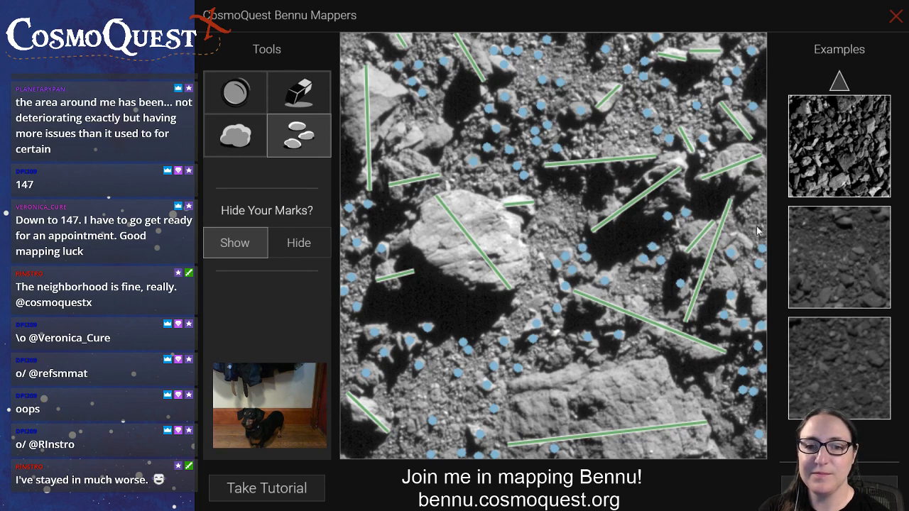
Mark a small rock near the image's right edge and the length of the small rock lying on the large lower boulder
click(747, 185)
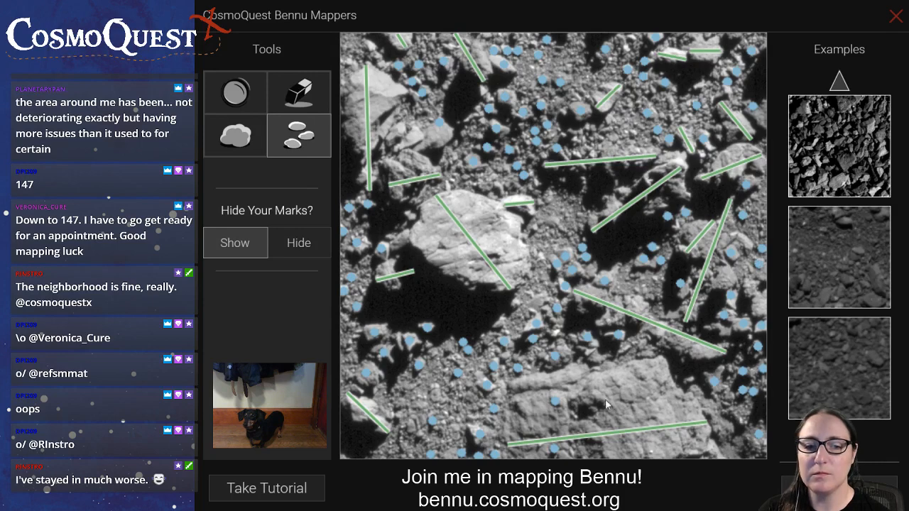
click(249, 152)
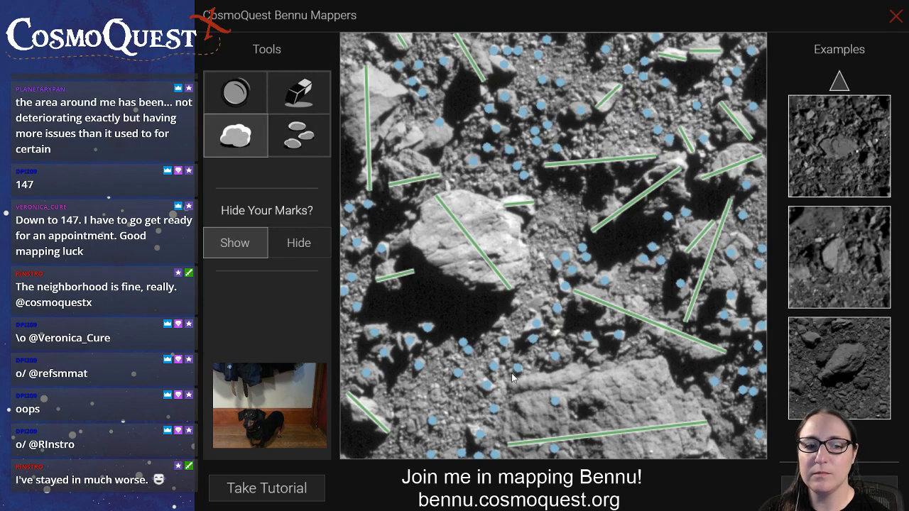
drag(572, 404, 606, 400)
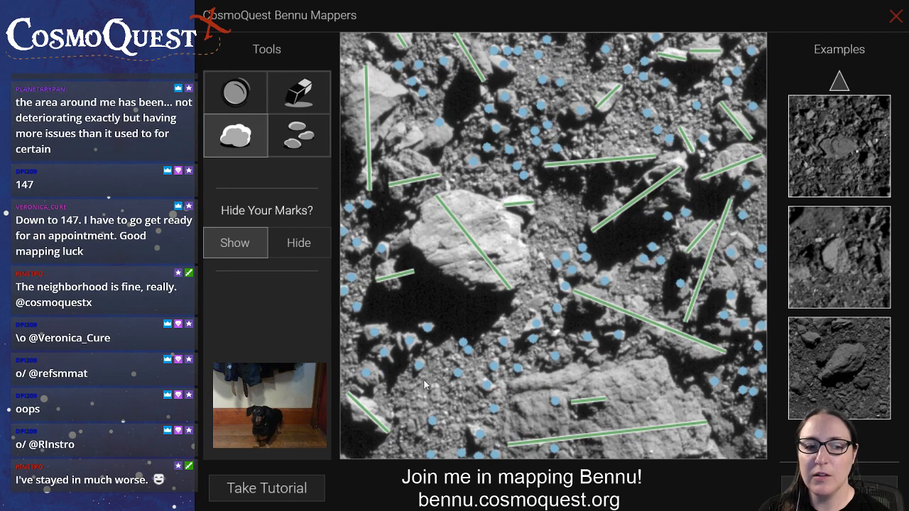
Mark small rocks in the upper-left shadow, beside the large central boulder's upper left, and below the long diagonal boulder line
click(317, 136)
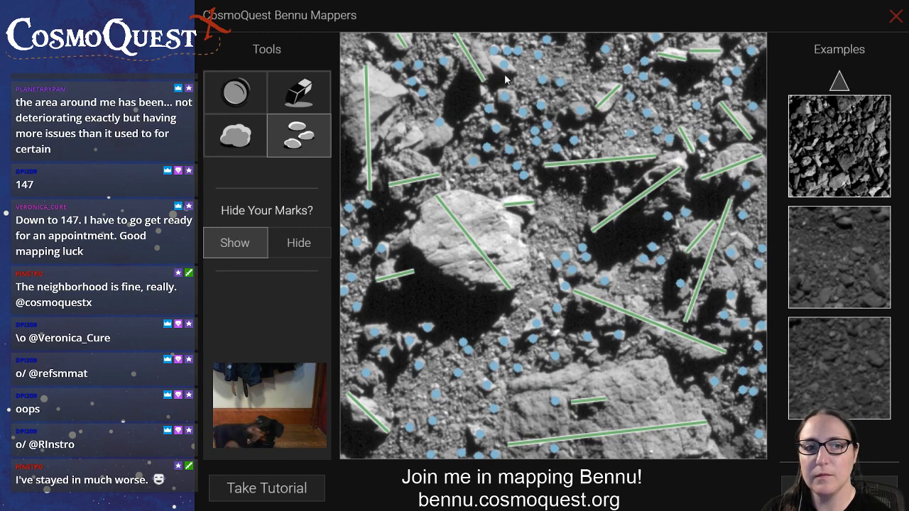
click(470, 100)
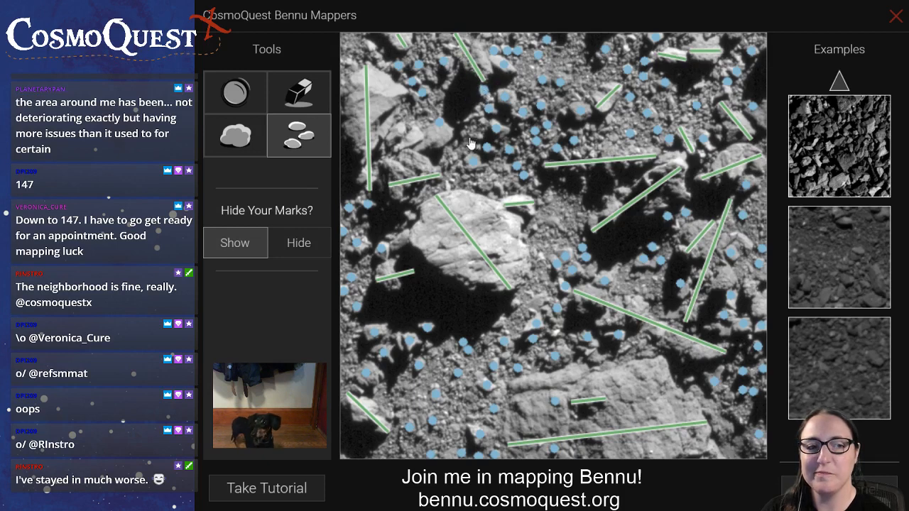
click(411, 216)
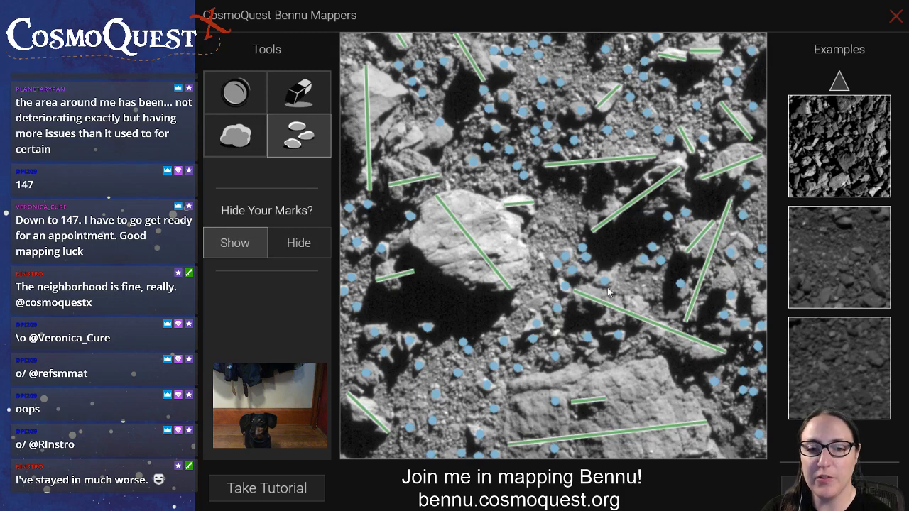
click(624, 351)
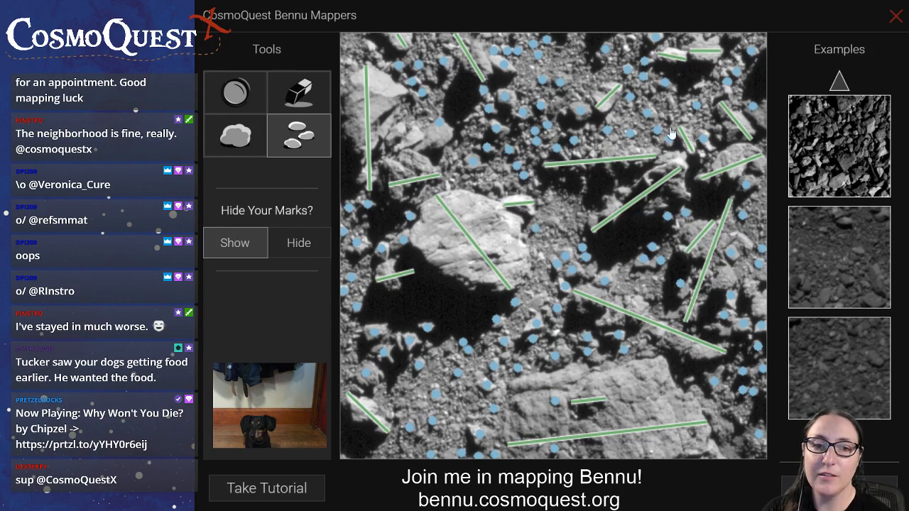
Mark a round crater just right of the large central boulder, checking the bare terrain with all marks hidden before and after
click(300, 245)
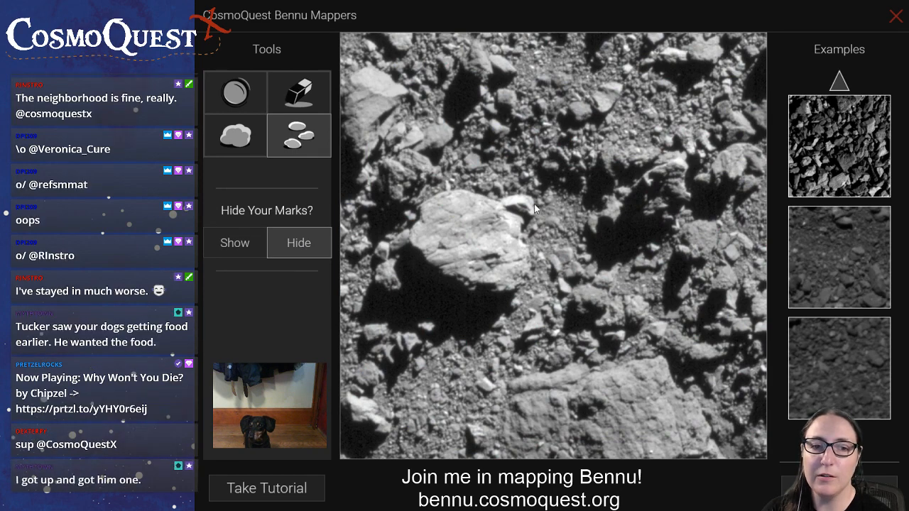
click(235, 245)
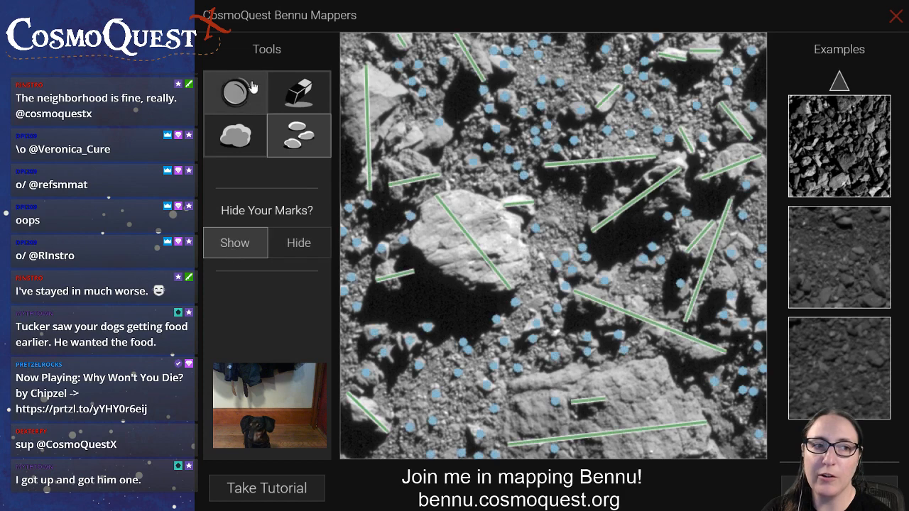
click(236, 94)
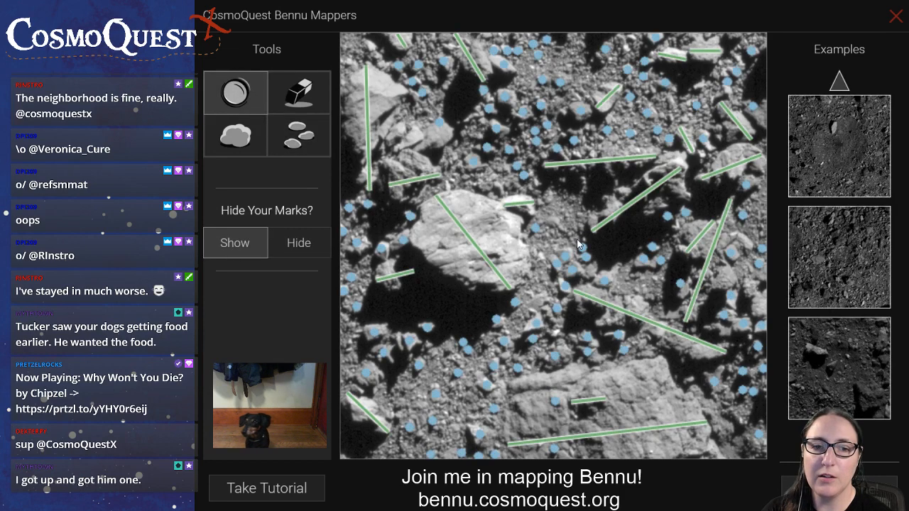
drag(578, 247, 536, 199)
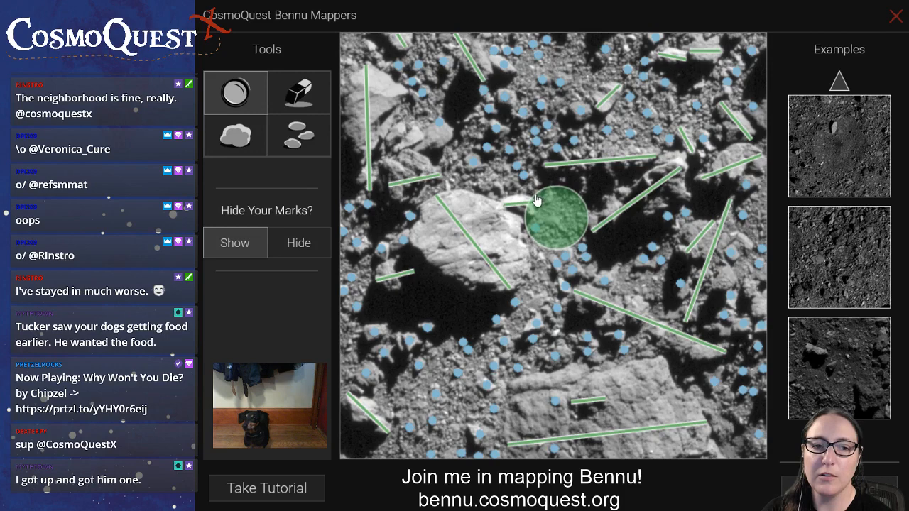
mouse_move(535, 197)
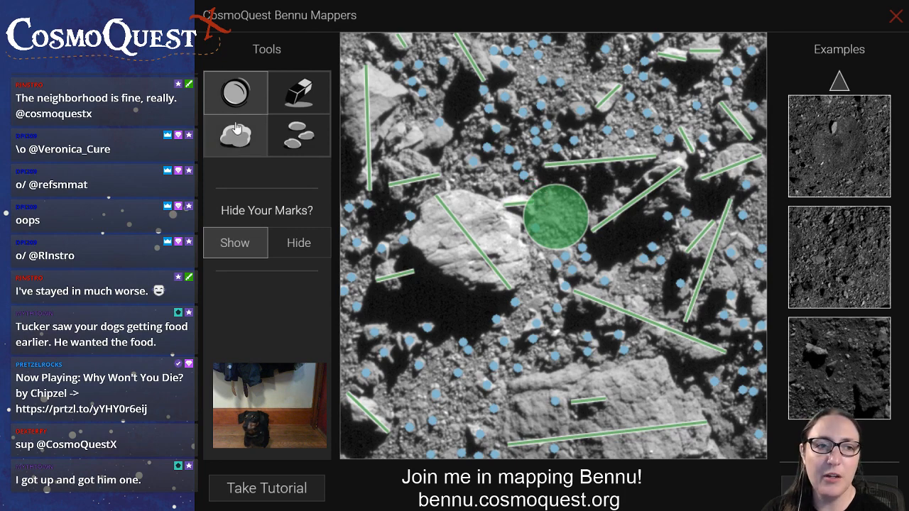
click(305, 243)
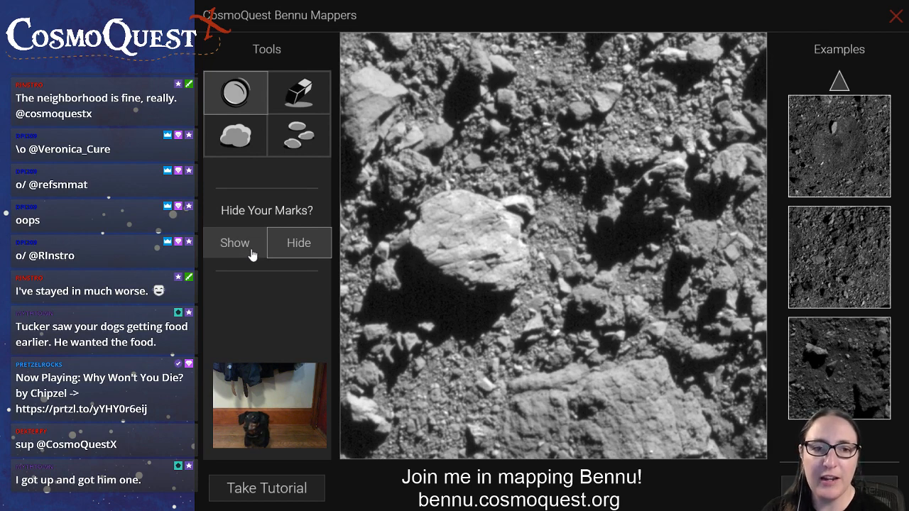
click(252, 255)
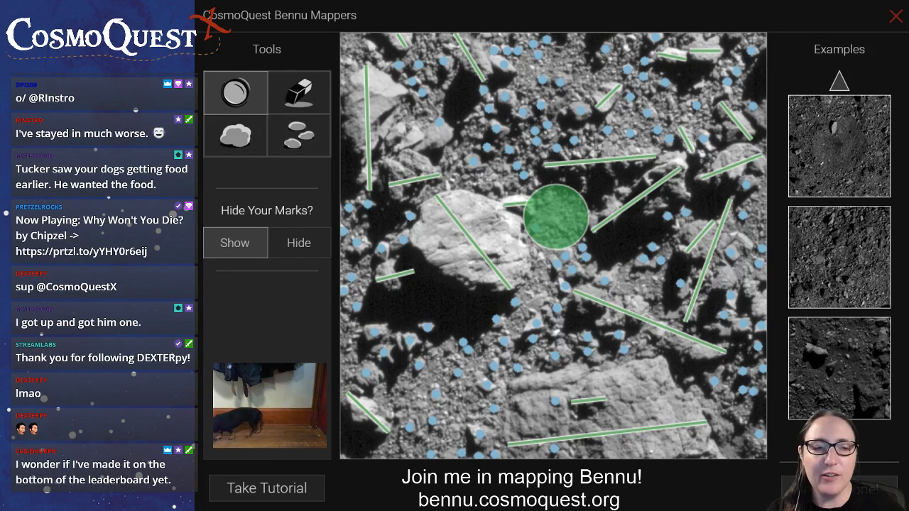
Mark a small rock just above the long boulder at the image's upper left
click(299, 135)
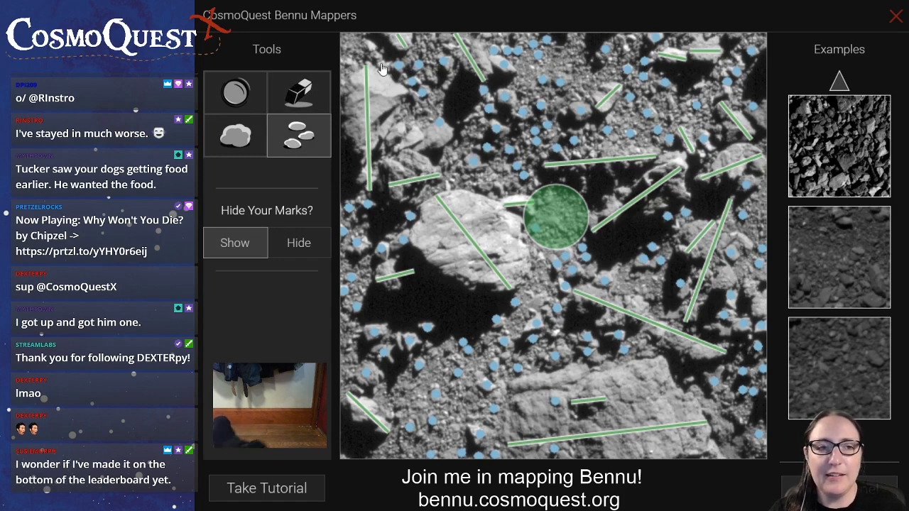
mouse_move(372, 52)
mouse_down()
mouse_move(339, 49)
mouse_move(349, 176)
mouse_move(352, 95)
mouse_move(369, 46)
mouse_up()
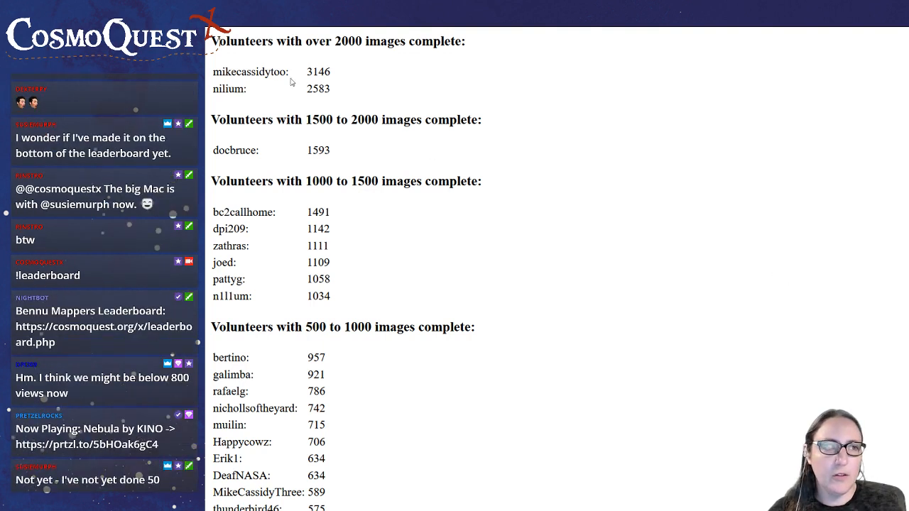
Examine the Bennu Mappers leaderboard's volunteer groups from over 2000 images down to 500 to 1000 images
drag(346, 95, 213, 68)
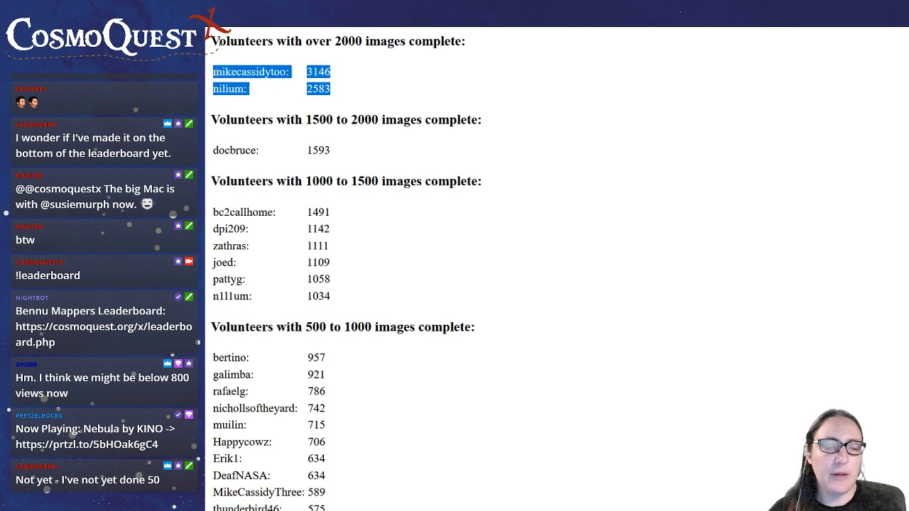
click(278, 68)
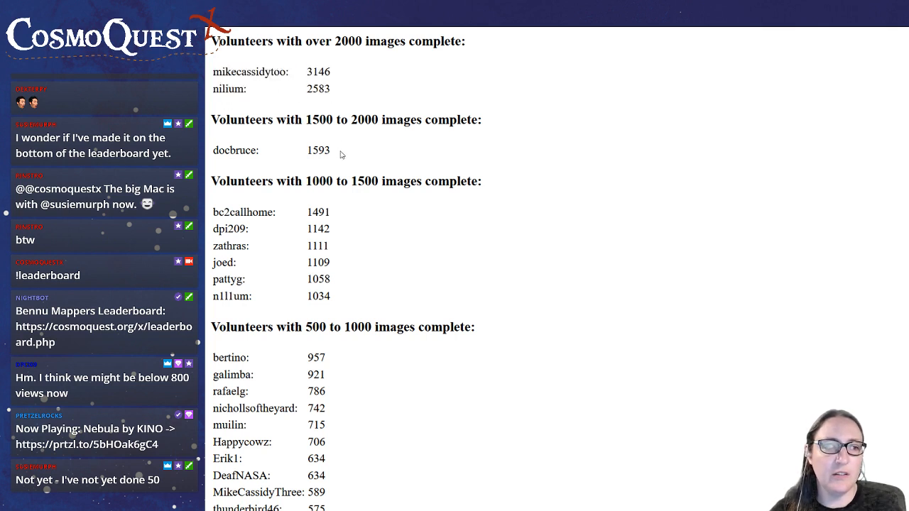
drag(346, 302, 211, 304)
click(392, 290)
scroll(370, 302, down, 1)
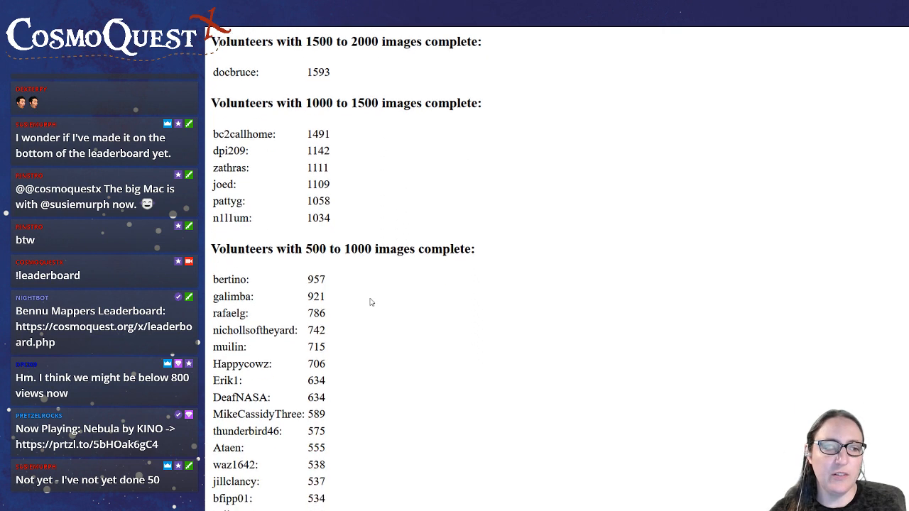
mouse_move(333, 351)
mouse_down()
mouse_move(278, 342)
mouse_move(346, 349)
mouse_up()
click(346, 350)
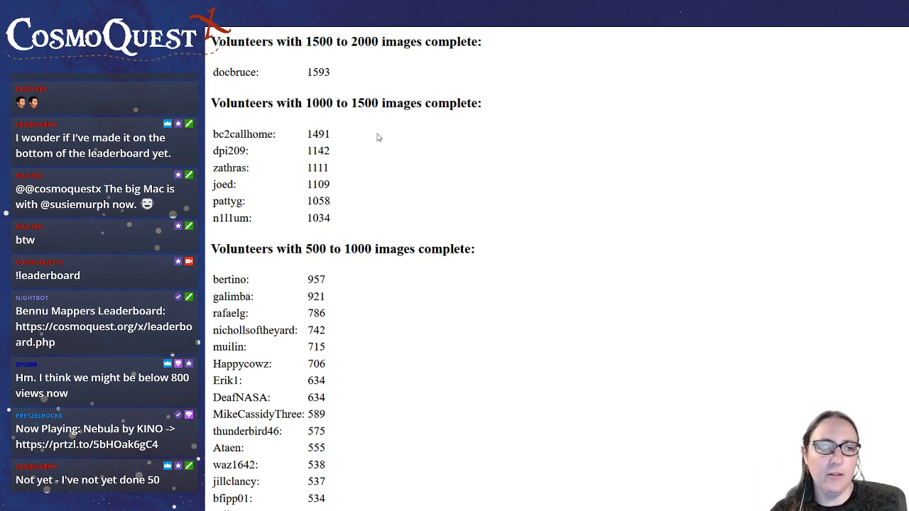
Compare the top volunteer's leaderboard entry with the similarly named account in the 500 to 1000 images group
scroll(378, 137, up, 1)
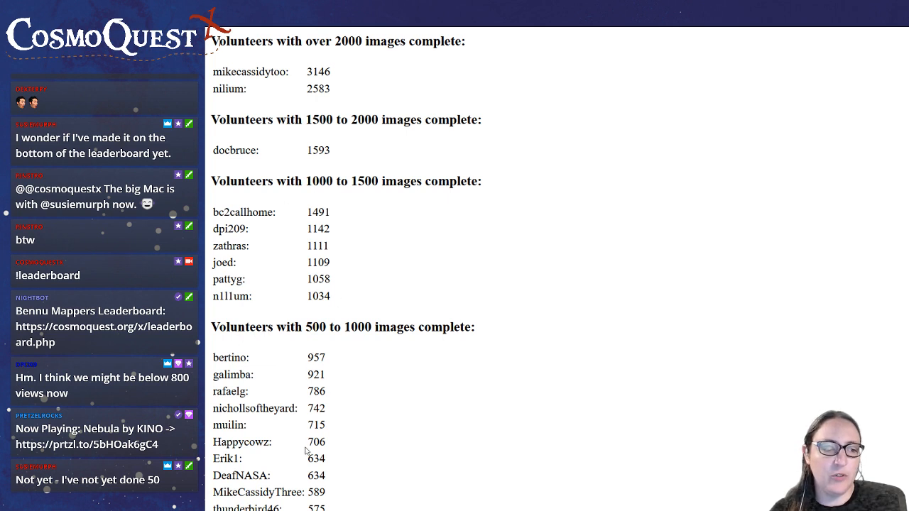
scroll(321, 391, down, 2)
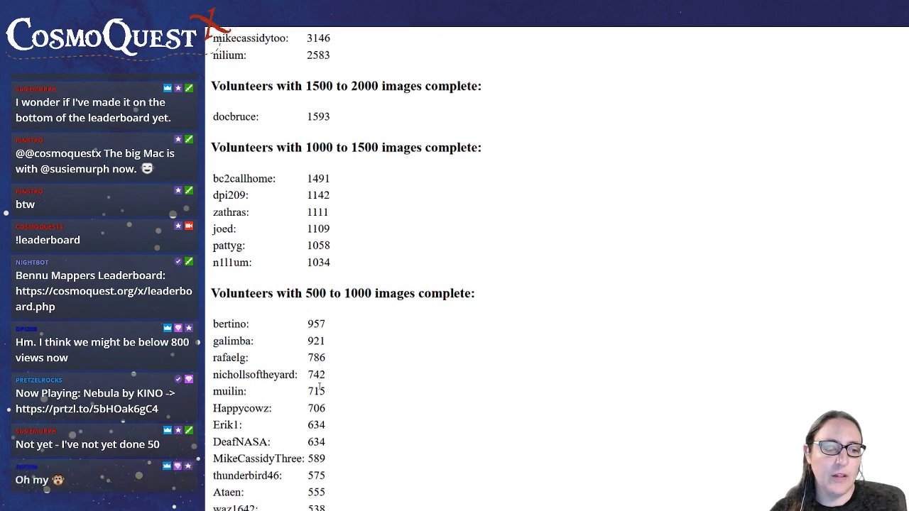
drag(313, 414, 213, 414)
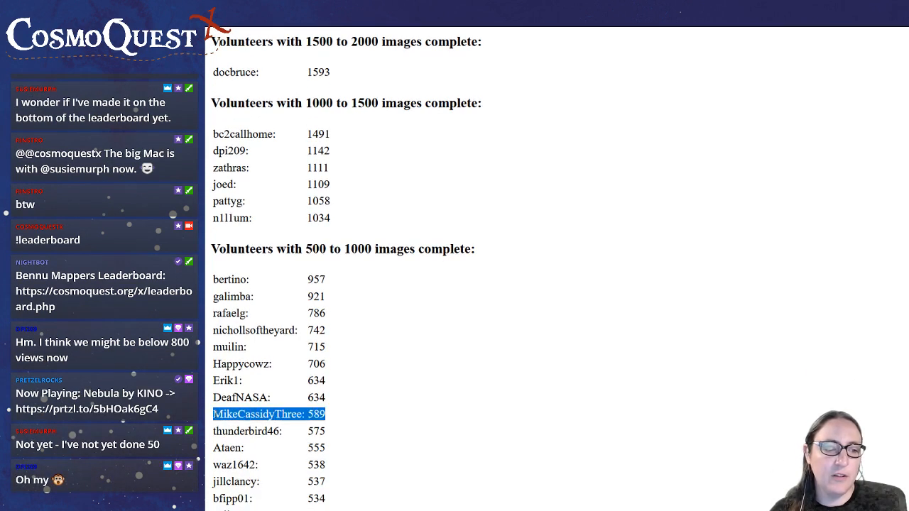
click(334, 424)
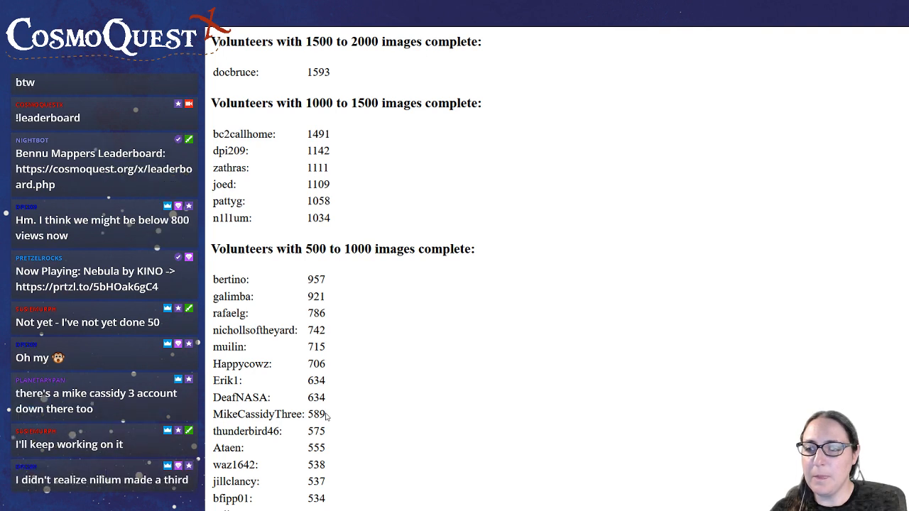
scroll(326, 417, up, 2)
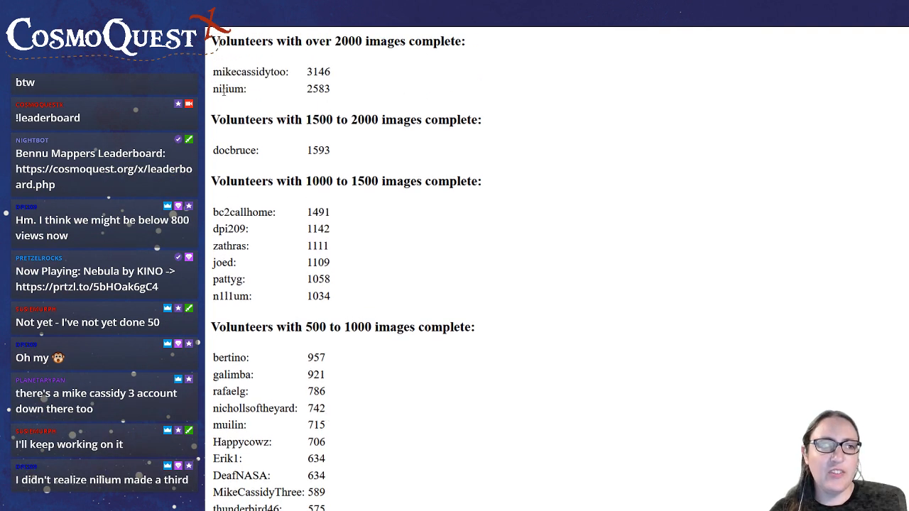
mouse_move(213, 71)
mouse_down()
mouse_move(338, 80)
mouse_move(211, 73)
mouse_up()
click(341, 79)
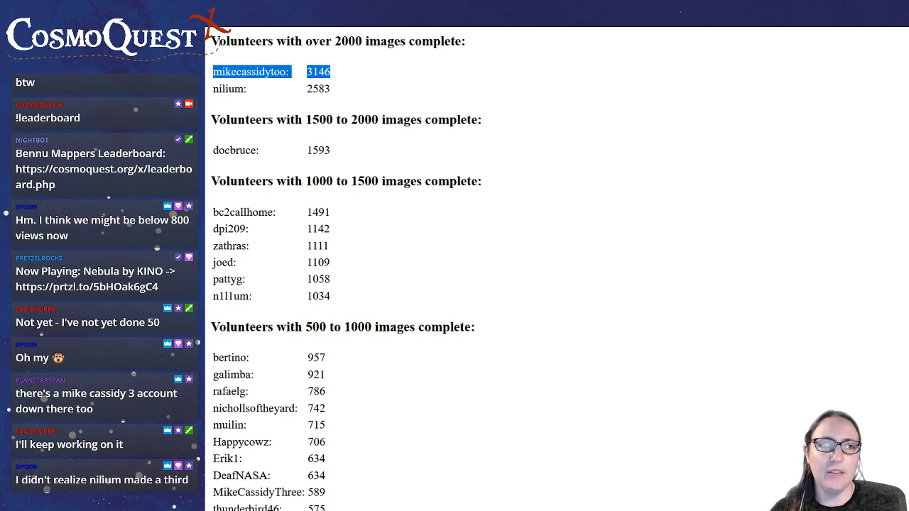
click(253, 71)
scroll(326, 452, down, 1)
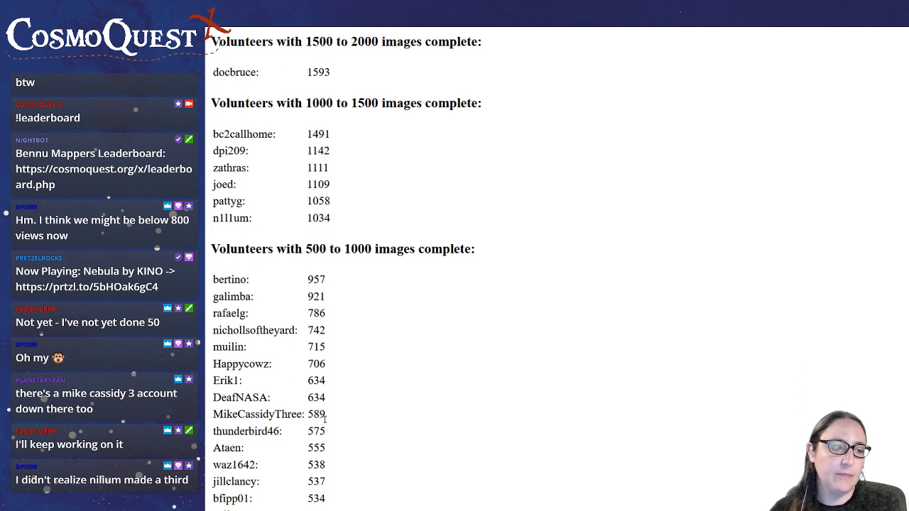
drag(328, 418, 212, 416)
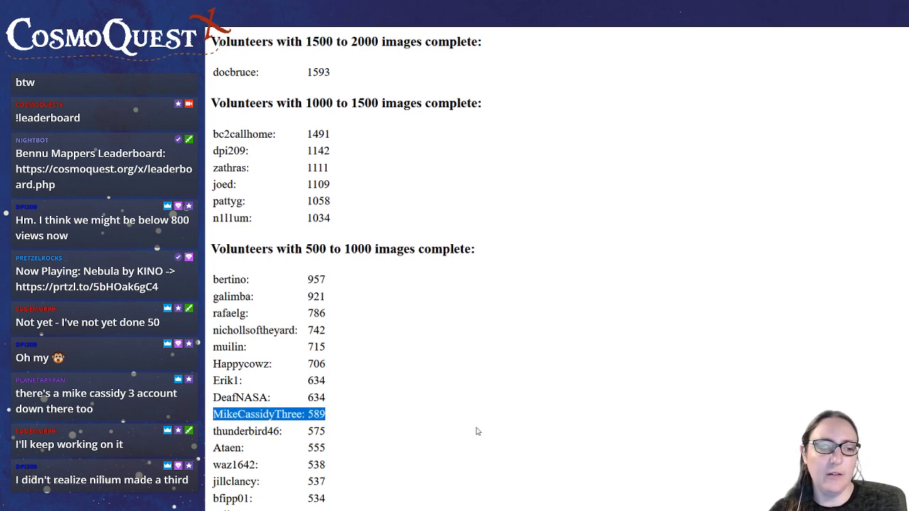
Review the leaderboard's 100 to 500 images group and highlight the first entries of the 50 to 100 images group
scroll(476, 431, down, 2)
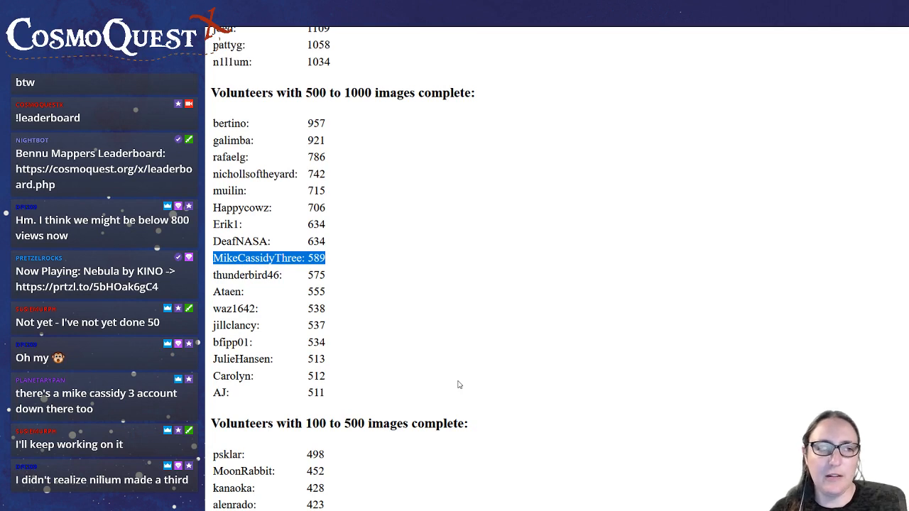
scroll(458, 385, down, 2)
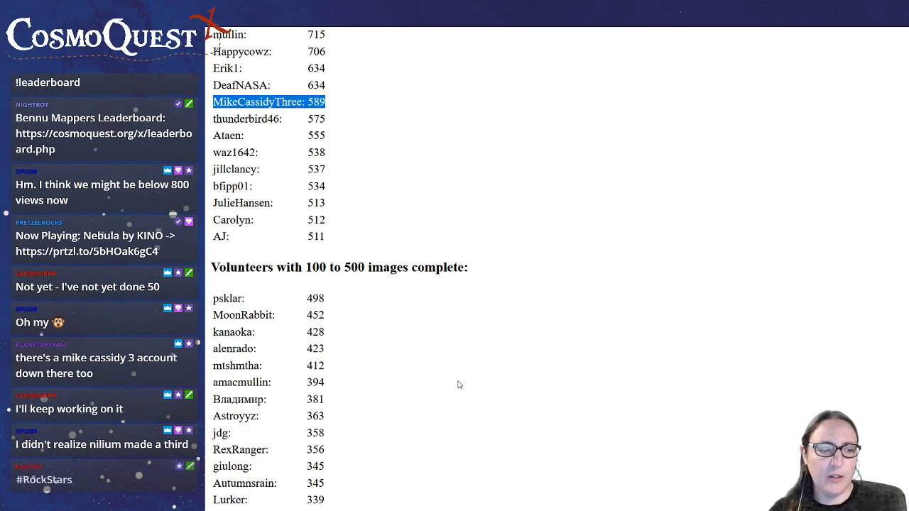
scroll(459, 384, down, 3)
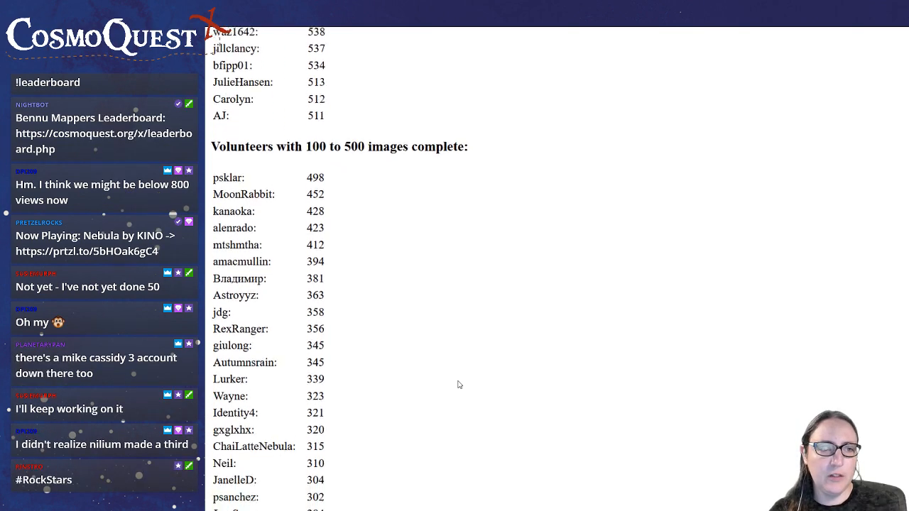
scroll(458, 384, down, 12)
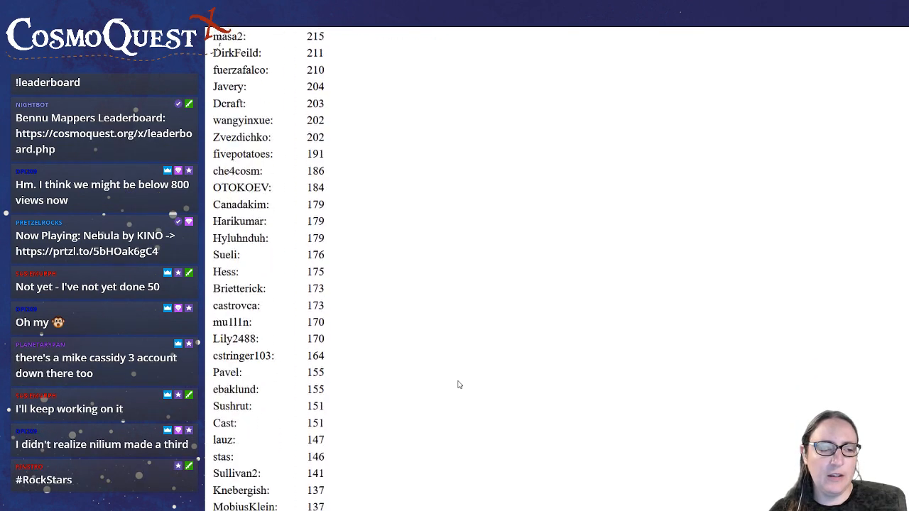
scroll(458, 384, down, 4)
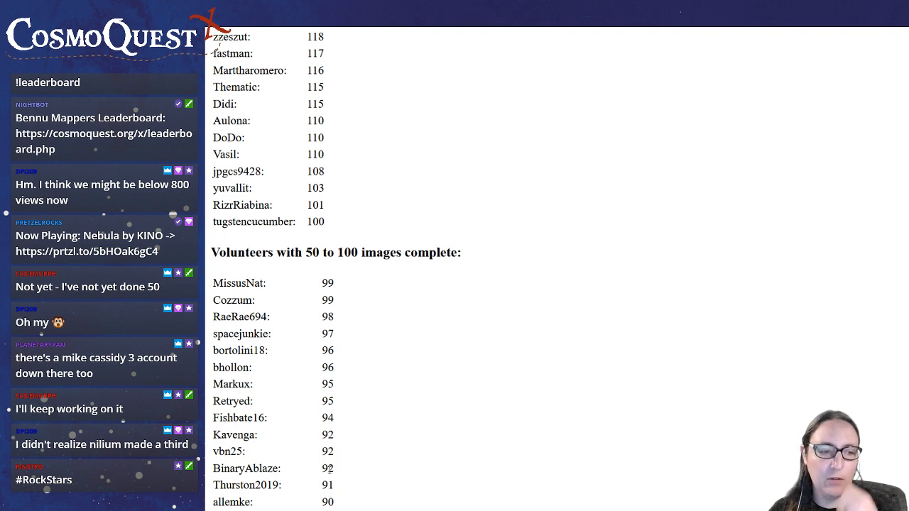
drag(331, 470, 213, 282)
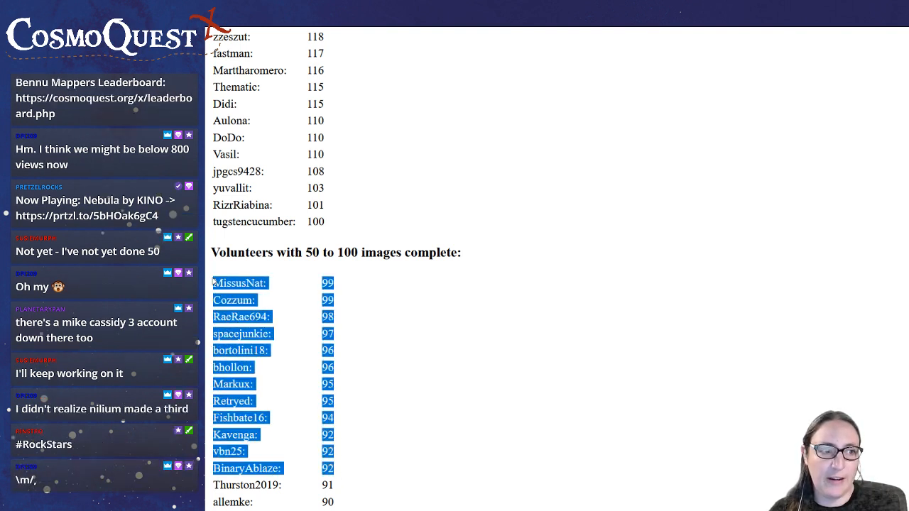
click(537, 407)
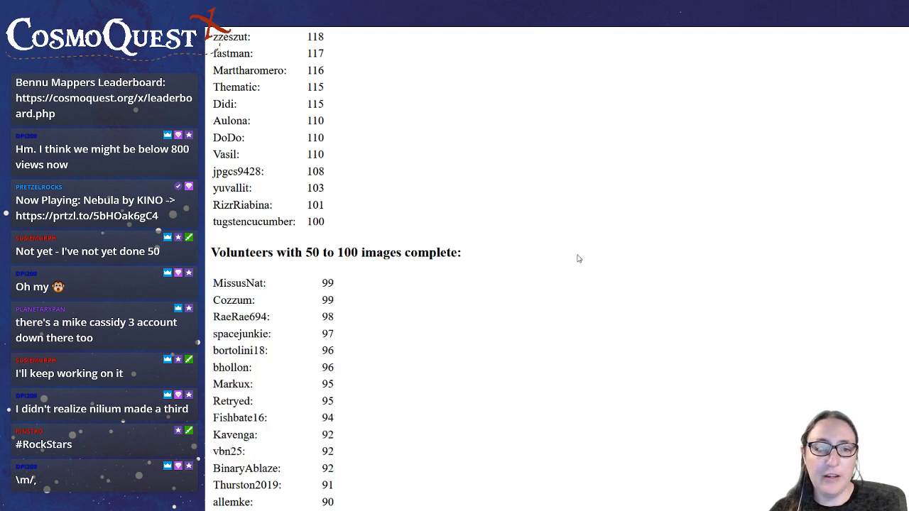
Reload the leaderboard and examine the 50 to 100 images group down to its last entries
key(F5)
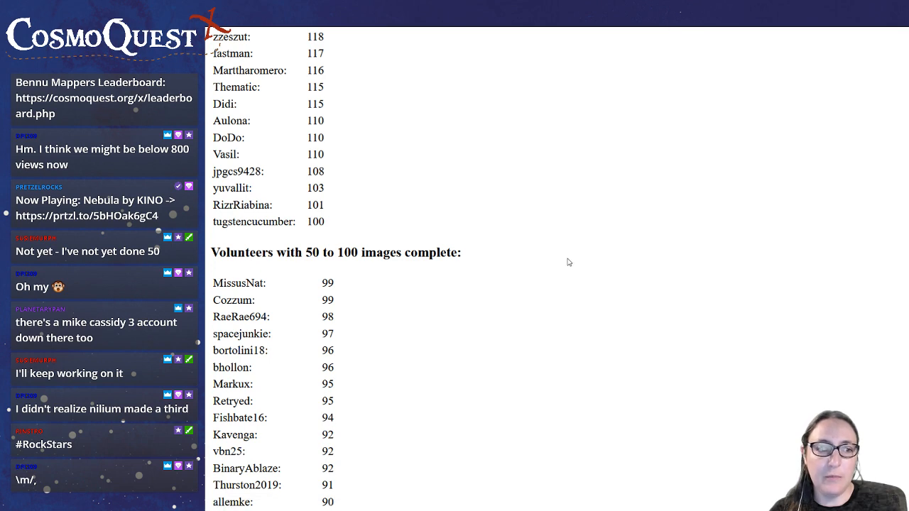
scroll(568, 262, down, 5)
scroll(568, 262, down, 4)
scroll(568, 262, down, 5)
scroll(568, 262, down, 8)
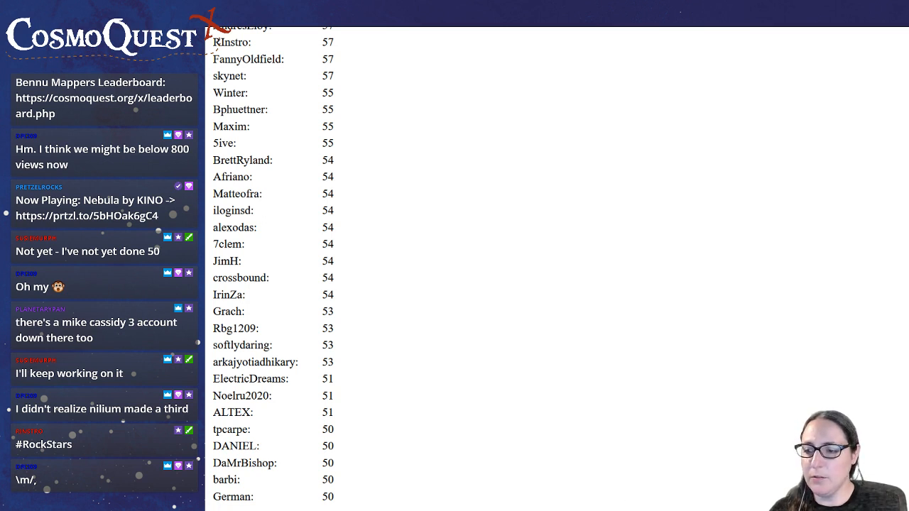
Reload the leaderboard again in full screen and highlight the first volunteer entry with 50 completed images
key(F11)
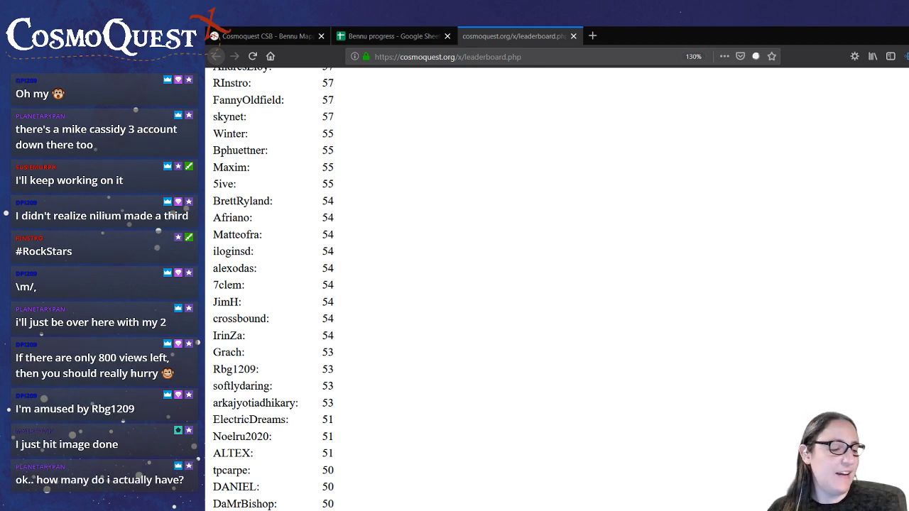
key(F11)
key(F5)
scroll(701, 253, down, 1)
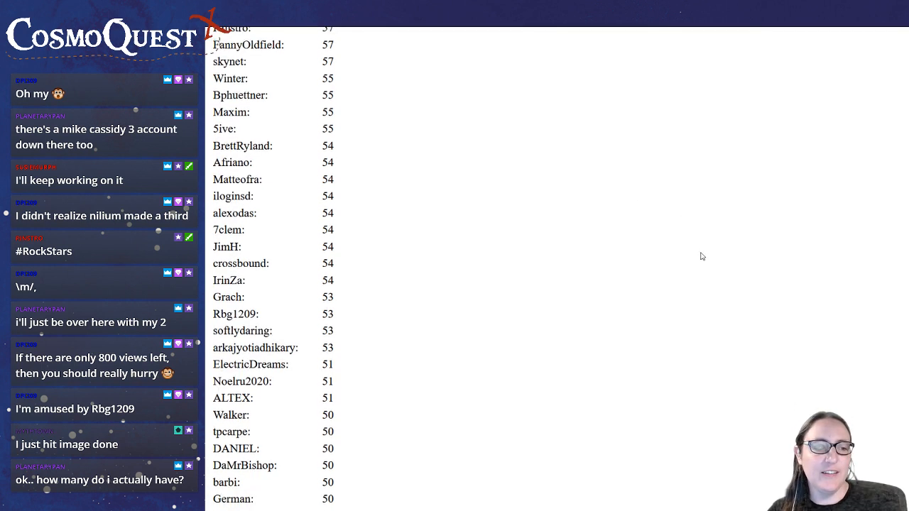
drag(219, 412, 361, 415)
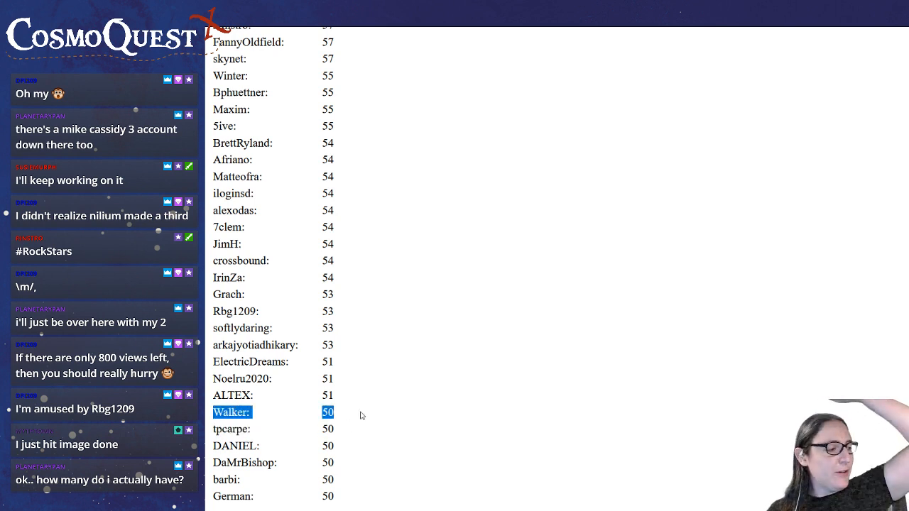
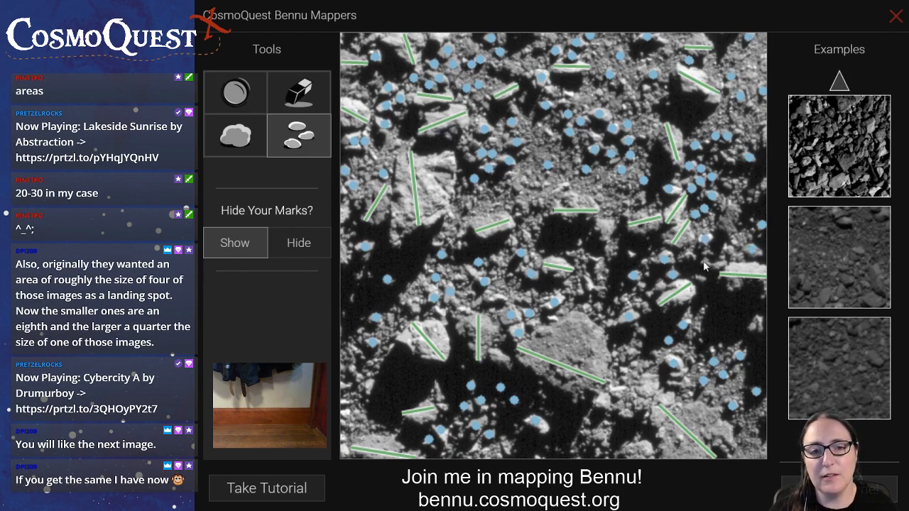
Mark more small rocks across the lower half of the image, around the large boulders and shadowed areas
click(753, 325)
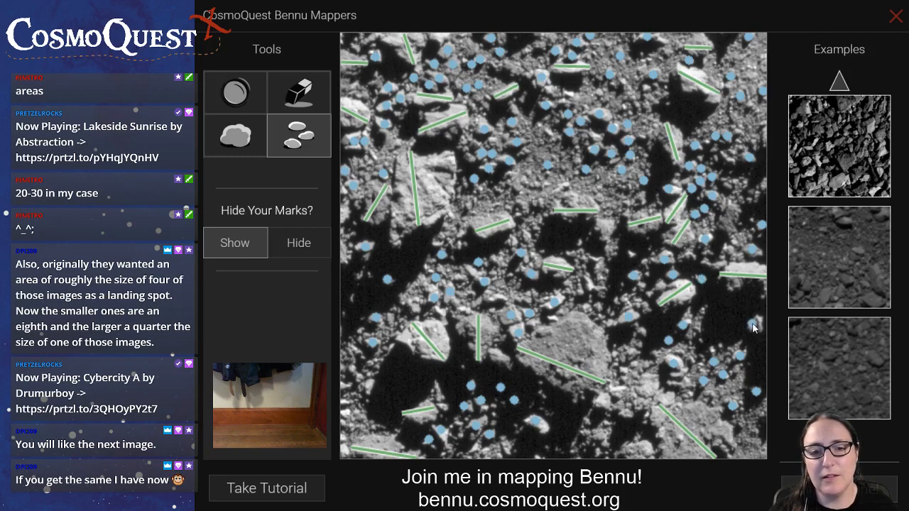
click(670, 382)
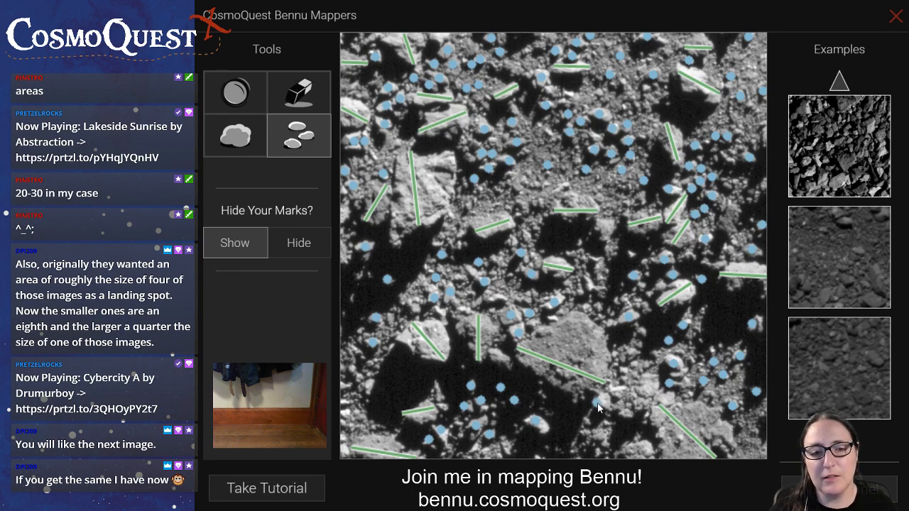
drag(596, 403, 604, 403)
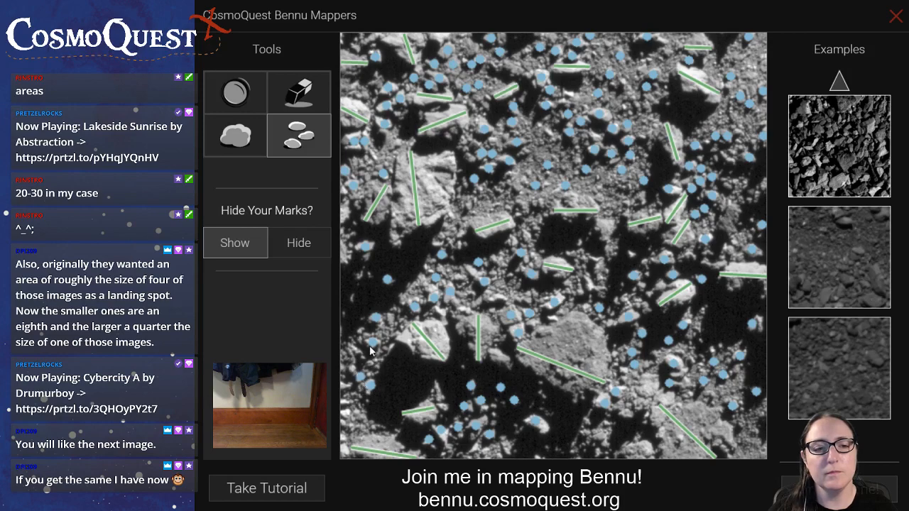
click(544, 396)
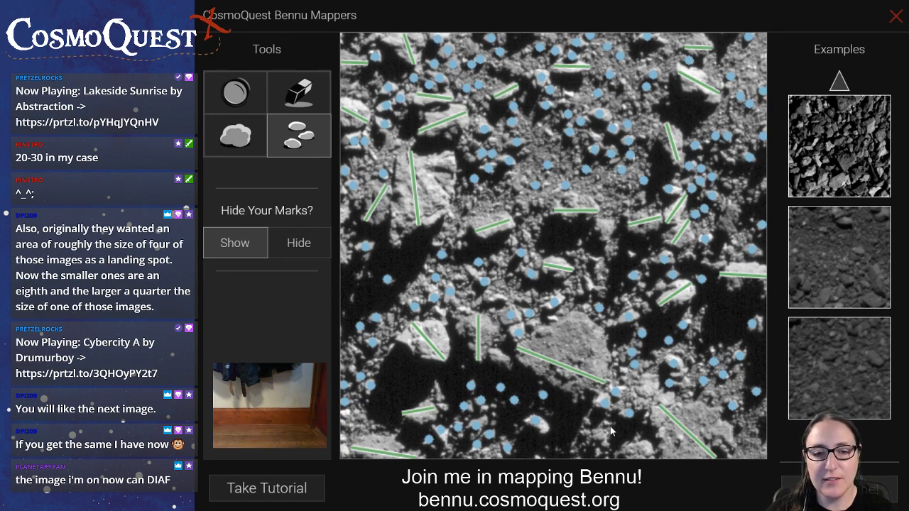
click(586, 420)
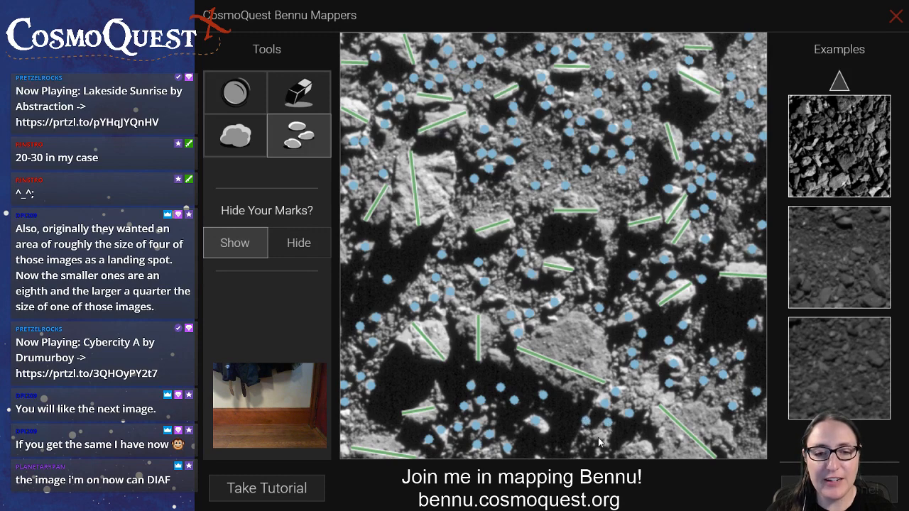
Mark the boulder on the image's bottom edge, right of centre, and add small rocks around the central shadow and left of centre
click(245, 142)
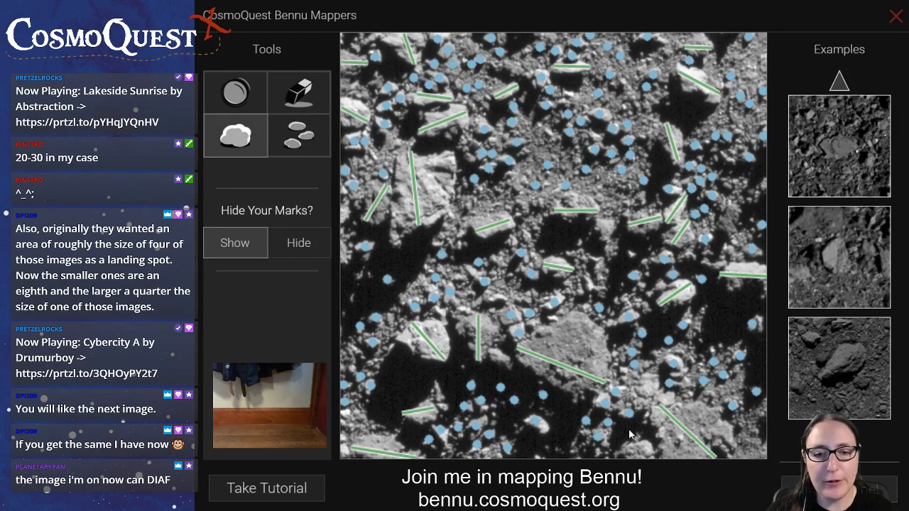
drag(618, 453, 642, 456)
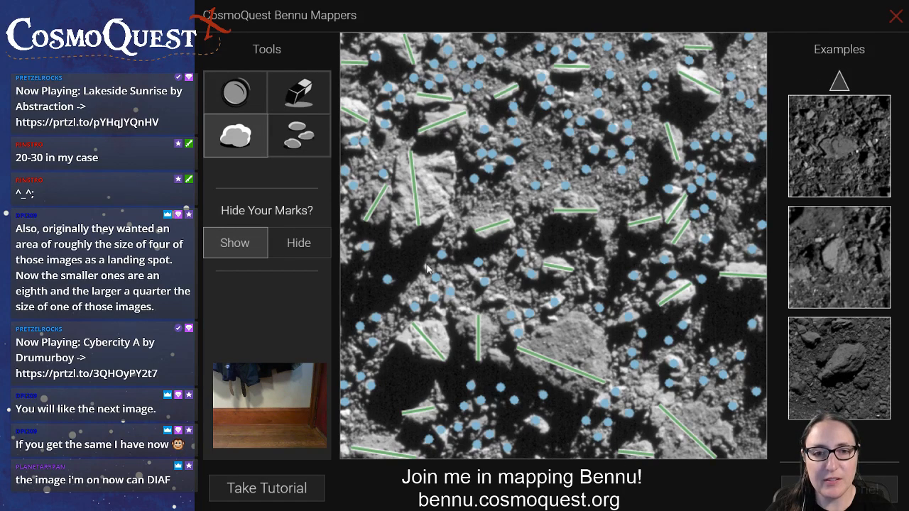
click(301, 145)
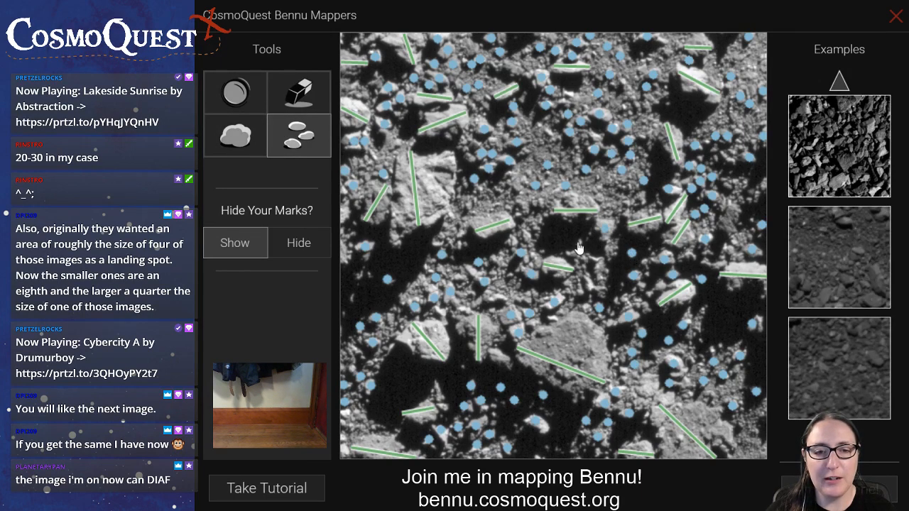
click(577, 243)
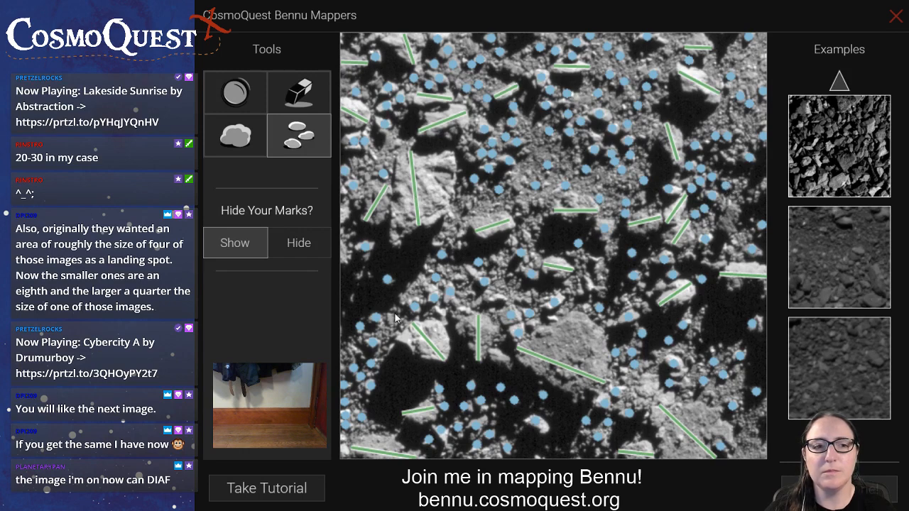
click(471, 272)
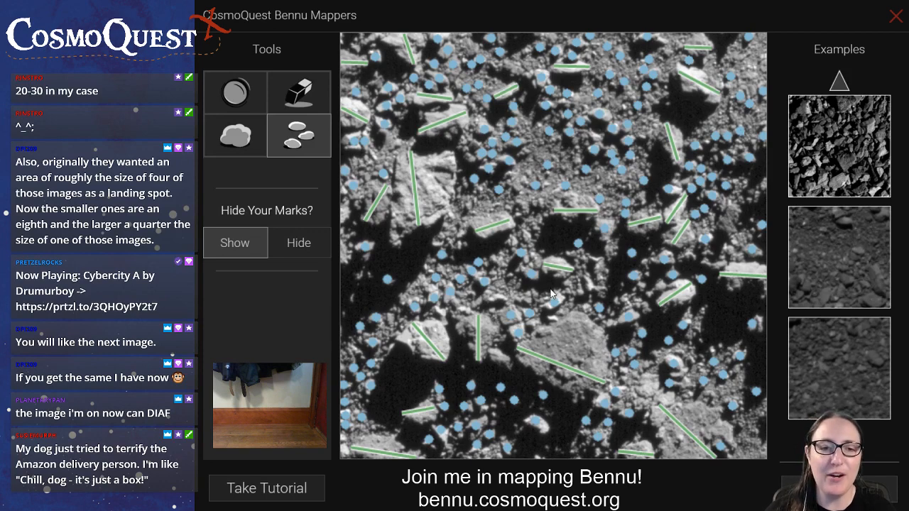
Complete the image with a line on the short boulder below centre and the remaining small rocks, and load the next image
click(234, 135)
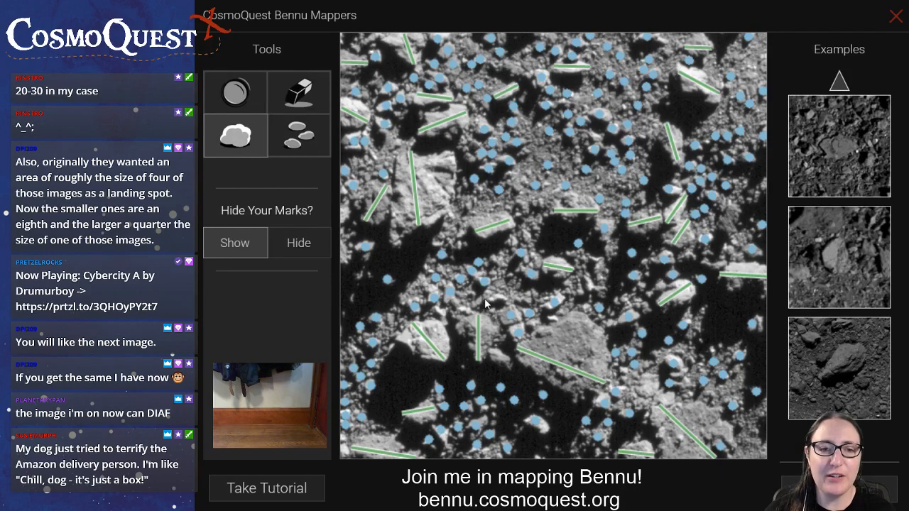
drag(486, 299, 504, 285)
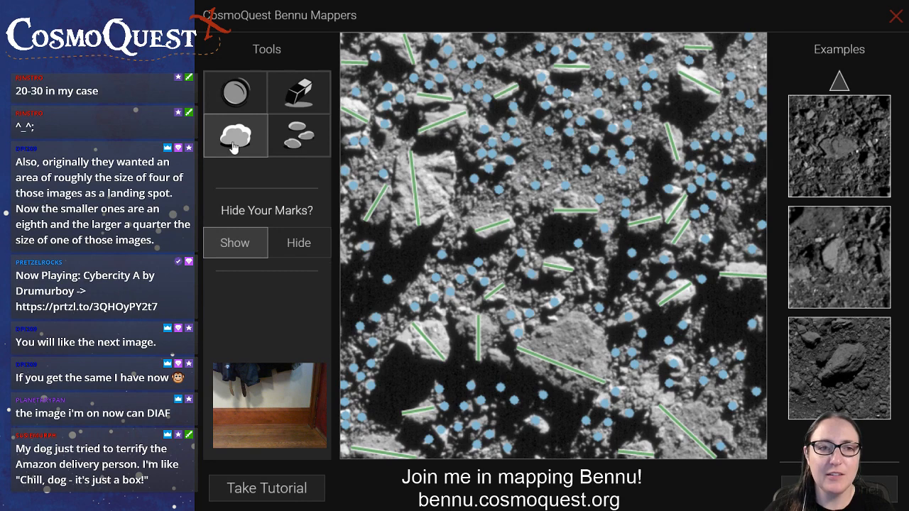
click(294, 148)
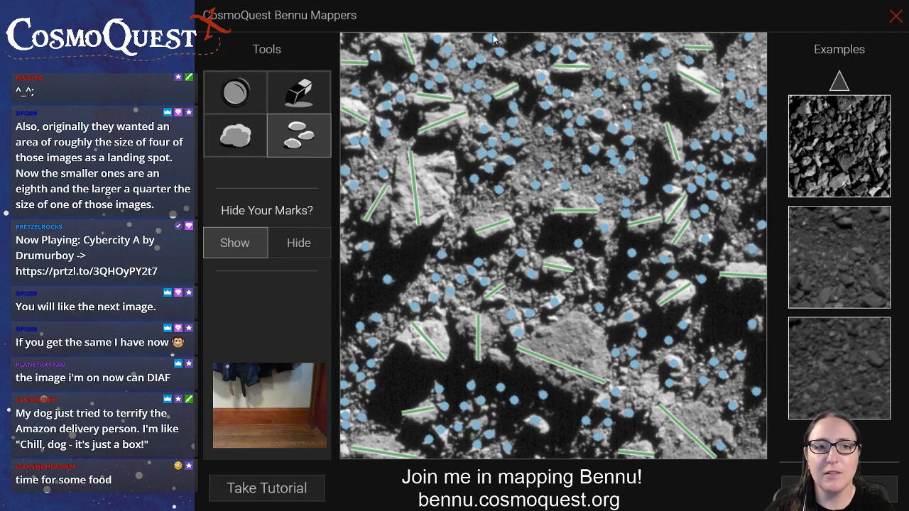
drag(398, 142, 416, 223)
click(398, 142)
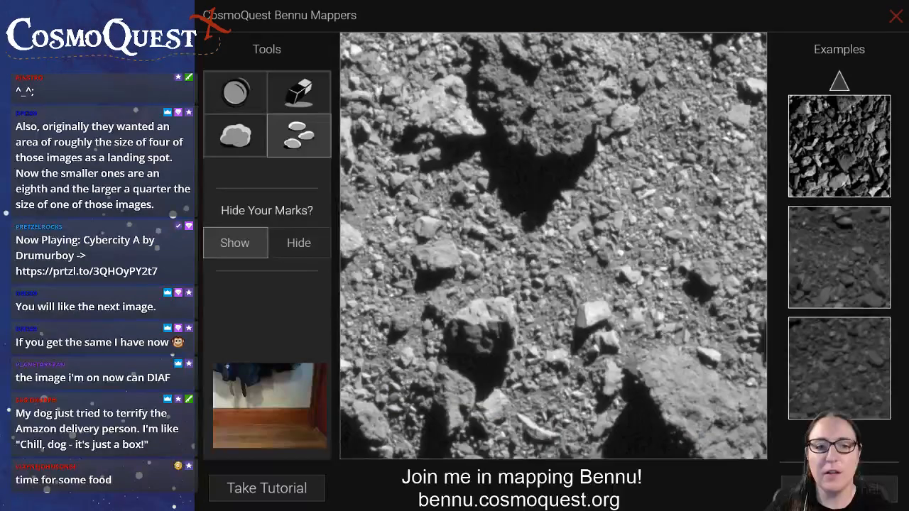
Mark the largest boulders of the new image along its lower-right, top-centre, bottom-left and upper-left areas and beside the bottom shadow
click(235, 139)
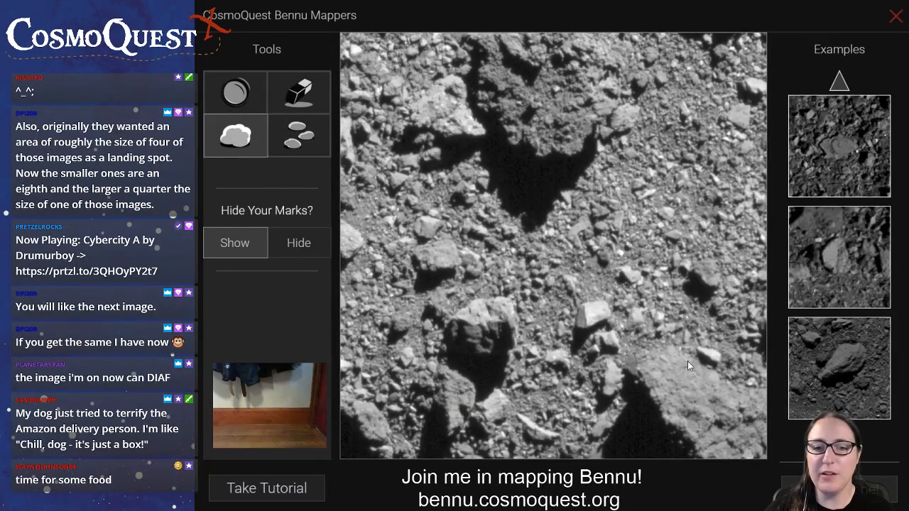
drag(641, 355, 777, 465)
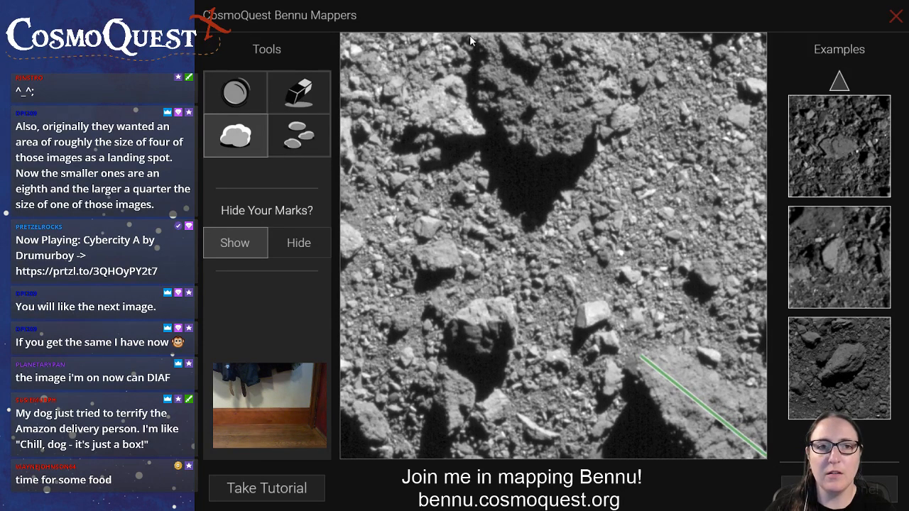
drag(470, 35, 602, 117)
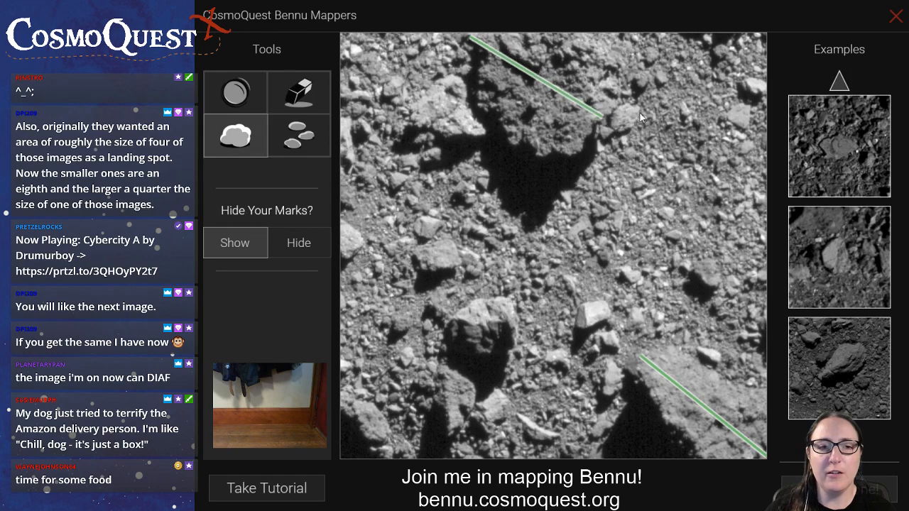
drag(449, 371, 457, 430)
mouse_move(405, 458)
mouse_down()
mouse_move(387, 454)
mouse_move(341, 405)
mouse_up()
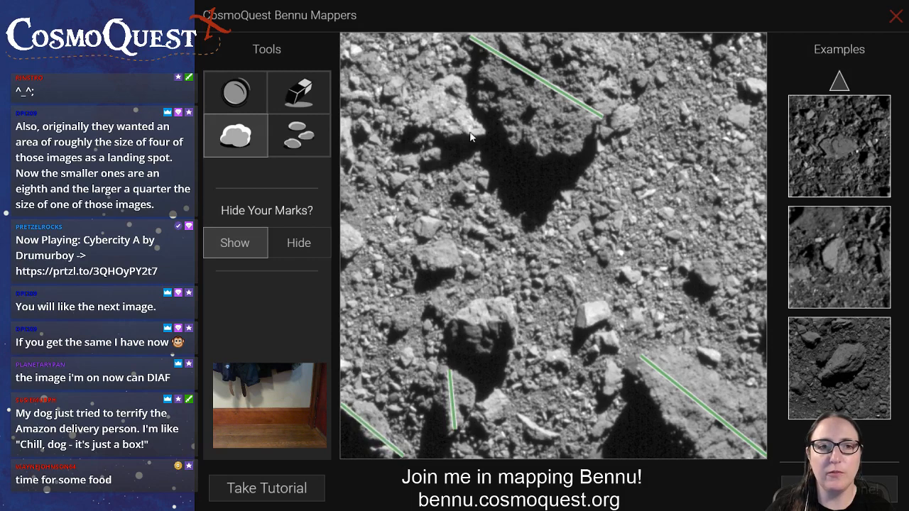
drag(485, 131, 343, 37)
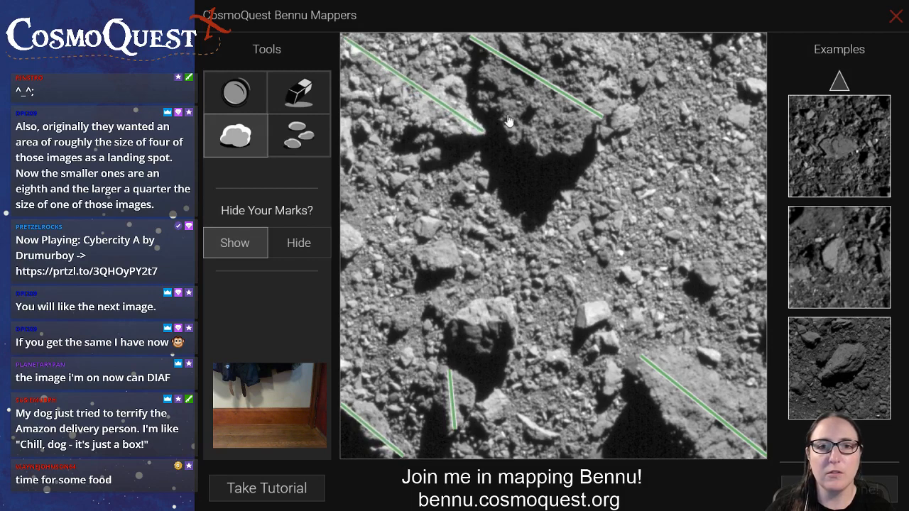
Draw boulder lines across the three boulders around the image's lower centre and the two along its left edge
drag(578, 324, 608, 309)
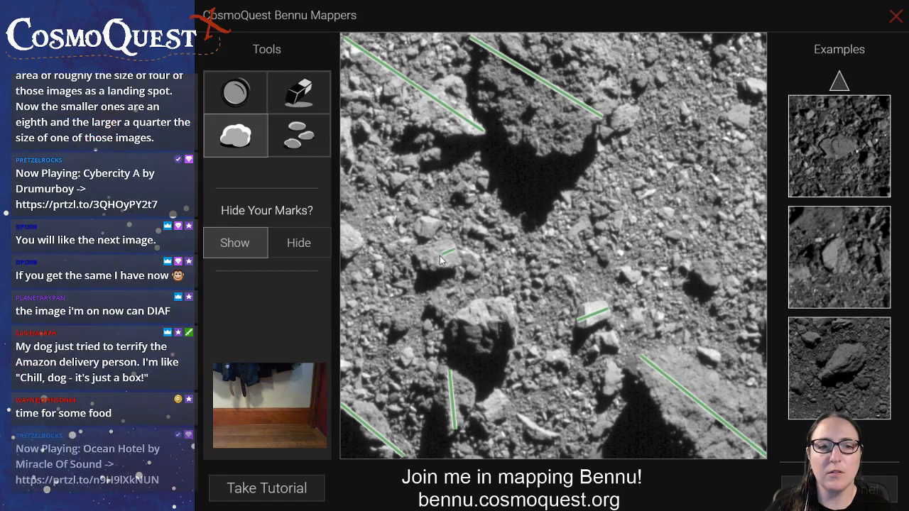
drag(455, 250, 423, 262)
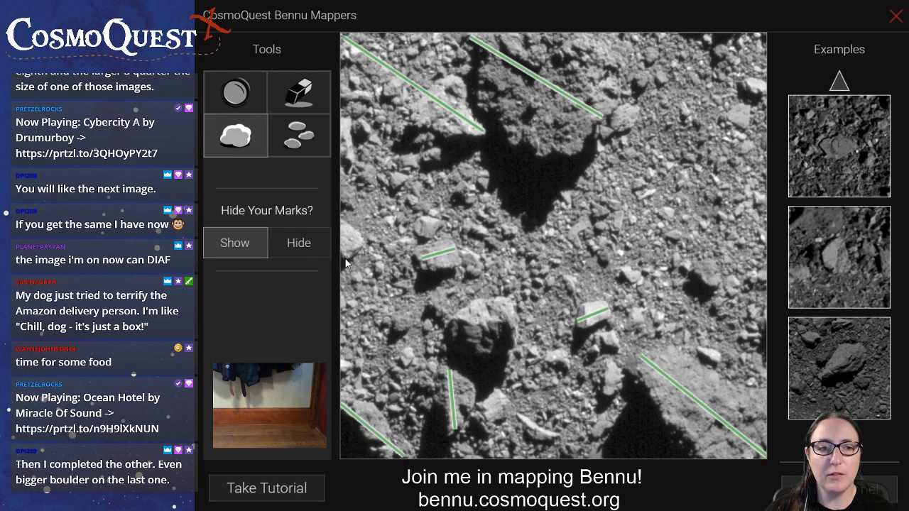
drag(345, 259, 343, 219)
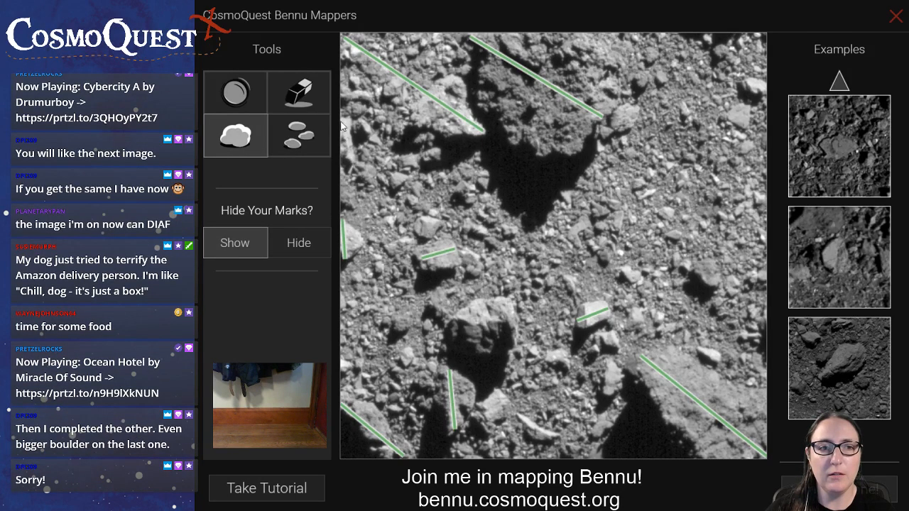
drag(346, 121, 348, 164)
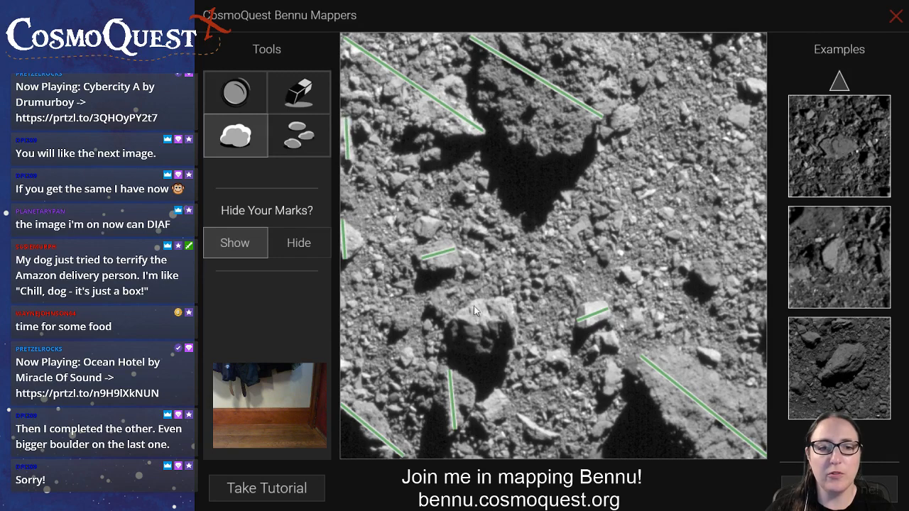
drag(450, 333, 514, 327)
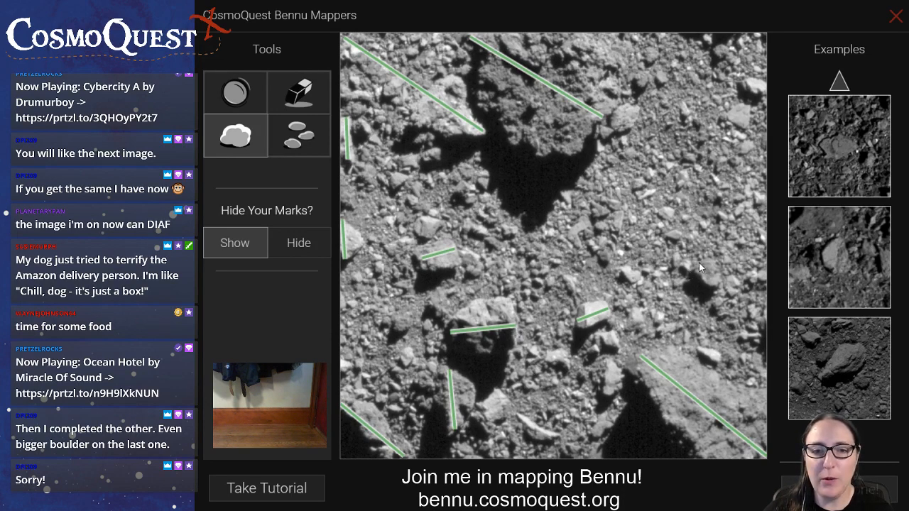
Mark the four boulders in the right half: above the small shadow, two near the upper right edge, one beside the top-centre boulder
drag(698, 260, 718, 288)
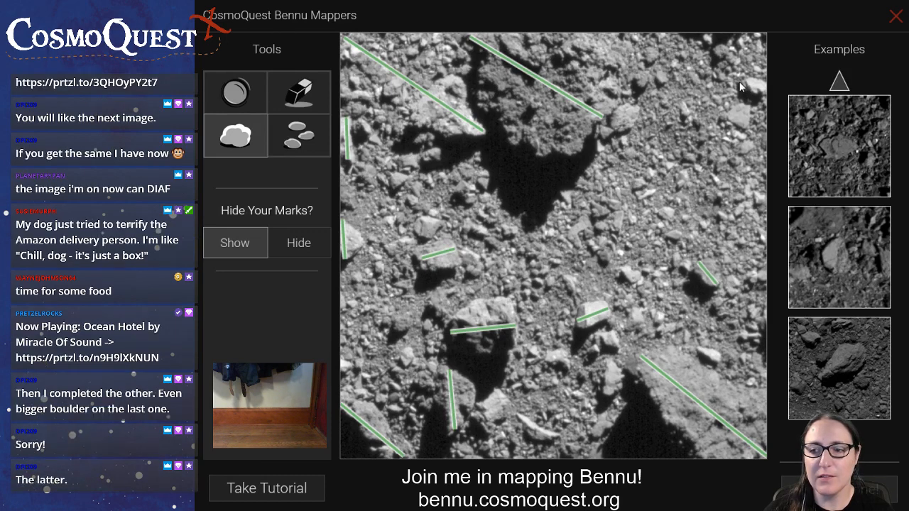
drag(743, 80, 779, 93)
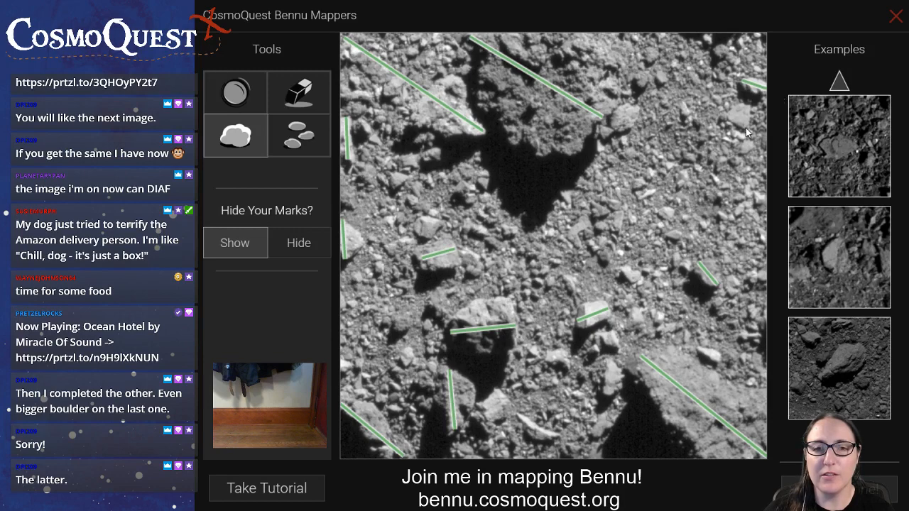
drag(746, 128, 741, 108)
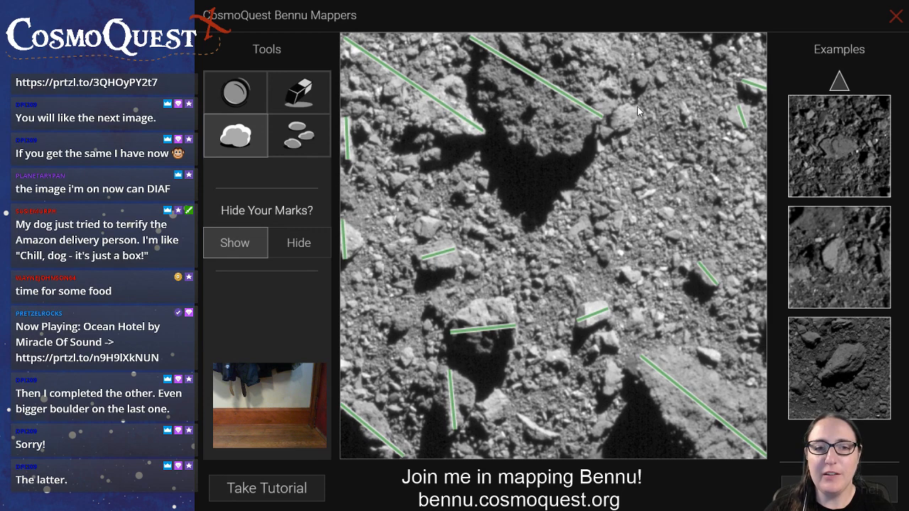
drag(634, 110, 619, 129)
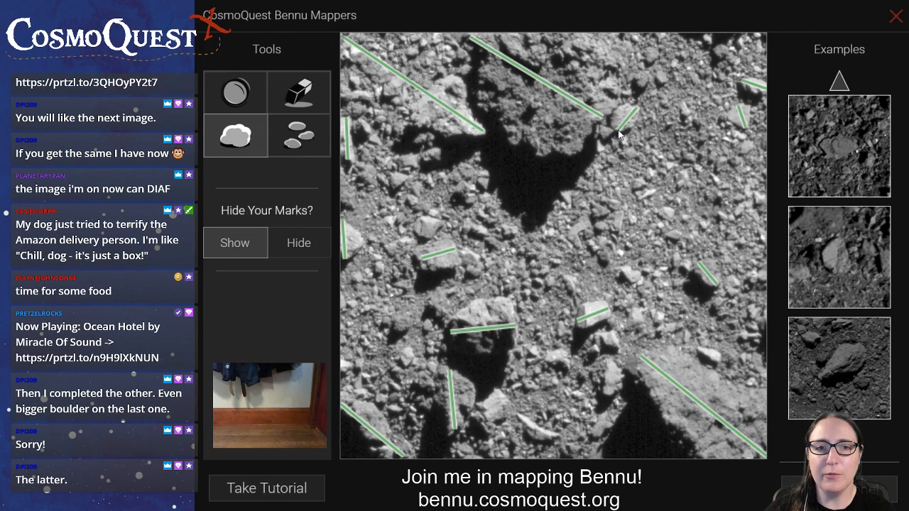
Mark small rocks by the lower right corner of the top-centre boulder and down the slope towards the right of centre
click(300, 136)
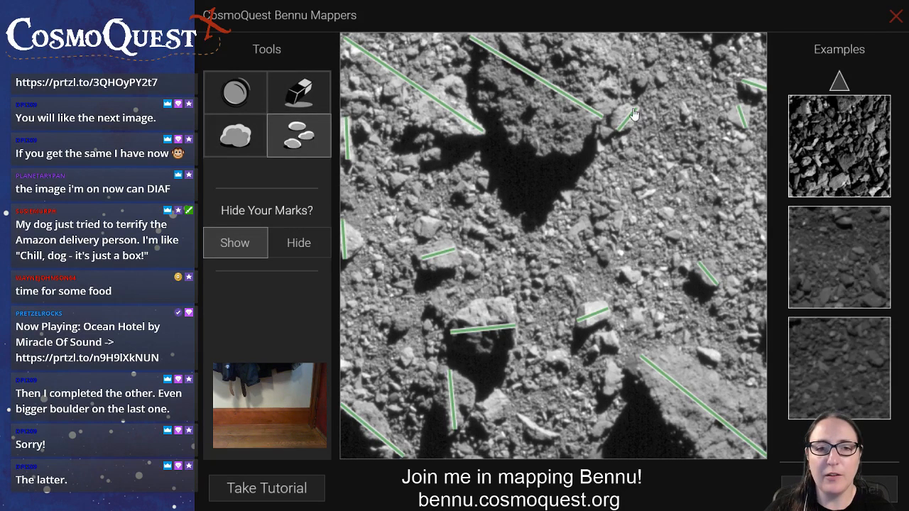
click(607, 132)
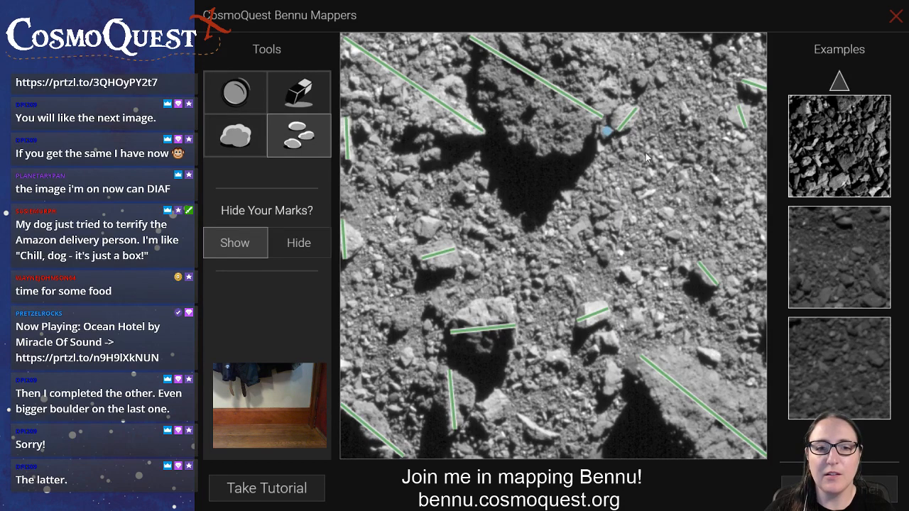
click(601, 145)
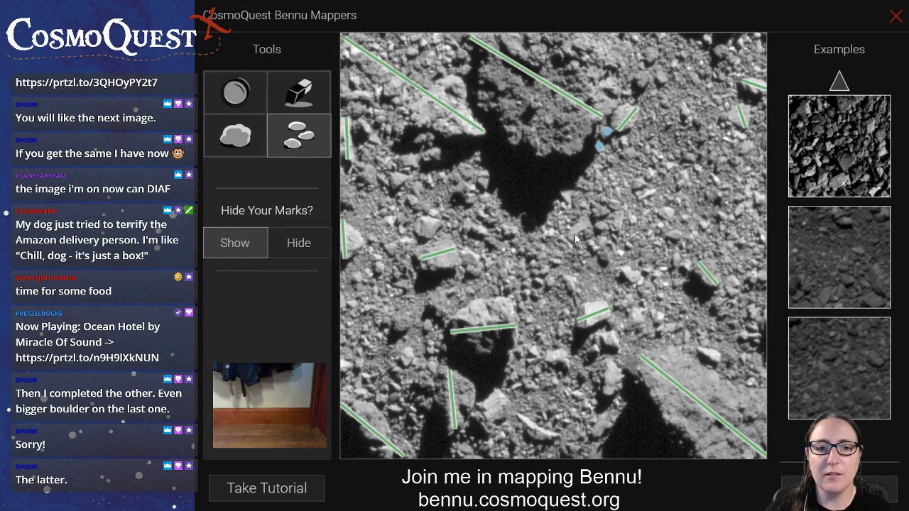
click(598, 211)
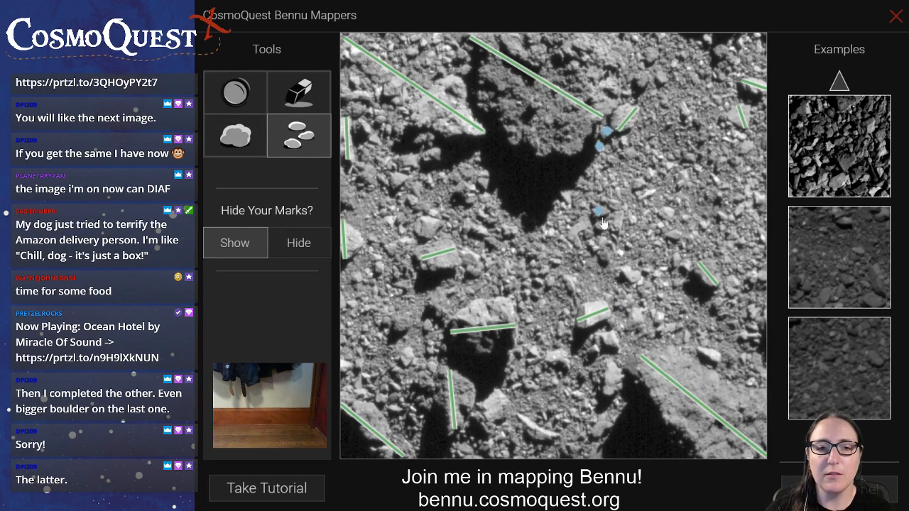
click(630, 273)
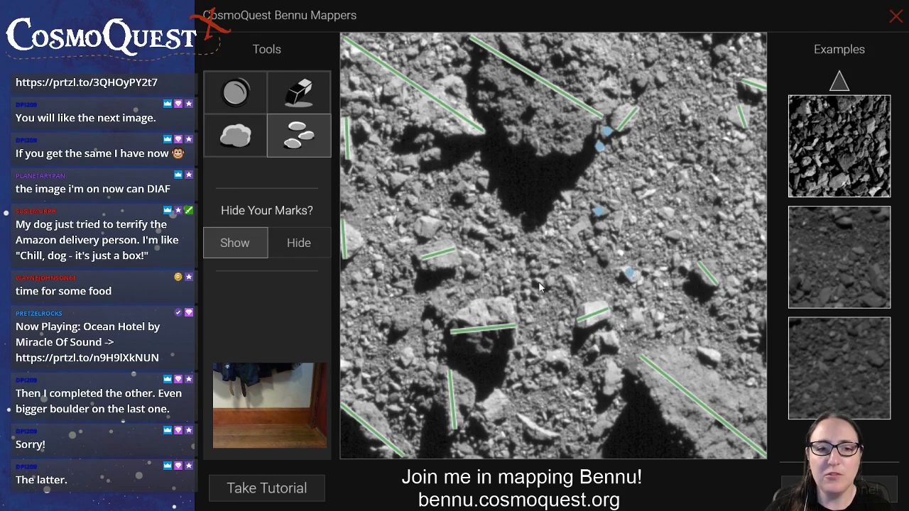
Mark the small rocks scattered below the large central shadow and up along its left side with dots
click(539, 281)
click(528, 283)
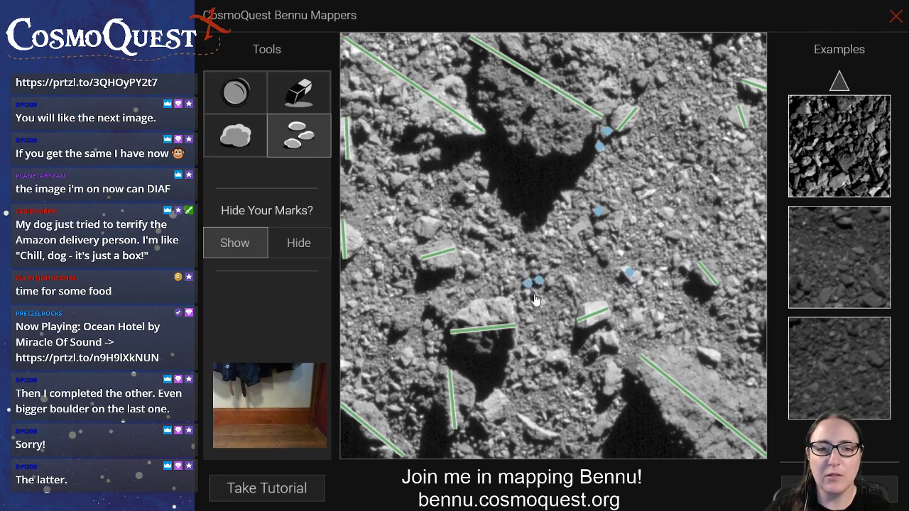
click(559, 263)
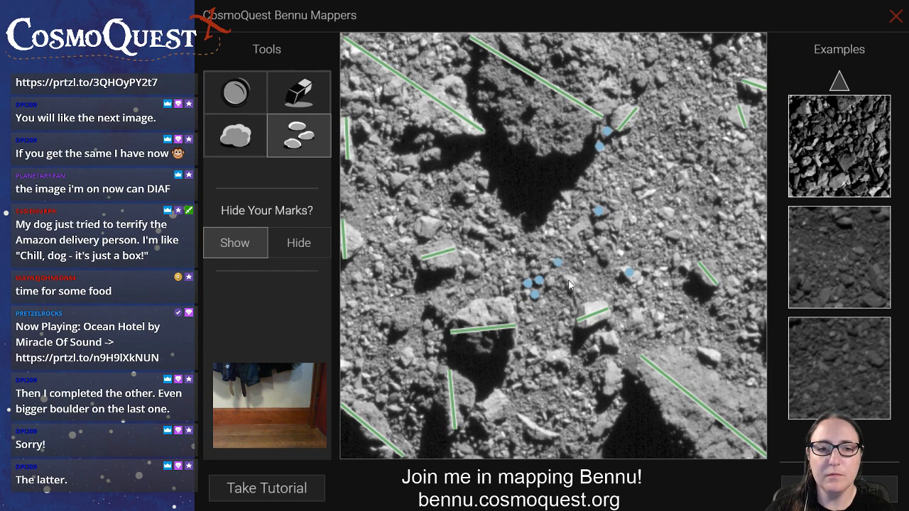
click(534, 265)
click(531, 253)
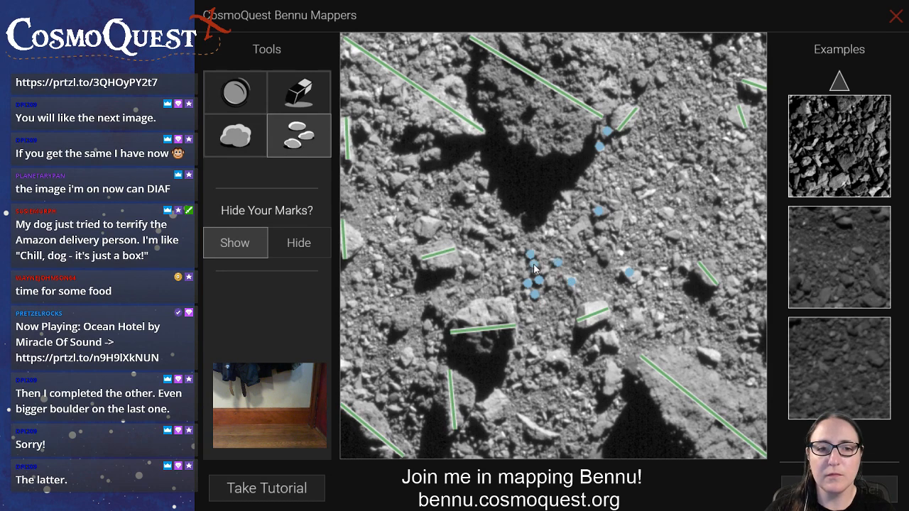
click(510, 232)
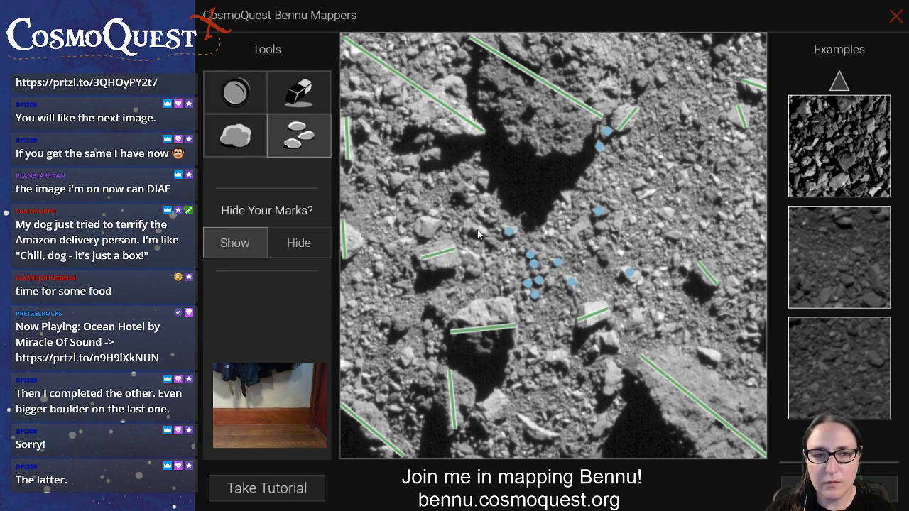
click(485, 182)
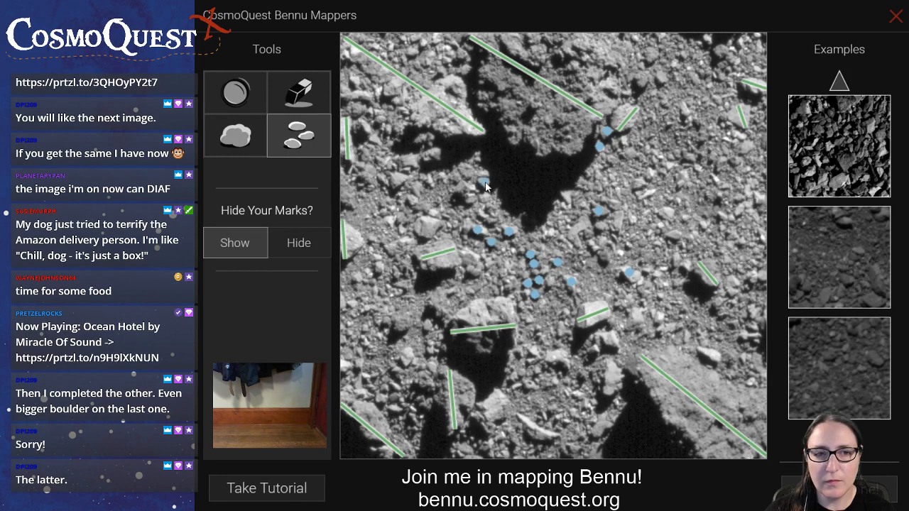
Mark the small rocks on the ground below the upper-left boulder, up towards the image's left edge
click(411, 200)
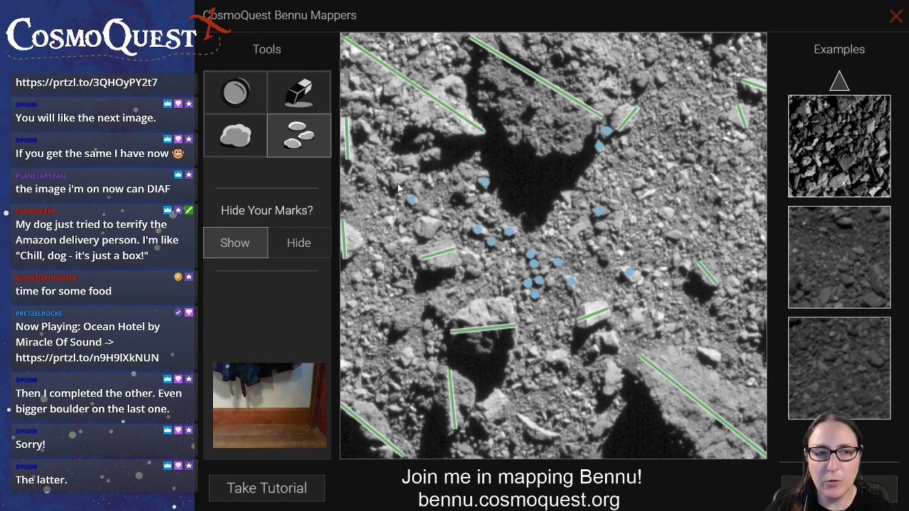
click(408, 160)
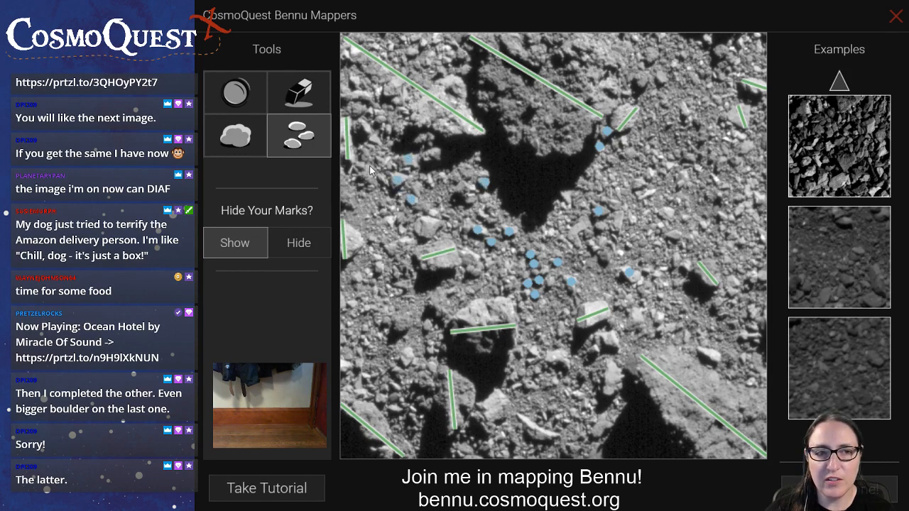
click(388, 160)
click(365, 130)
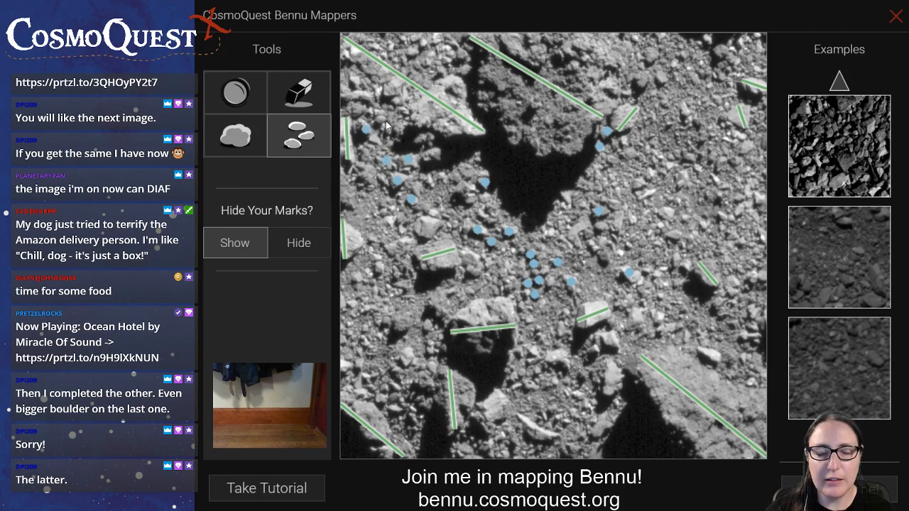
click(384, 121)
click(357, 96)
Mark small rocks along the image's top: between the two upper boulders, on the top-centre boulder and to its right
click(422, 45)
drag(420, 51, 458, 63)
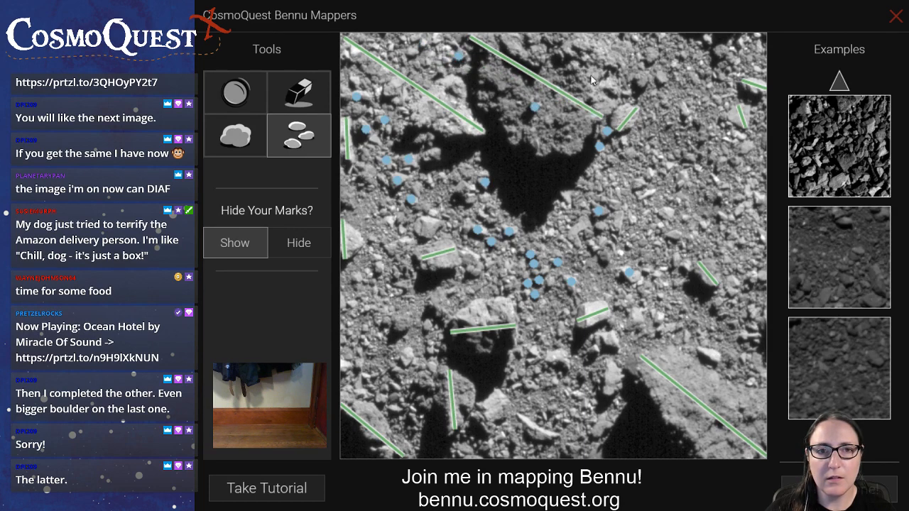
click(644, 82)
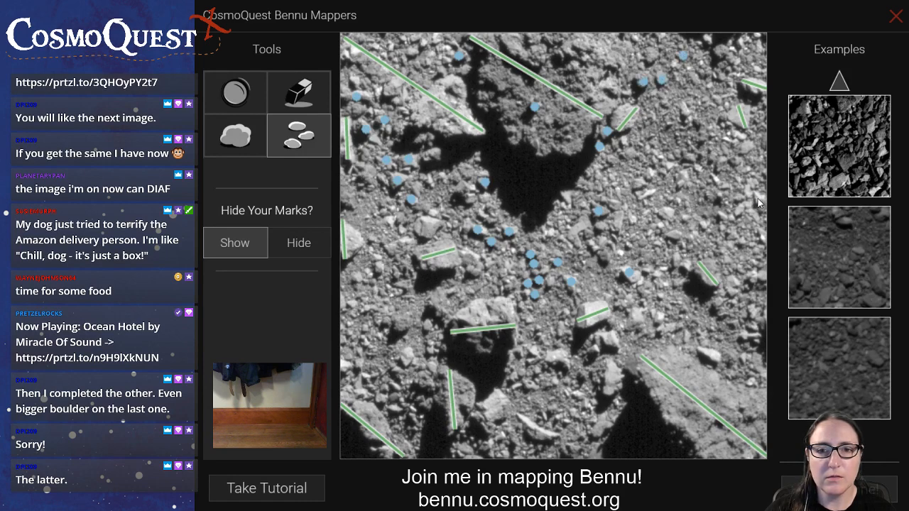
Mark small rocks from the middle of the image's right edge inwards to the ground above the small right-hand shadow
click(763, 237)
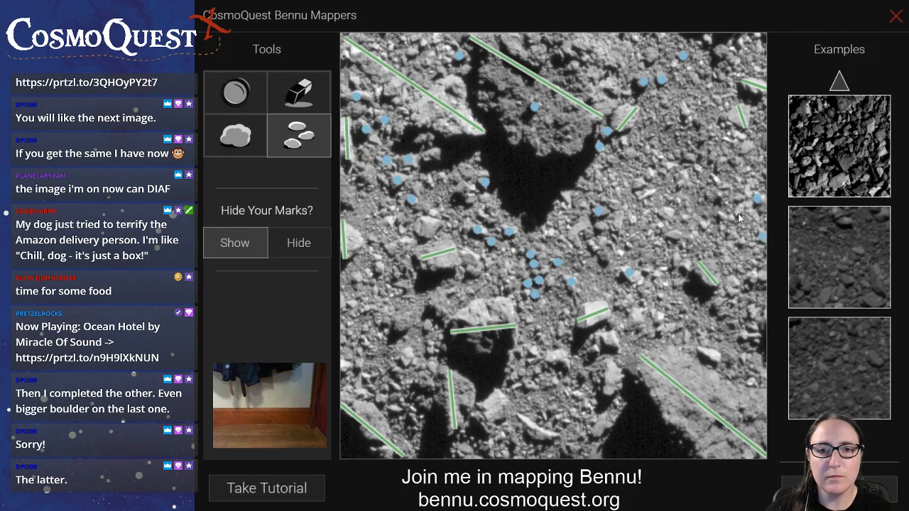
click(737, 214)
click(725, 217)
click(672, 236)
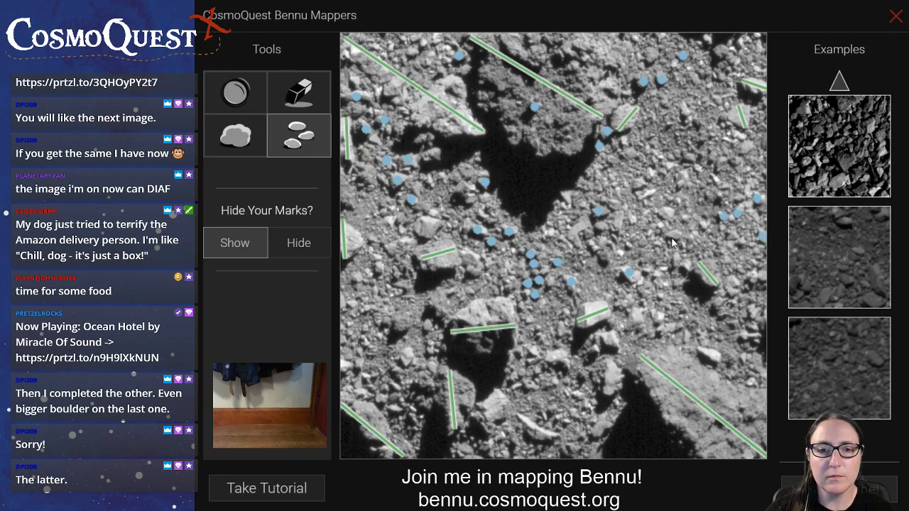
click(665, 214)
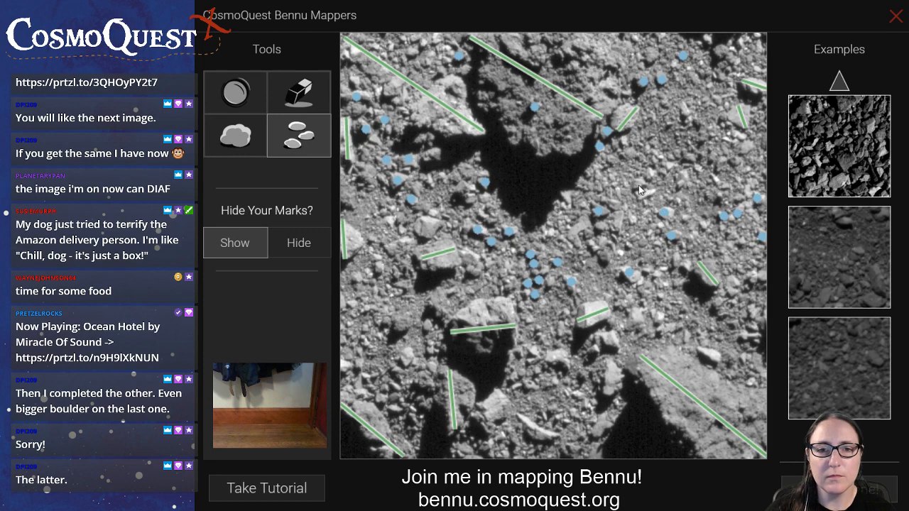
Mark three small rocks right of the large central shadow and the bright rock on the lower-right boulder
click(639, 186)
click(649, 195)
click(685, 179)
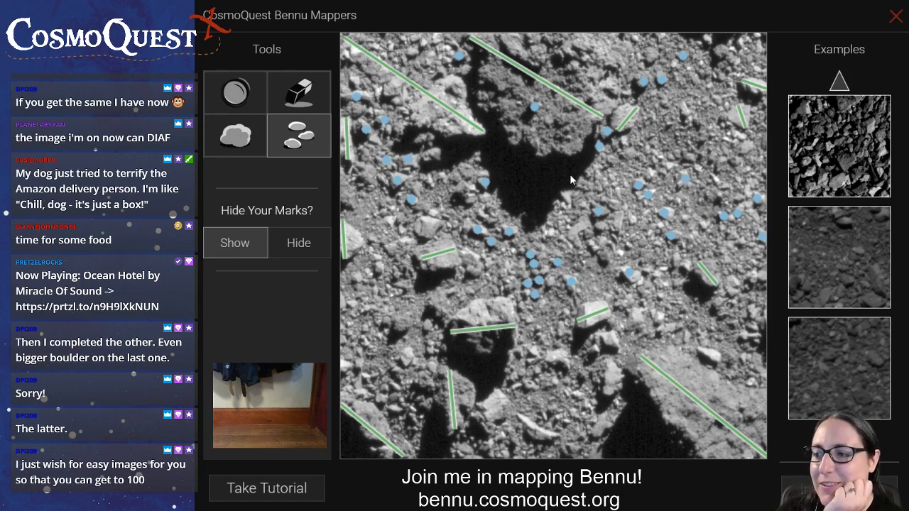
click(709, 353)
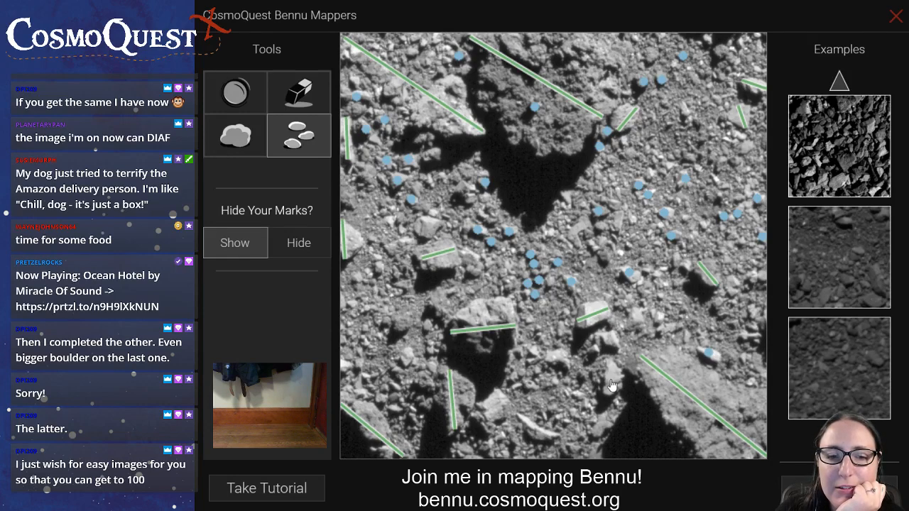
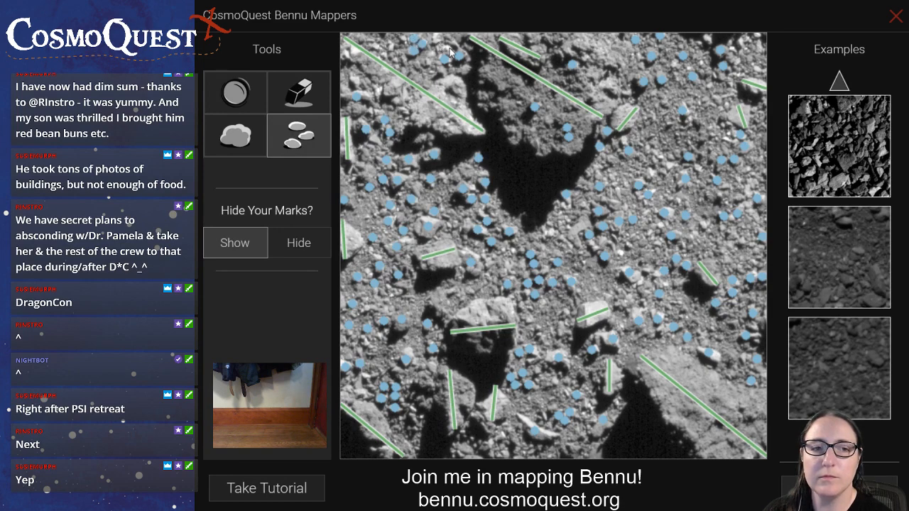
Mark a small rock on the top-centre boulder and draw a boulder line on the rock just left of the lower central boulder
click(518, 105)
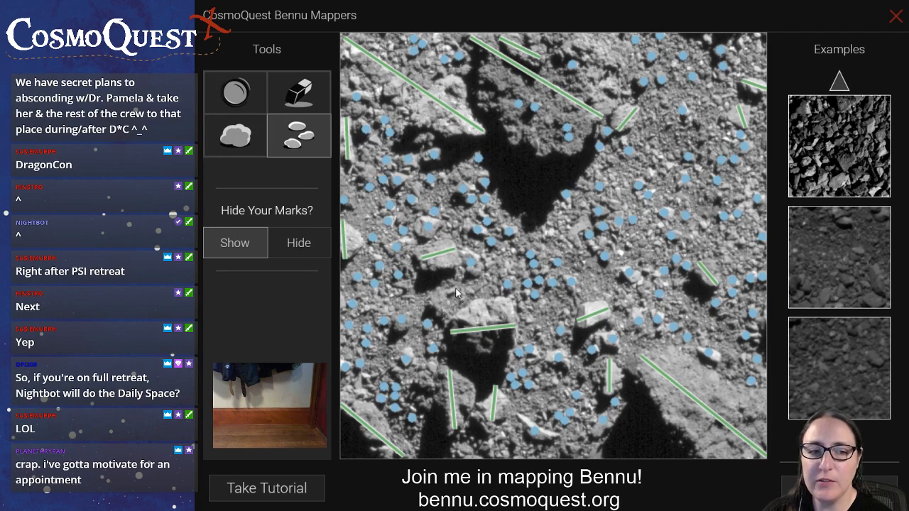
click(261, 148)
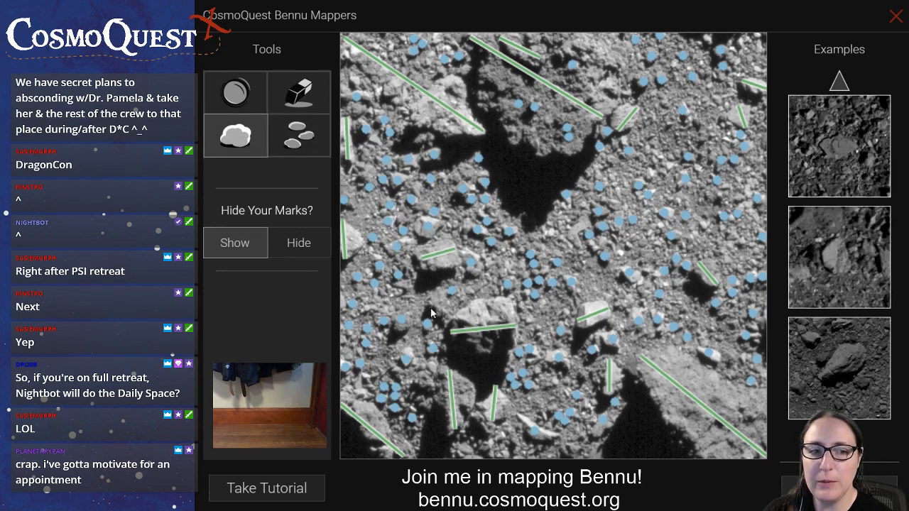
mouse_move(434, 294)
mouse_down()
mouse_move(452, 329)
mouse_move(446, 323)
mouse_up()
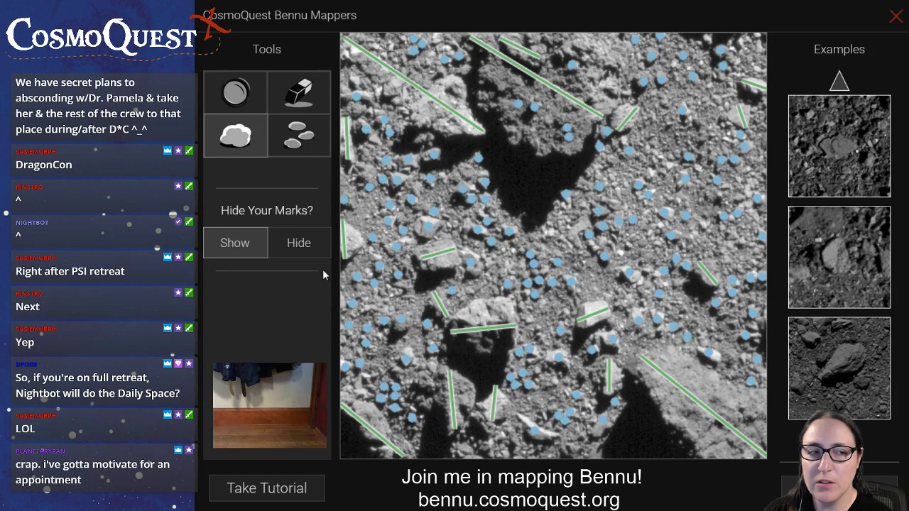
Mark a circular crater on the ground right of the top-centre boulder, in the upper-right part of the image
click(298, 135)
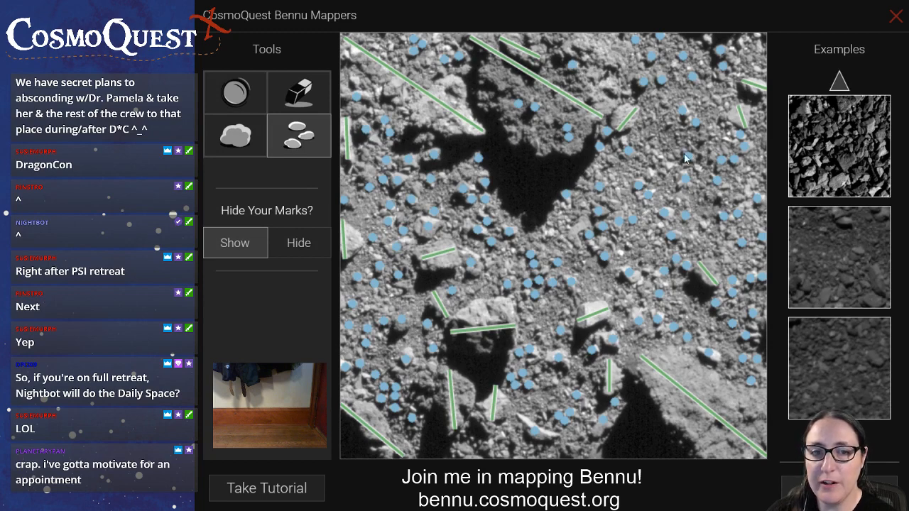
click(238, 93)
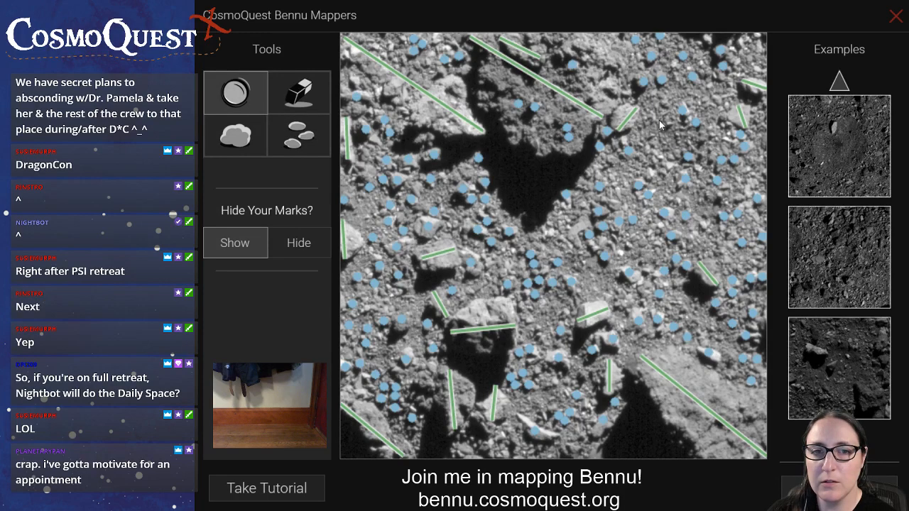
drag(661, 125, 691, 164)
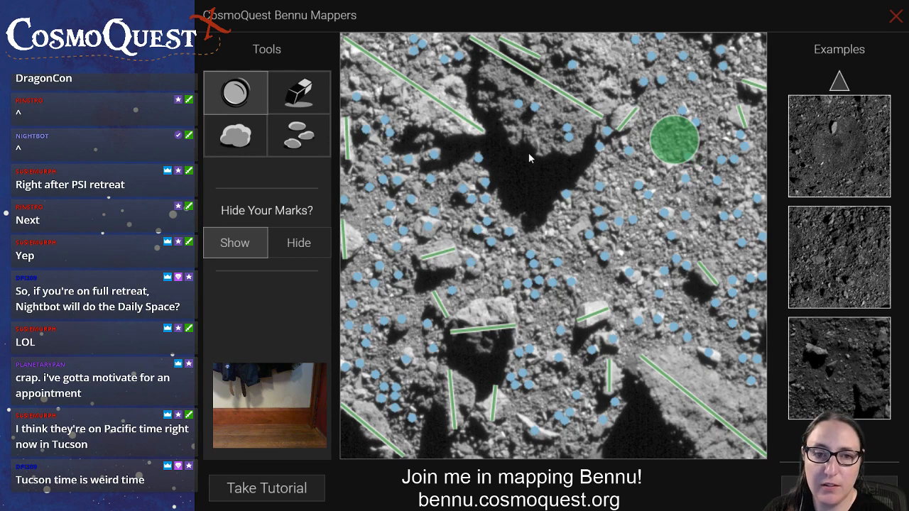
click(283, 142)
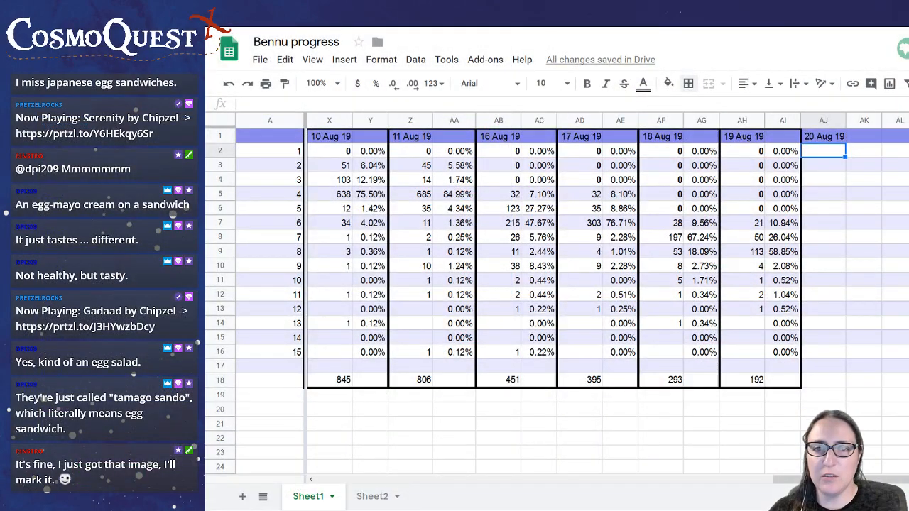
In the Bennu progress spreadsheet, enter 0 in cells AJ2 through AJ6 for 20 Aug 19
text(0)
key(Return)
text(00)
key(Return)
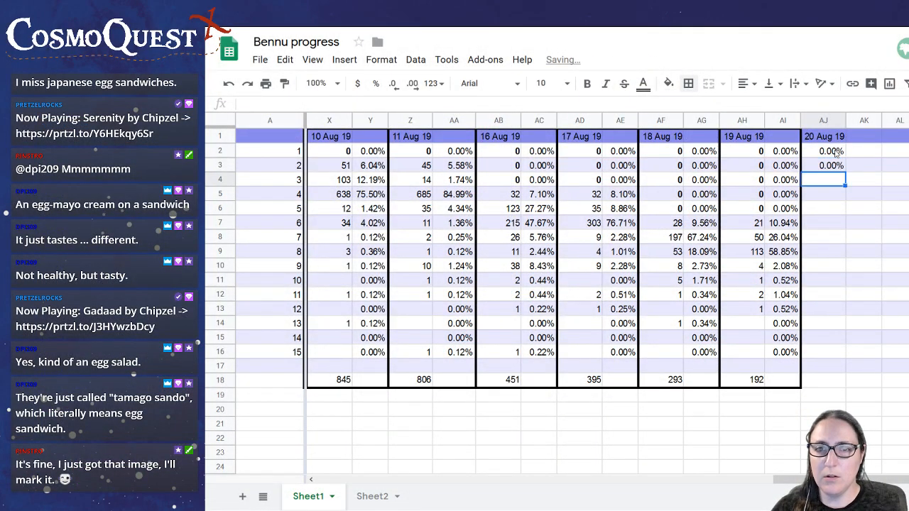
text(0)
key(Return)
text(0)
key(Return)
text(0)
key(Return)
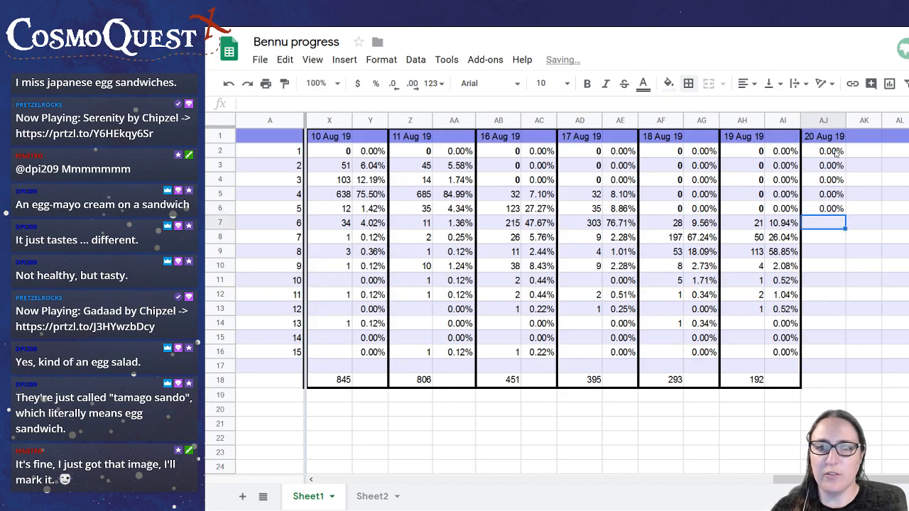
Total the 20 Aug 19 counts in cell AJ18 with the formula =sum(AJ2:AJ16)
click(821, 382)
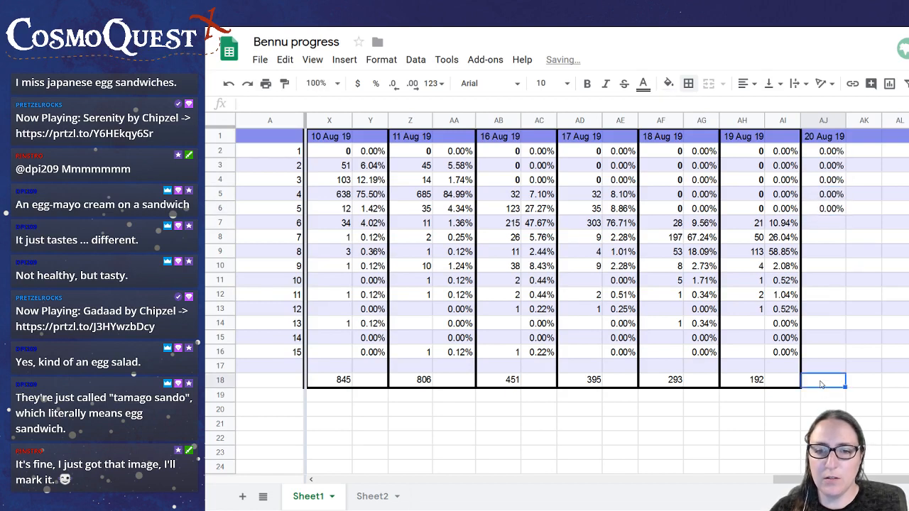
text(=sum*)
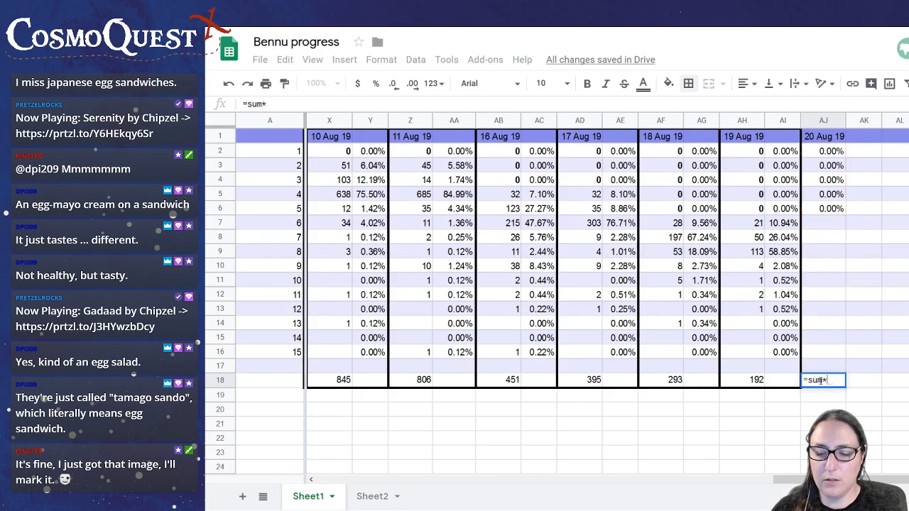
key(BackSpace)
text(()
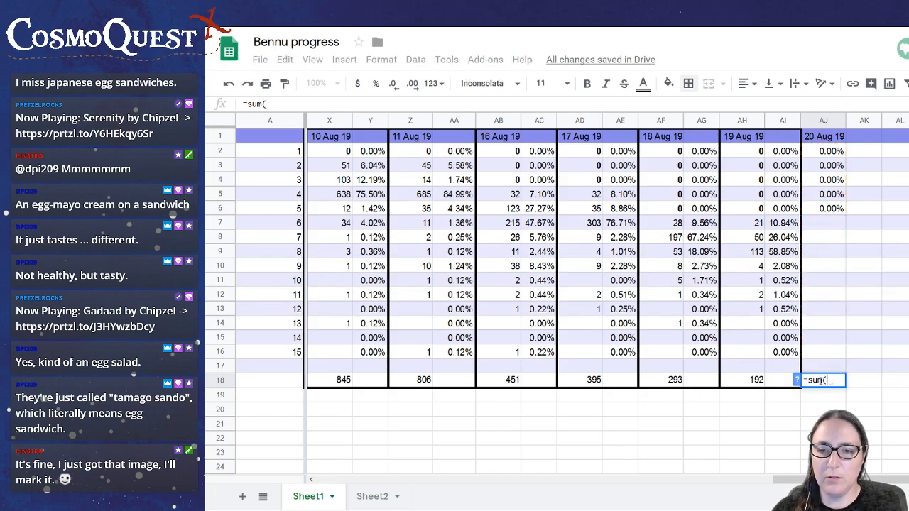
drag(839, 150, 835, 354)
text())
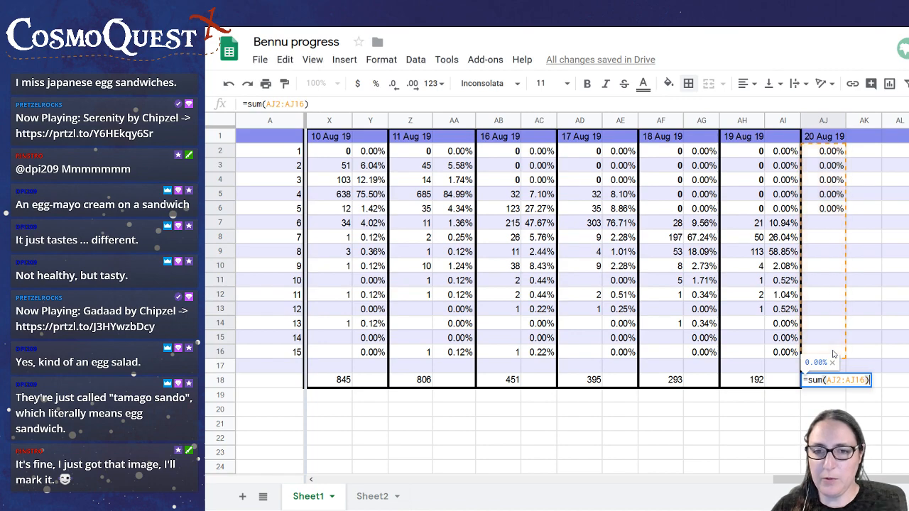
key(Return)
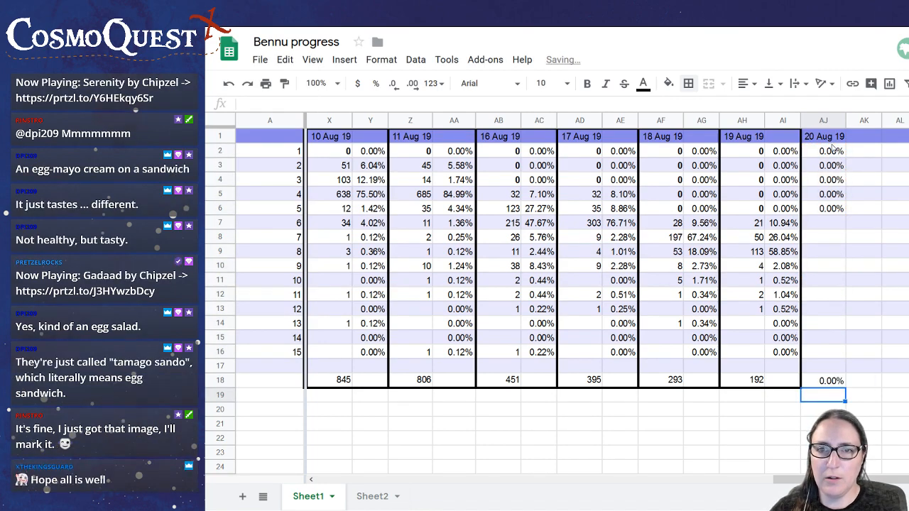
Format cells AJ2 through AJ18 as plain numbers without decimal places
drag(834, 150, 837, 381)
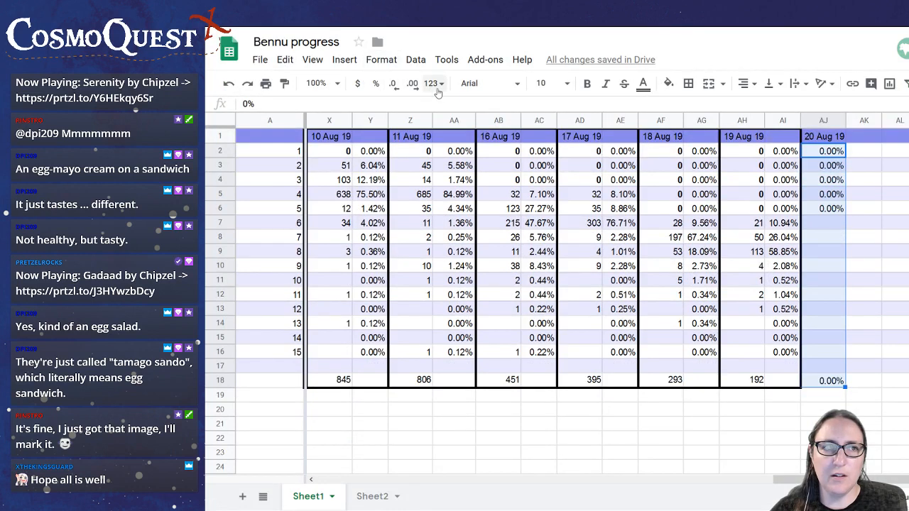
click(440, 83)
click(465, 156)
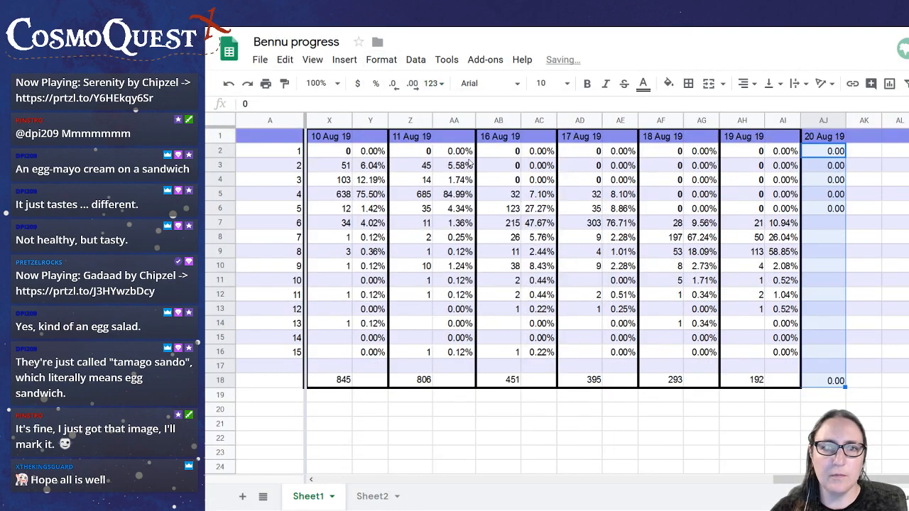
click(393, 85)
click(395, 86)
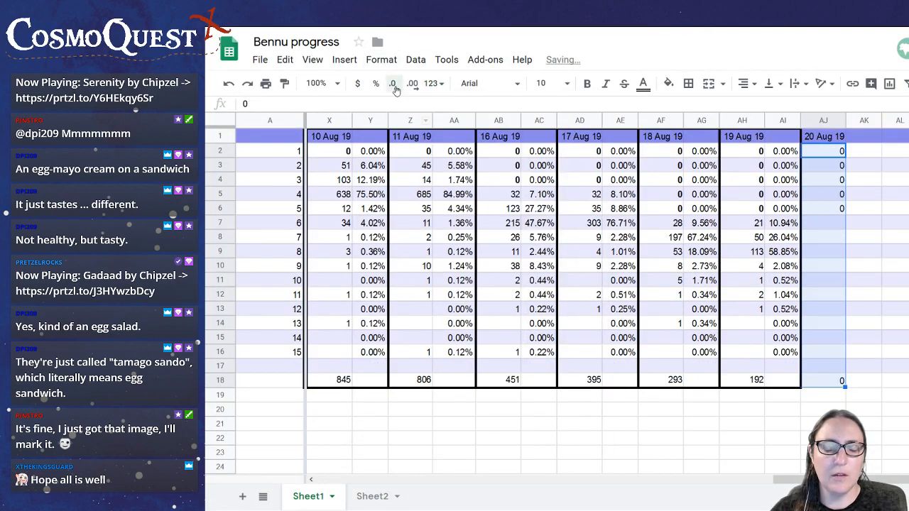
Enter the share formula =AJ2/$AJ$18 in cell AK2
click(873, 149)
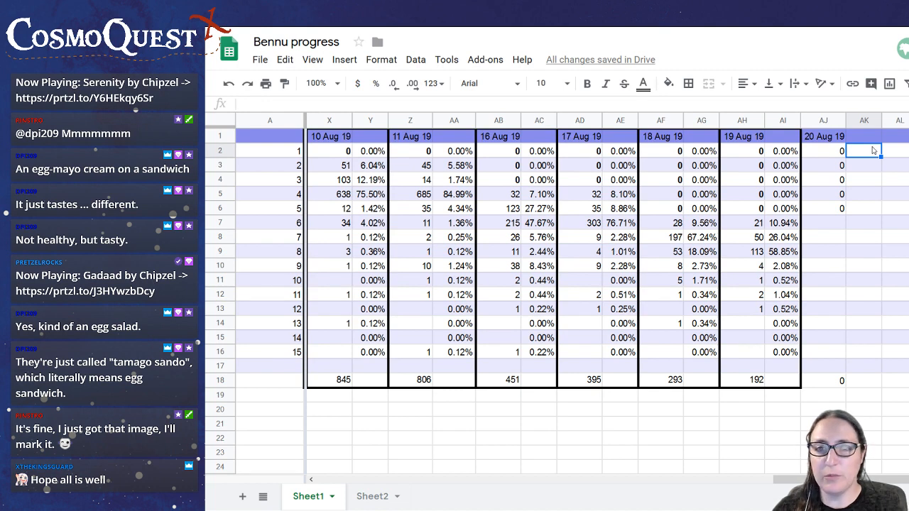
text(=)
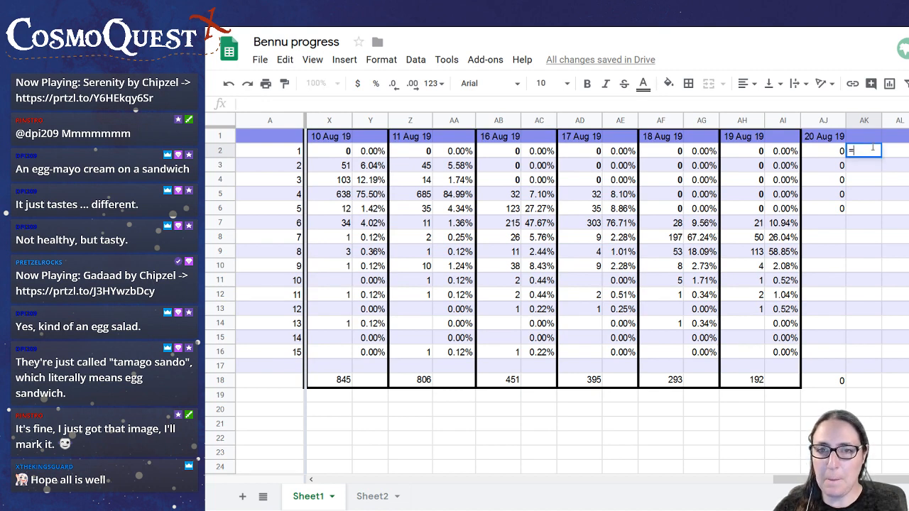
click(838, 158)
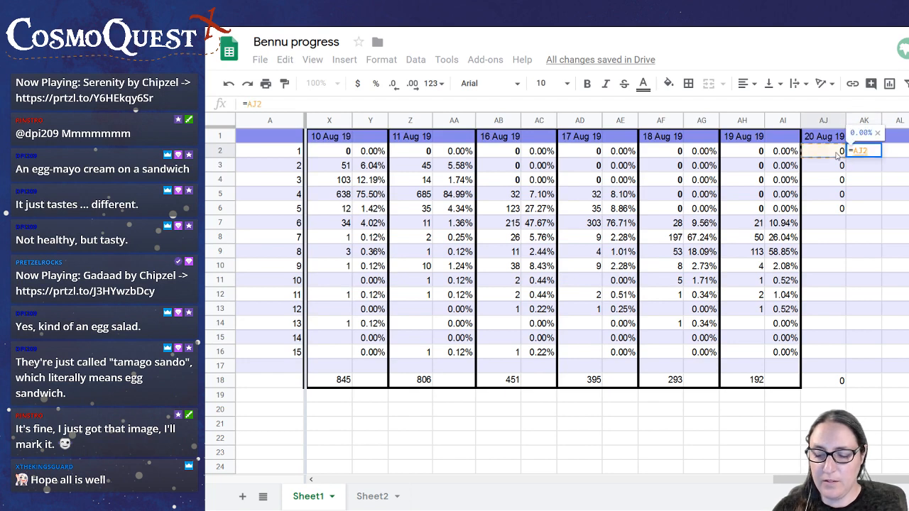
text(/)
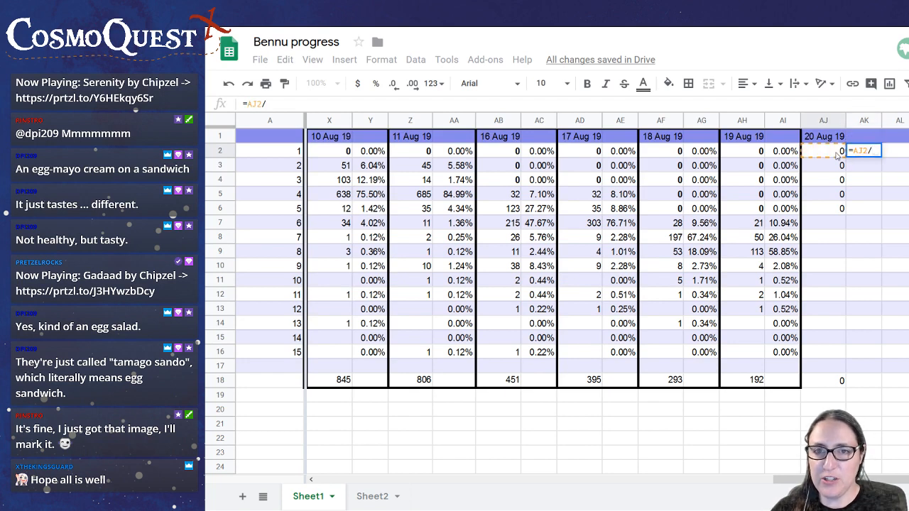
click(838, 382)
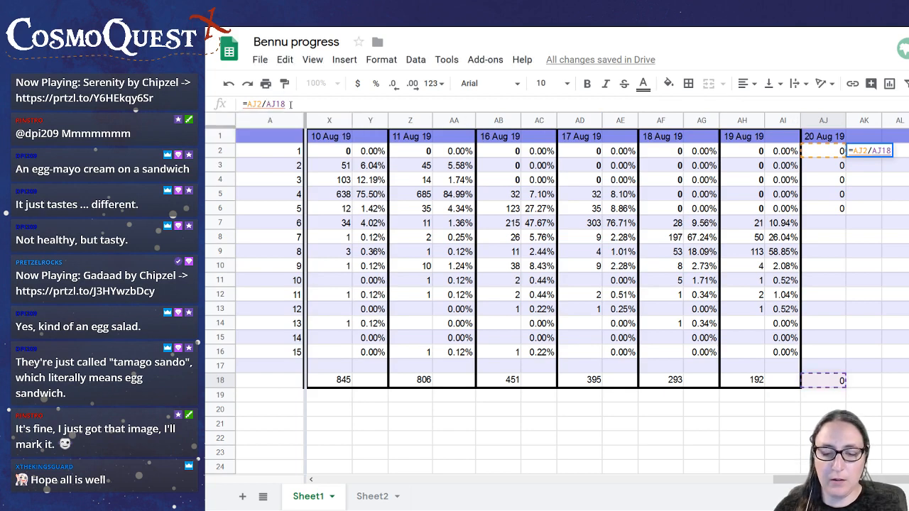
text($AJ$)
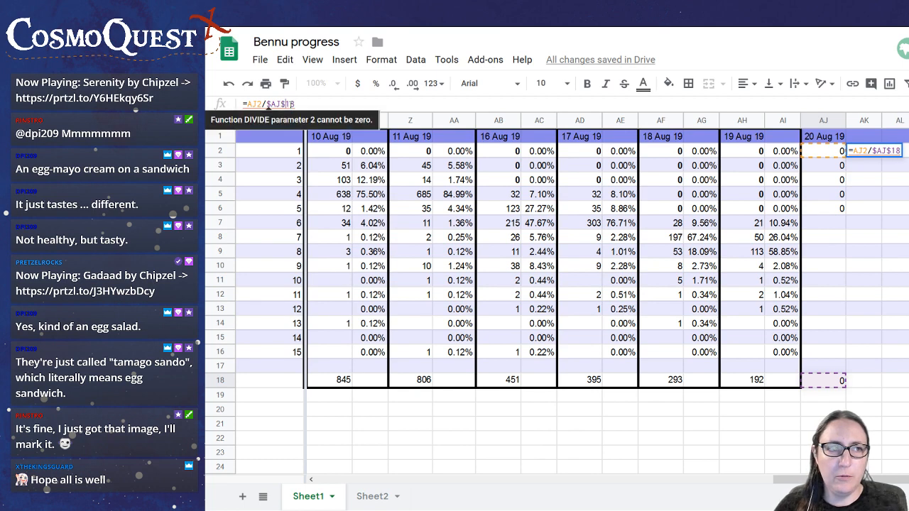
key(Return)
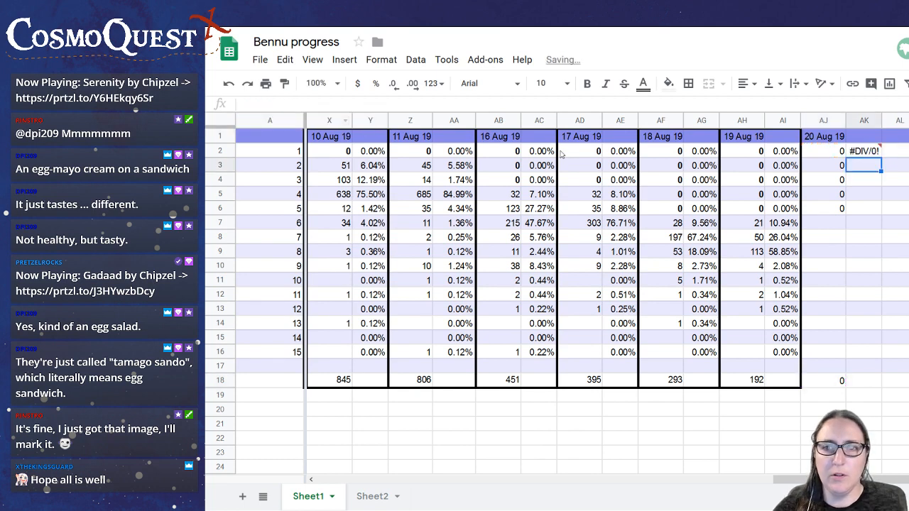
Copy the AK2 formula down through AK16 and format these cells as percentages
click(866, 155)
drag(881, 156, 869, 353)
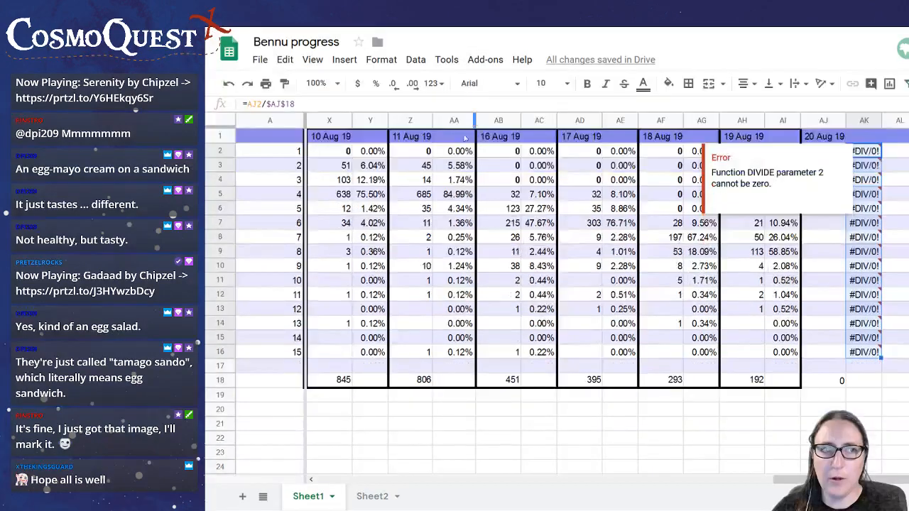
click(377, 84)
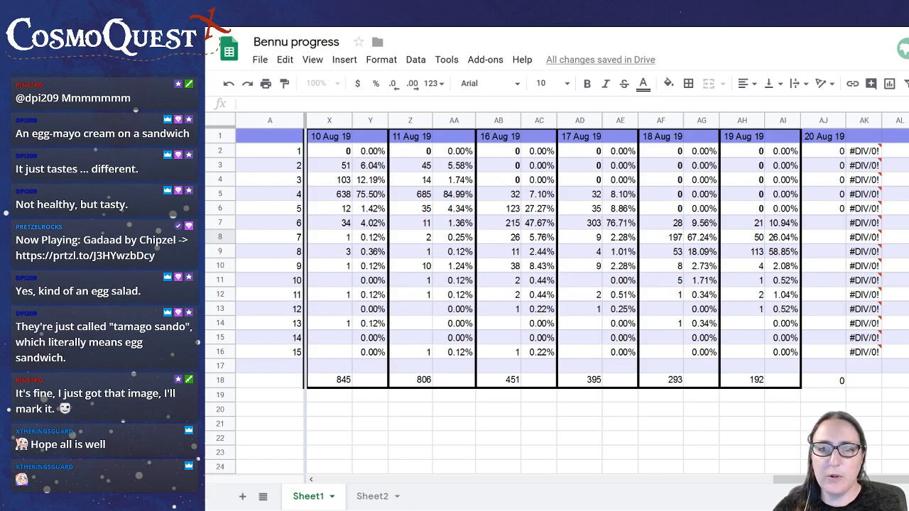
Enter 21 in cell AJ7 and make the zeros in AJ2 through AJ6 bold
click(828, 226)
text(21)
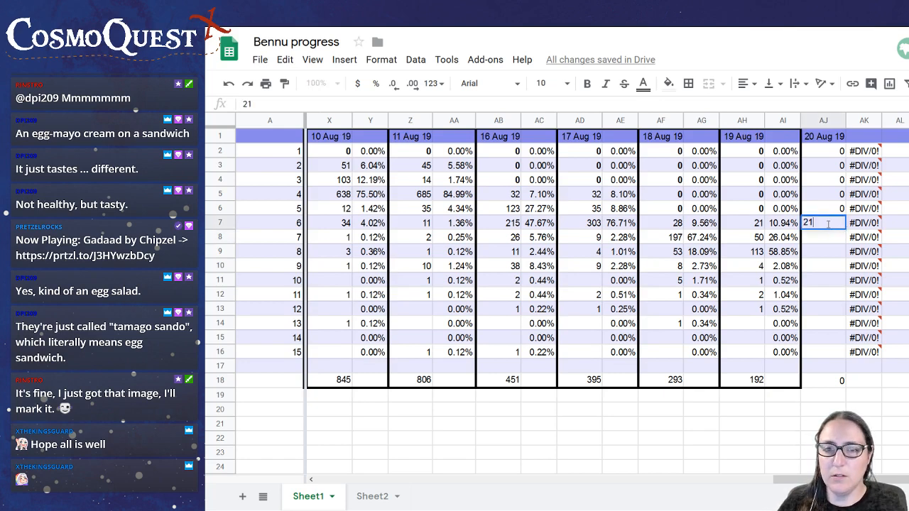
key(Return)
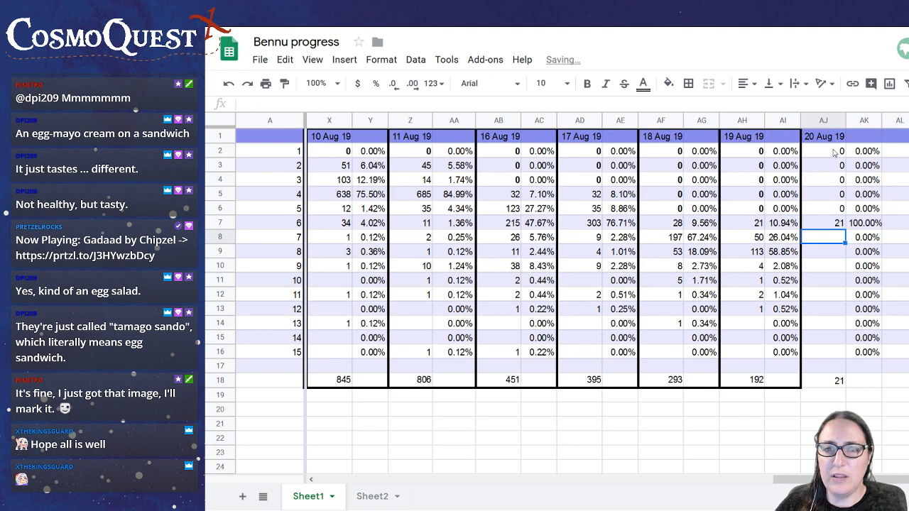
drag(836, 151, 840, 207)
click(587, 84)
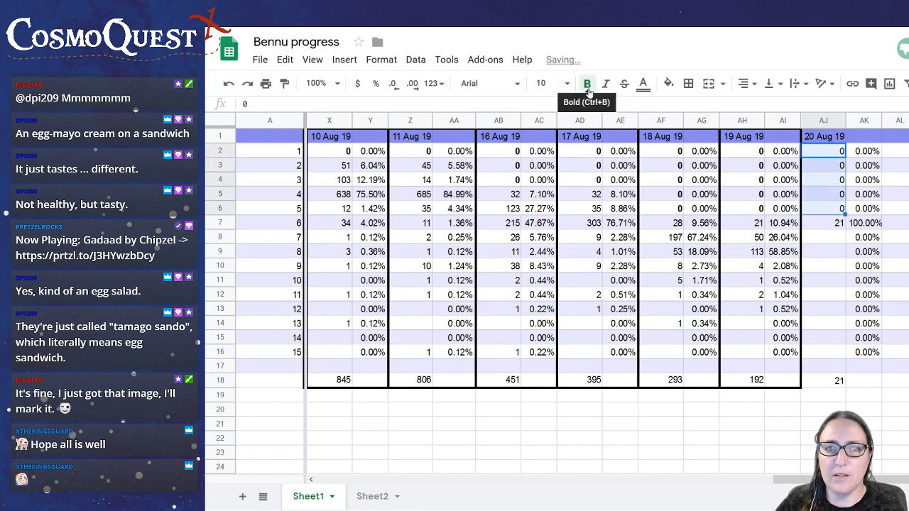
Enter the 20 Aug 19 counts 50 in cell AJ8 and 66 in cell AJ9
click(836, 238)
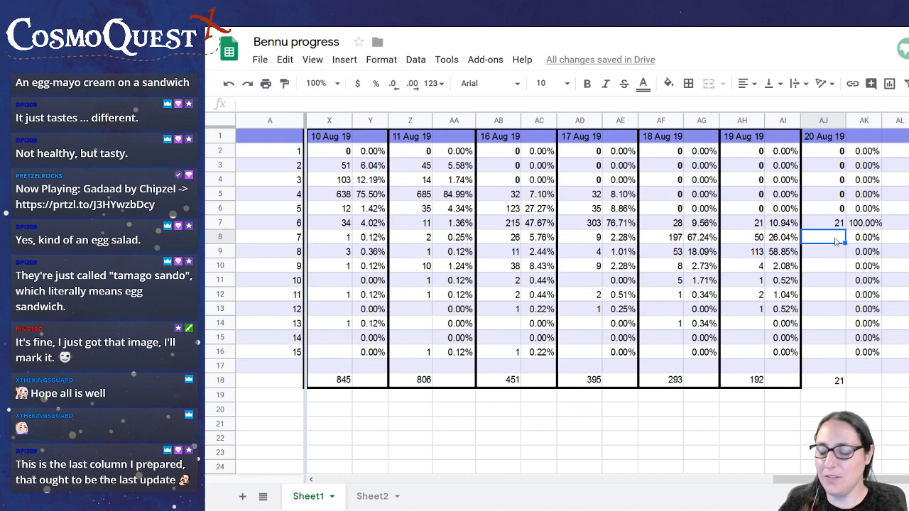
text(50)
key(Return)
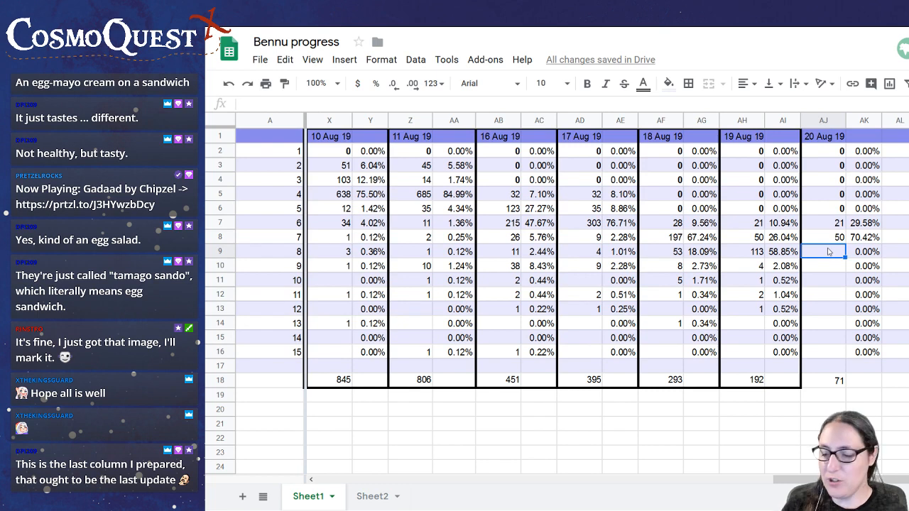
text(66)
key(Return)
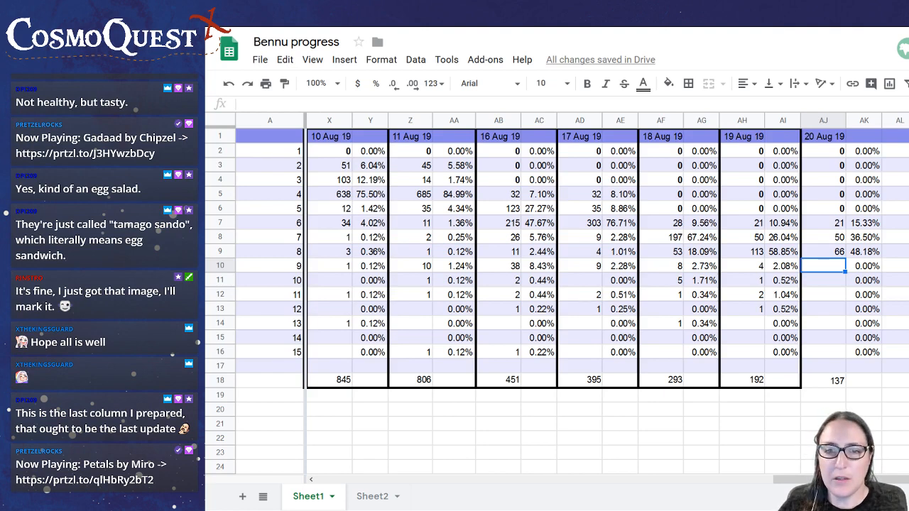
Enter the 20 Aug 19 count 1 in cell AJ11 and also in cell AJ13
click(833, 285)
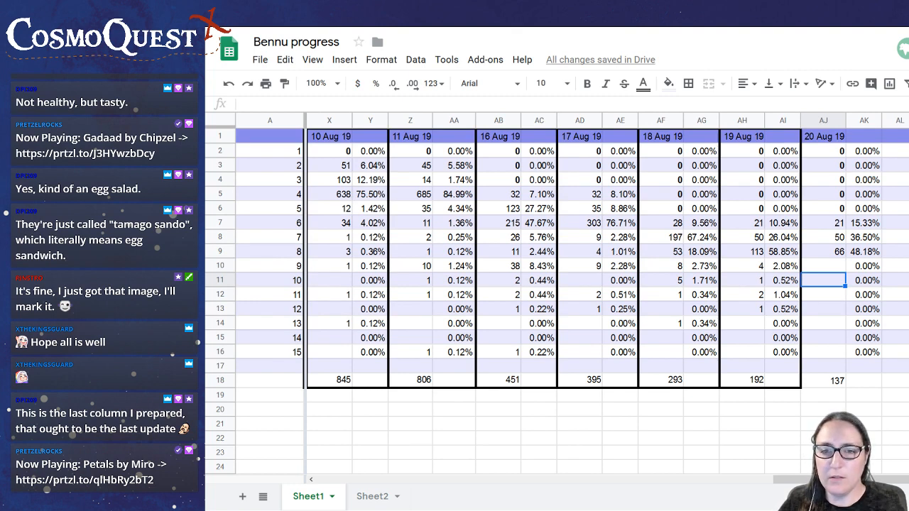
text(1)
key(Return)
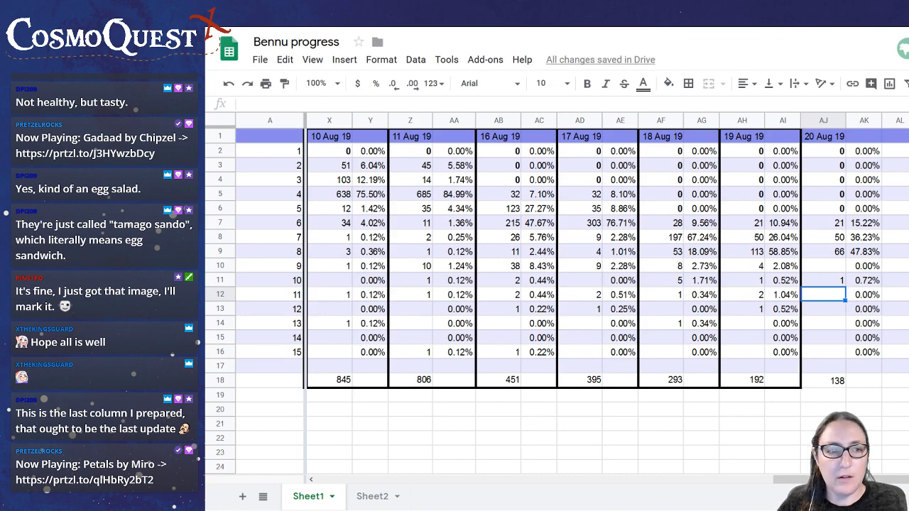
click(828, 313)
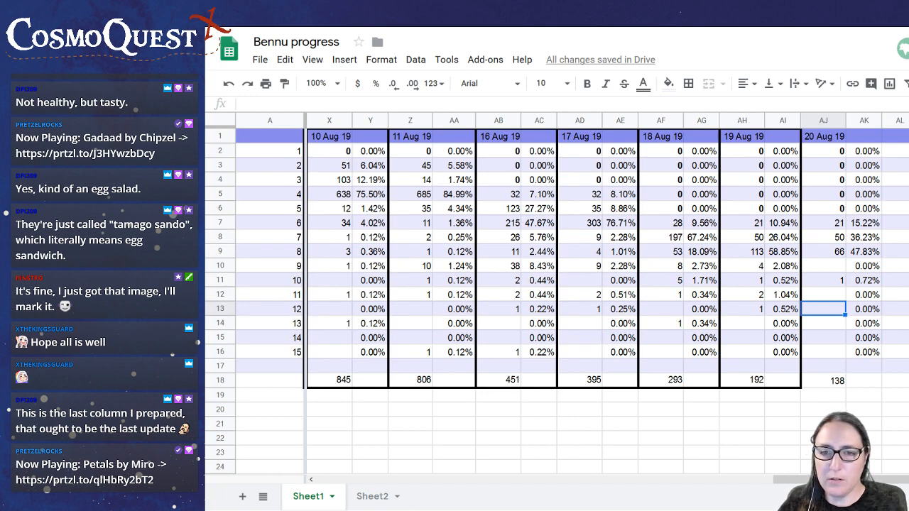
text(1)
key(Return)
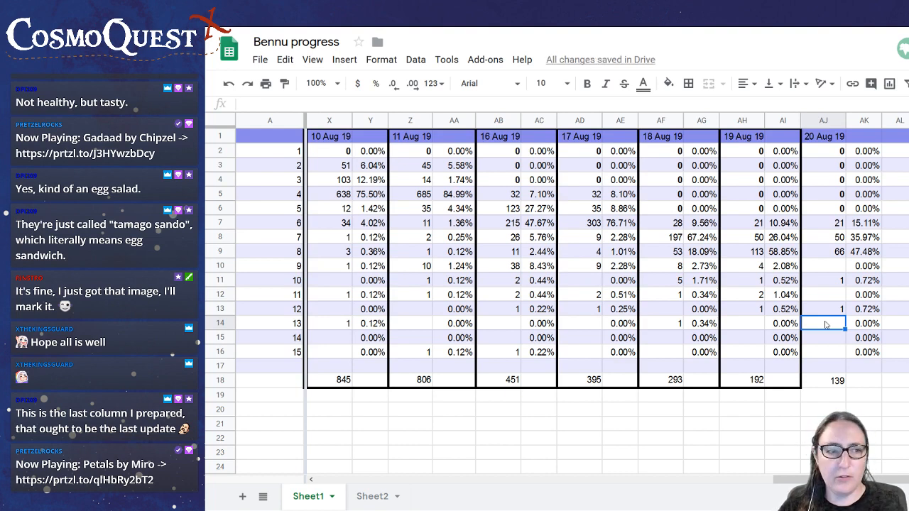
Enter the 20 Aug 19 counts 3 in cell AJ14 and 1 in cell AJ15
text(3)
key(Return)
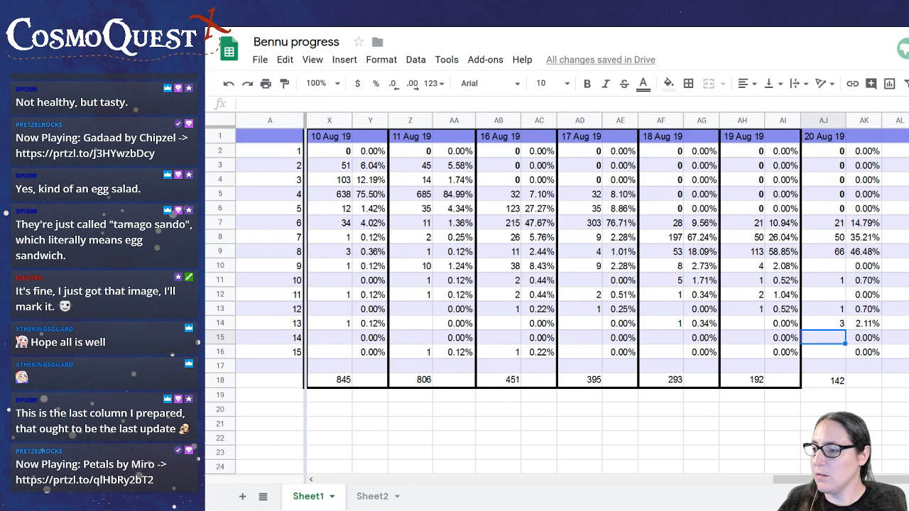
text(1)
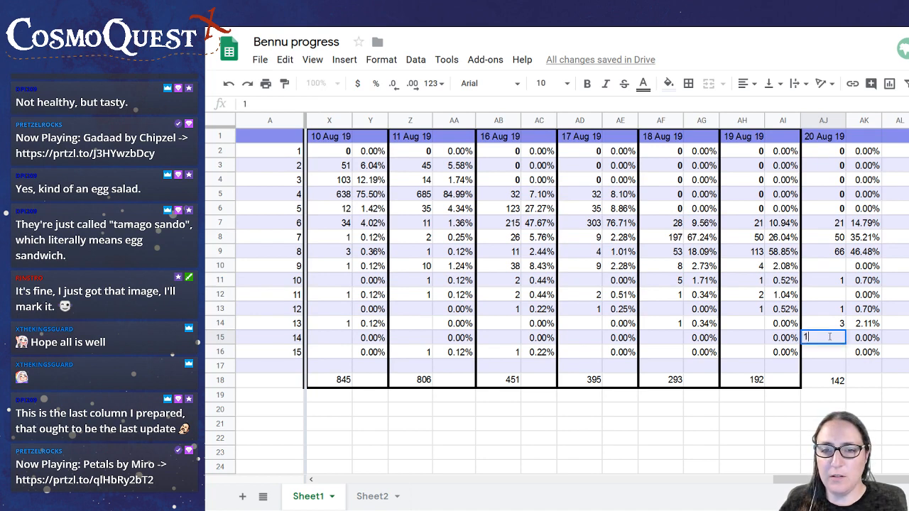
key(Return)
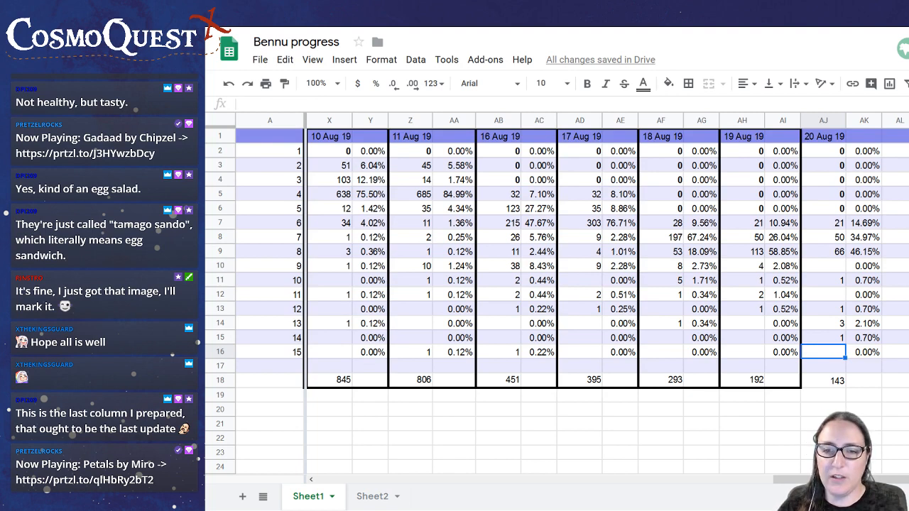
Check the 20 Aug 19 total in AJ18 and compare the counts in rows 7 to 9 with those of 19 Aug 19
click(834, 384)
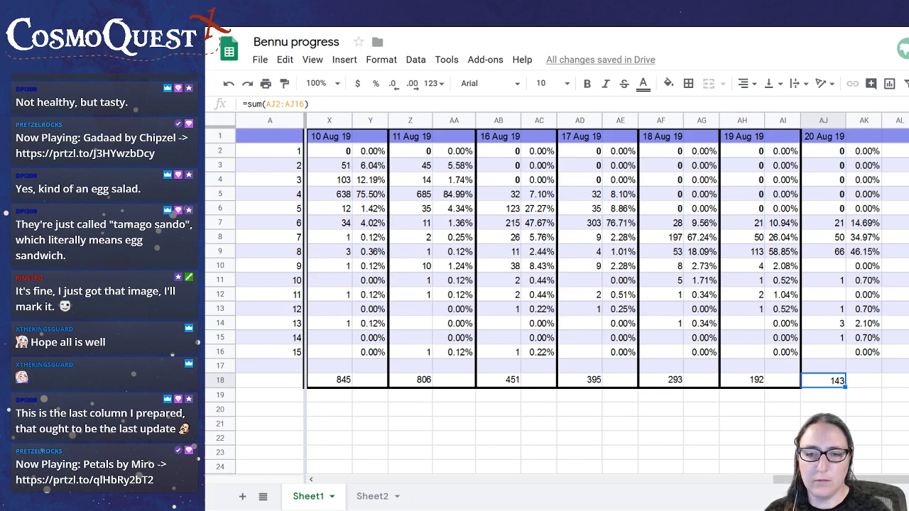
click(856, 383)
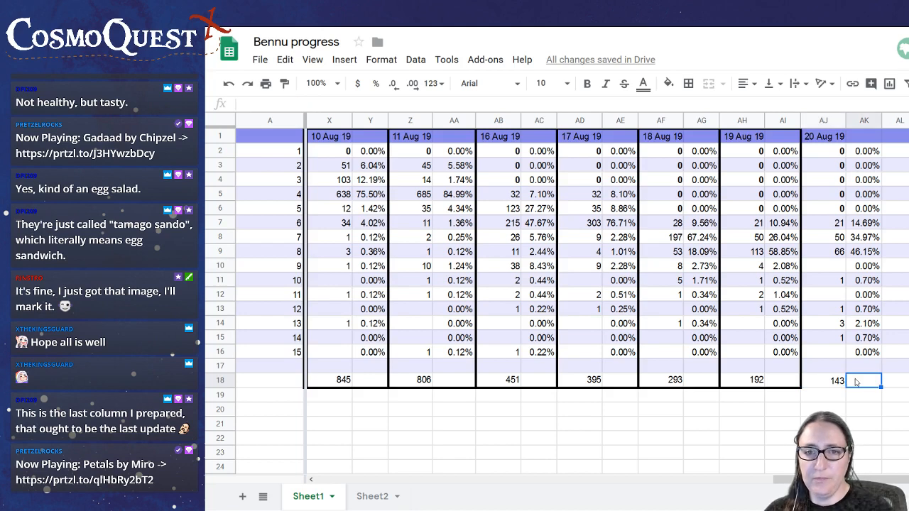
click(744, 234)
click(830, 235)
click(745, 223)
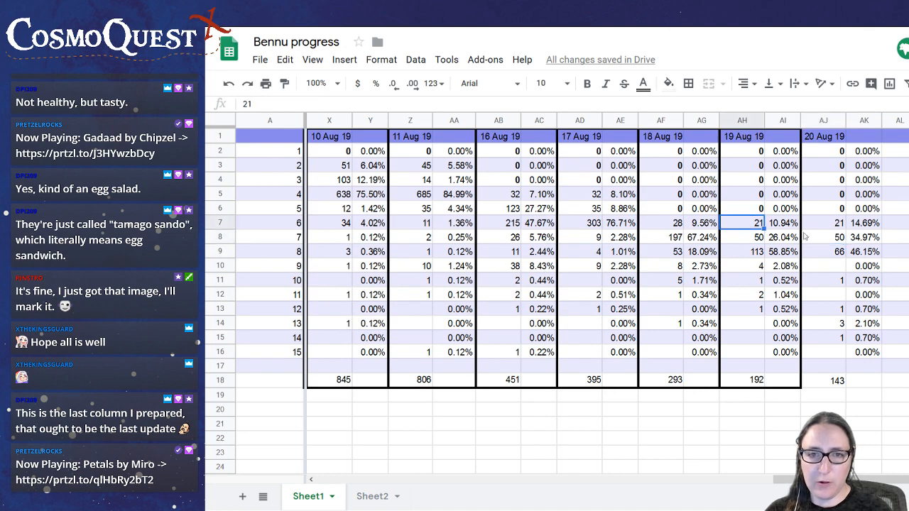
click(826, 227)
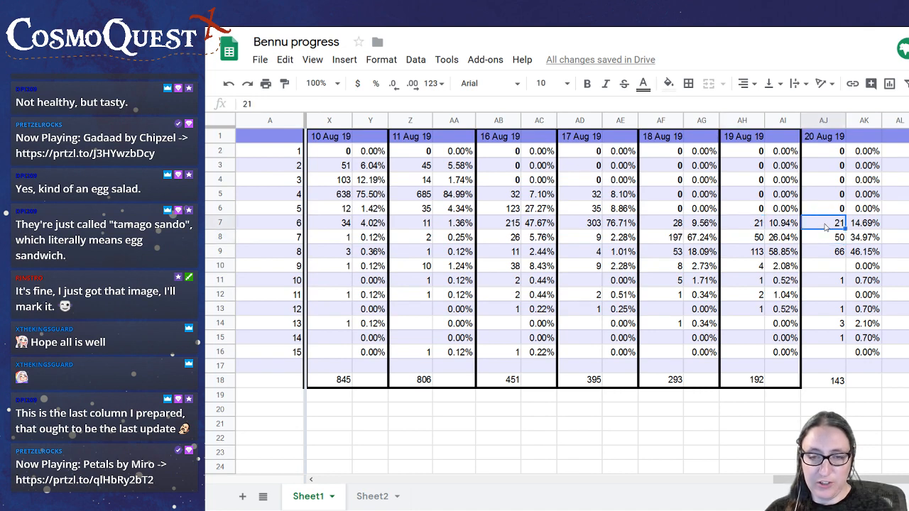
click(742, 253)
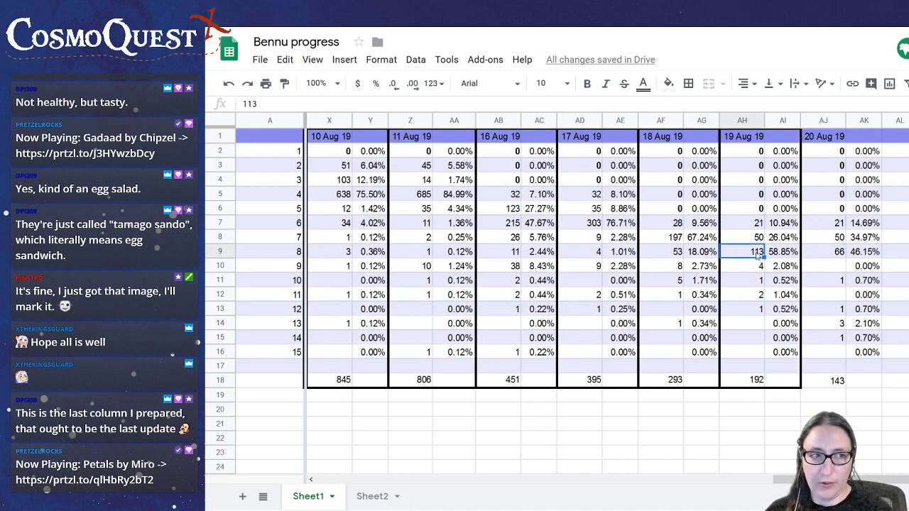
click(828, 253)
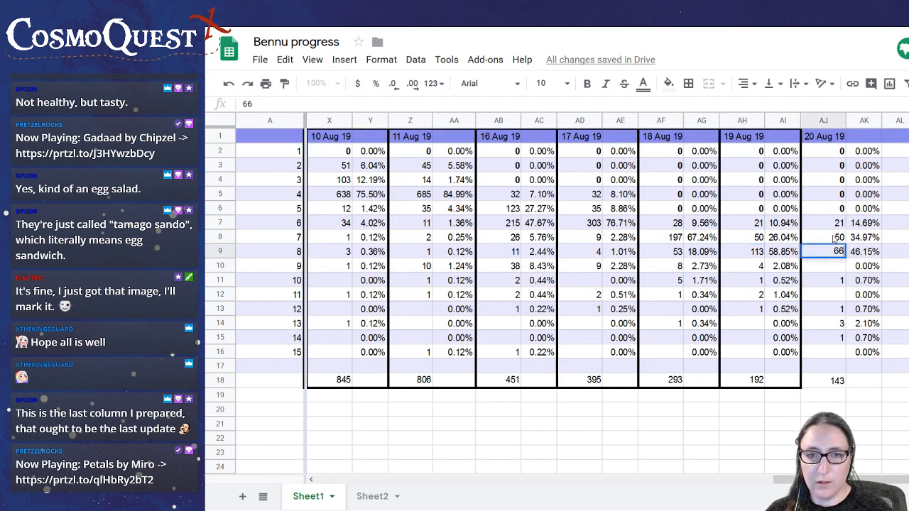
click(824, 226)
click(822, 243)
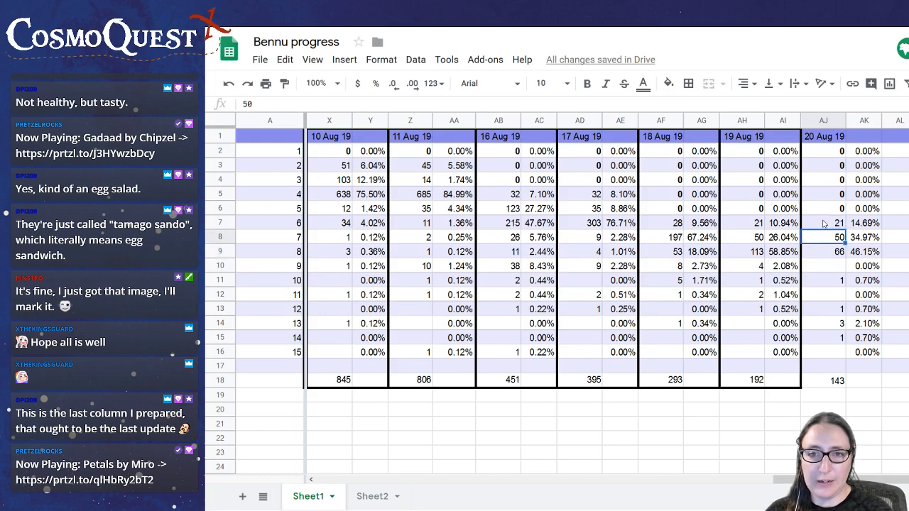
click(824, 224)
click(824, 241)
click(821, 255)
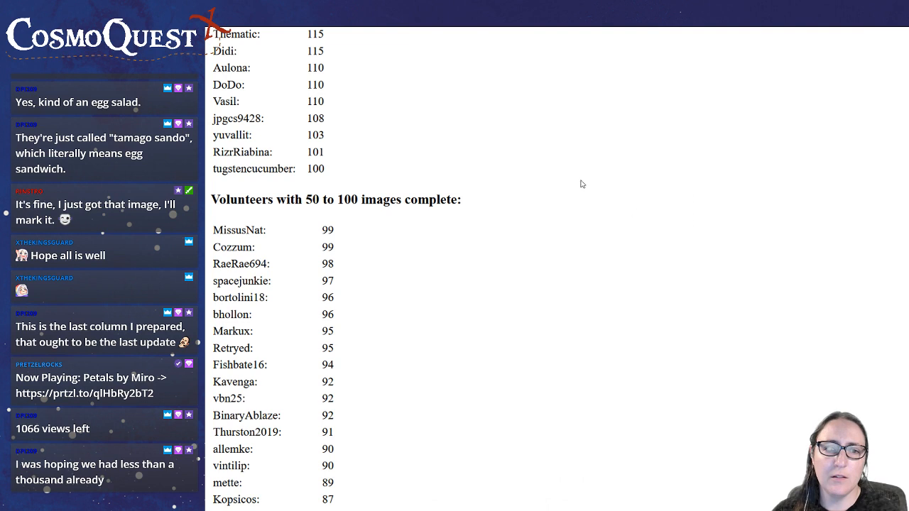
Reload the CosmoQuest leaderboard page and turn on dark mode for it
mouse_move(544, 36)
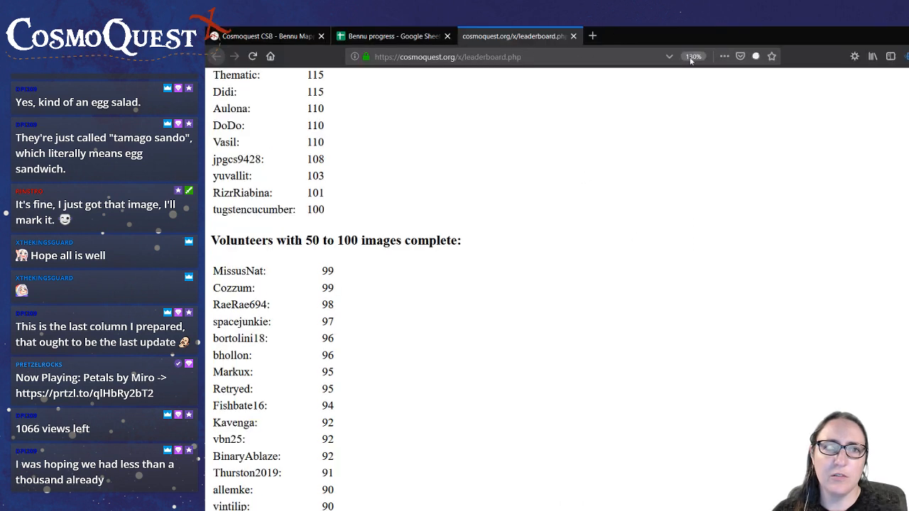
key(F5)
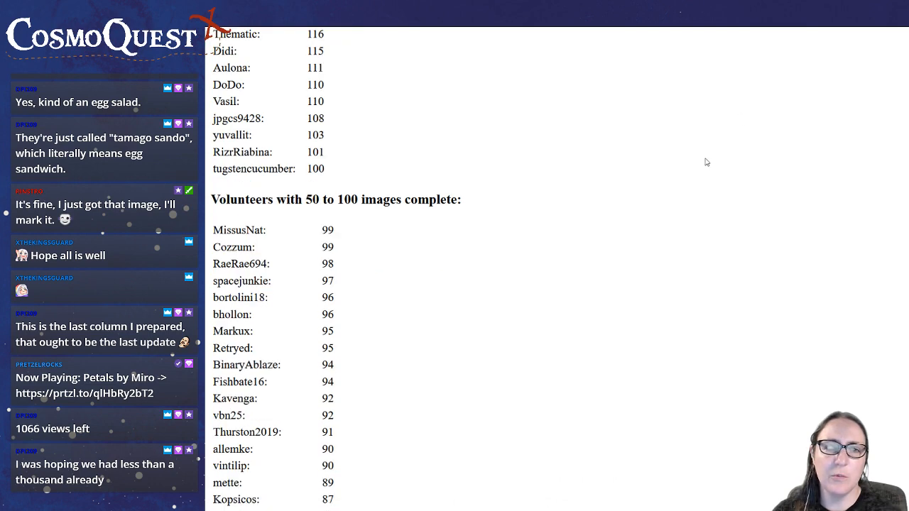
key(alt+shift+d)
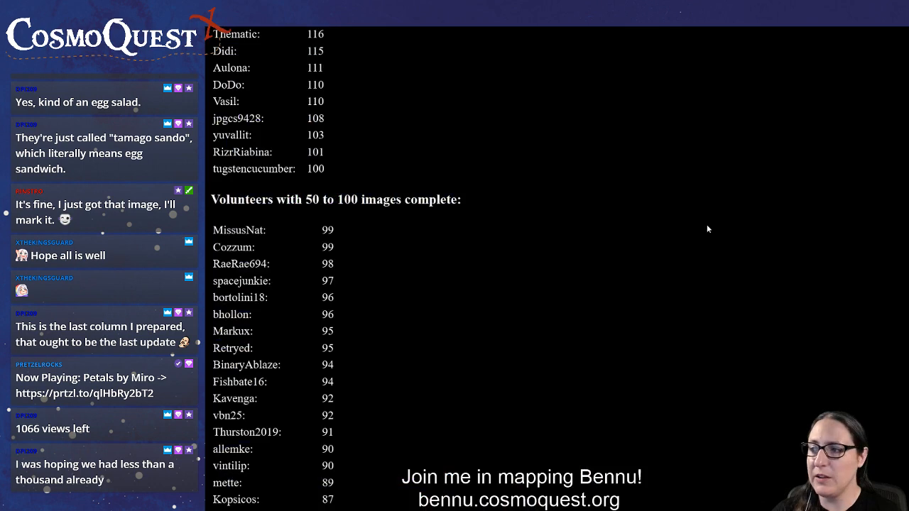
Examine the leaderboard's list of volunteers with 50 to 100 images complete through to its end, highlighting one volunteer's row and count
scroll(660, 214, down, 8)
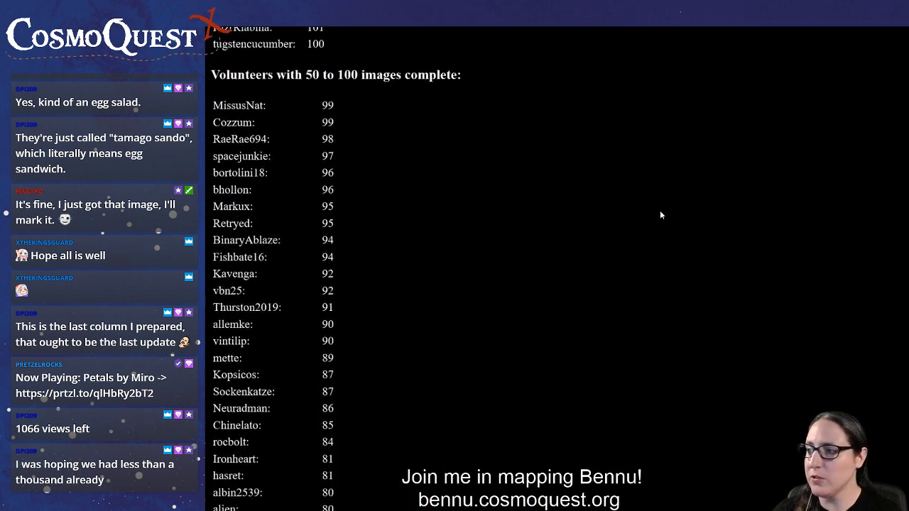
scroll(659, 211, down, 10)
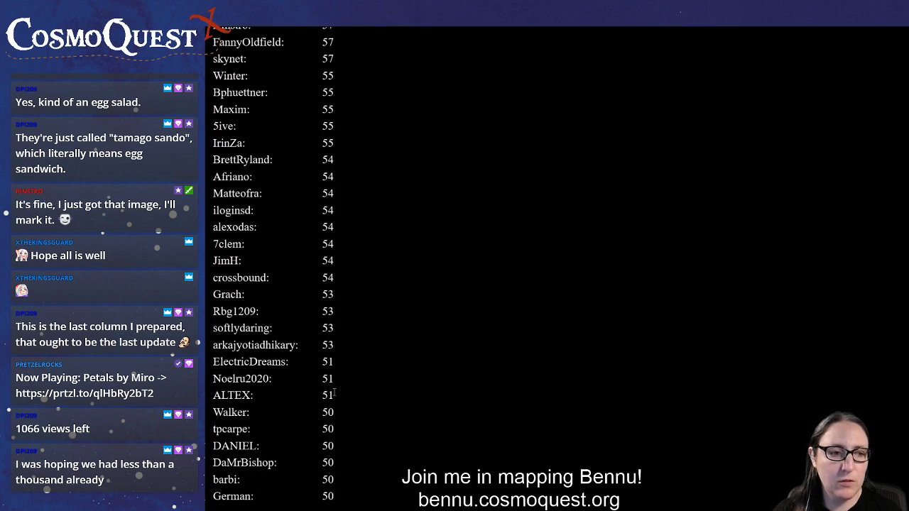
drag(345, 410, 410, 397)
scroll(413, 392, up, 5)
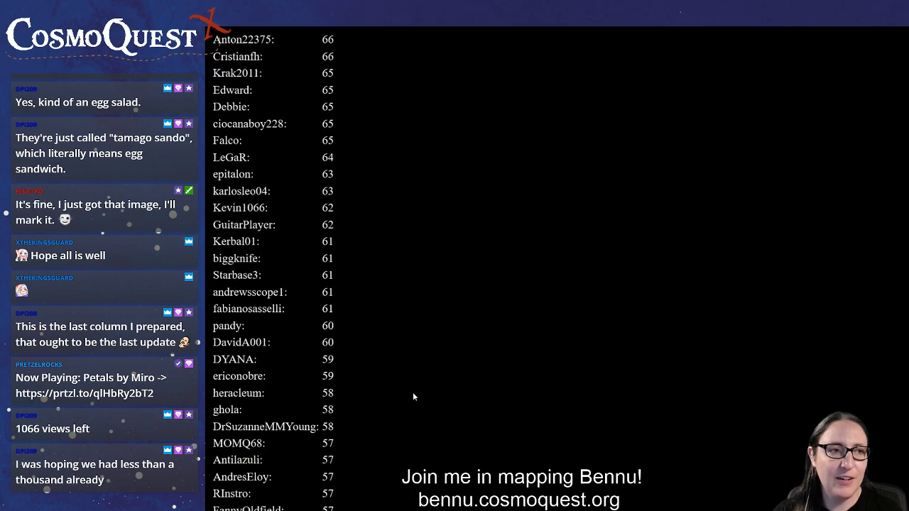
scroll(413, 392, up, 10)
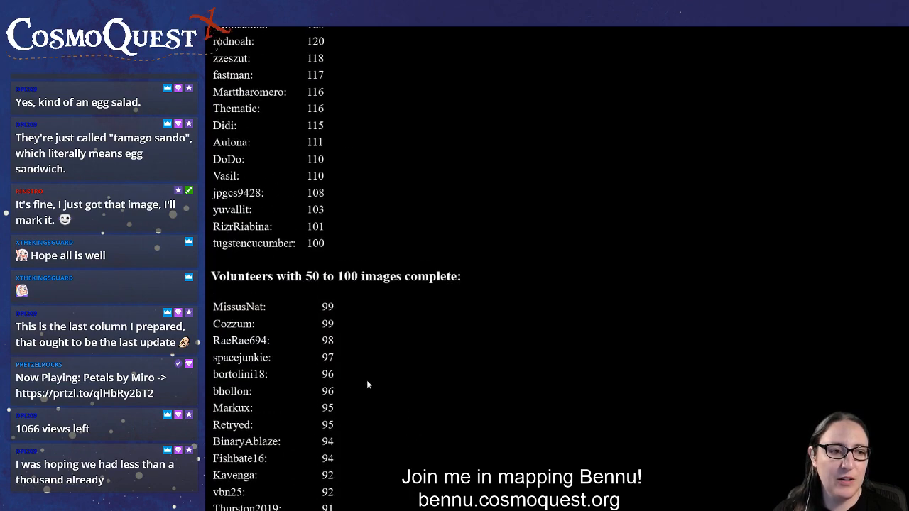
scroll(368, 383, down, 4)
drag(334, 284, 211, 286)
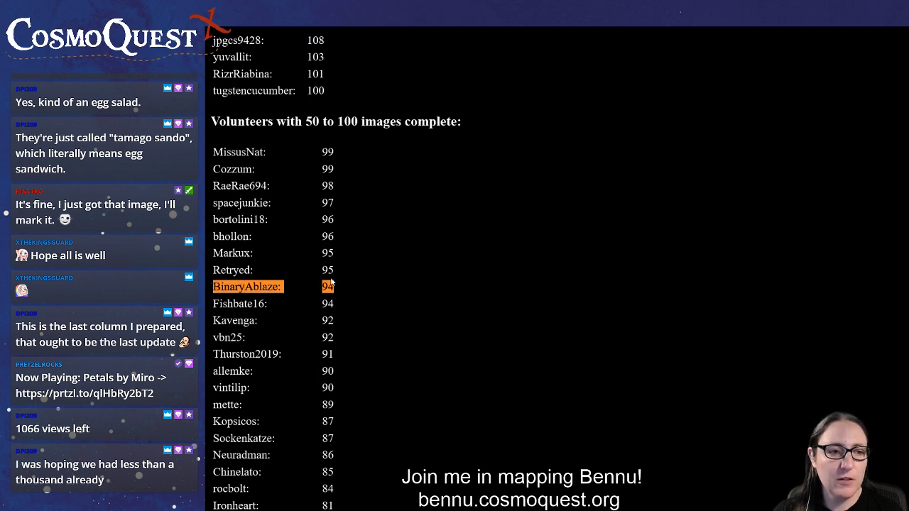
click(360, 288)
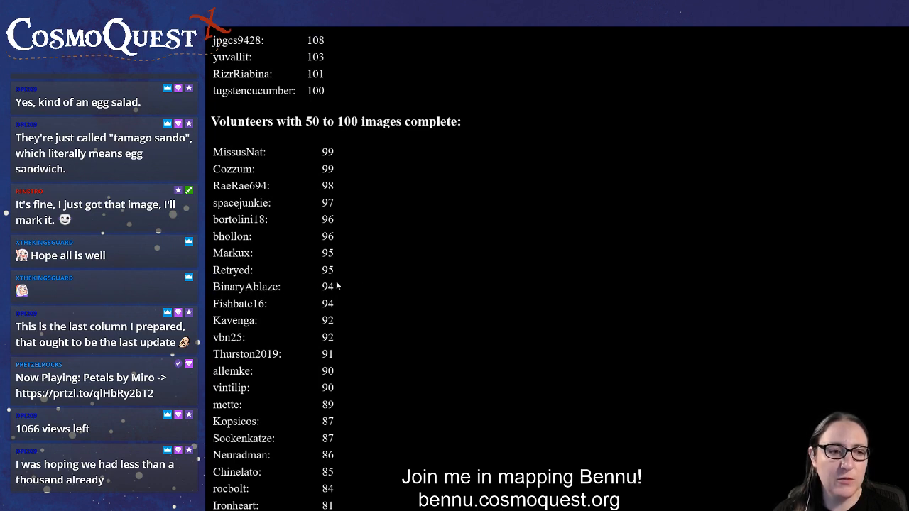
drag(337, 288, 229, 287)
click(342, 283)
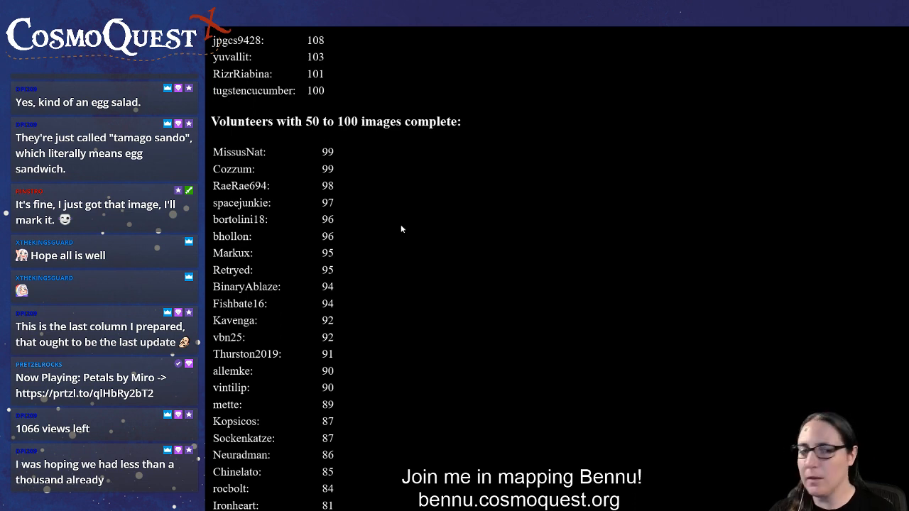
Switch to the Bennu Mappers image and mark the three large boulders along its lower edge with the boulder tool
mouse_move(419, 31)
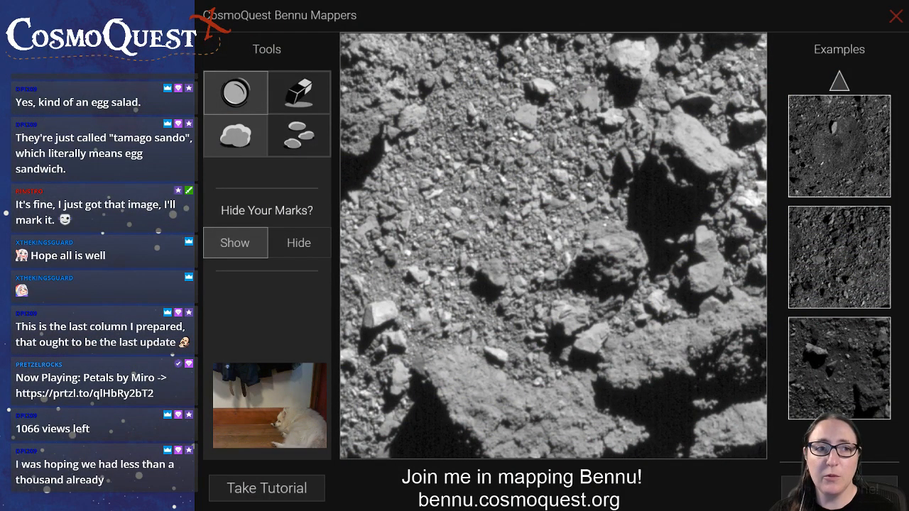
click(235, 135)
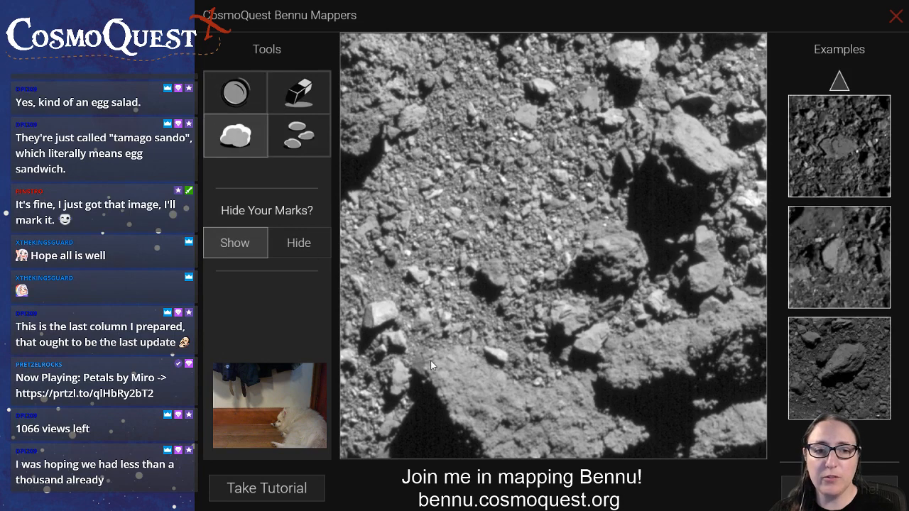
drag(430, 353, 579, 453)
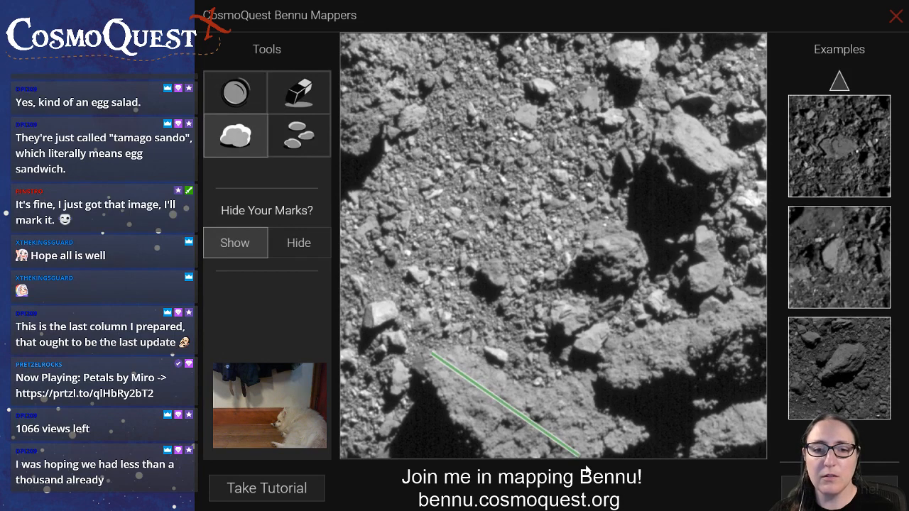
drag(608, 382, 772, 320)
drag(672, 457, 758, 424)
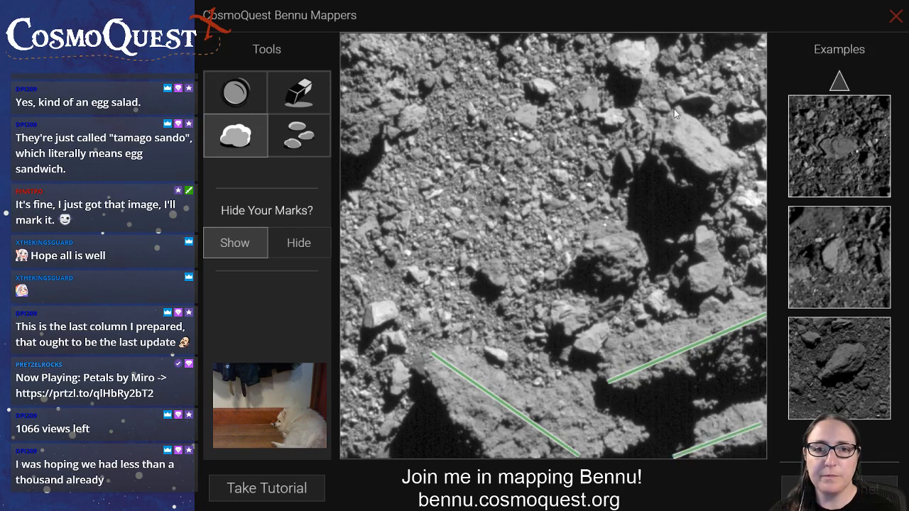
Mark the large boulder in the image's upper right, the one in its upper-left corner and the bright one at its top edge
drag(674, 108, 712, 183)
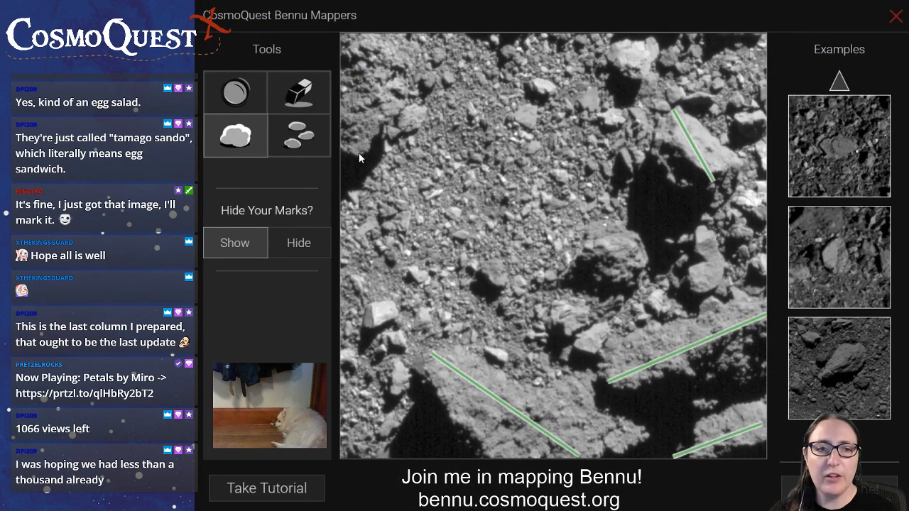
drag(359, 152, 367, 33)
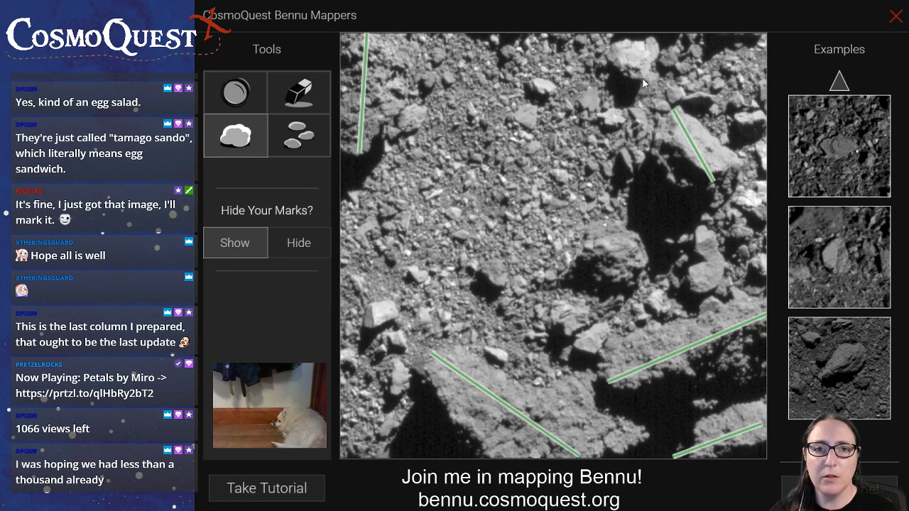
drag(642, 78, 632, 32)
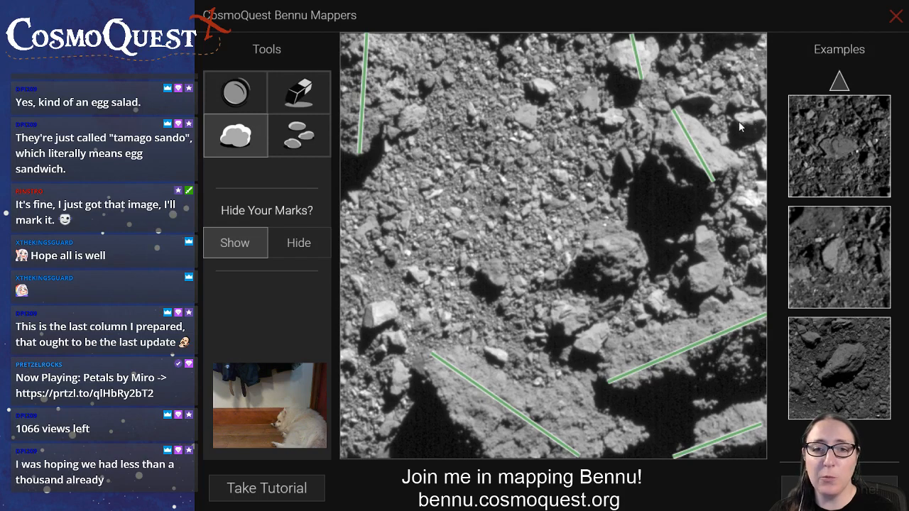
Mark the three smaller boulders around the large upper-right boulder, two of them at the image's right edge
drag(737, 122, 764, 117)
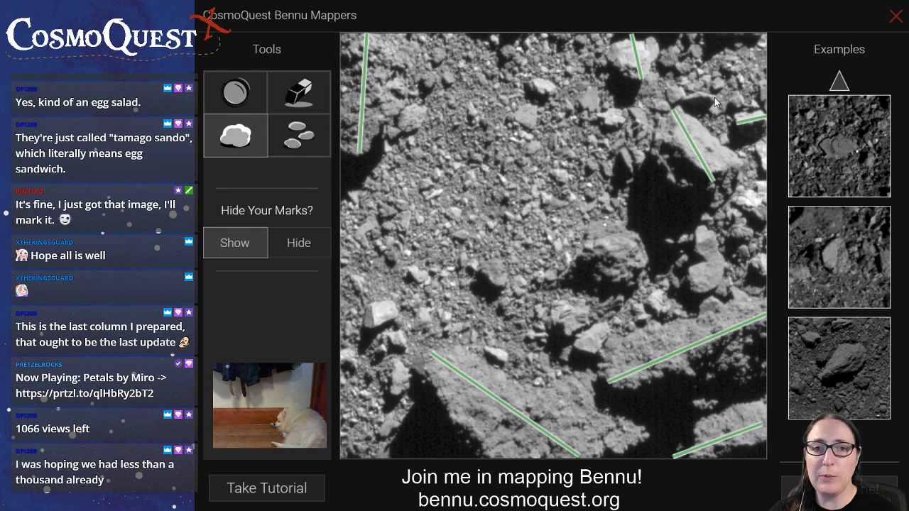
drag(715, 98, 683, 103)
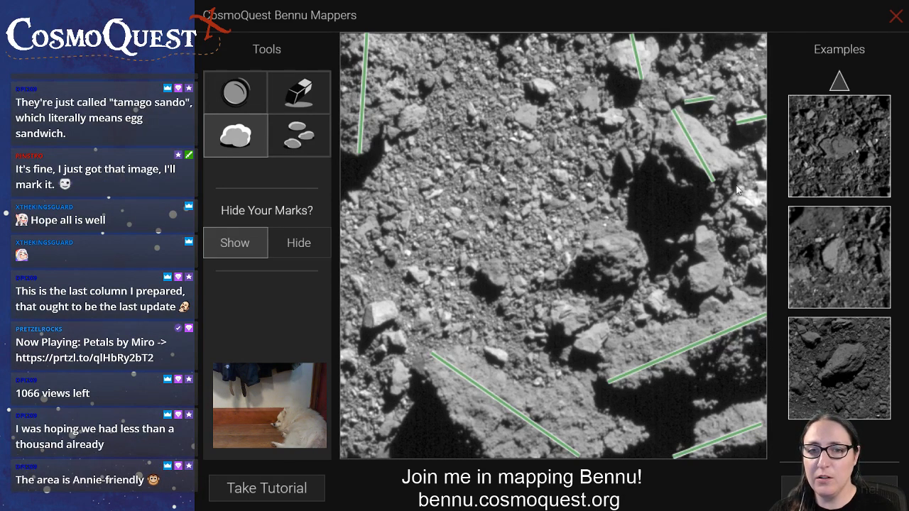
drag(758, 146, 771, 178)
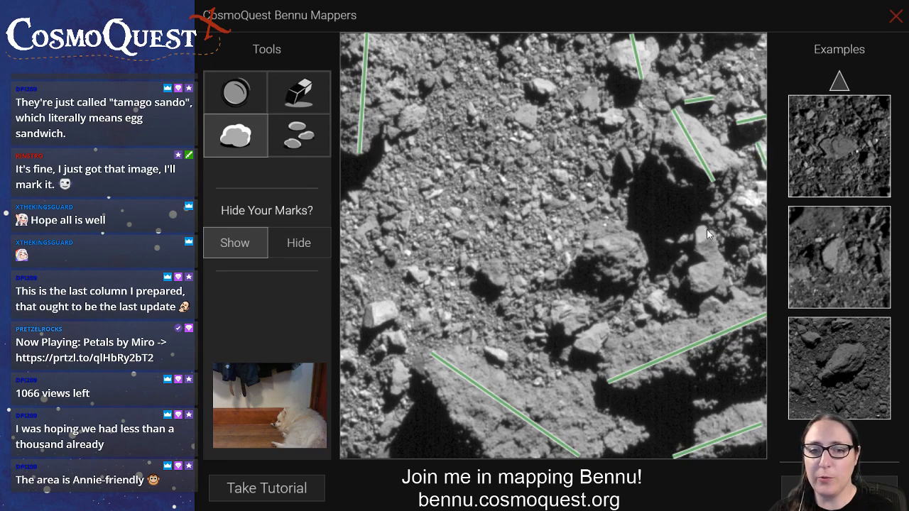
Mark the boulders beside and below the central-right shadow, the bright ones at lower centre and near the left edge, and the small central one
drag(707, 230, 704, 297)
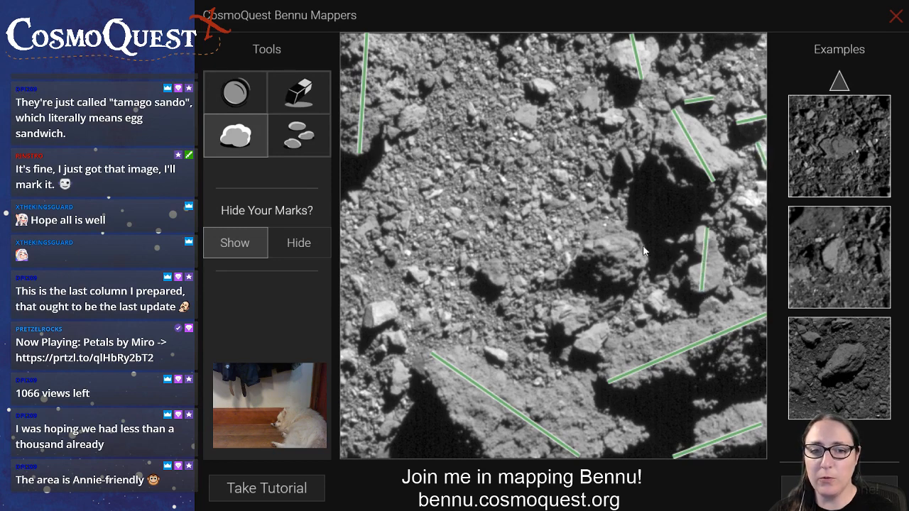
drag(645, 247, 570, 275)
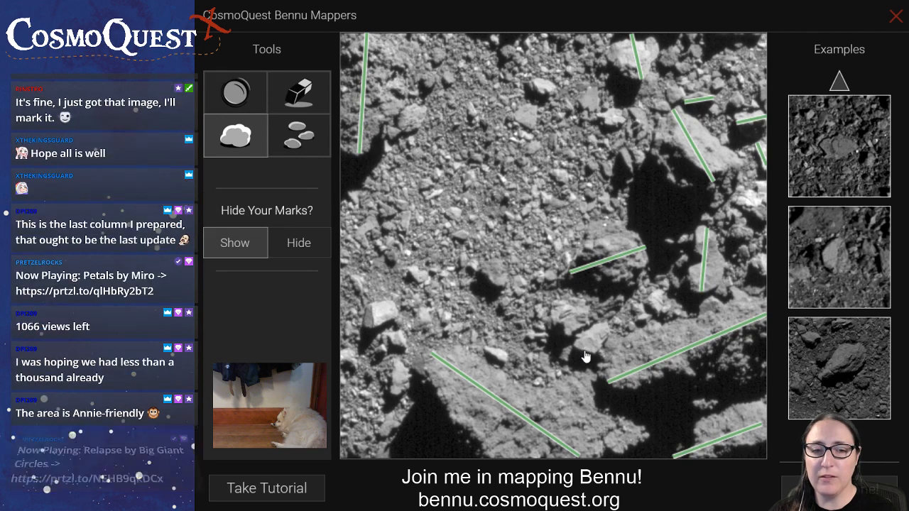
drag(584, 349, 606, 329)
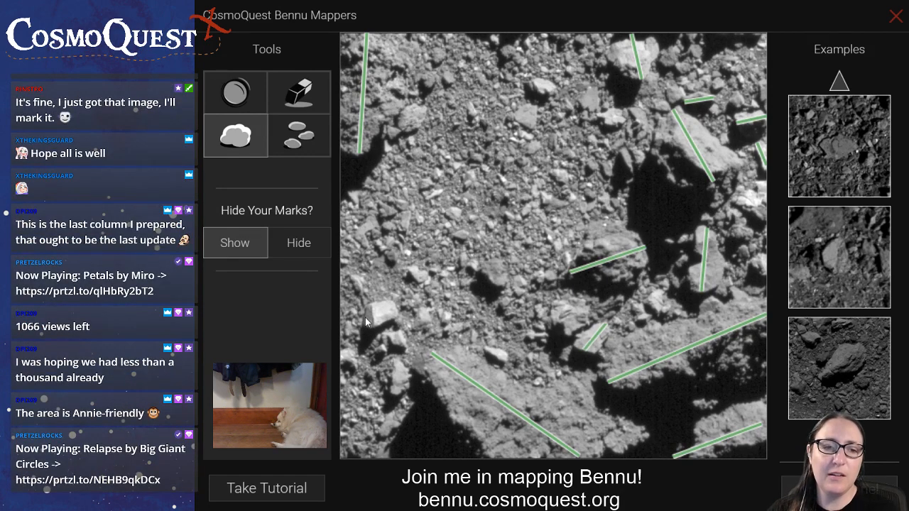
drag(364, 321, 395, 314)
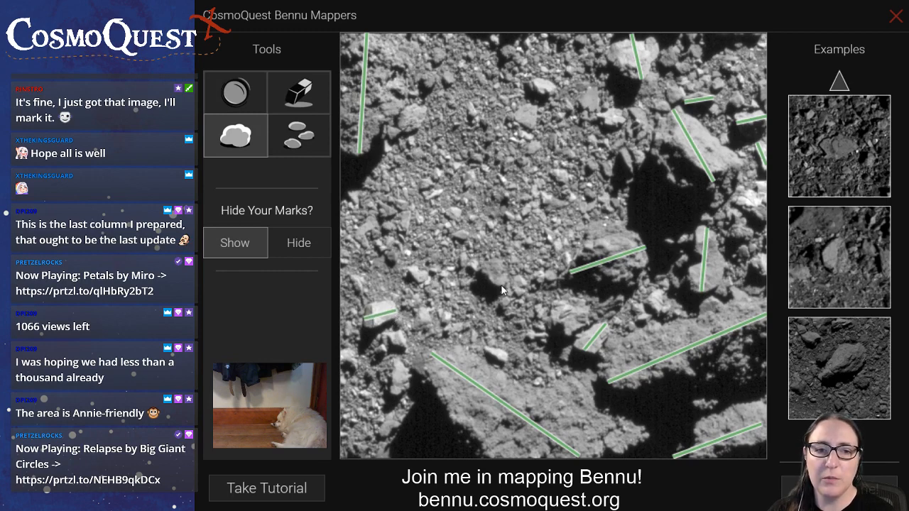
drag(505, 285, 488, 267)
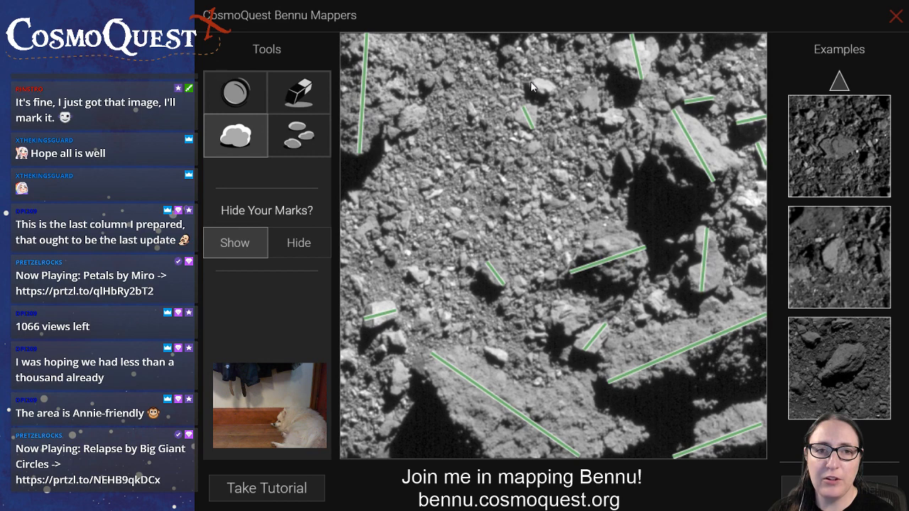
Mark the two small boulders at the image's upper centre, plus one each at upper left, lower left and the right edge
drag(529, 86, 554, 88)
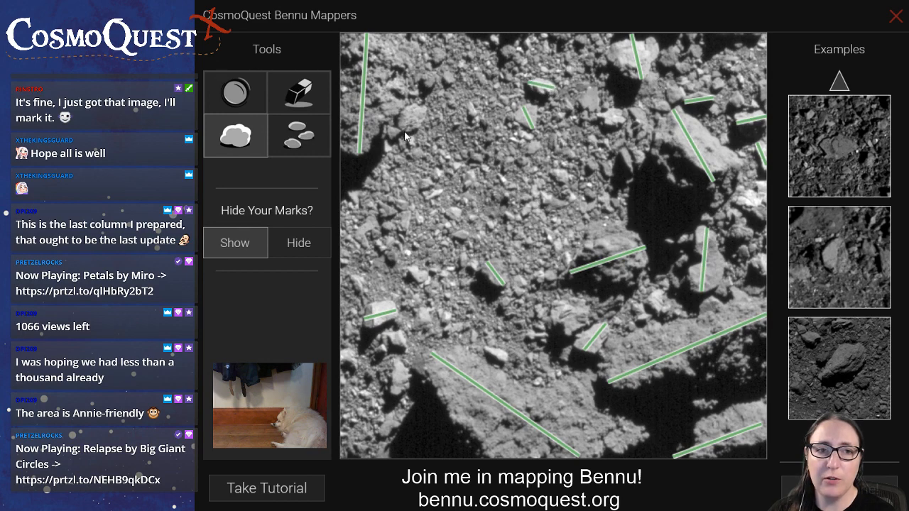
drag(405, 131, 425, 106)
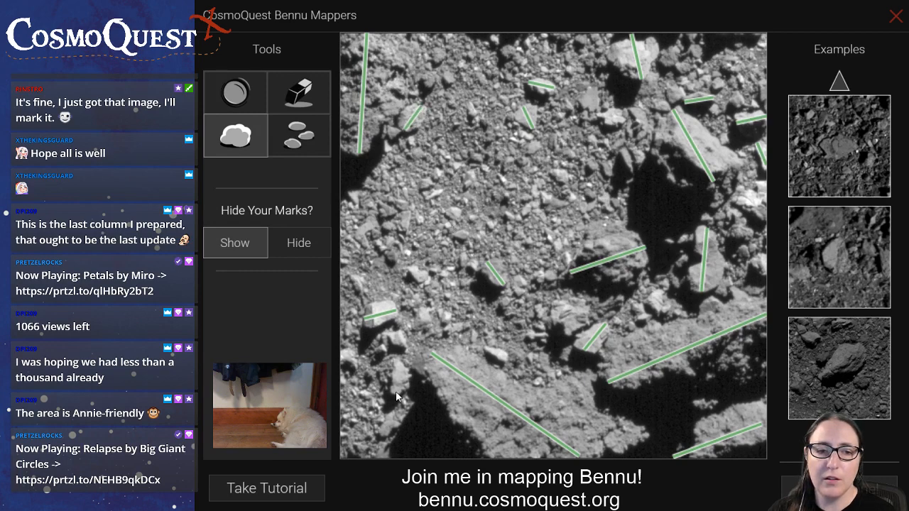
drag(397, 396, 401, 367)
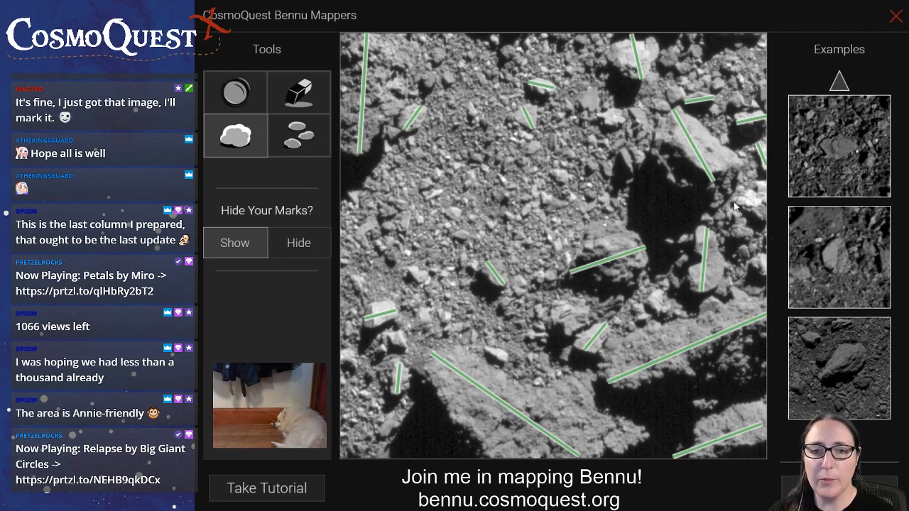
drag(746, 201, 774, 201)
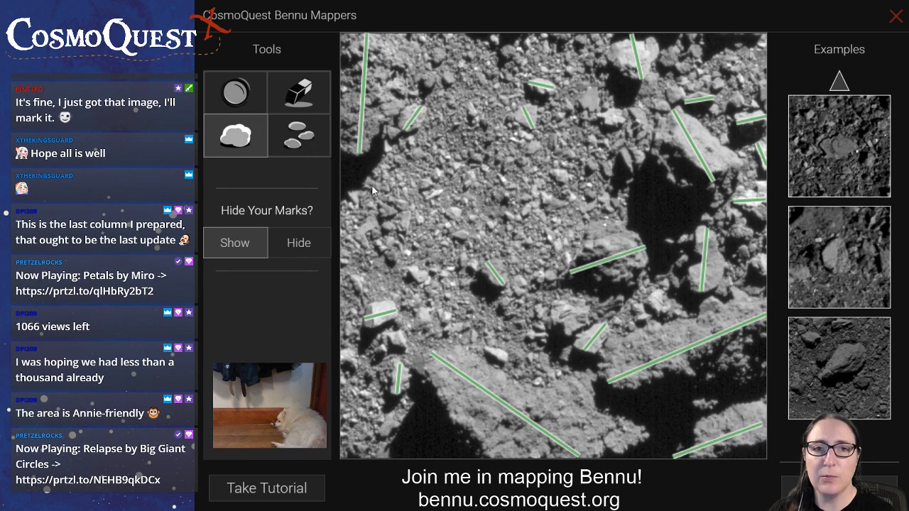
Switch to the rock tool and mark the small rocks in the image's upper left and the cluster near its left edge
click(298, 135)
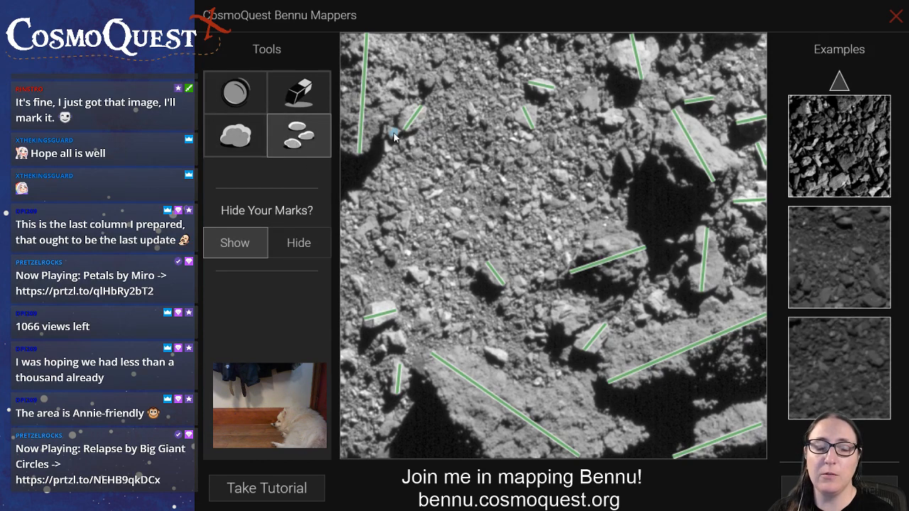
click(437, 57)
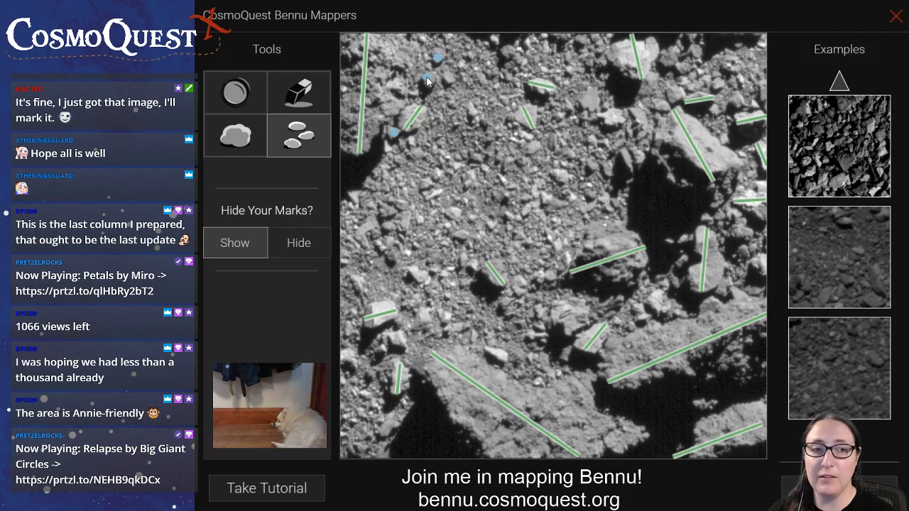
click(385, 213)
click(365, 231)
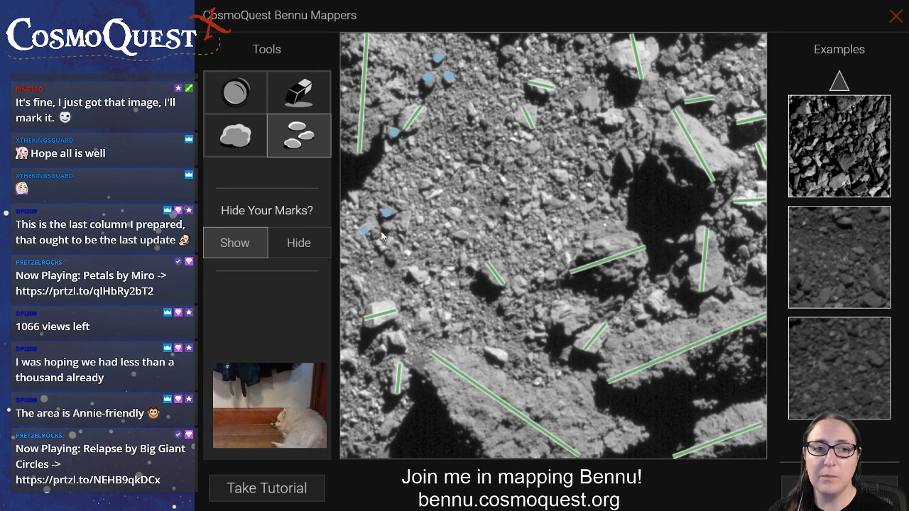
click(403, 203)
click(405, 223)
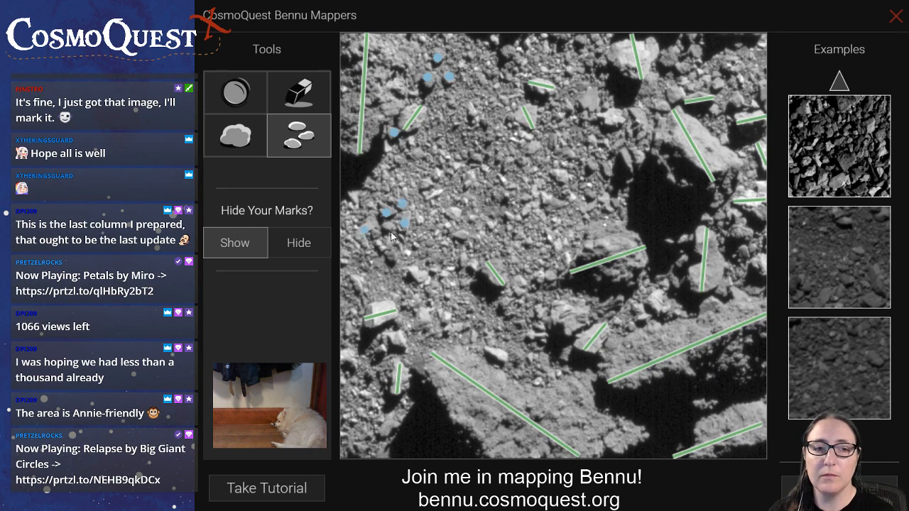
click(390, 226)
click(375, 235)
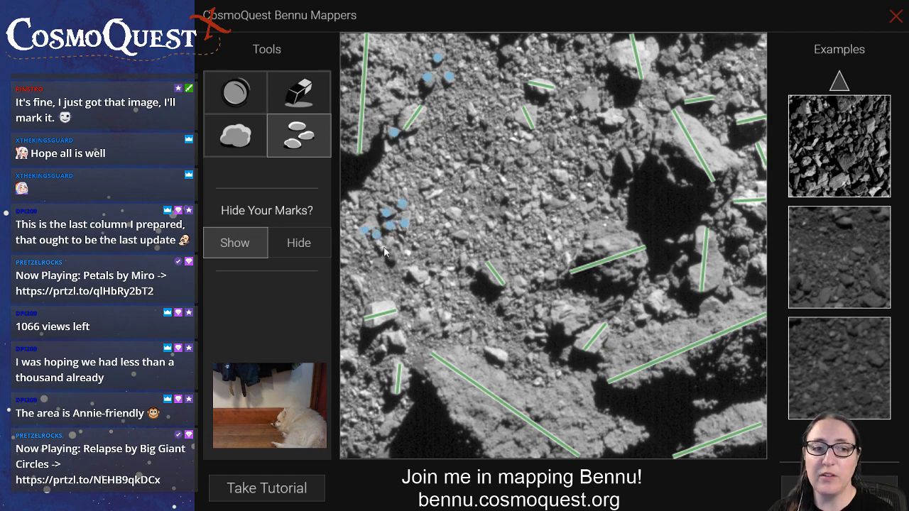
Mark the small rocks in the image's lower left, above, beside and below the bright marked boulder
click(389, 256)
click(417, 276)
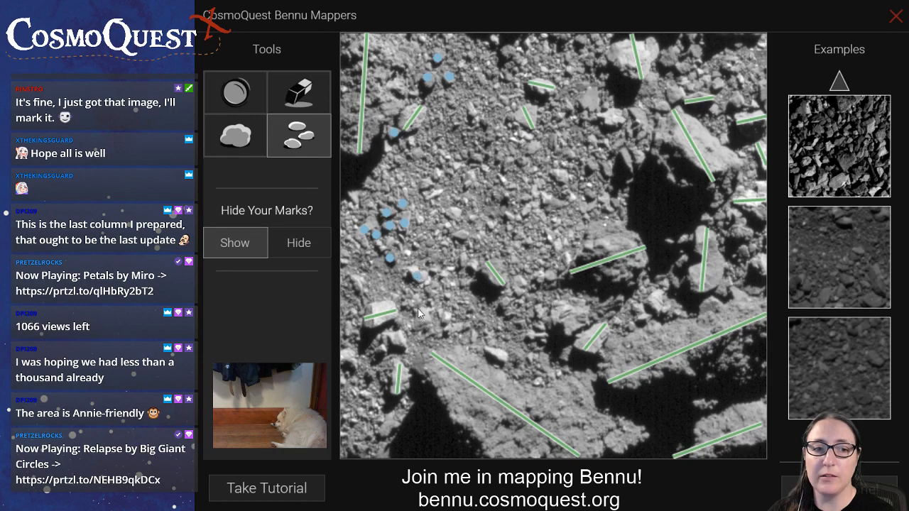
click(422, 317)
click(434, 301)
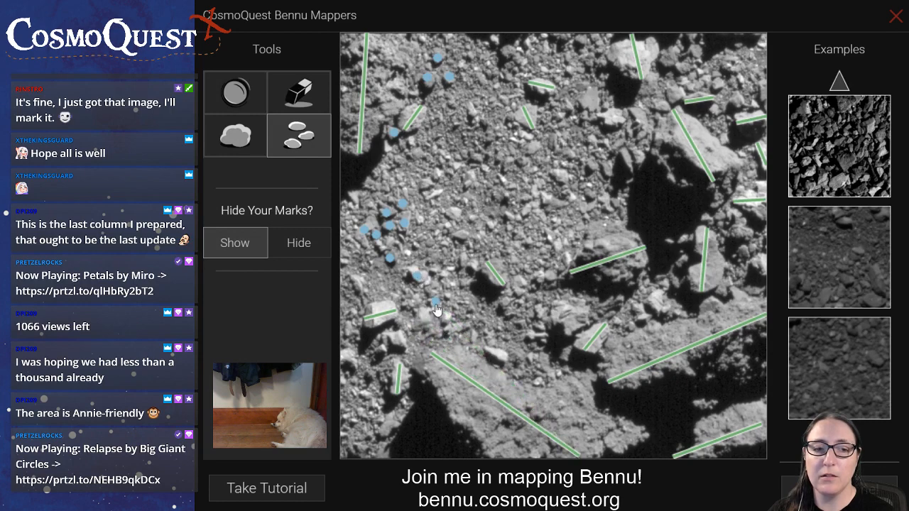
drag(434, 304, 397, 341)
click(380, 348)
click(352, 364)
Mark the rocks running up through the image's left centre, at its top edge, and across its upper right to the right edge
click(463, 237)
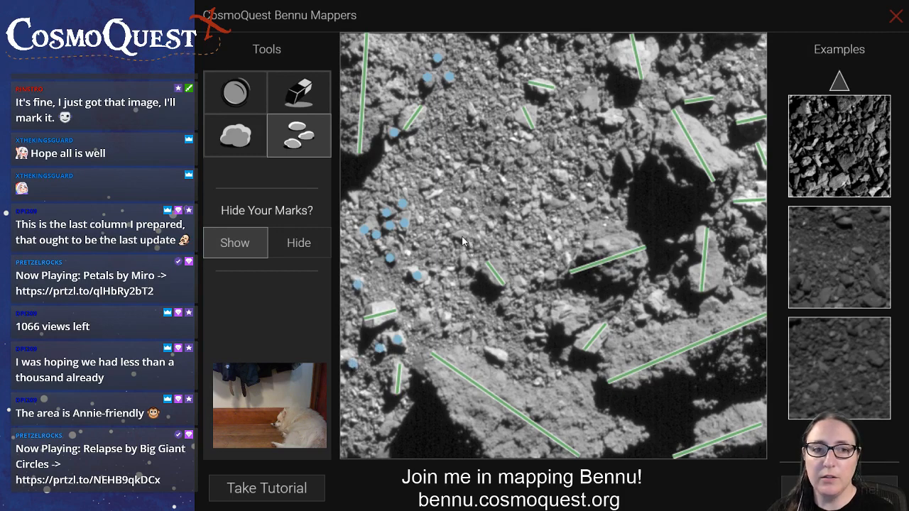
click(437, 175)
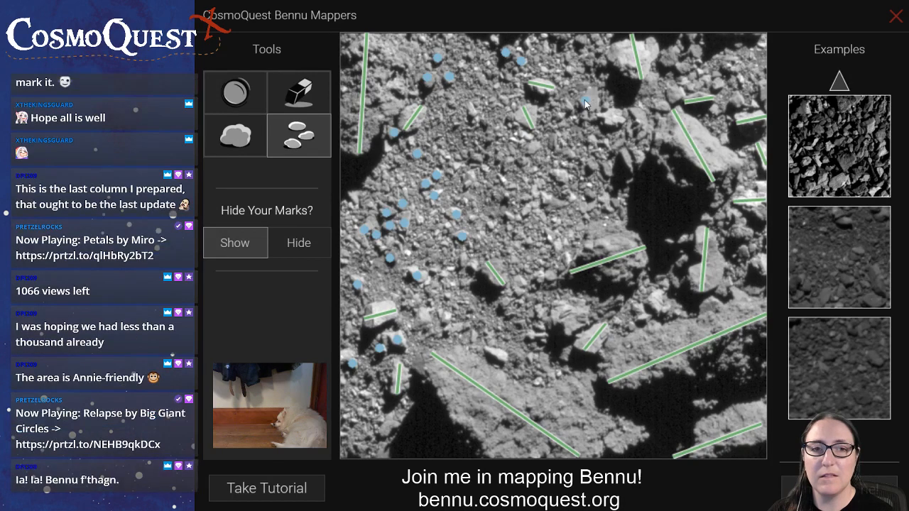
click(585, 101)
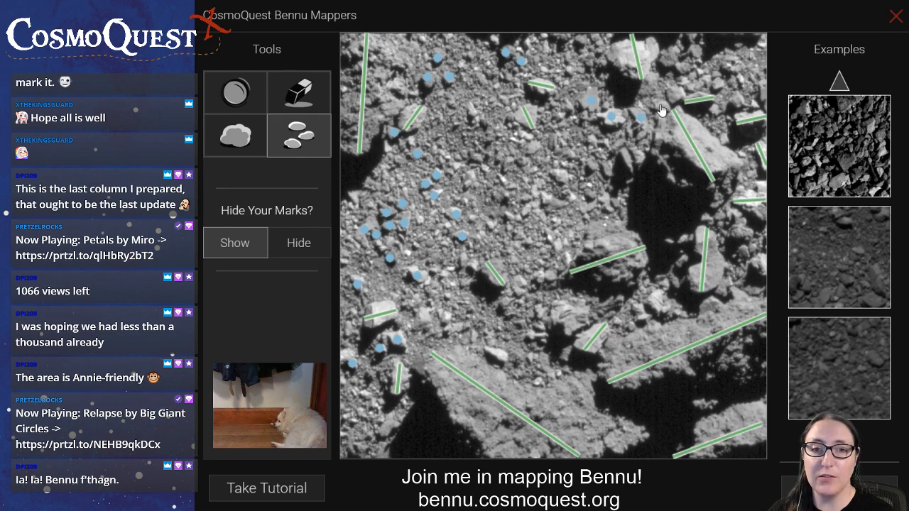
click(644, 96)
click(658, 105)
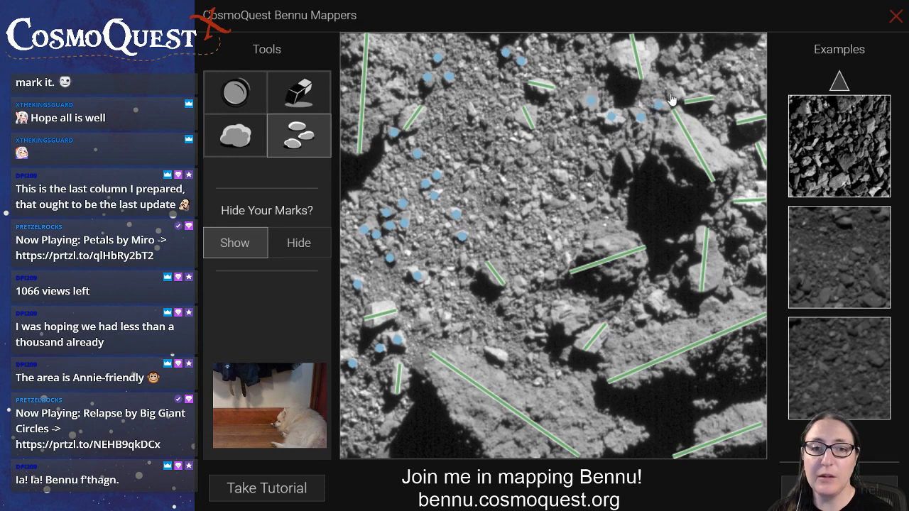
click(677, 84)
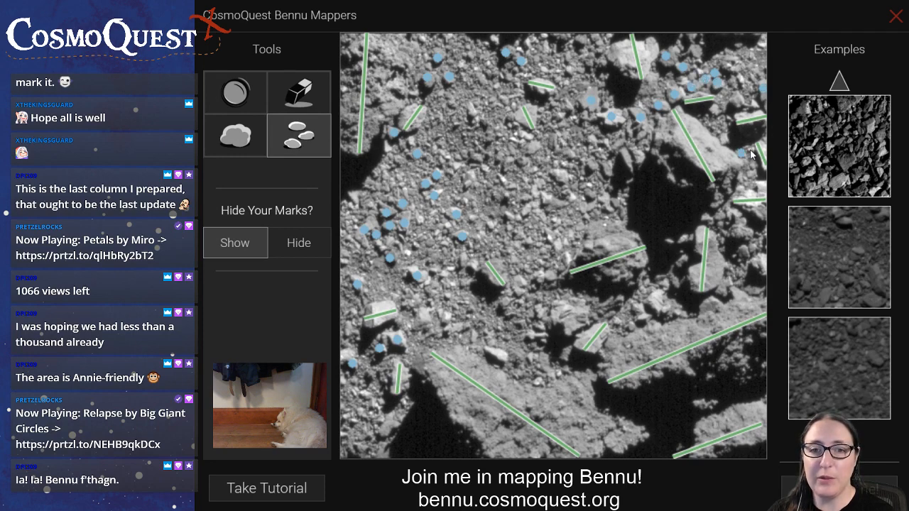
Mark the small rocks around the tall boulder below the central-right shadow, including those toward the image's right edge
click(697, 213)
drag(698, 214, 709, 219)
click(685, 239)
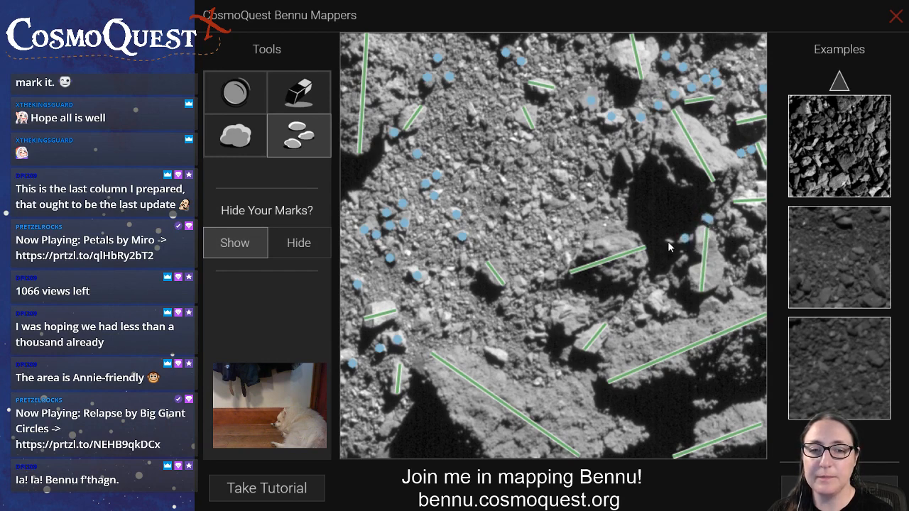
click(668, 242)
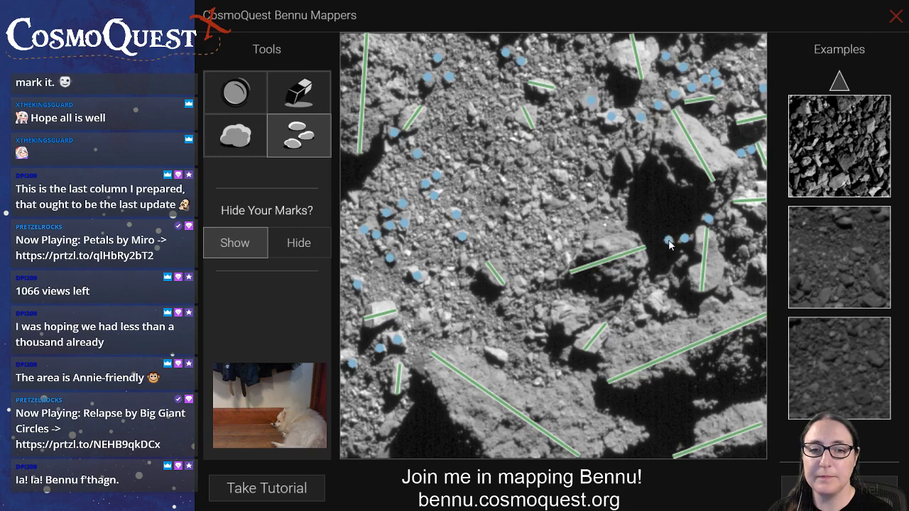
click(743, 250)
click(737, 234)
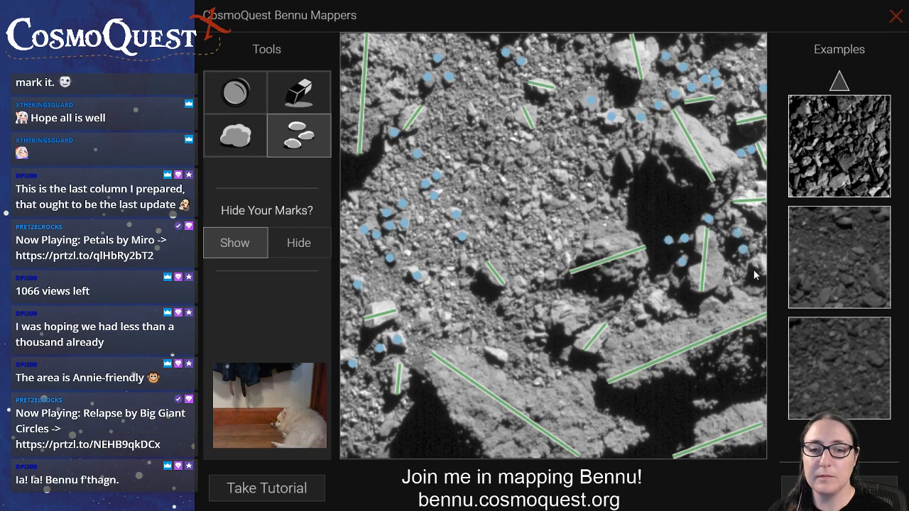
Mark the rocks along the upper edges of the large lower boulders and the one in the shadow between them
click(637, 309)
click(662, 305)
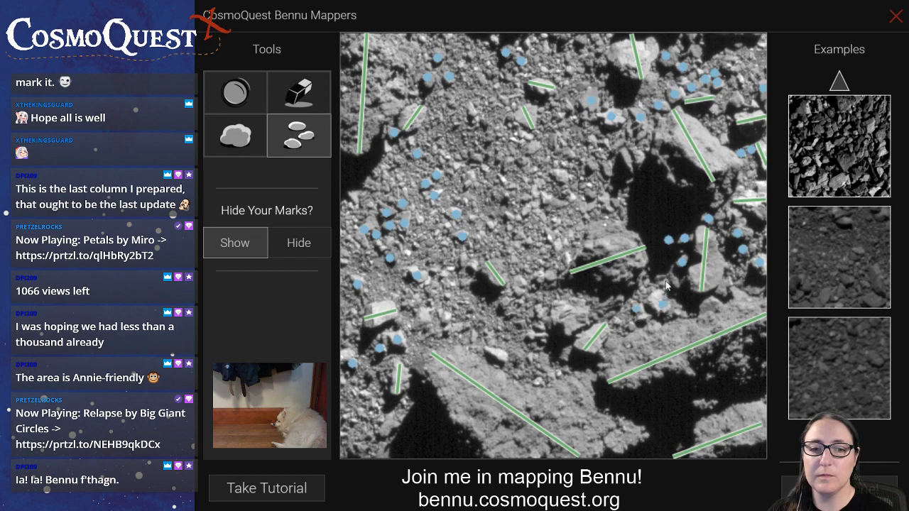
click(620, 299)
click(583, 316)
click(564, 313)
click(540, 336)
click(497, 355)
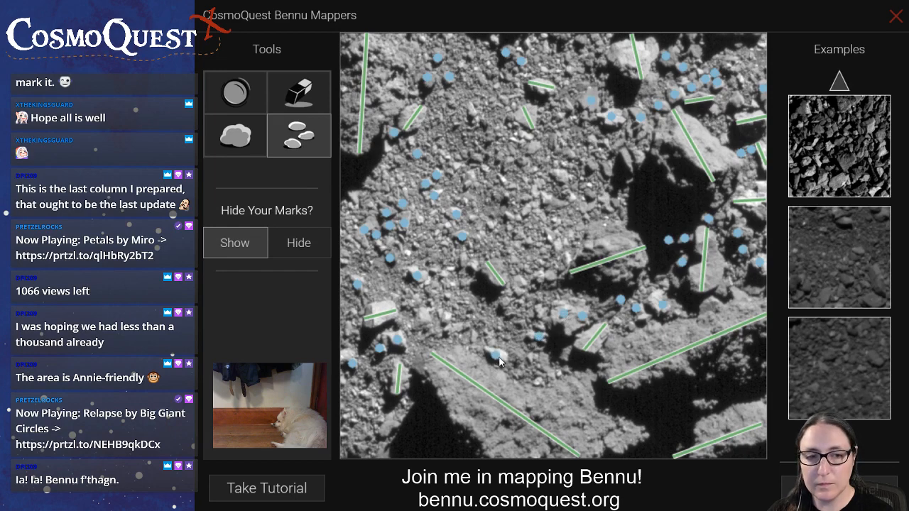
click(537, 382)
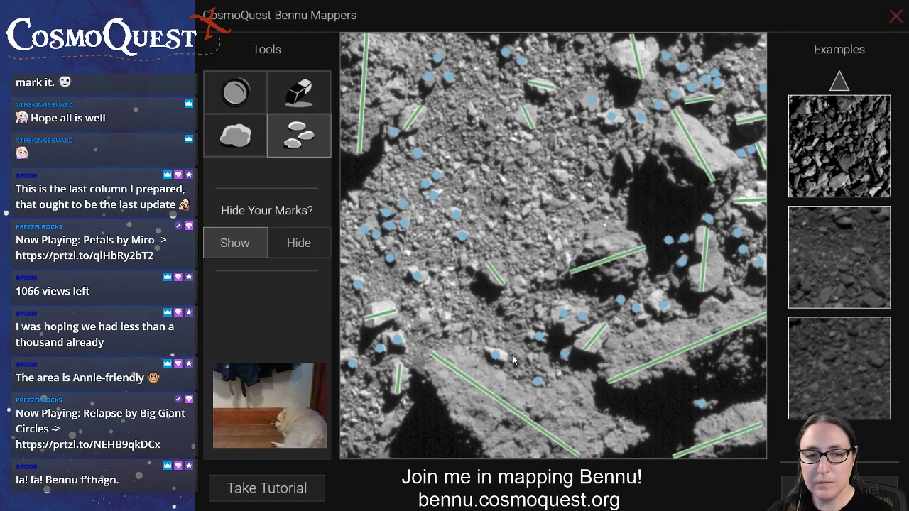
Mark the rocks between the bright lower-left boulder and the small central boulder, repositioning one dot onto its rock
drag(452, 320, 447, 317)
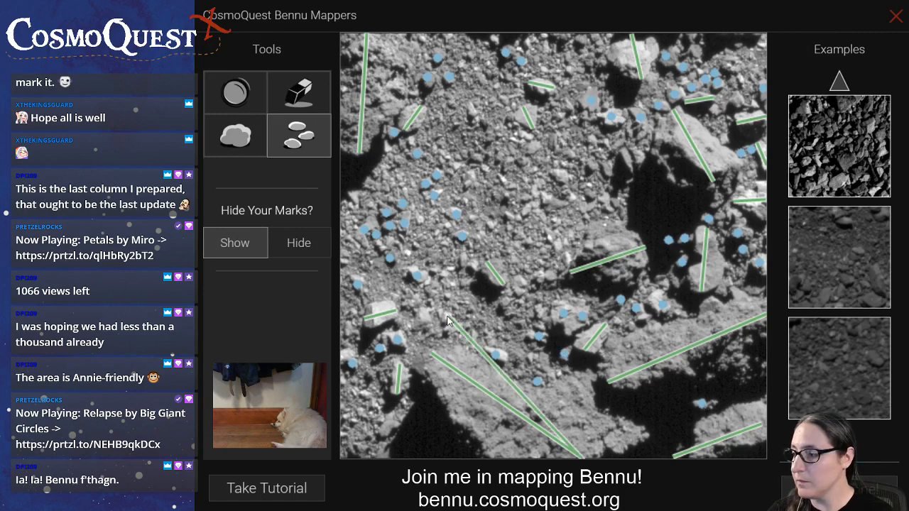
click(439, 304)
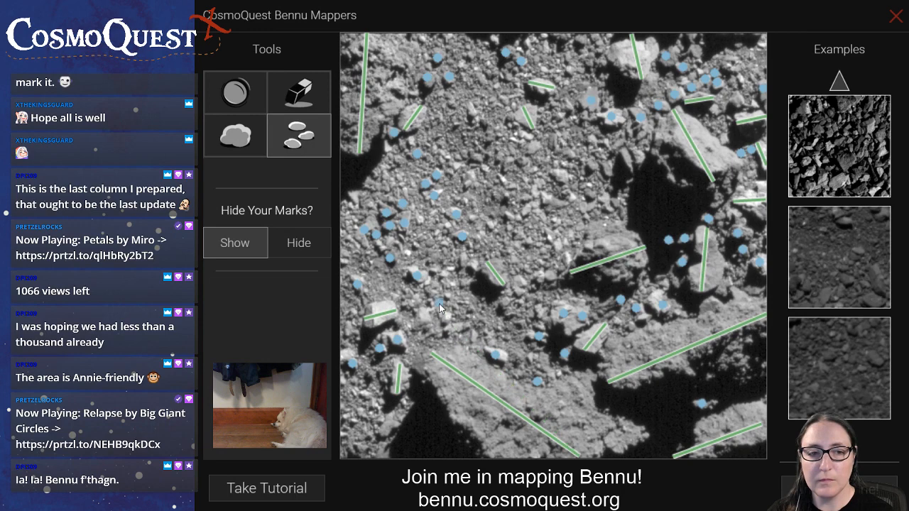
drag(438, 304, 445, 316)
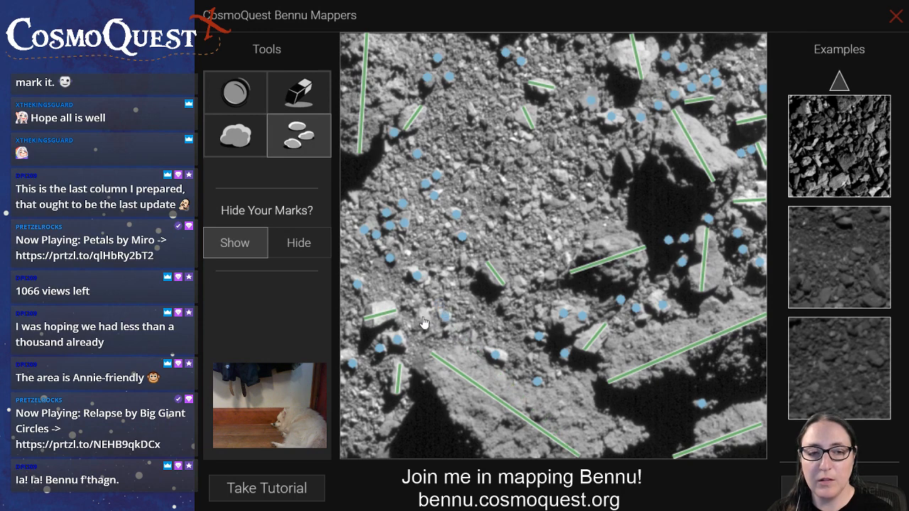
click(423, 313)
click(446, 274)
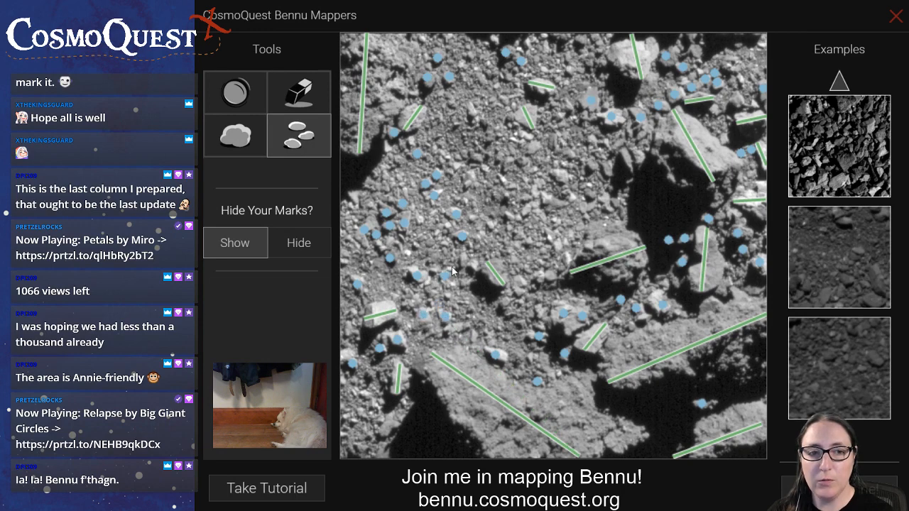
Mark the remaining rocks around the small central boulder and in the image's upper centre
click(462, 259)
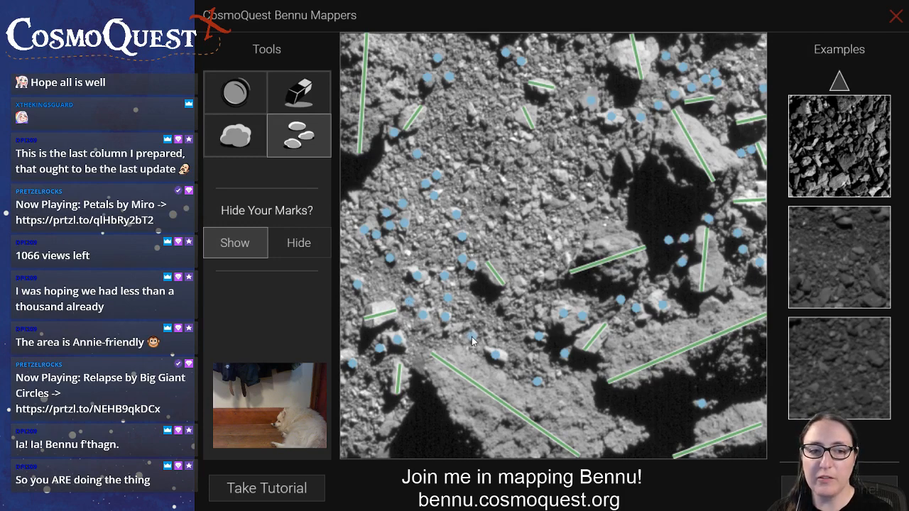
click(508, 312)
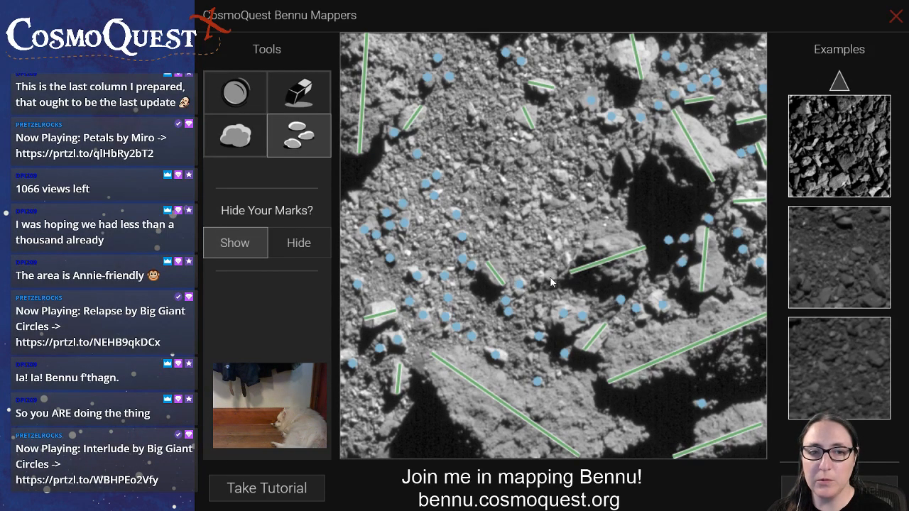
click(476, 160)
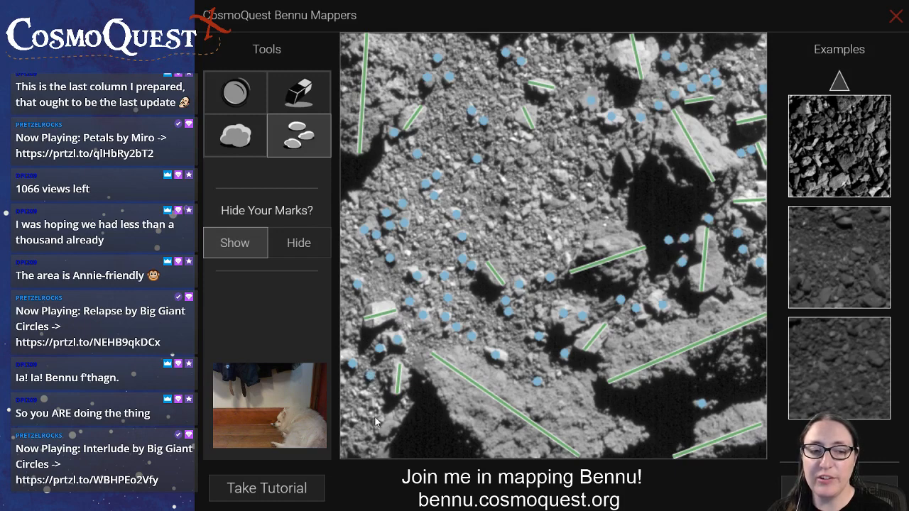
Mark small rocks in the gravel between the image centre and the central-right shadow, plus one near the upper edge
click(593, 166)
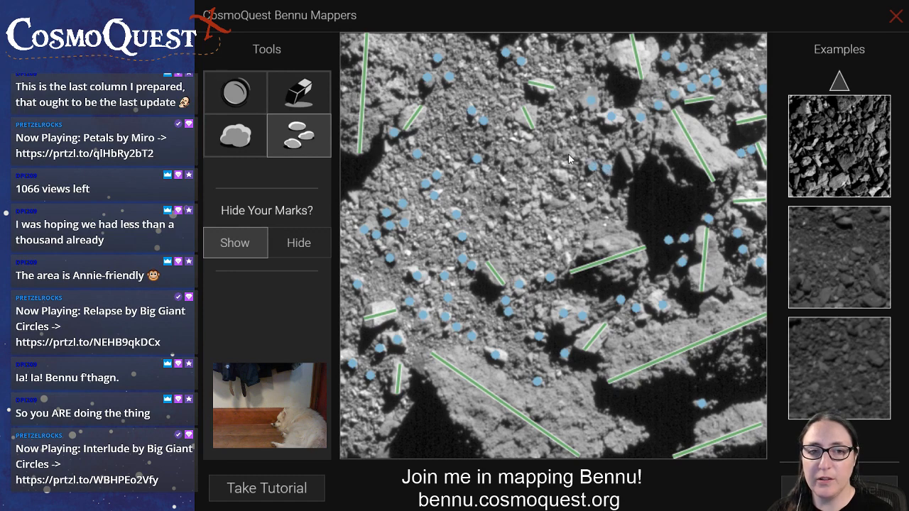
click(559, 176)
click(589, 196)
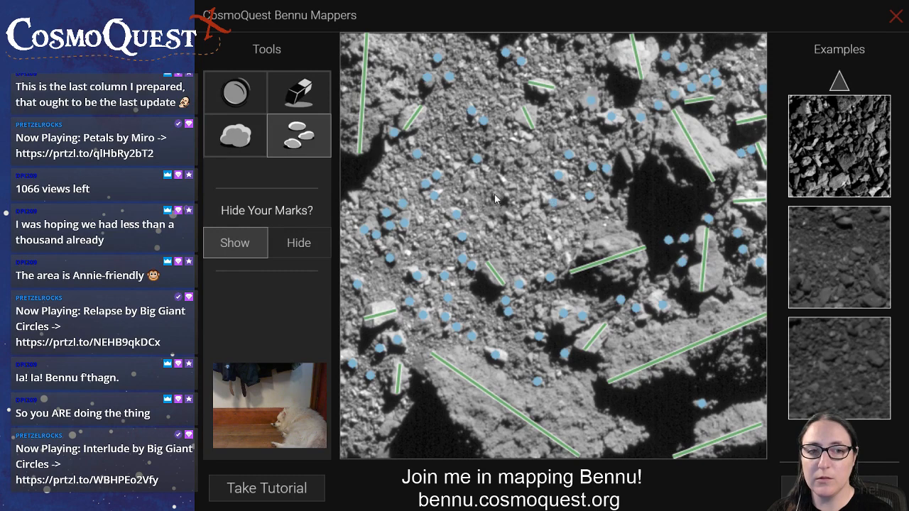
click(468, 56)
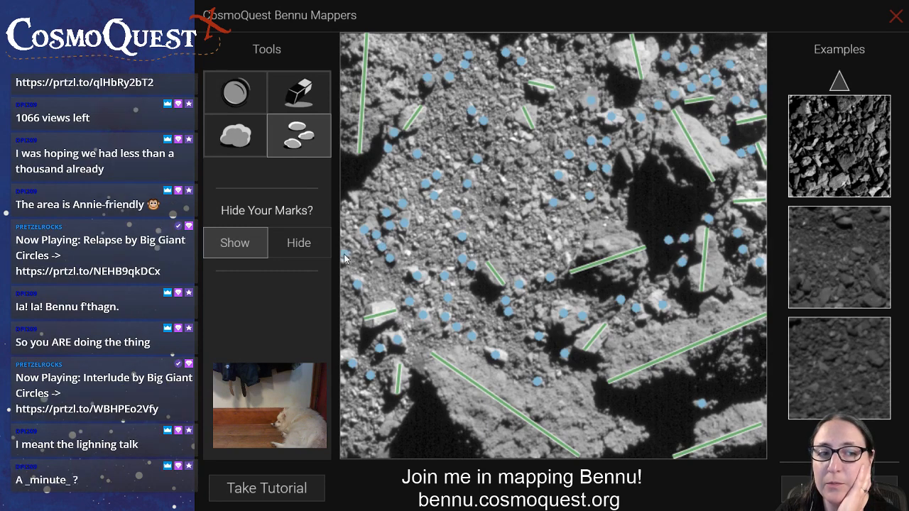
Mark more small rocks in the central gravel, beside the central-right shadow, above the large lower-right boulder and along the upper edge
click(509, 214)
click(525, 211)
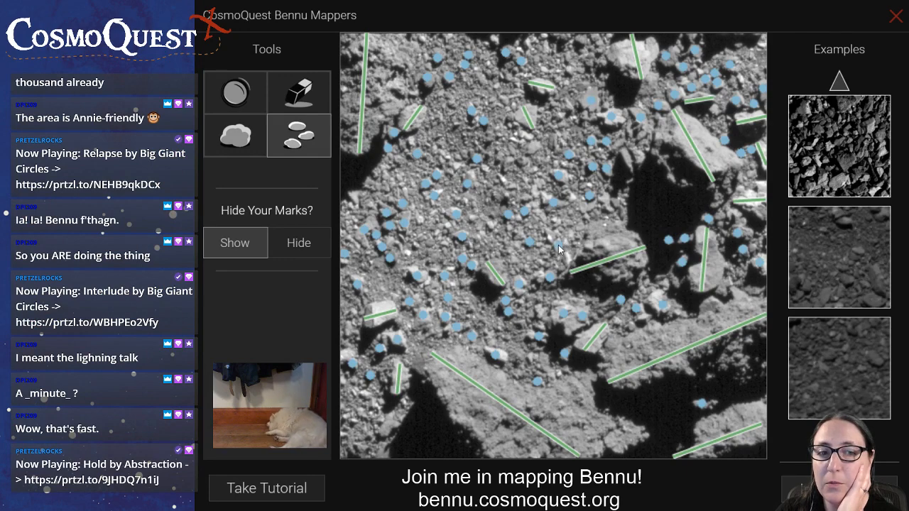
click(617, 201)
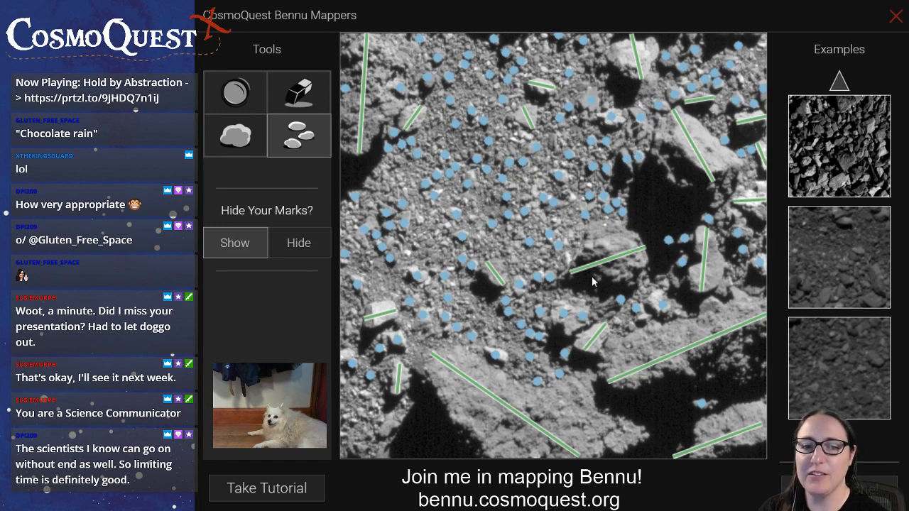
click(645, 318)
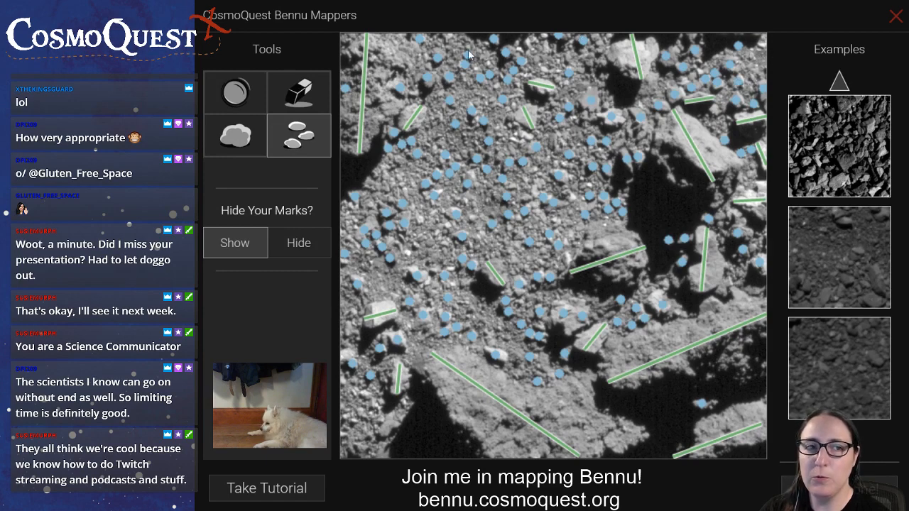
click(447, 39)
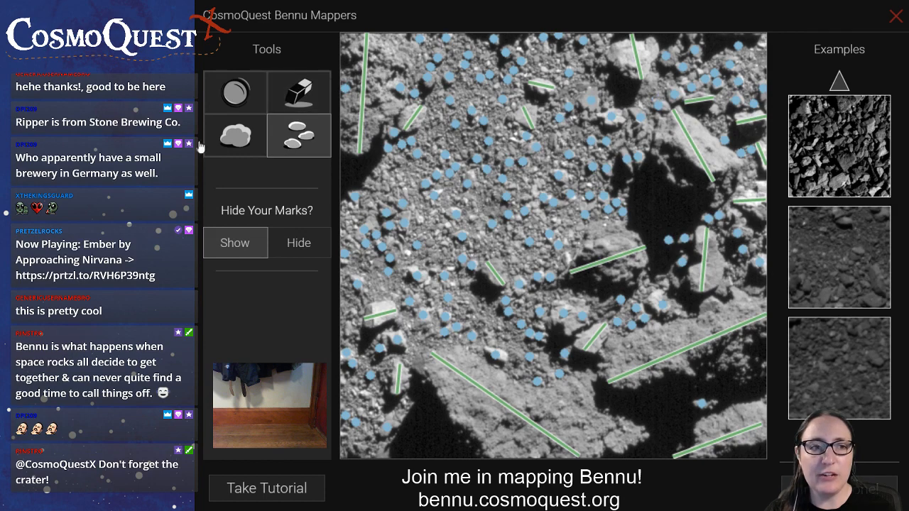
Mark the small boulder beside the shadow under the bright upper boulder, and compare the image without marks
click(226, 148)
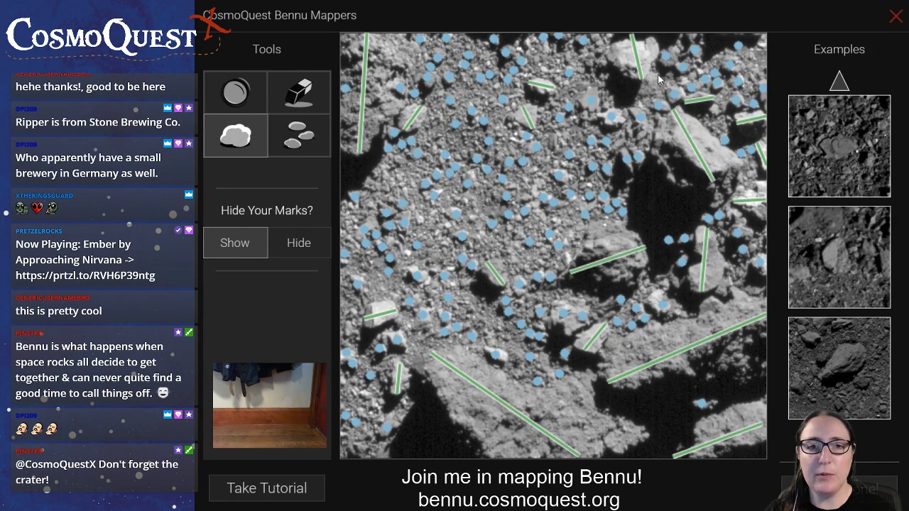
drag(658, 76, 638, 91)
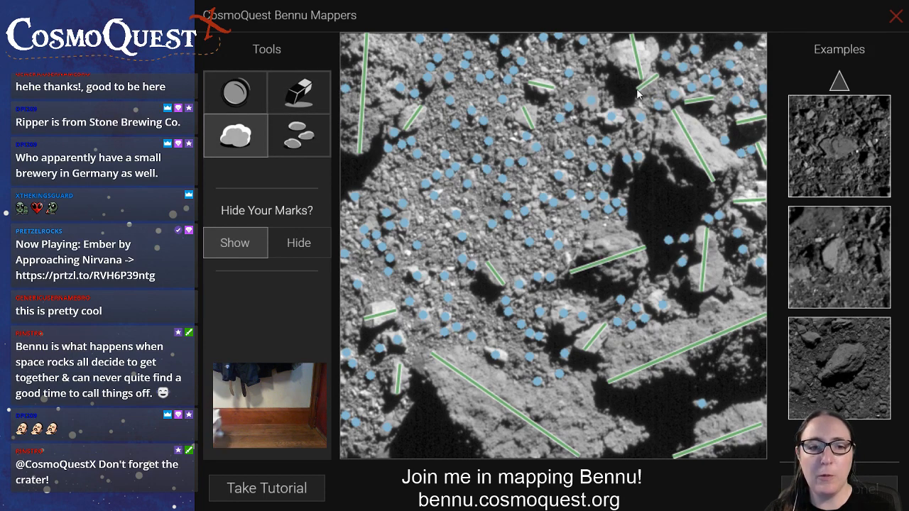
click(308, 244)
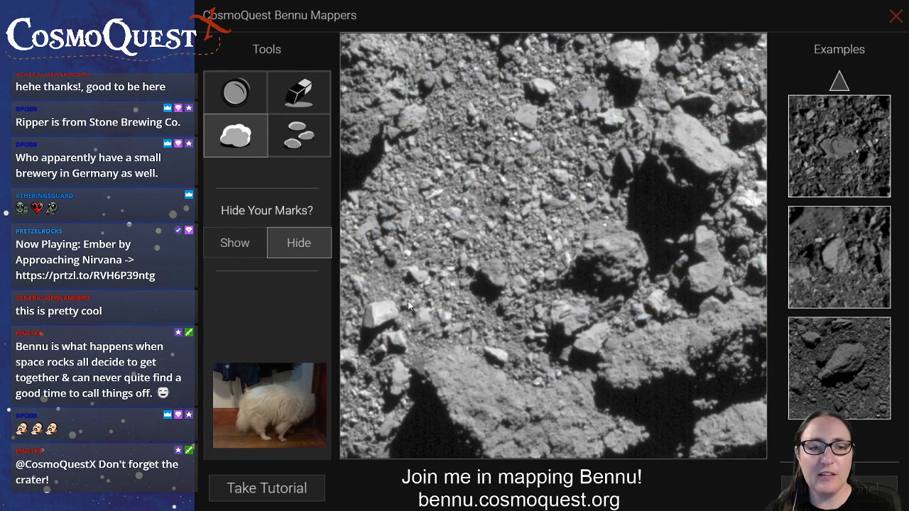
click(220, 243)
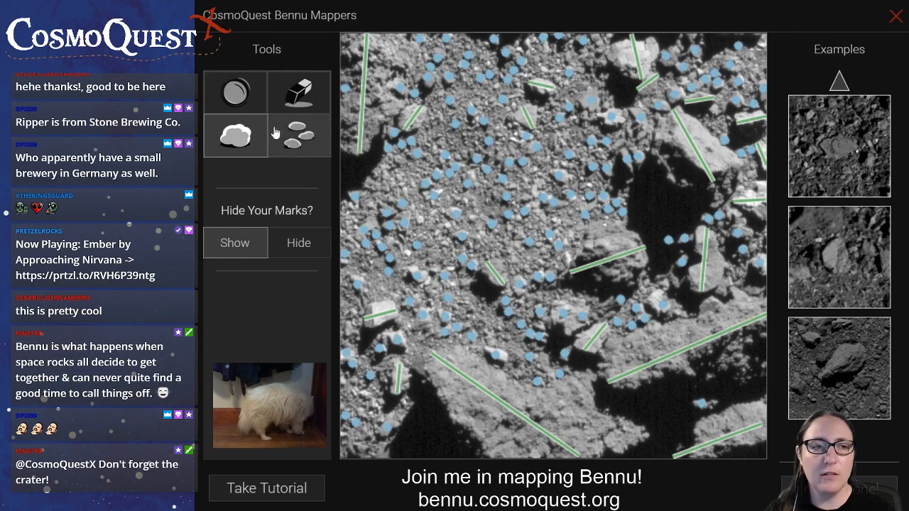
Mark one crater just above the bright lower-left boulder and another in the upper-centre gravel, checking each against the unmarked image
click(235, 92)
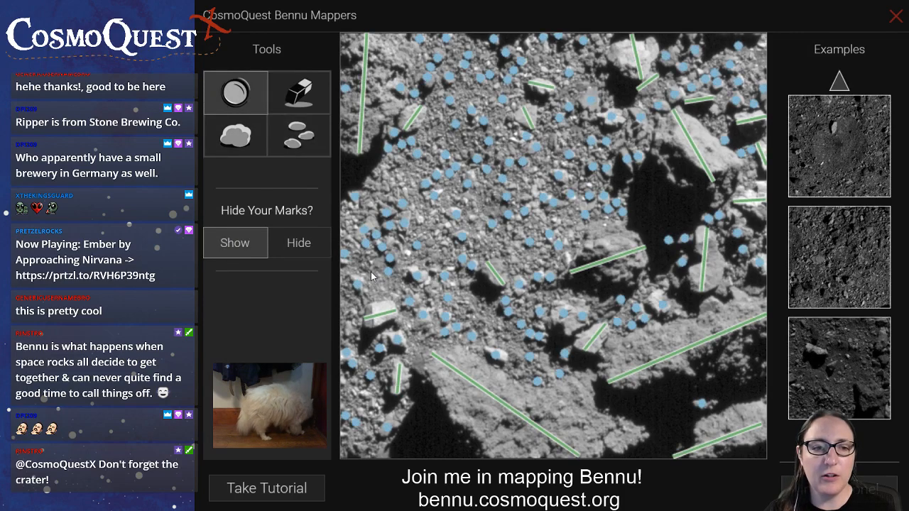
drag(371, 277, 396, 303)
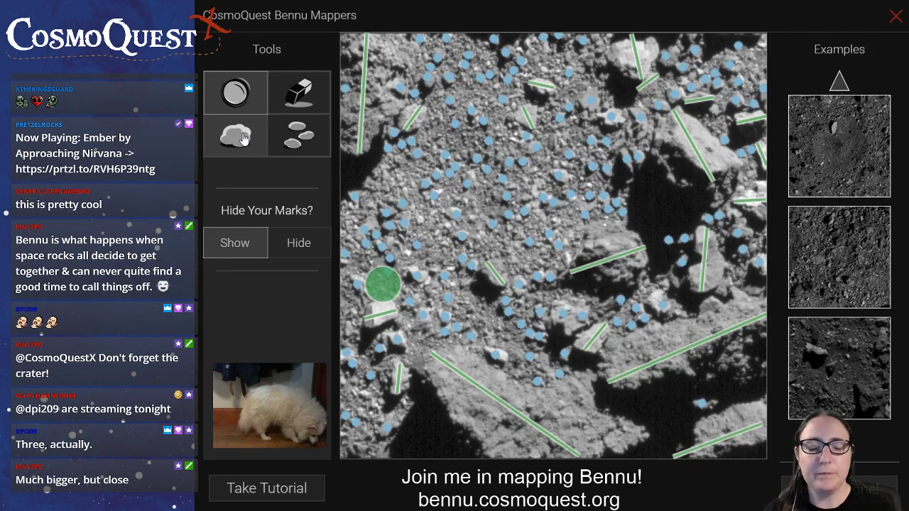
click(292, 243)
click(226, 244)
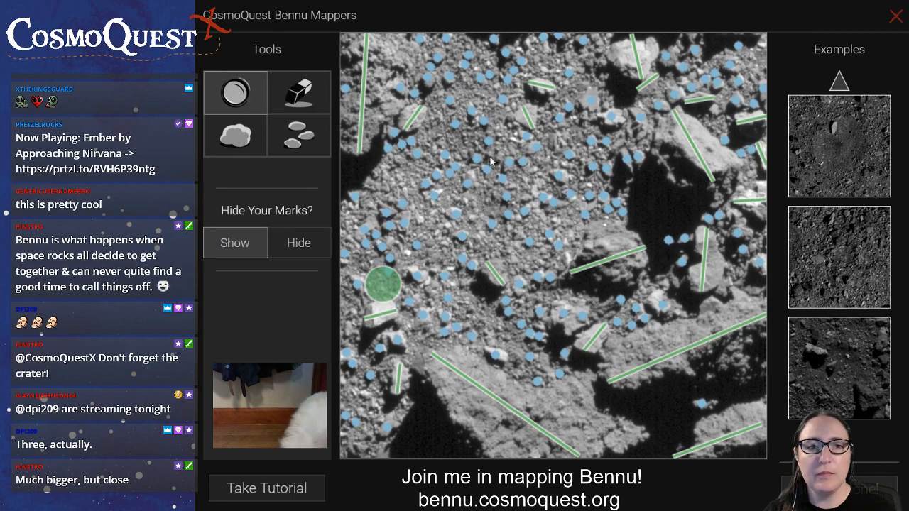
drag(474, 145, 452, 136)
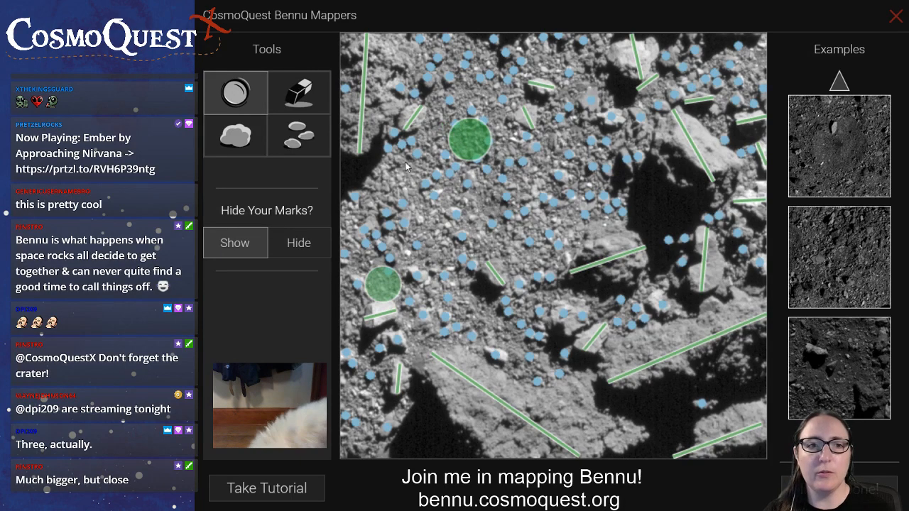
click(301, 244)
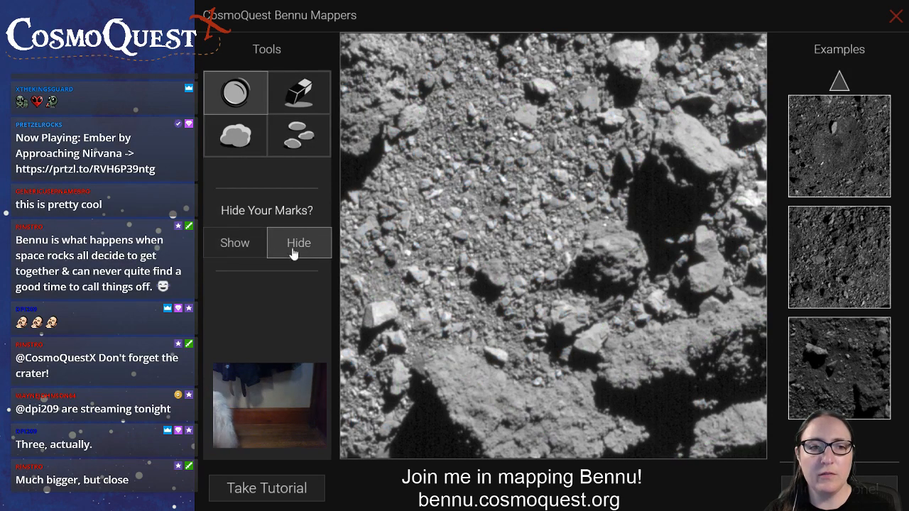
click(237, 247)
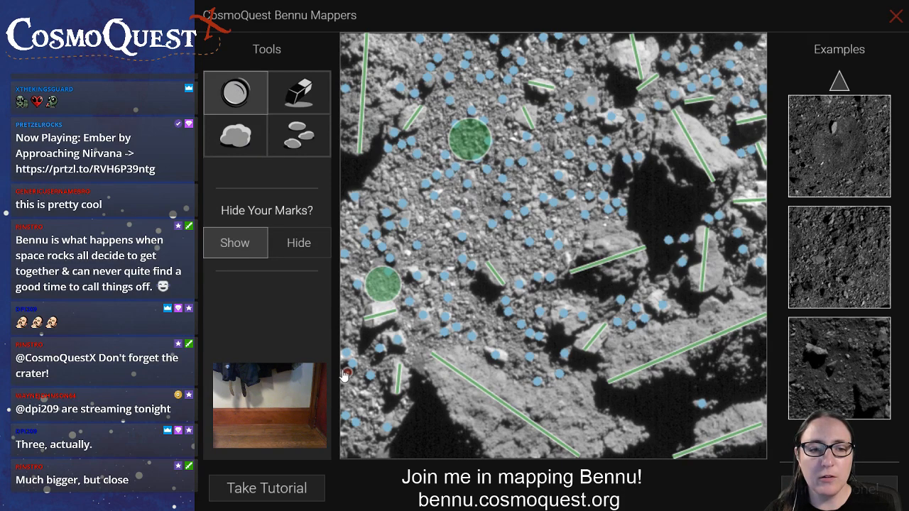
Mark a small crater at the image's lower-left edge and inspect the image with the marks hidden for further craters
mouse_move(347, 370)
mouse_down()
mouse_move(340, 358)
mouse_move(350, 384)
mouse_up()
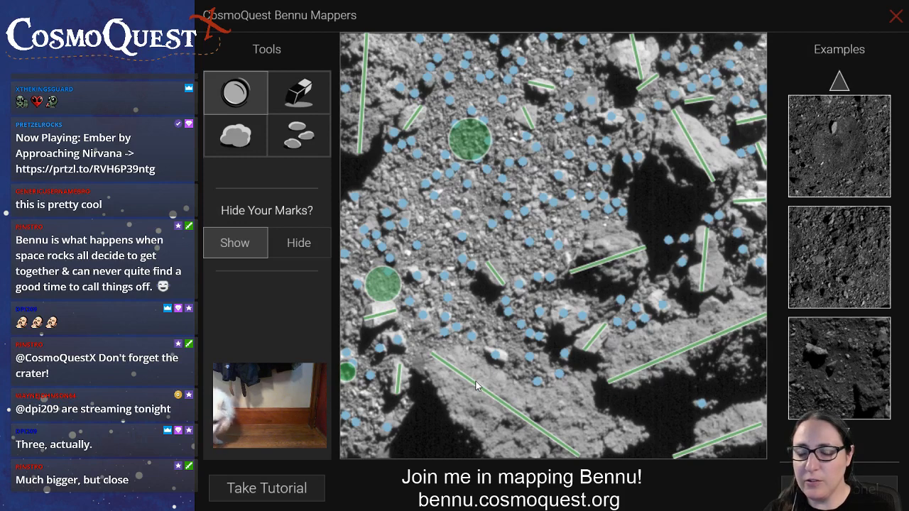
click(303, 247)
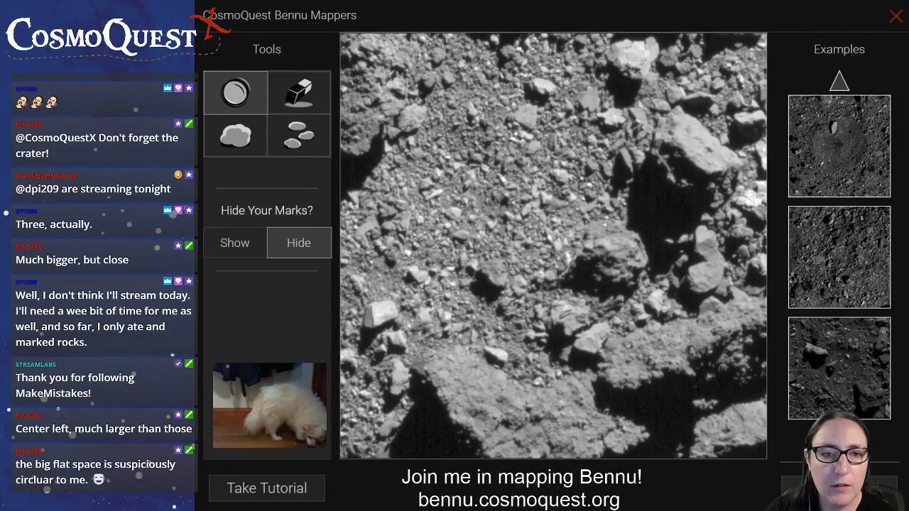
click(235, 243)
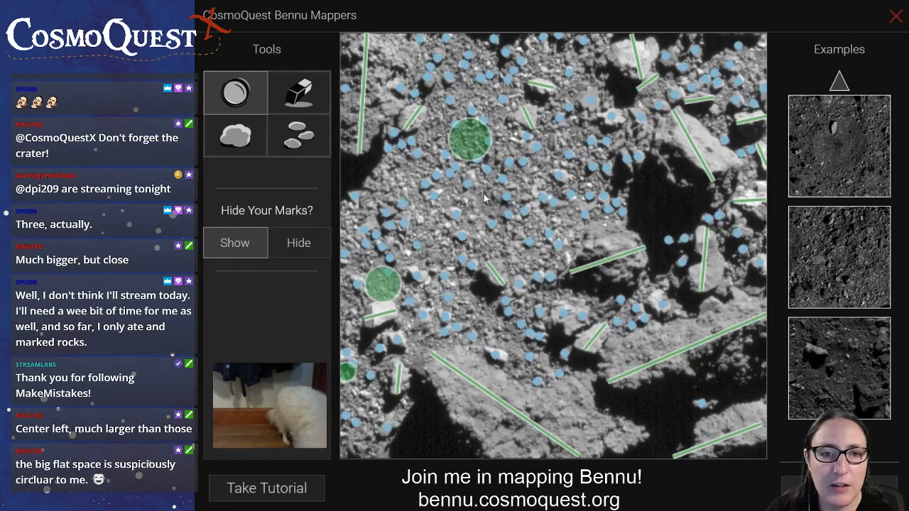
click(297, 249)
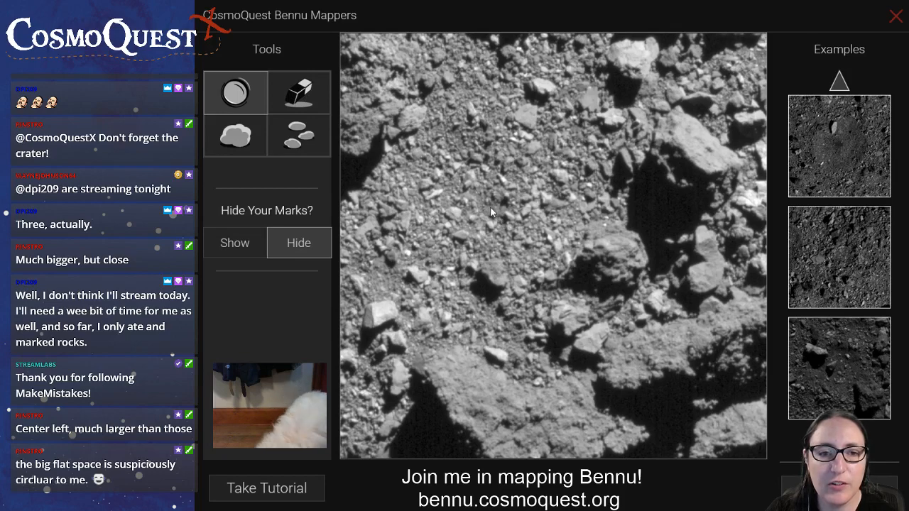
click(237, 243)
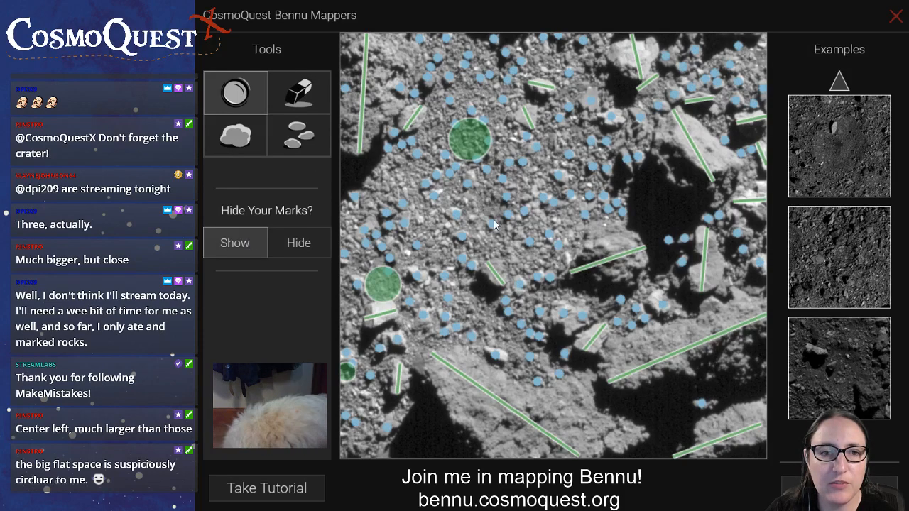
Mark a small crater near the image centre and a large one spanning the flat gravel area from the left edge to the centre
click(488, 203)
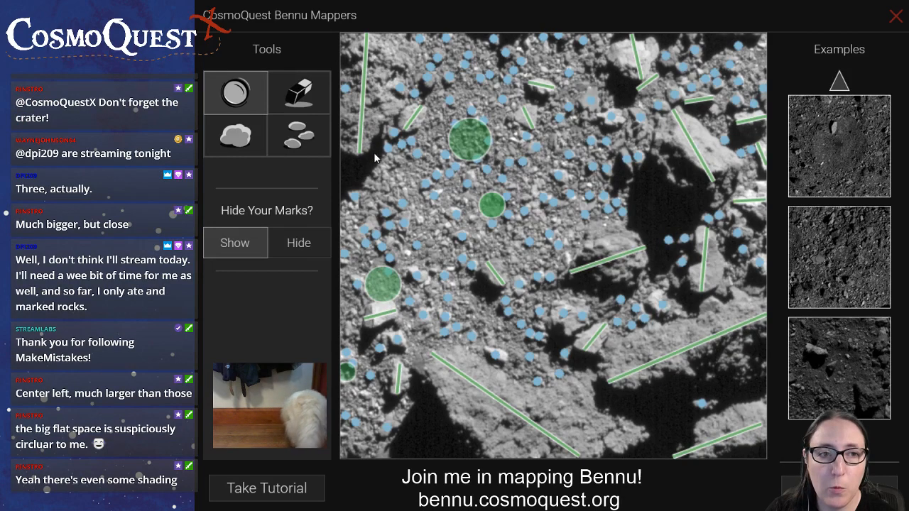
drag(375, 156, 541, 325)
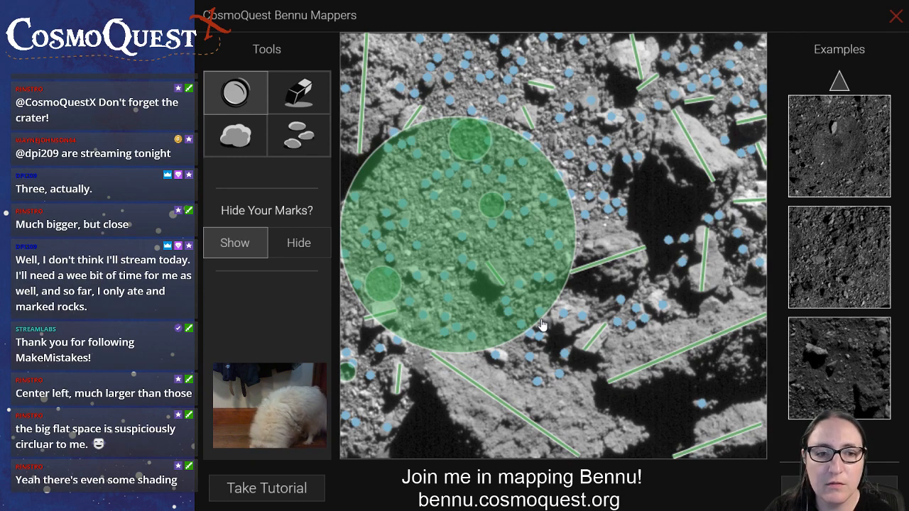
drag(541, 325, 540, 327)
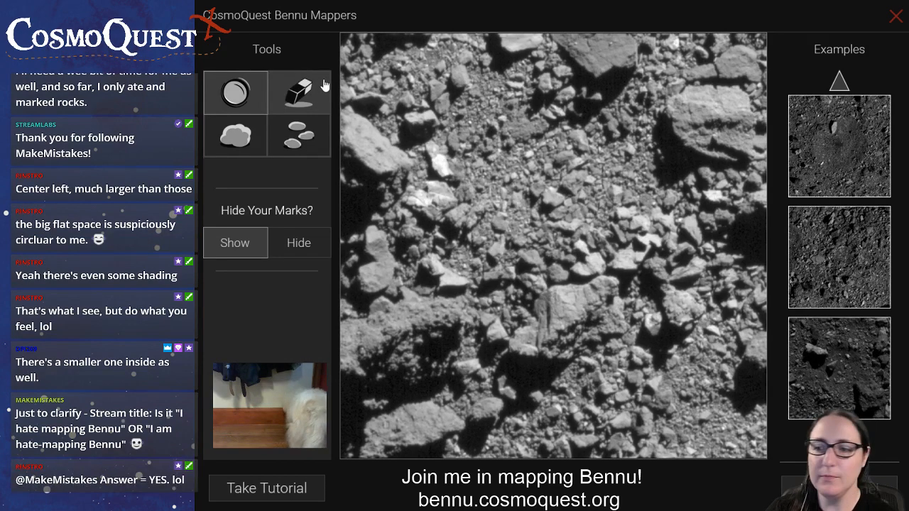
Measure the boulders in the new image's upper part: the large upper-right one along two lines and the two cut by the top edge
click(235, 134)
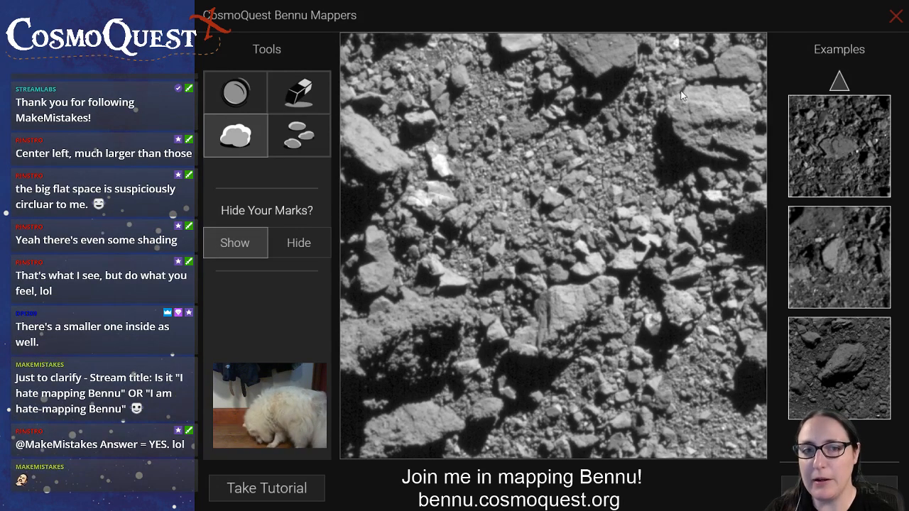
drag(686, 86, 737, 156)
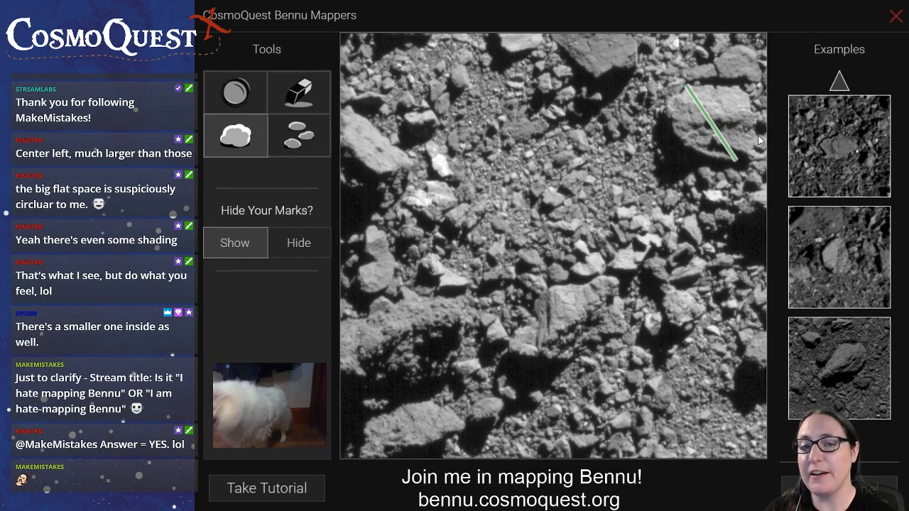
drag(753, 139, 713, 138)
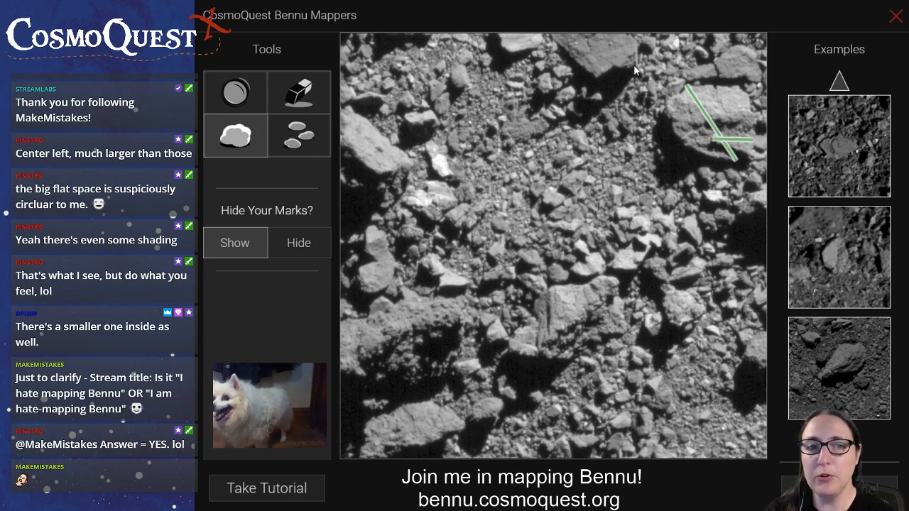
drag(630, 65, 561, 32)
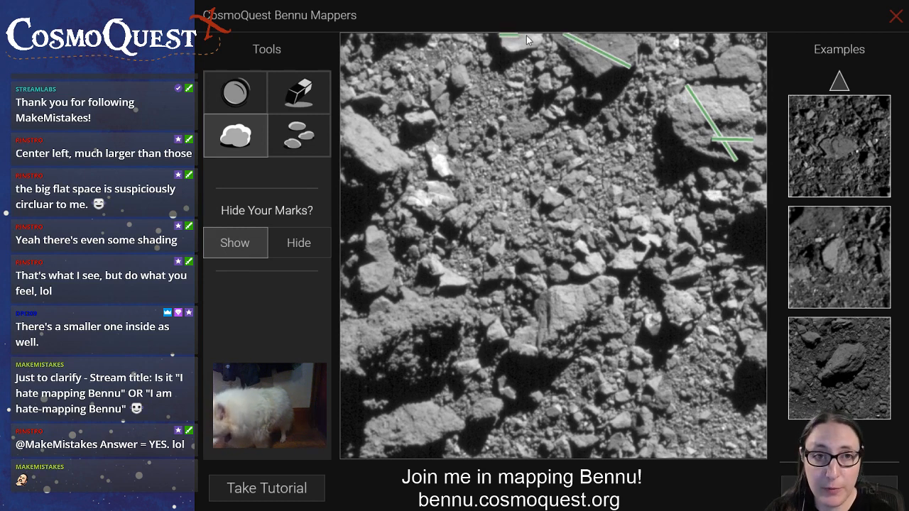
drag(527, 40, 542, 42)
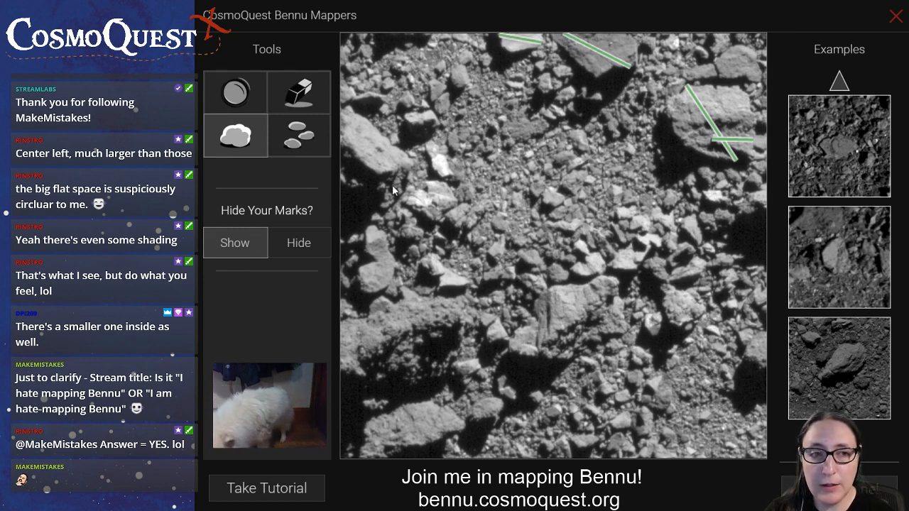
Measure the upper-left boulder, the two large lower-left boulders, the large one right of centre and the smaller one to its right
drag(401, 191, 342, 120)
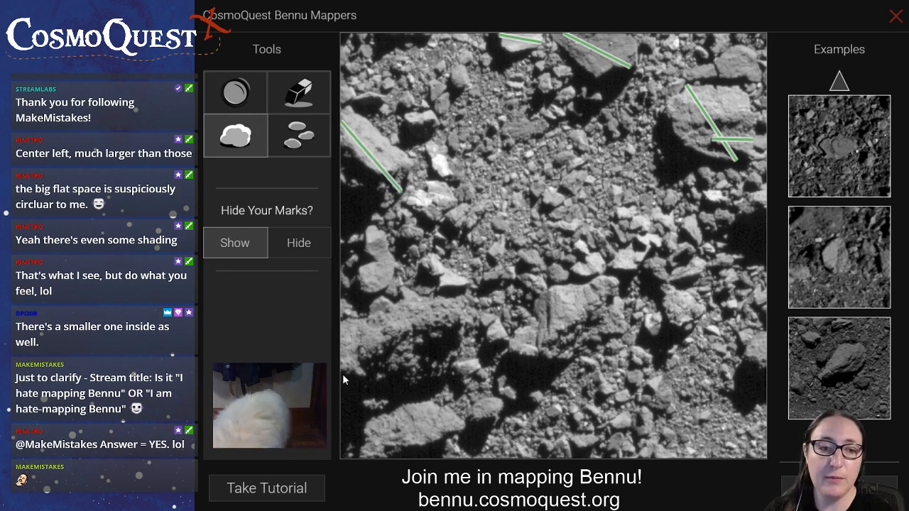
drag(341, 368, 472, 317)
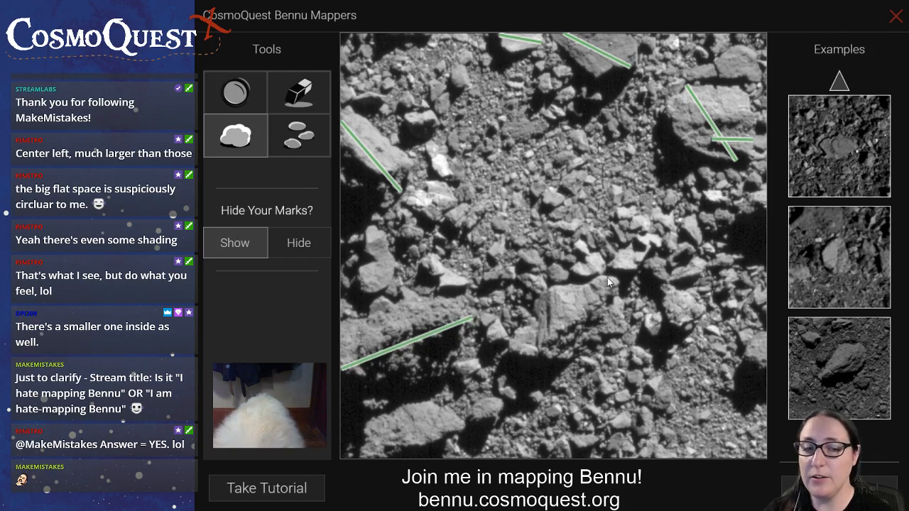
drag(608, 282, 546, 350)
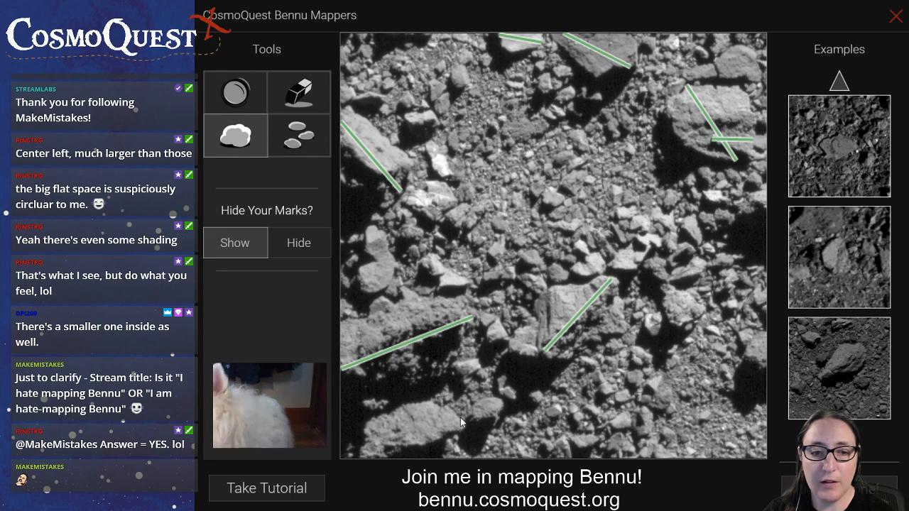
drag(455, 413, 355, 458)
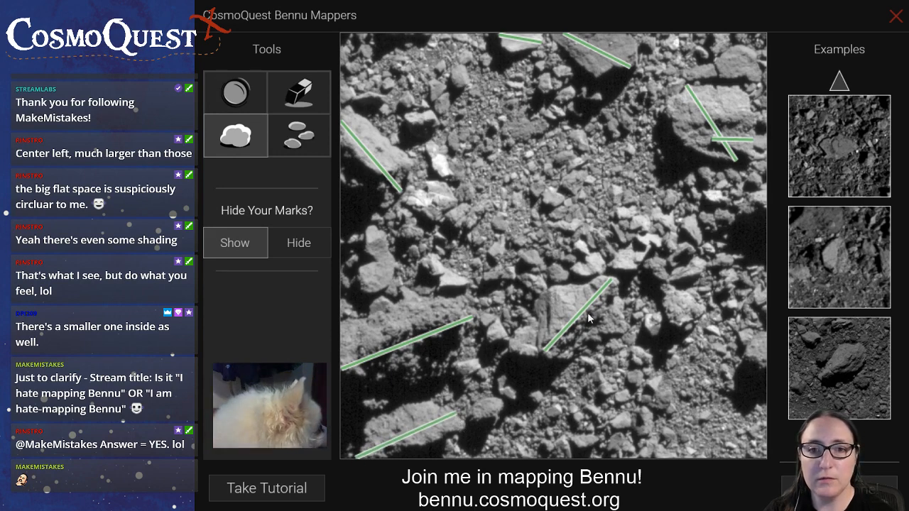
drag(679, 326, 686, 291)
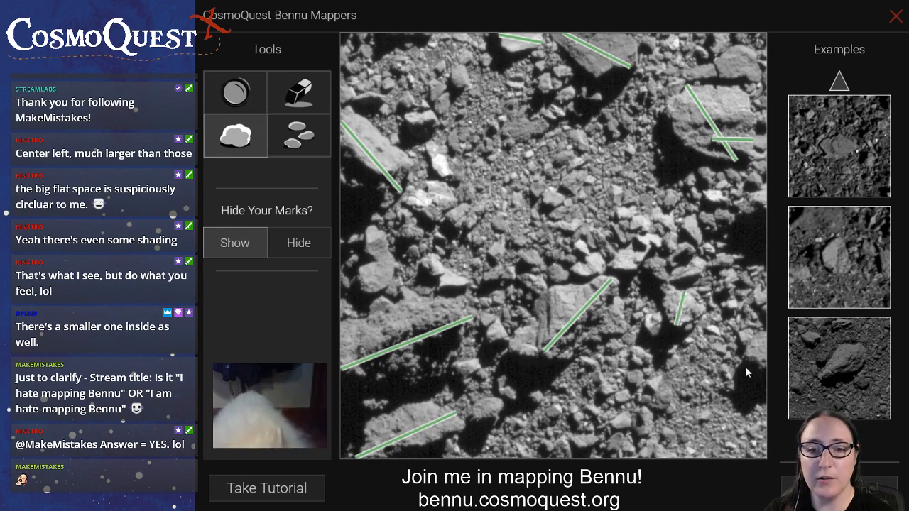
drag(745, 355, 764, 349)
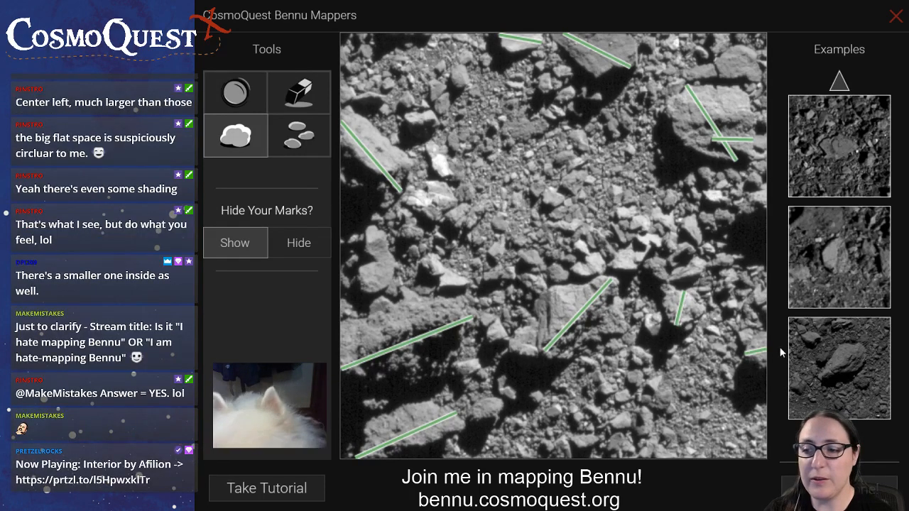
click(299, 112)
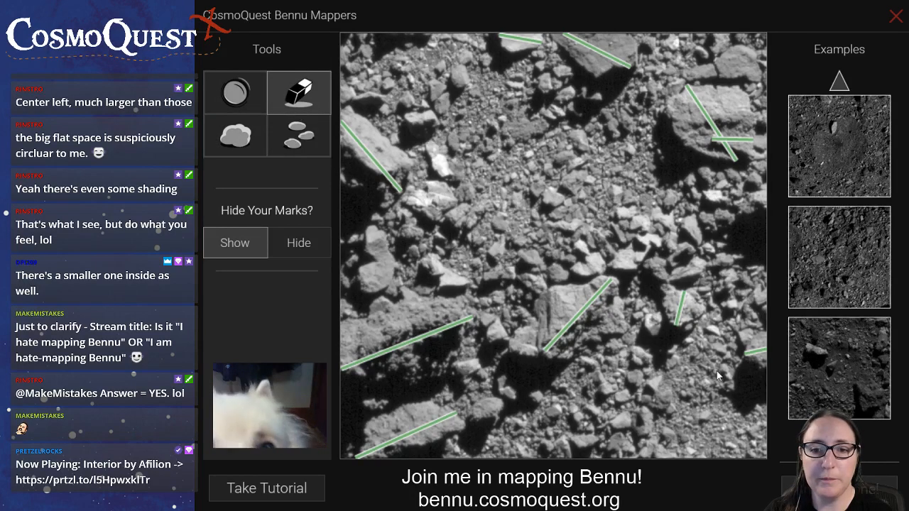
click(747, 355)
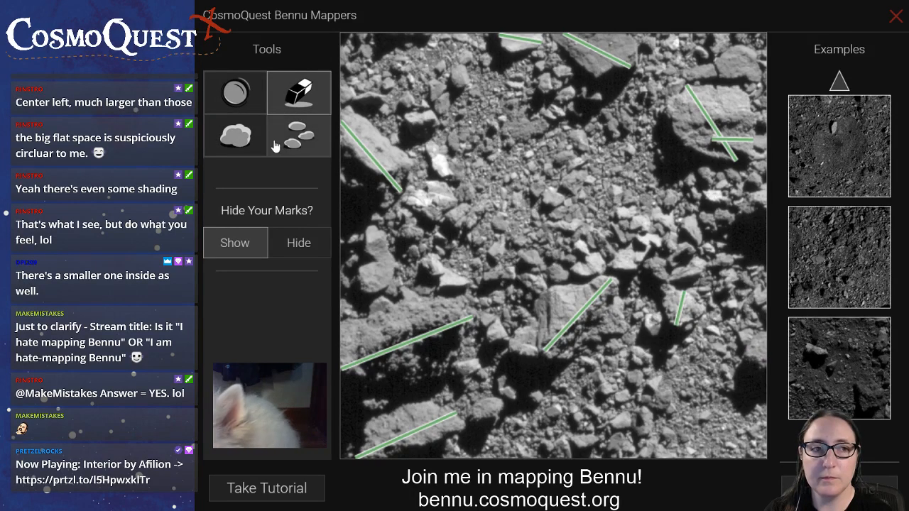
click(237, 136)
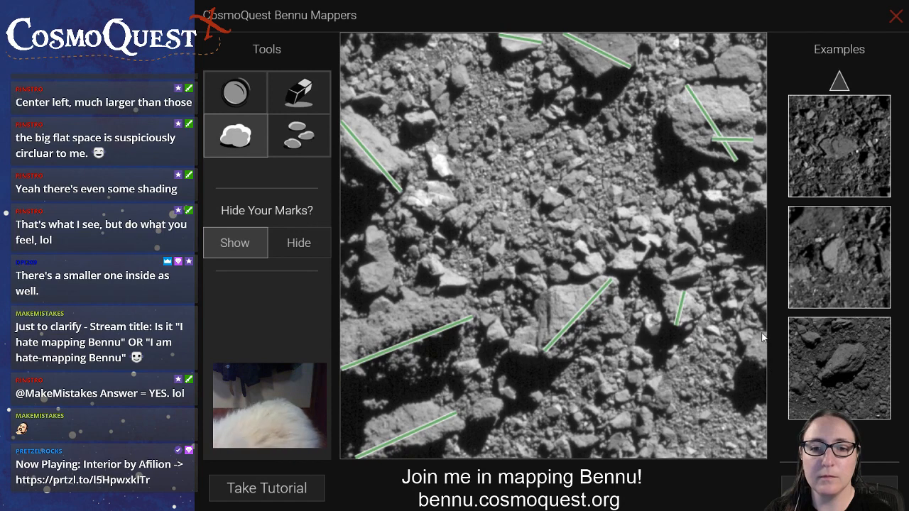
Measure the boulder cut by the right edge vertically, the two beside the large upper-left boulder's lower end, and the two above the large upper-right boulder
drag(761, 332, 763, 368)
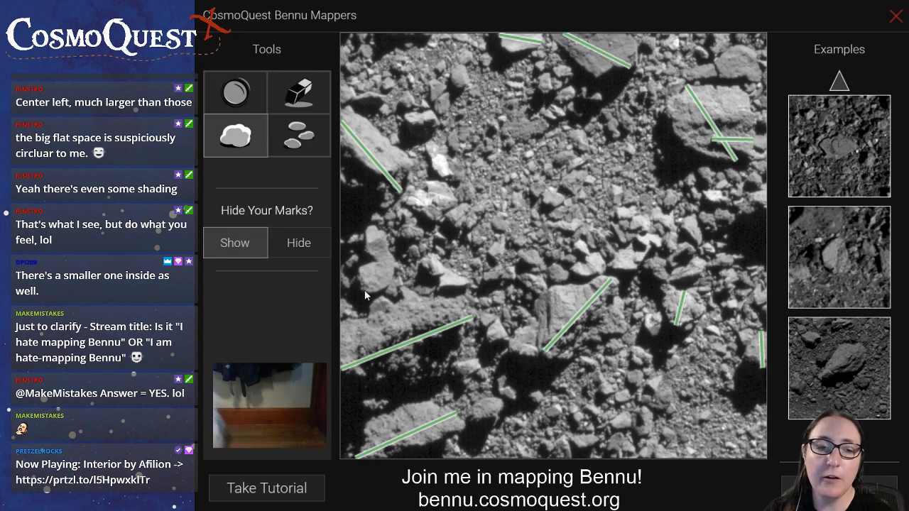
drag(365, 289, 374, 233)
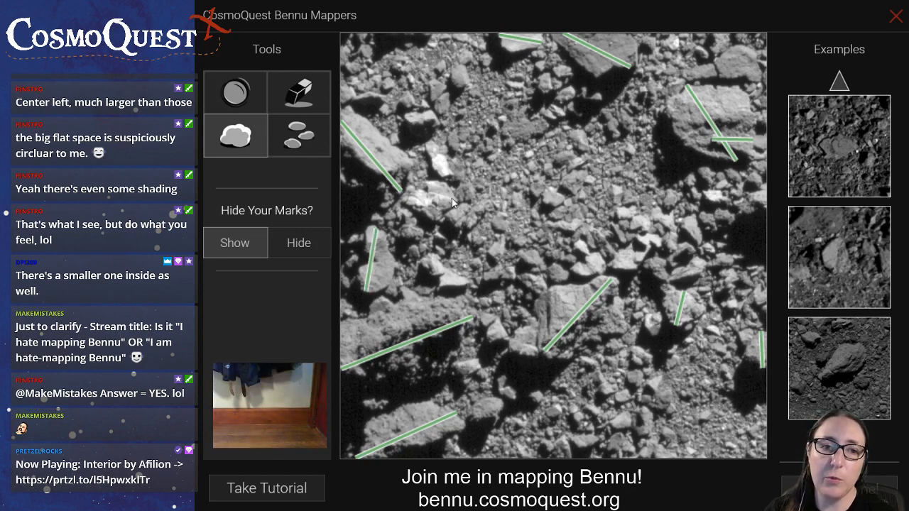
drag(456, 201, 402, 202)
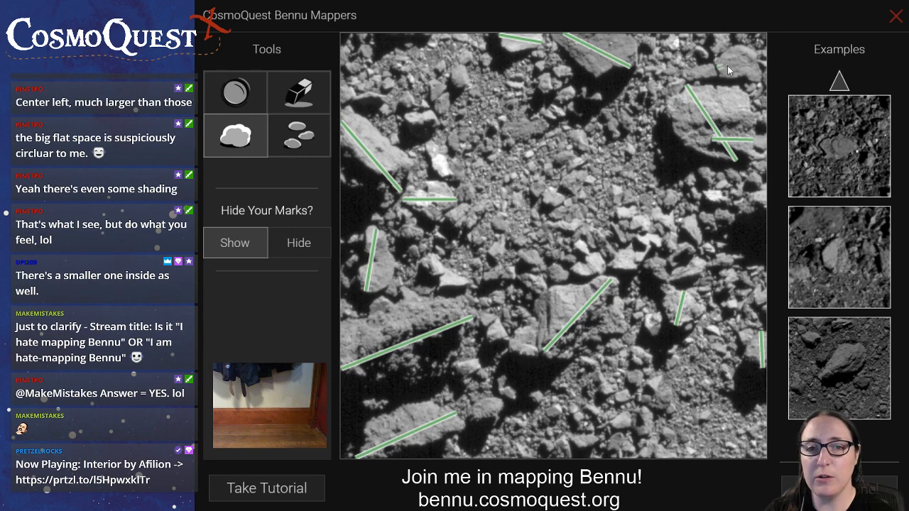
drag(751, 69, 760, 66)
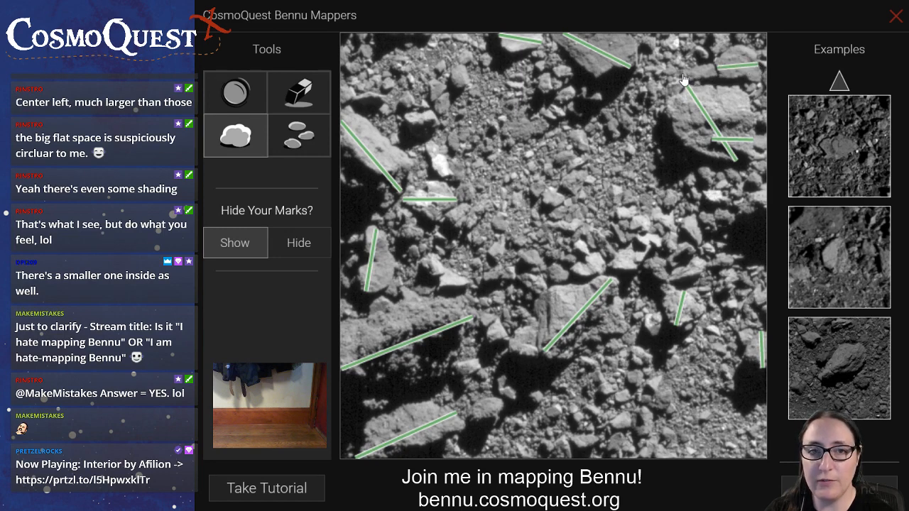
drag(684, 78, 718, 81)
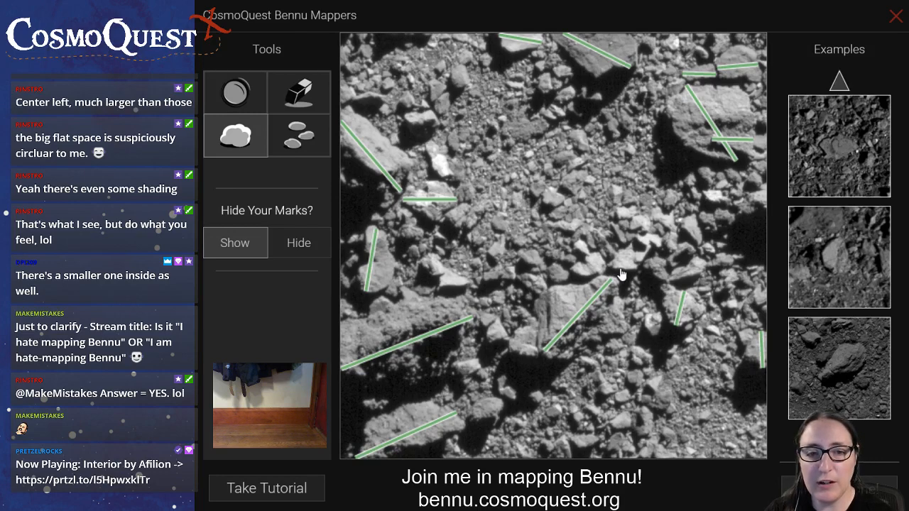
Measure the two bright boulders above the large one right of centre and the bright one above the large left-edge boulder
drag(620, 270, 647, 240)
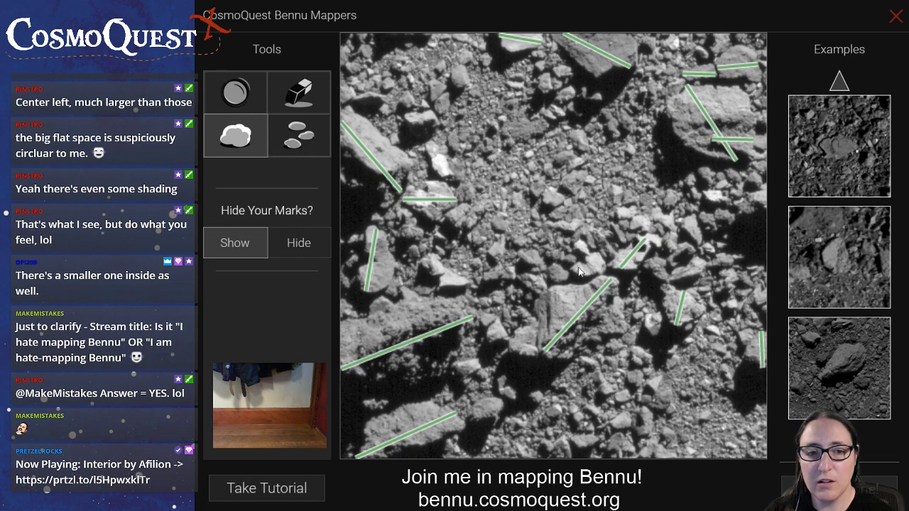
drag(574, 270, 601, 262)
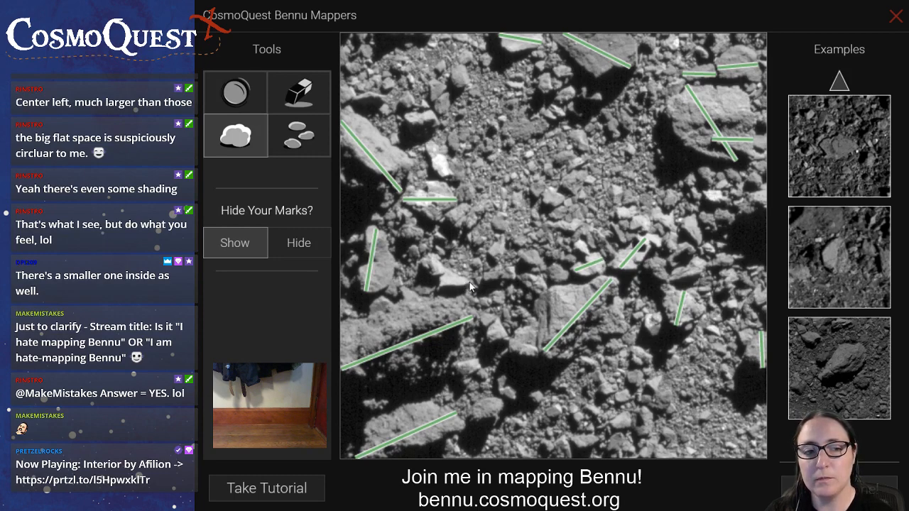
drag(469, 282, 441, 280)
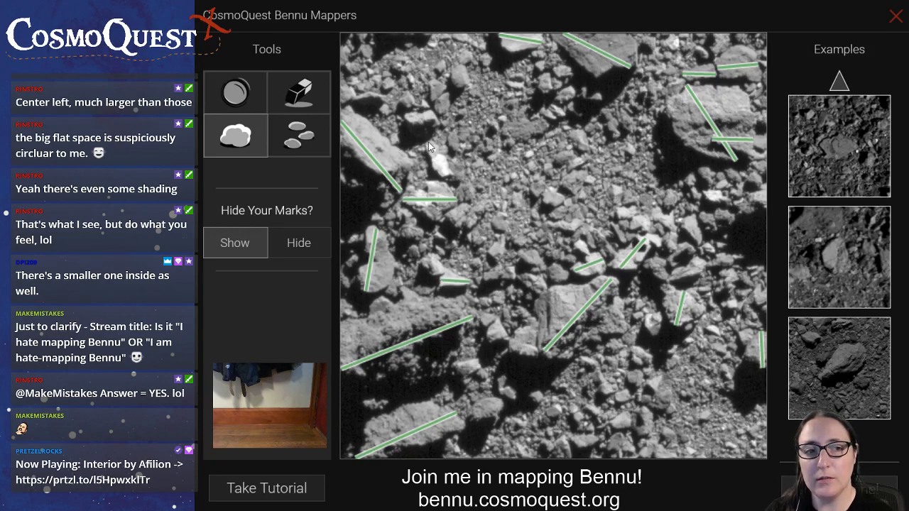
Measure the three small boulders around the large upper-left one and the small boulder beside the bottom-left one
drag(428, 142, 445, 175)
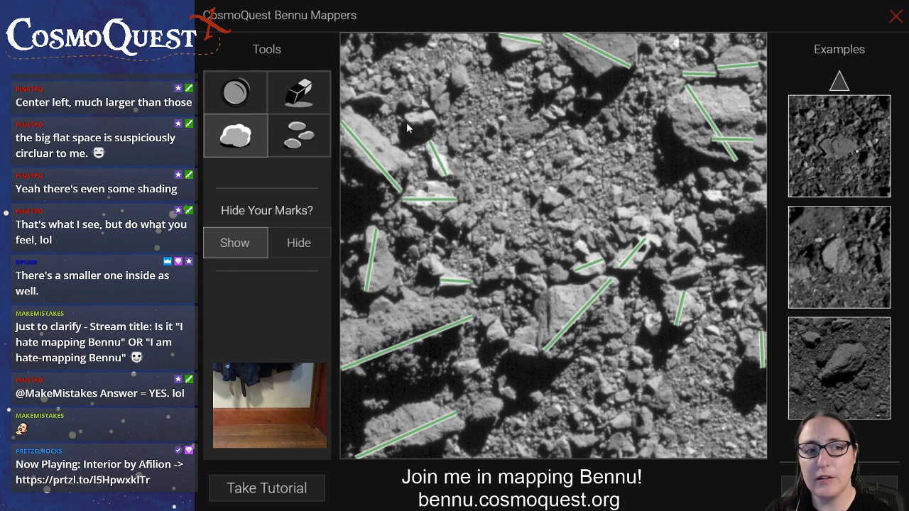
drag(406, 123, 438, 119)
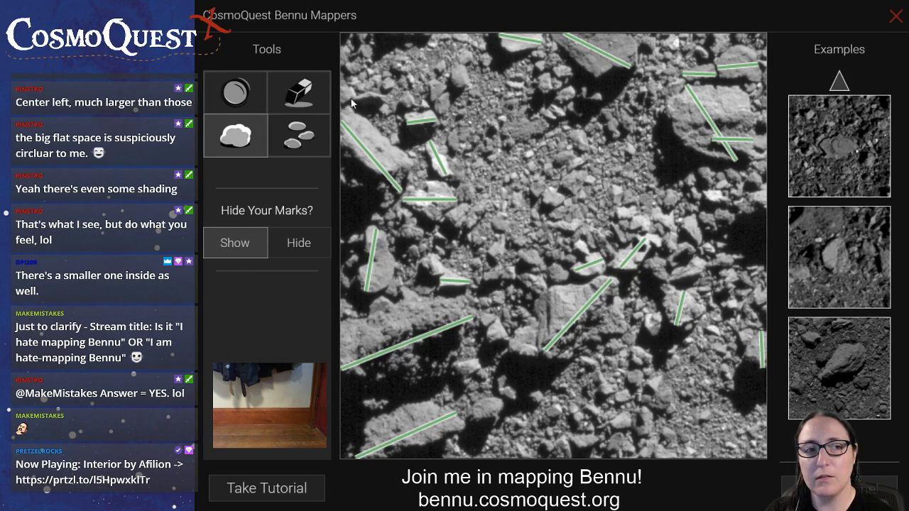
drag(352, 98, 384, 100)
drag(474, 419, 501, 406)
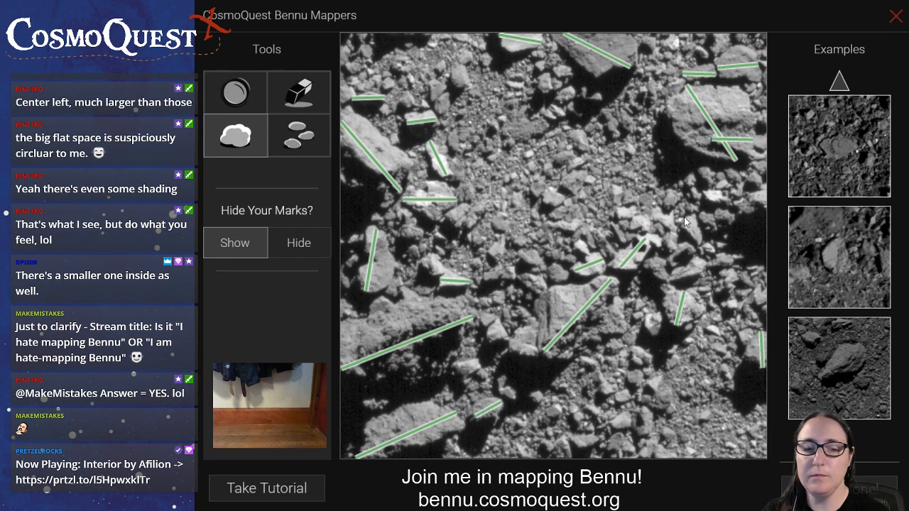
Measure four more boulders: one right of the bright cluster, one at the large central boulder's upper-left corner, one left of centre and the dark upper-central one
drag(684, 217, 699, 242)
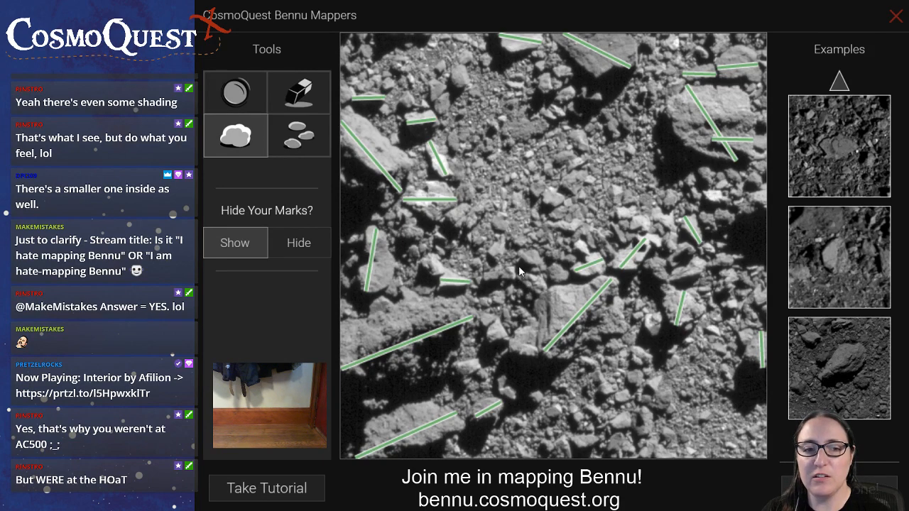
drag(519, 266, 544, 292)
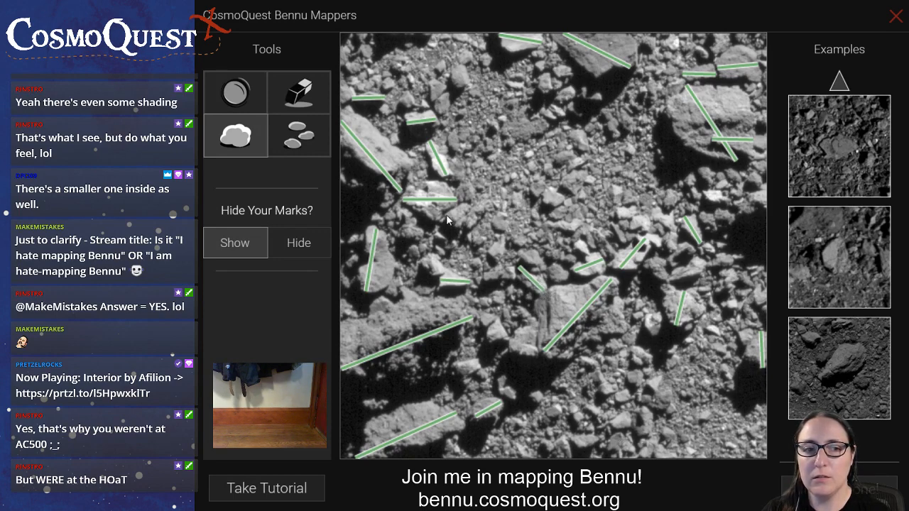
drag(448, 214, 472, 222)
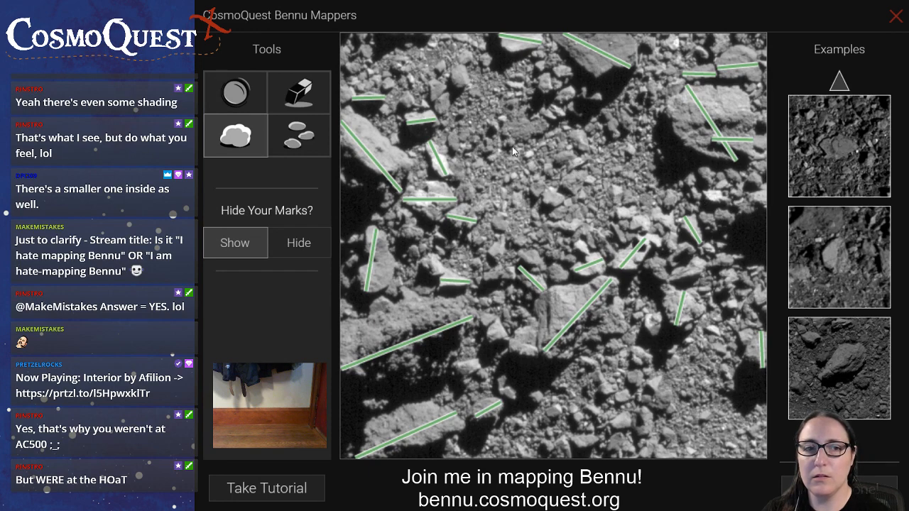
drag(503, 136, 548, 126)
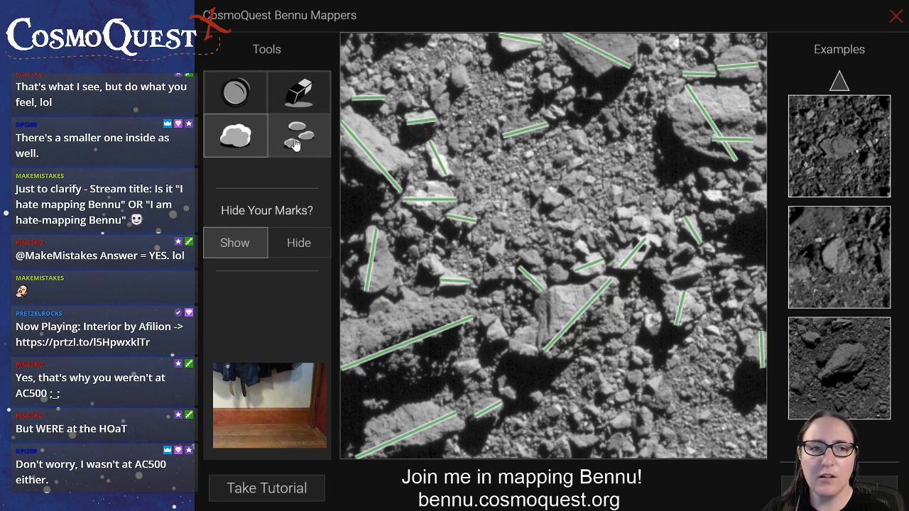
Switch from measuring boulders to marking the smaller rocks in the image
click(317, 152)
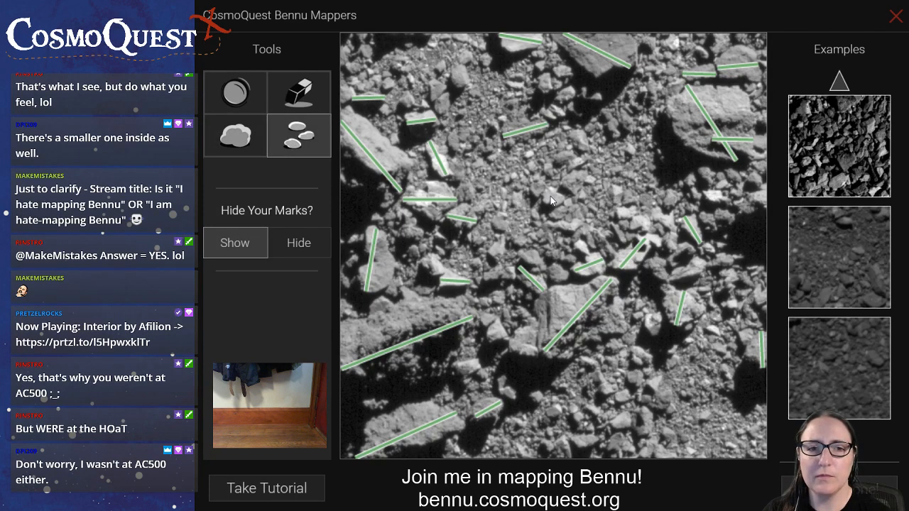
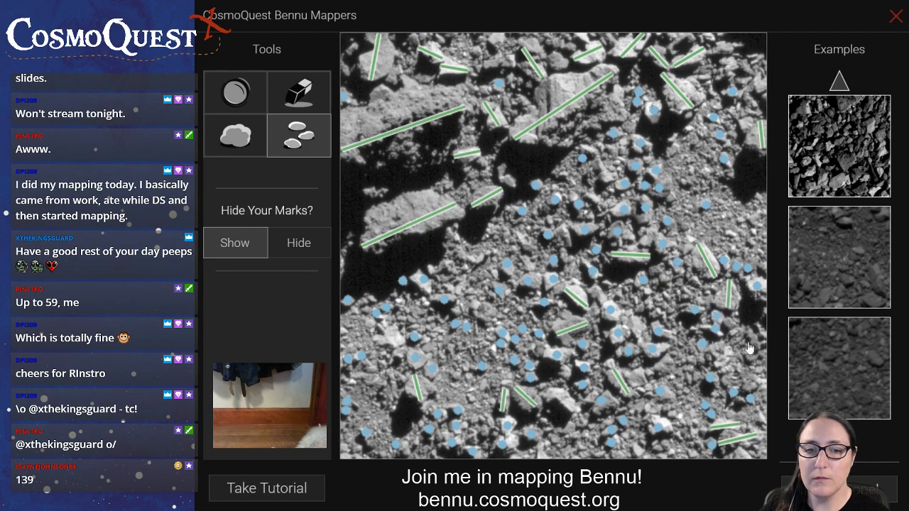
Mark more small rocks near the bottom edge, beside the large upper boulders and around the image's centre
click(565, 424)
click(573, 434)
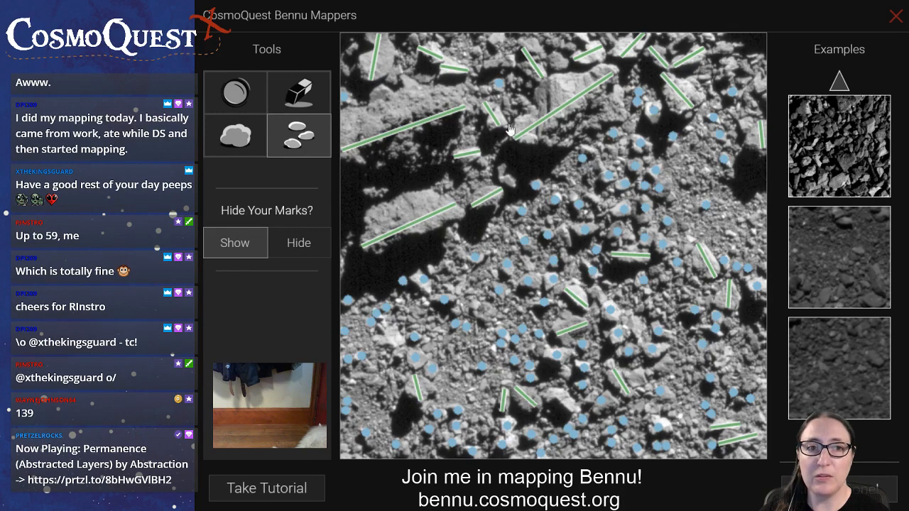
click(483, 91)
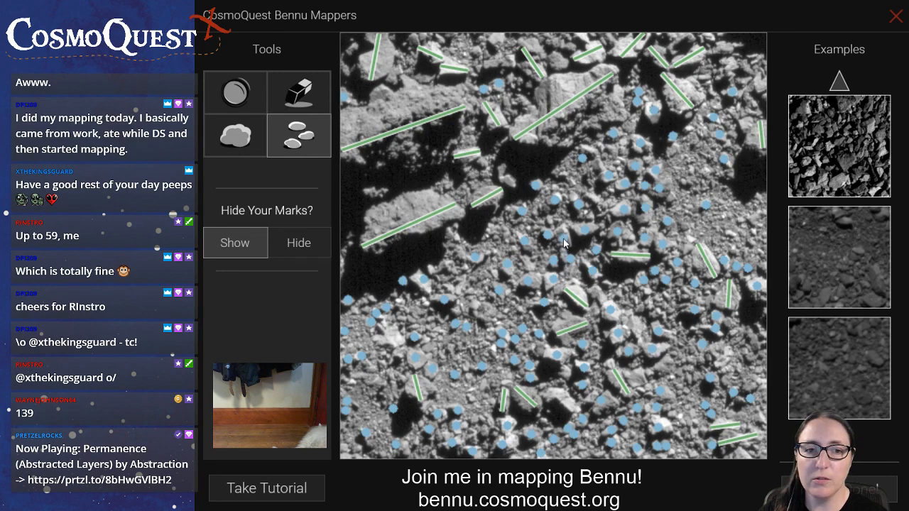
click(548, 219)
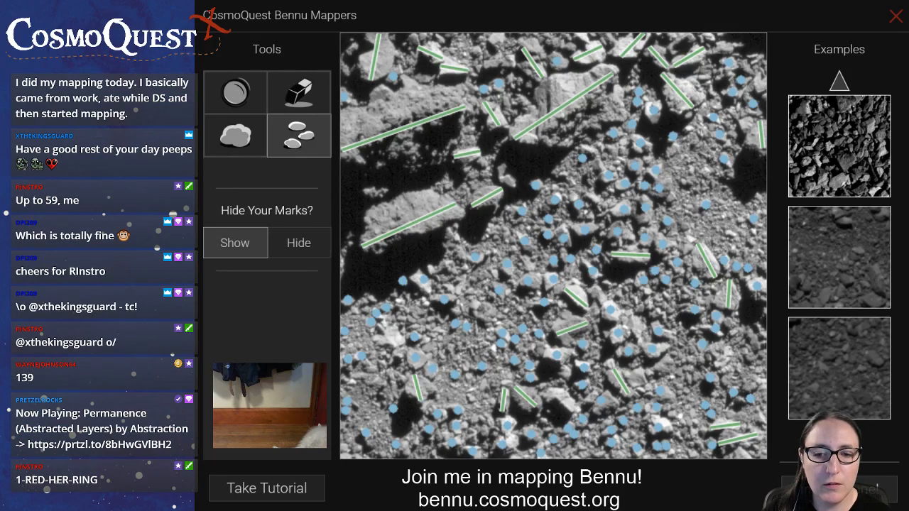
click(244, 92)
click(242, 133)
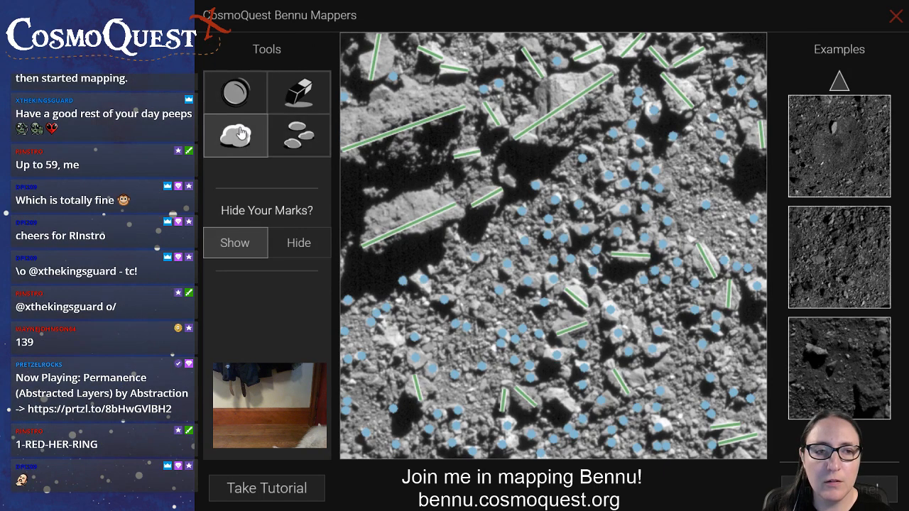
click(307, 142)
click(299, 92)
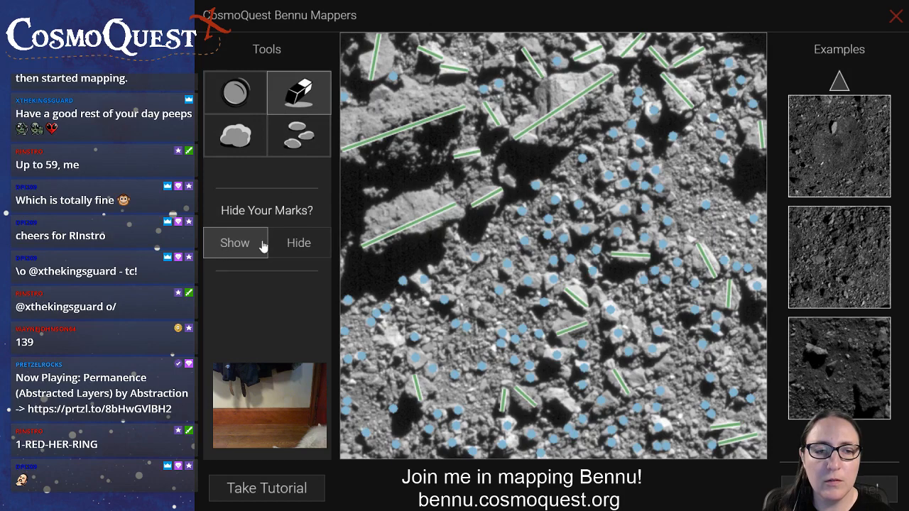
click(290, 153)
click(237, 97)
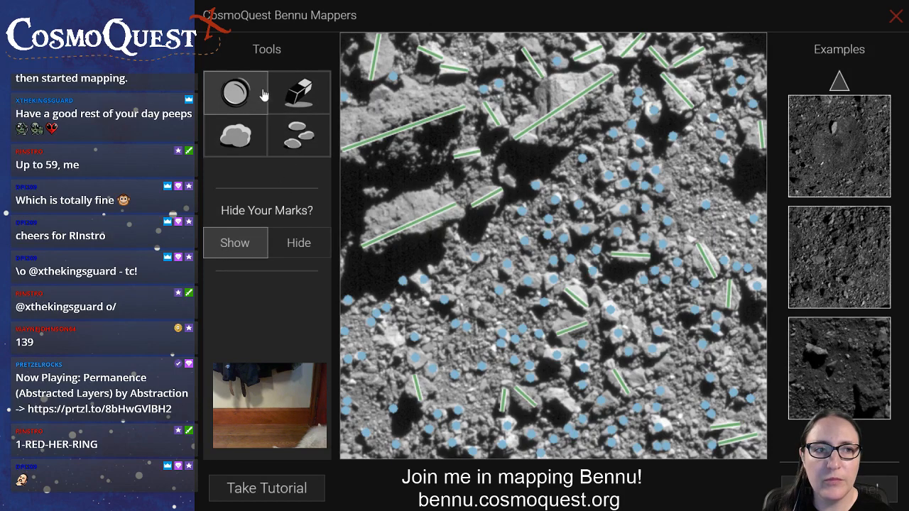
click(294, 104)
click(257, 133)
click(302, 141)
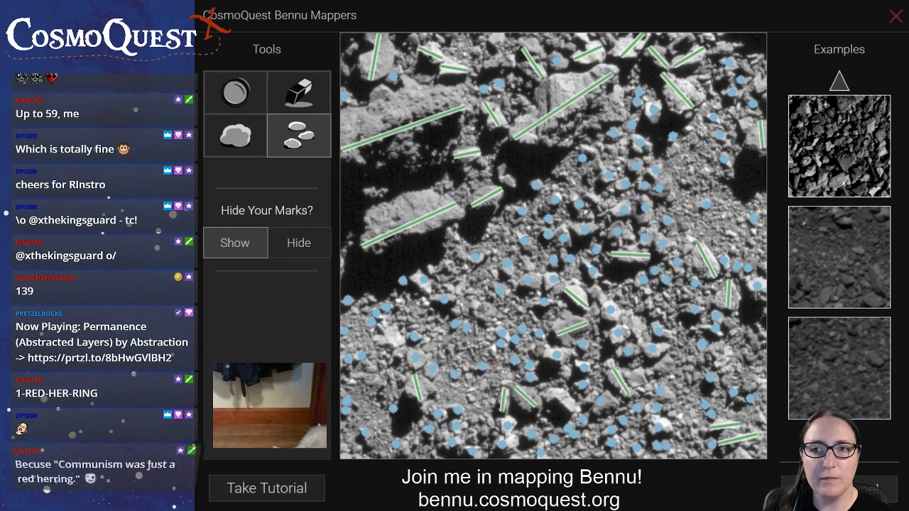
Exit the current mapping image and relaunch the Bennu Mappers application with a new one
click(897, 15)
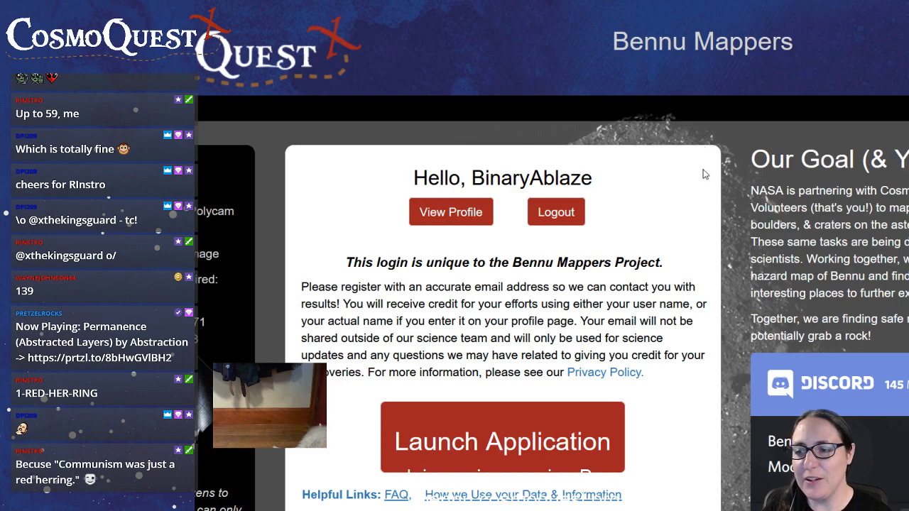
click(487, 445)
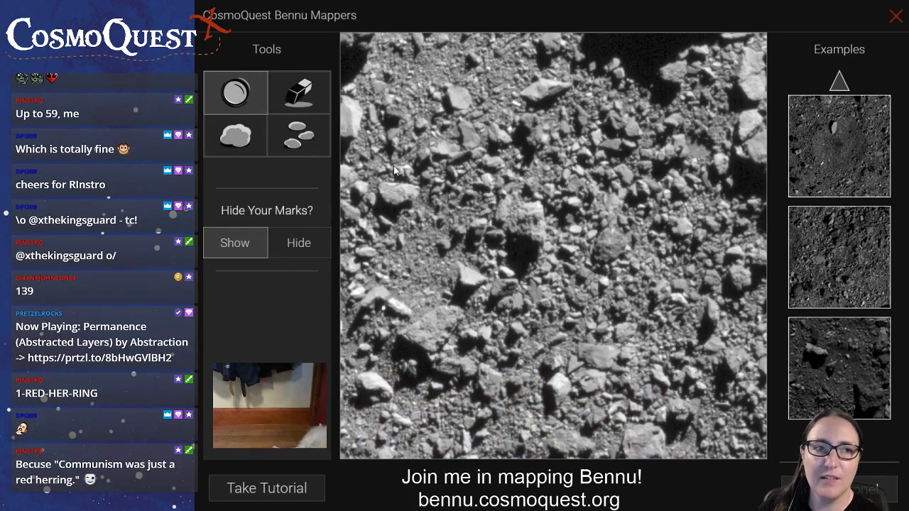
Measure the large central boulder, the large one in the lower-left area and the two along the upper right edge
click(235, 135)
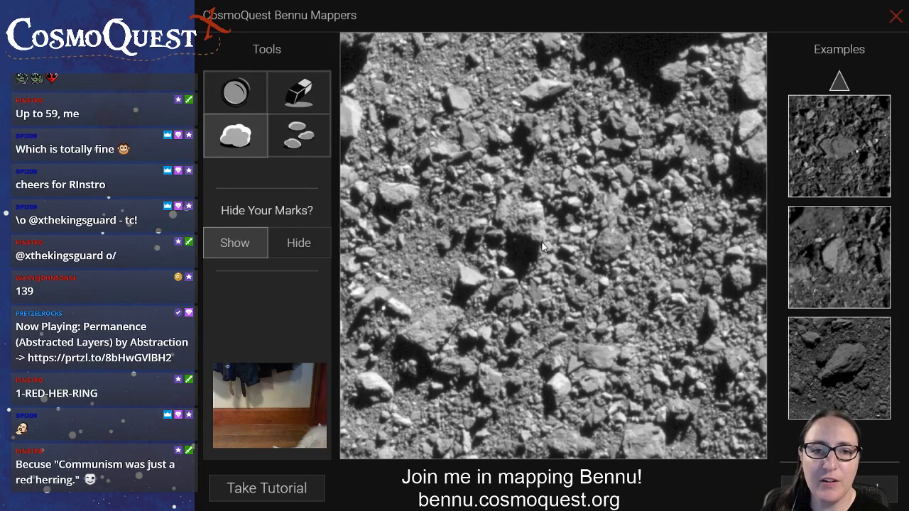
drag(522, 229, 503, 200)
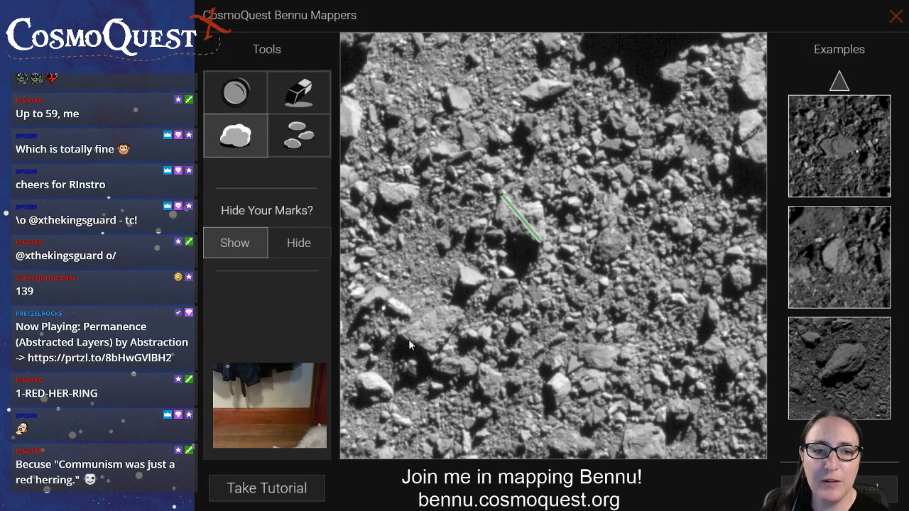
drag(447, 324, 457, 318)
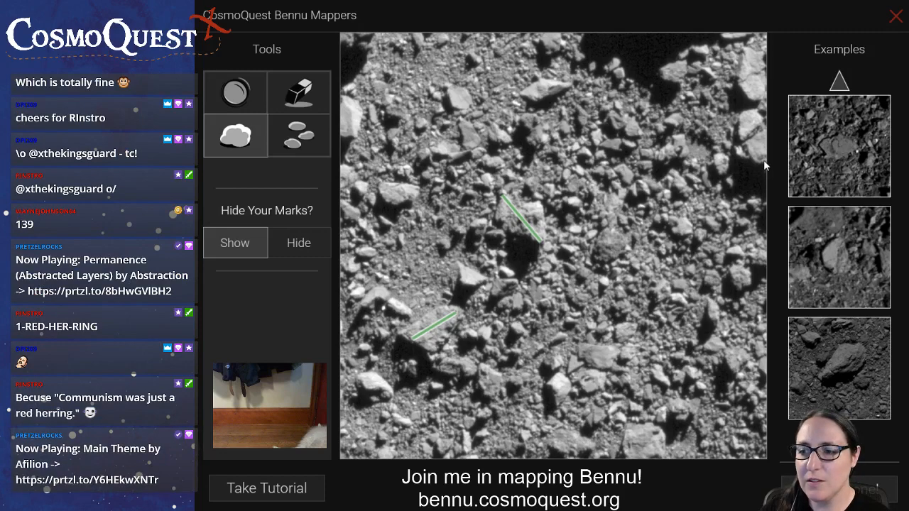
drag(763, 160, 749, 115)
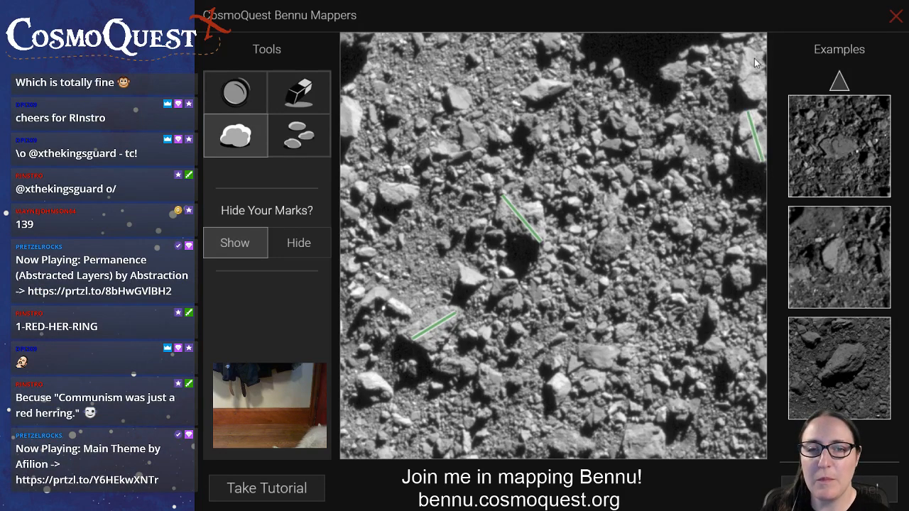
drag(756, 51, 758, 103)
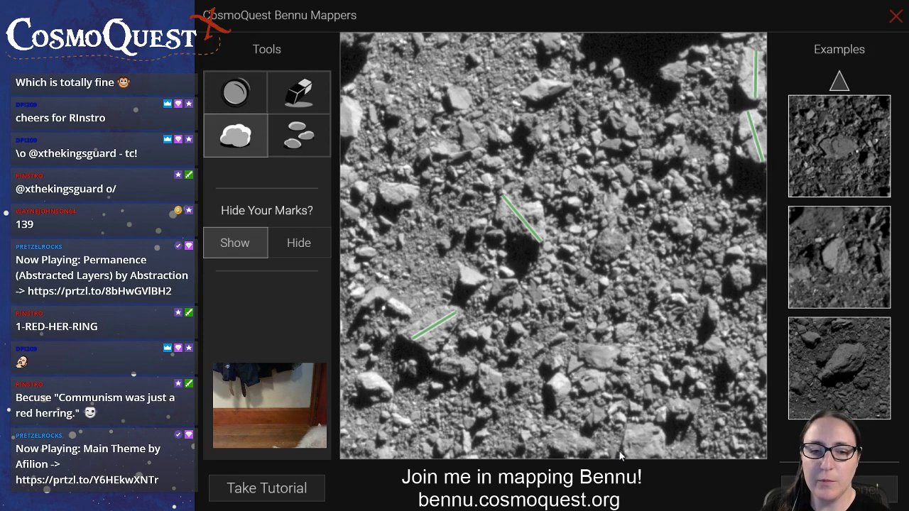
Measure the two boulders along the bottom edge, the upper left-edge one, the bright one inward below it and the one in the lower-left corner area
drag(622, 451, 662, 442)
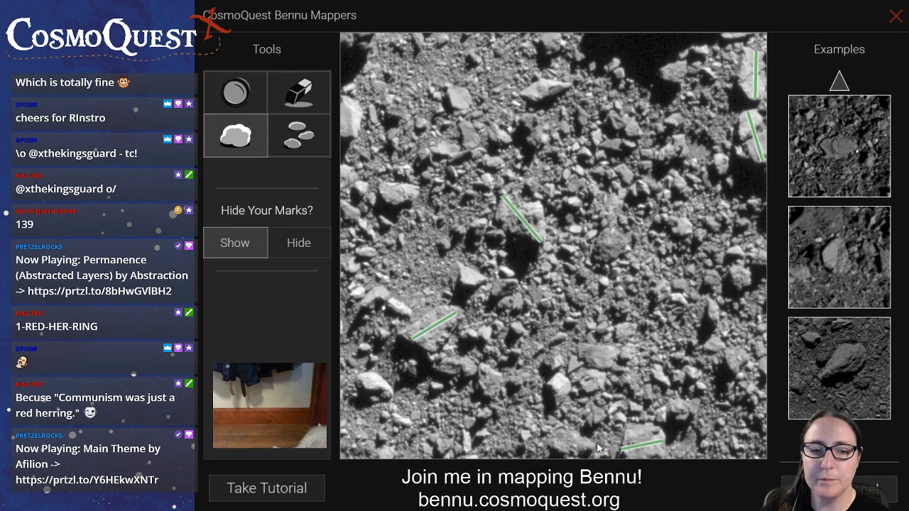
drag(592, 449, 548, 446)
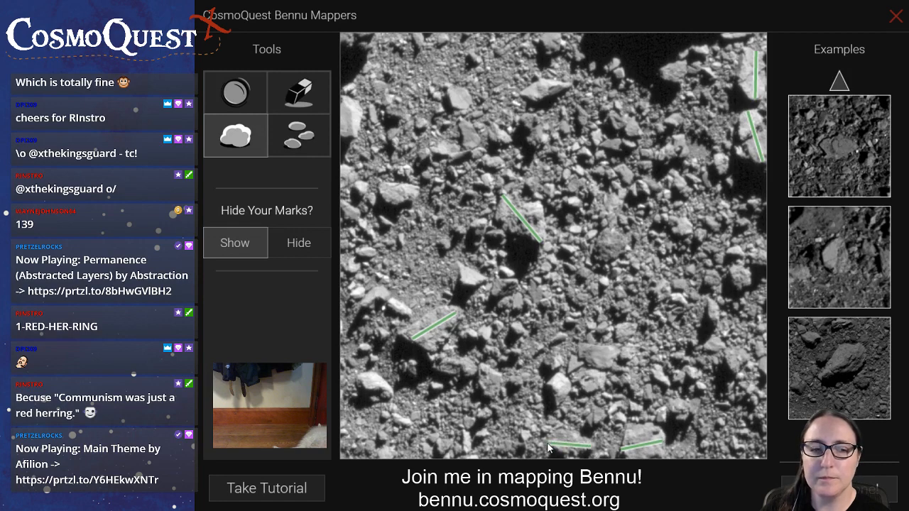
drag(419, 198, 380, 197)
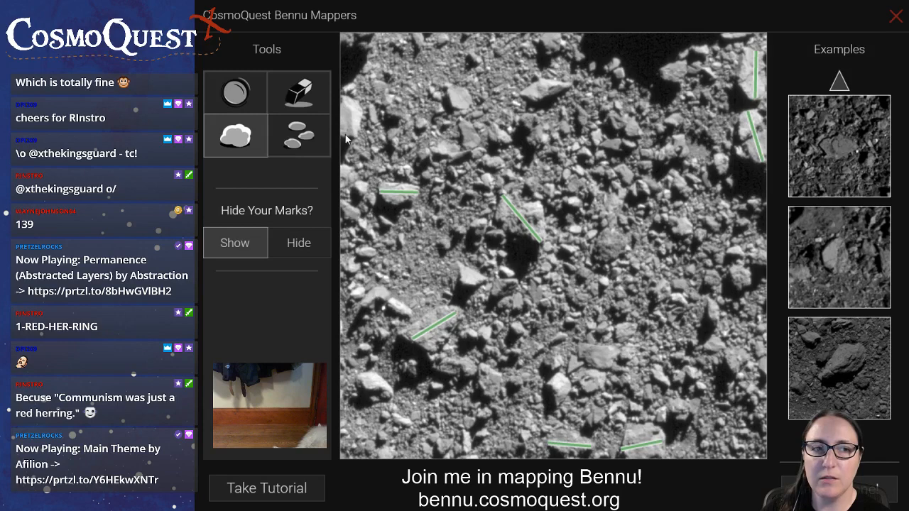
drag(347, 140, 347, 101)
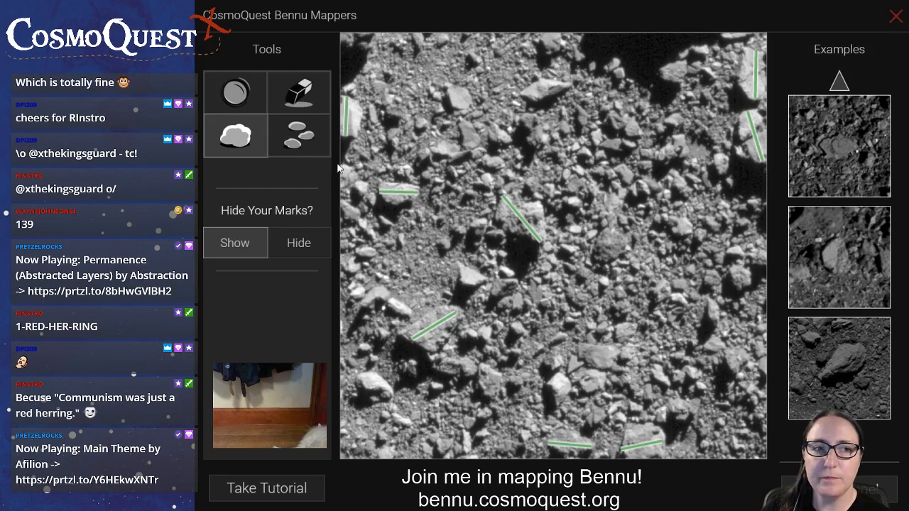
drag(358, 381, 391, 397)
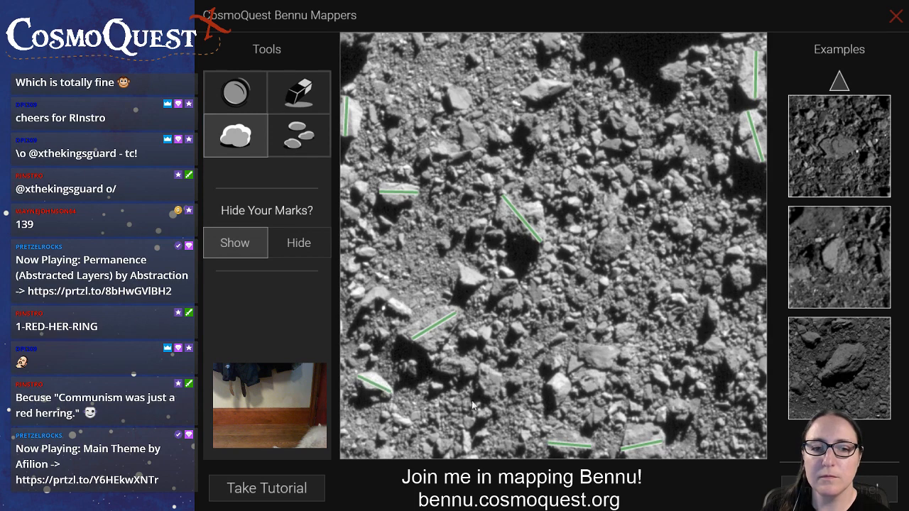
Measure two boulders lower right of centre, three across the upper part of the image and one above the large lower-left boulder
drag(579, 352, 617, 358)
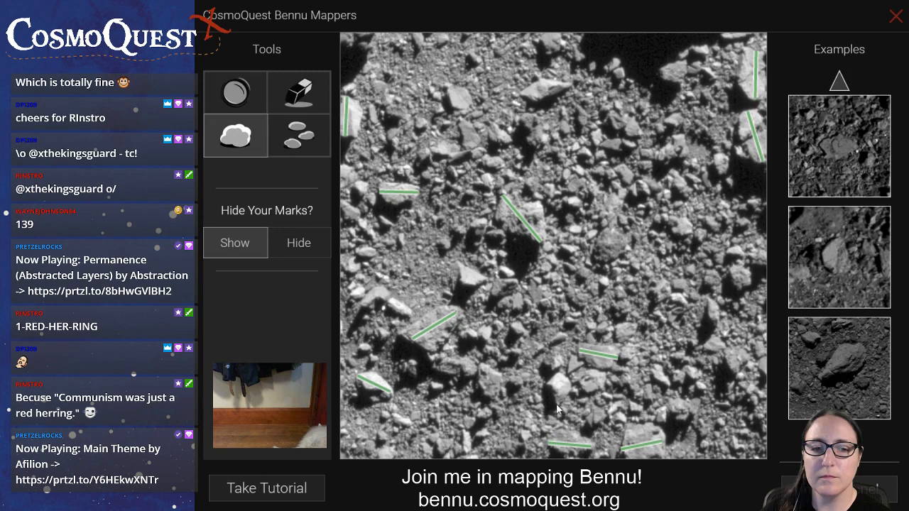
drag(558, 403, 561, 379)
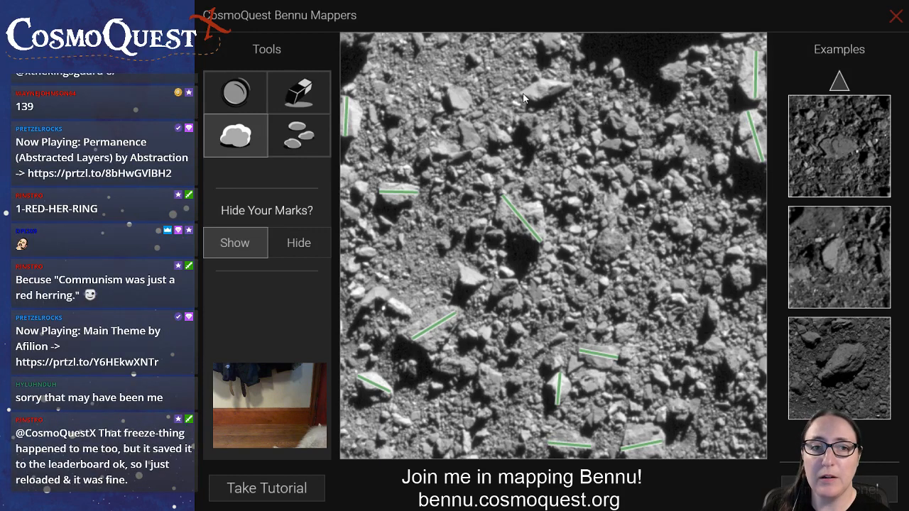
drag(523, 93, 565, 86)
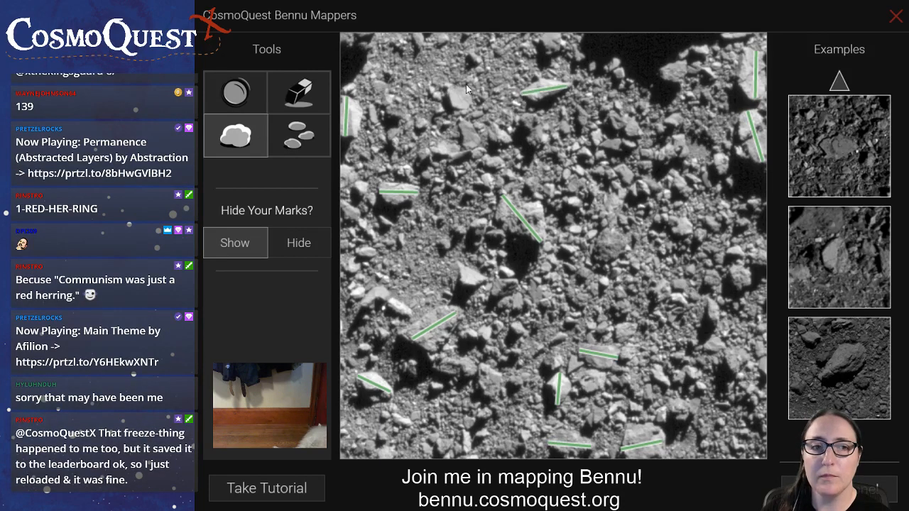
drag(463, 100, 475, 149)
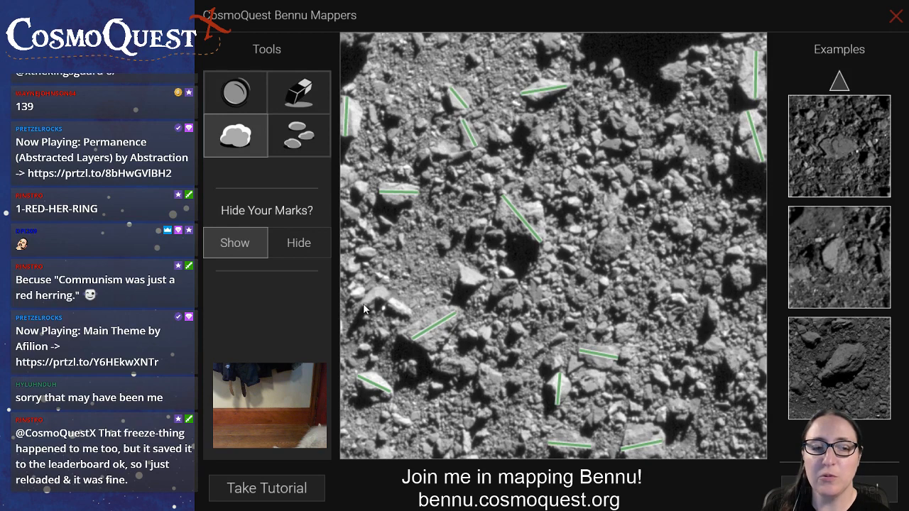
drag(363, 304, 389, 292)
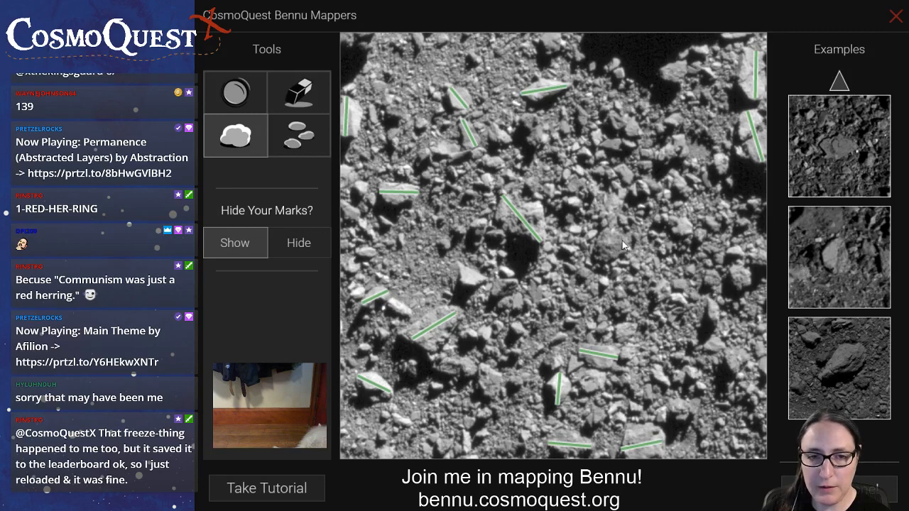
Measure the round dark boulder right of centre, two near the lower right edge and the one in the top-left corner
drag(623, 240, 600, 263)
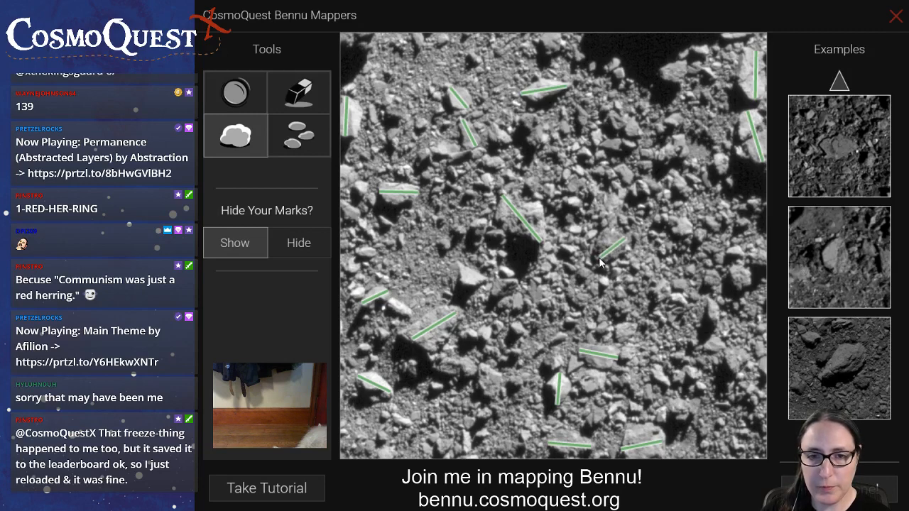
drag(730, 374, 743, 350)
drag(740, 264, 737, 287)
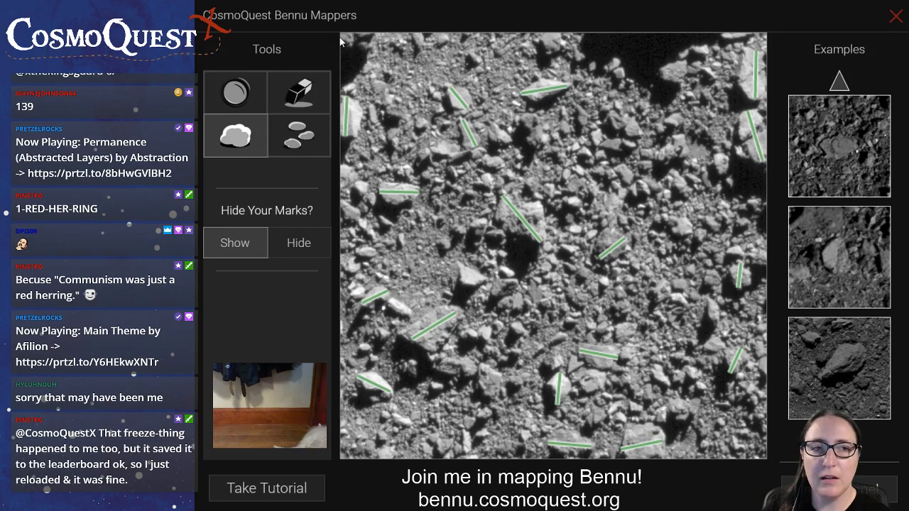
drag(366, 36, 339, 61)
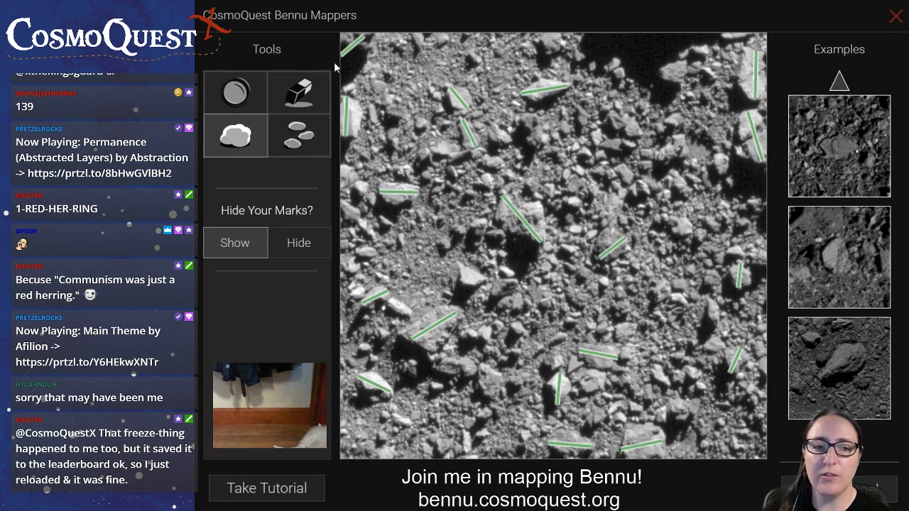
Measure two adjacent boulders in the lower centre, one below the long boulder lower right of centre and two in the upper-right area
drag(486, 368, 495, 398)
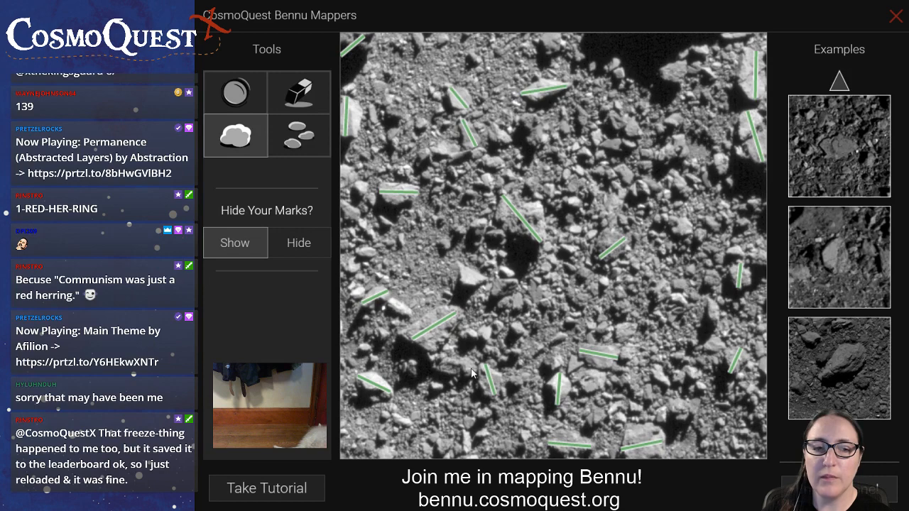
drag(476, 369, 436, 368)
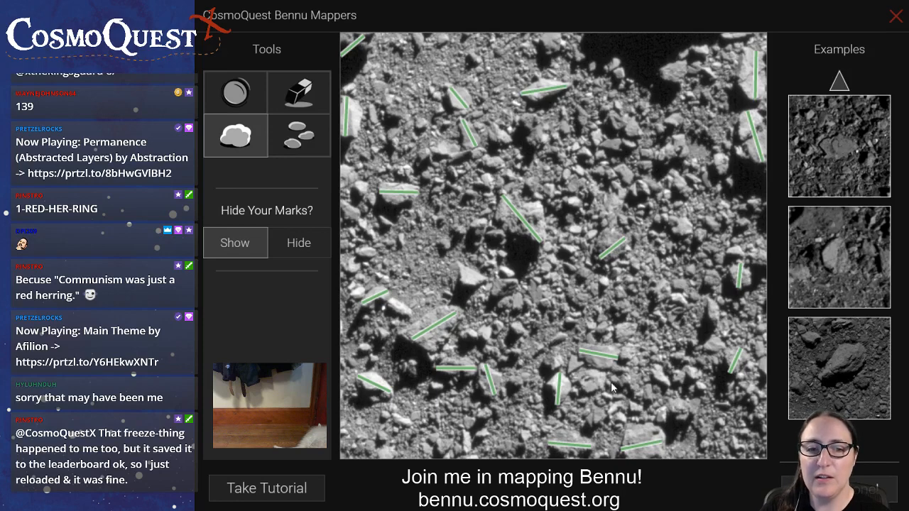
drag(581, 380, 602, 388)
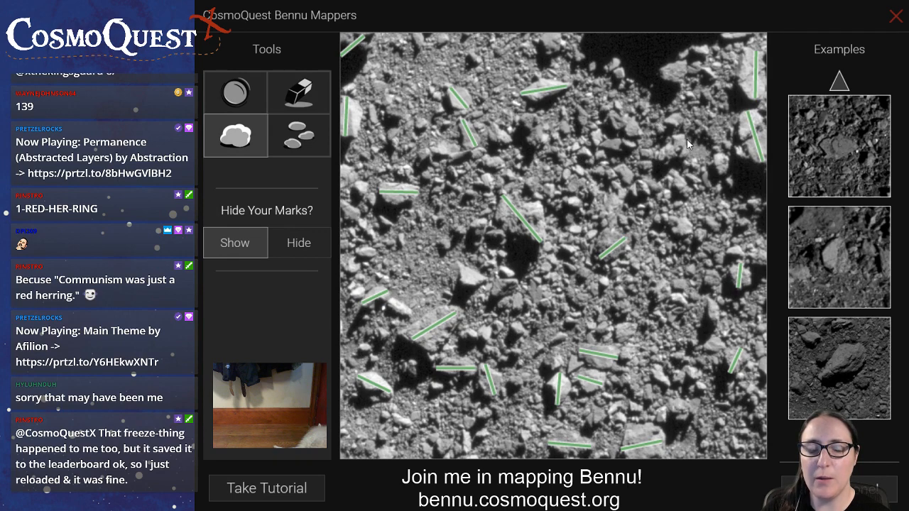
drag(682, 143, 648, 153)
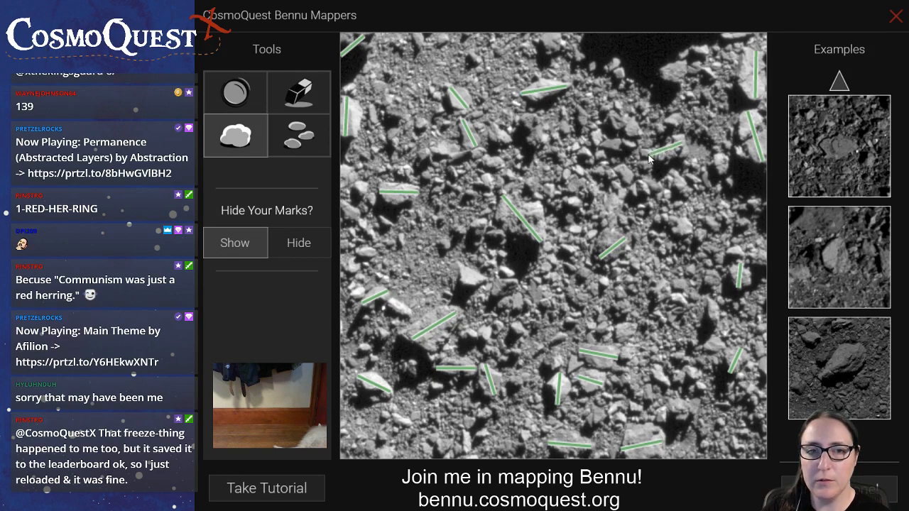
drag(683, 63, 662, 77)
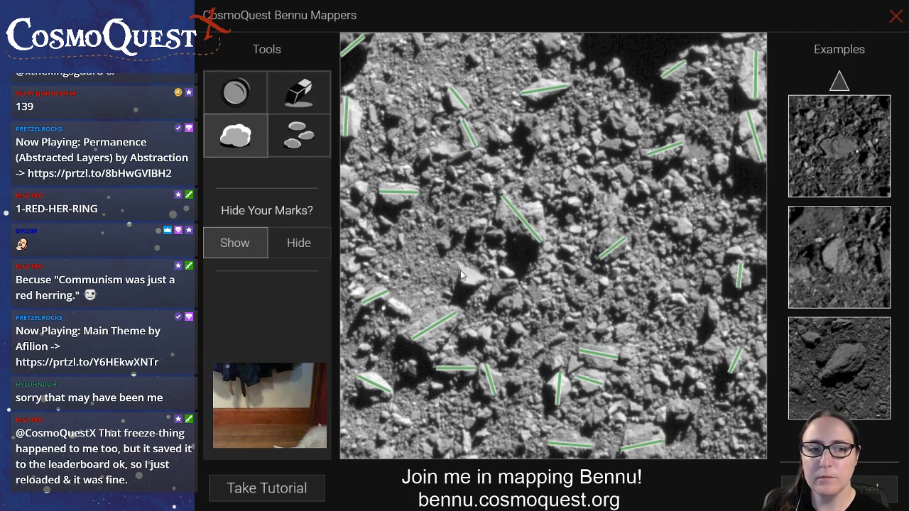
Measure the bright boulder left of centre, one in the upper-left cluster and one above the measured boulder near the right edge
drag(459, 268, 477, 286)
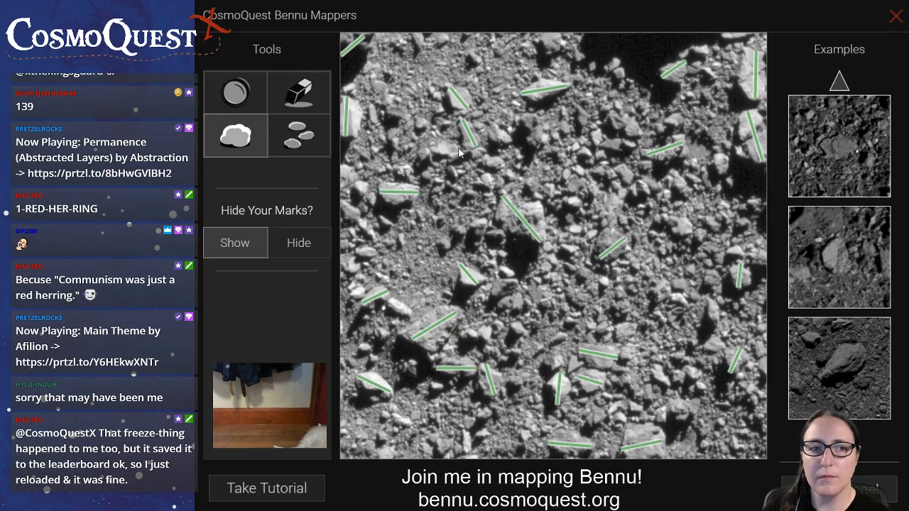
drag(459, 147, 430, 150)
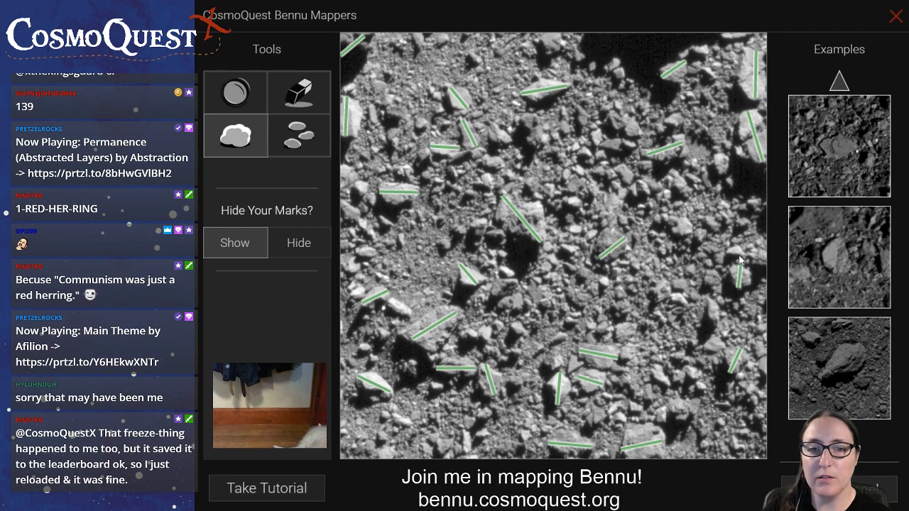
drag(728, 248, 765, 257)
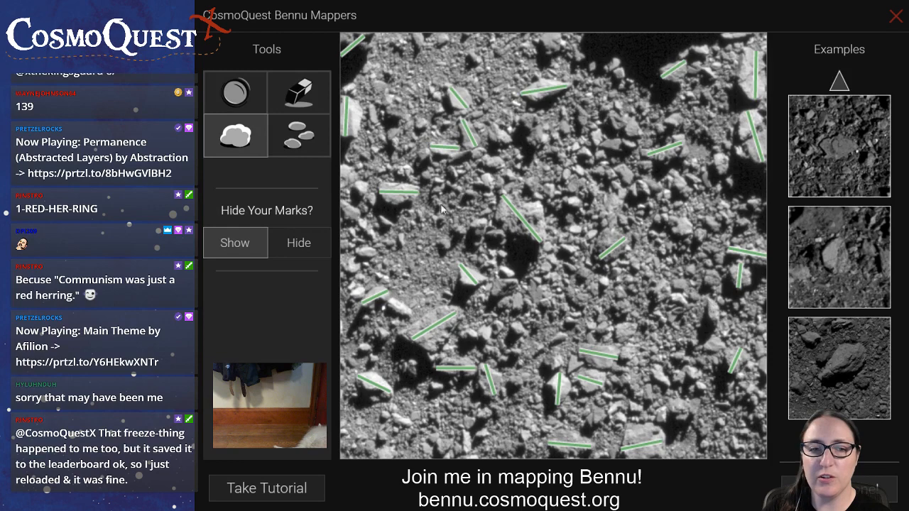
Mark the small rocks down the left edge, between the tall measured boulder and the short one lower down, as rocks
click(298, 135)
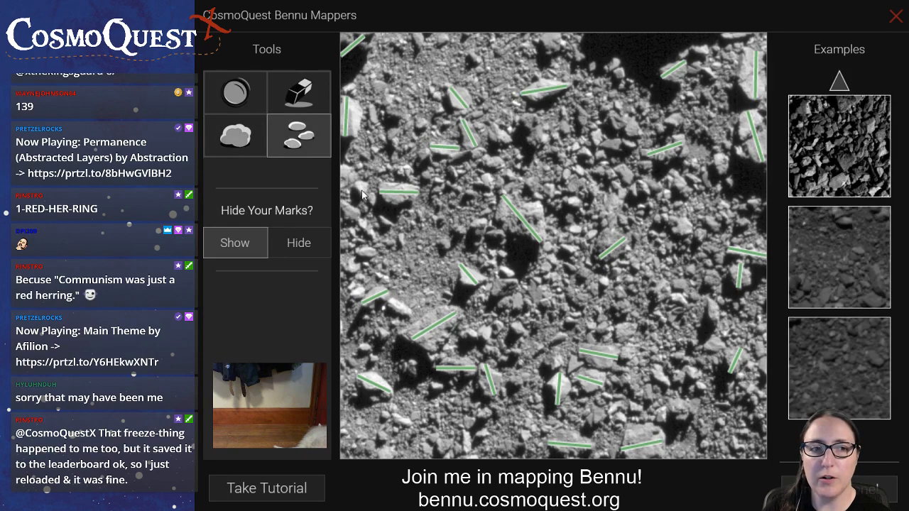
click(345, 174)
click(348, 210)
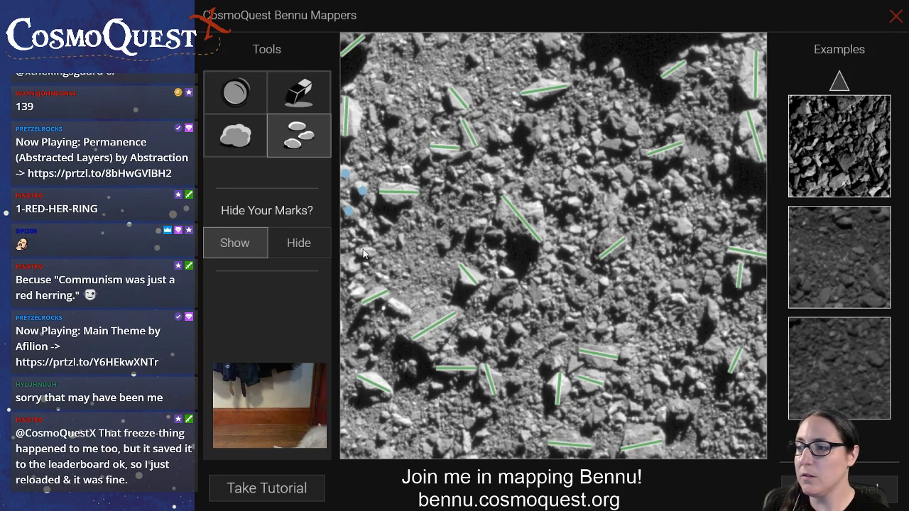
click(369, 253)
click(355, 265)
click(351, 235)
Mark the small rocks in an arc left of the central boulder and its shadow, plus the row of four below it
click(446, 244)
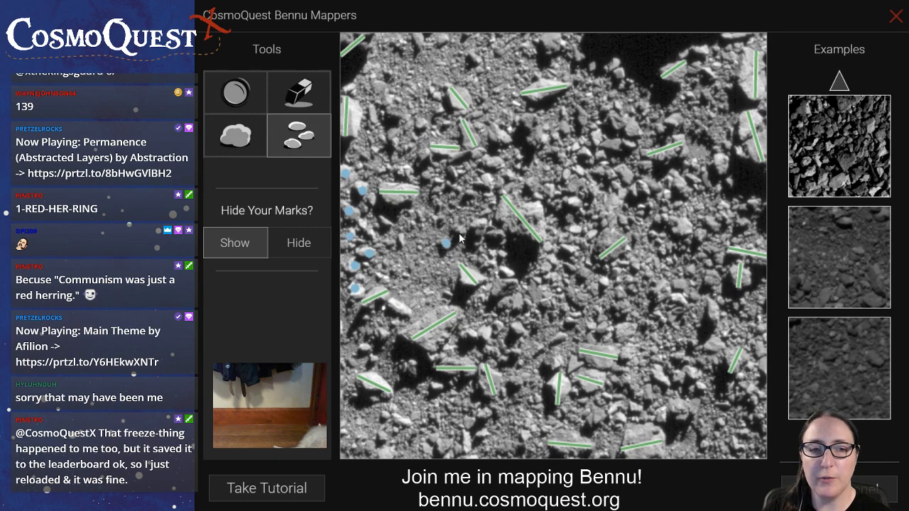
click(481, 226)
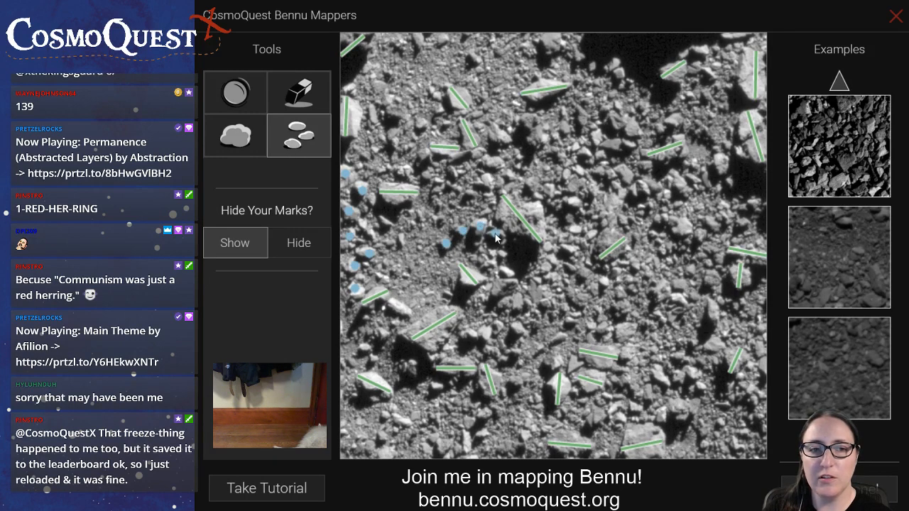
click(489, 264)
click(519, 331)
click(498, 328)
click(486, 332)
click(473, 334)
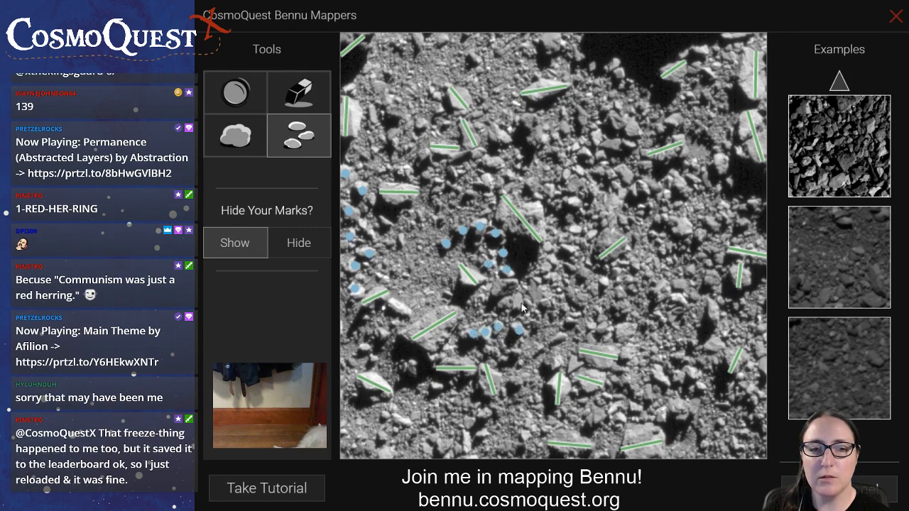
Mark the rocks between the central boulder and the measured one to its right, plus the cluster in the upper area right of centre
click(573, 249)
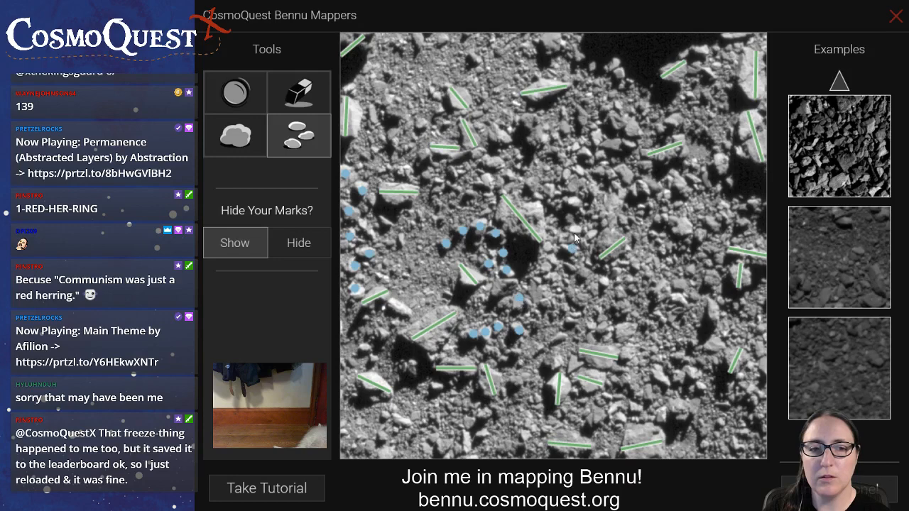
click(593, 235)
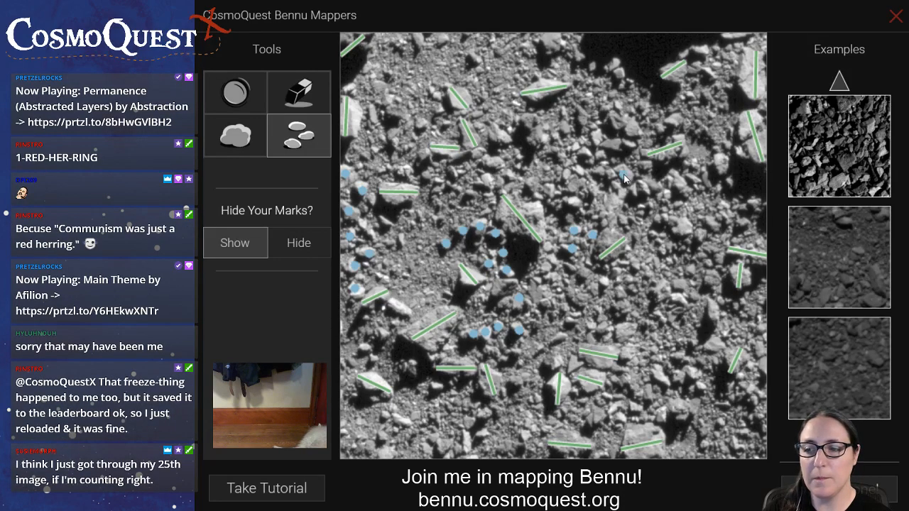
click(613, 147)
click(632, 132)
click(618, 119)
click(584, 150)
click(588, 162)
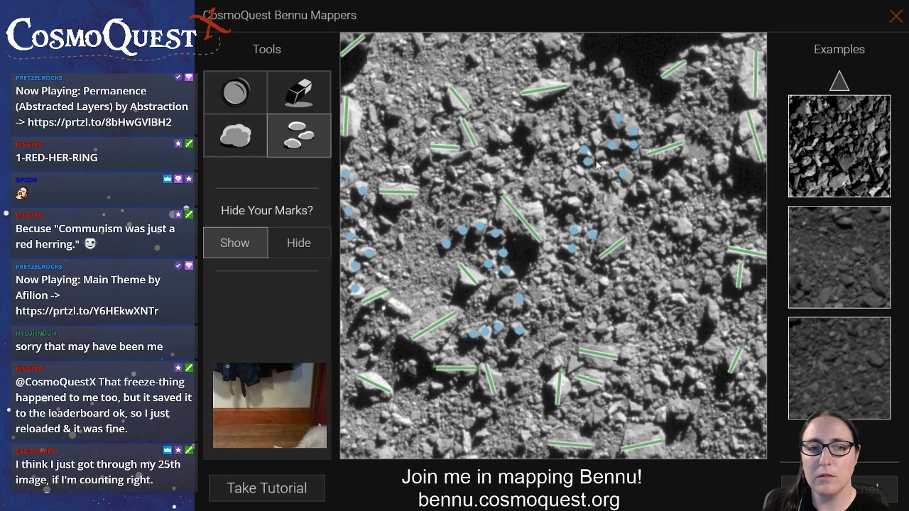
click(600, 157)
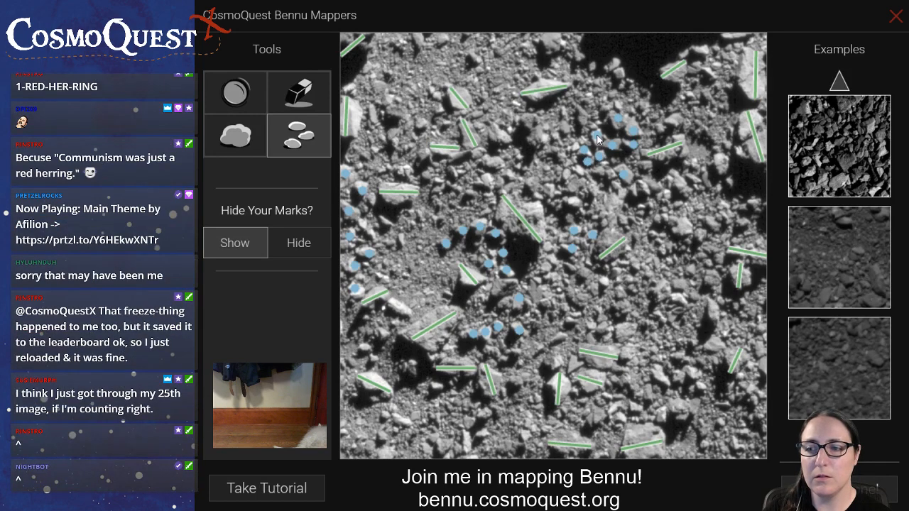
click(596, 134)
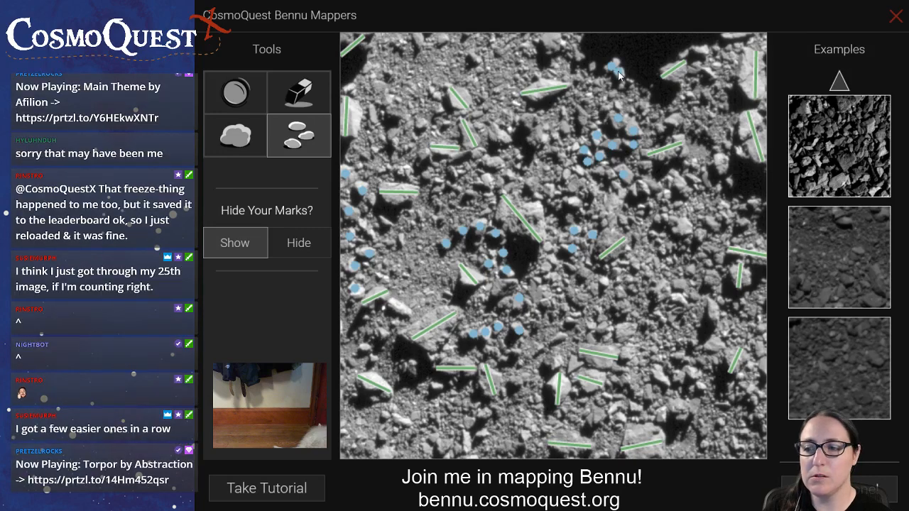
Mark the small rocks around the dark upper-right shadow and those below the measured boulder in the upper-right area
click(701, 49)
click(733, 37)
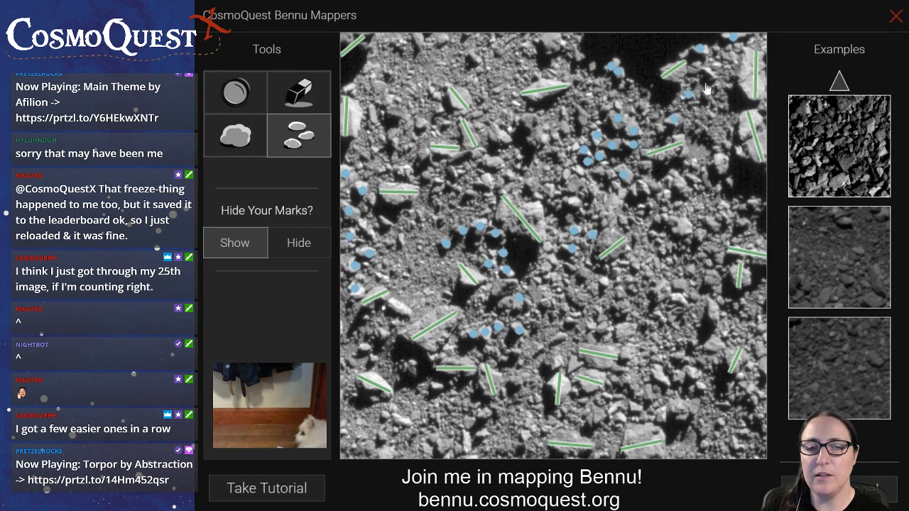
click(719, 164)
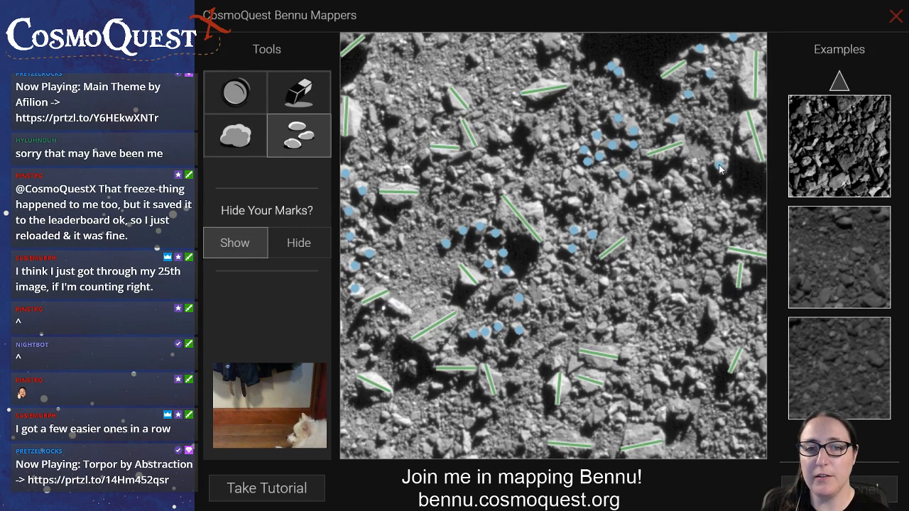
click(677, 185)
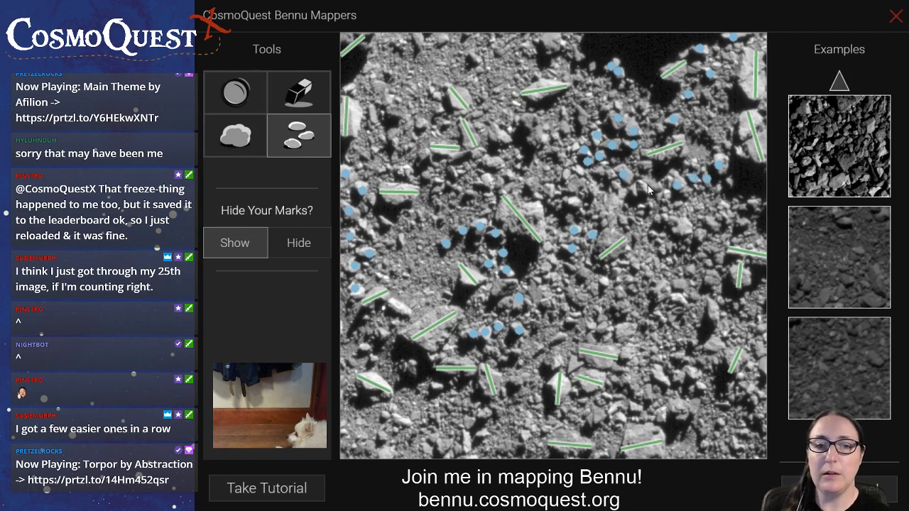
Mark the curved chain of seven small rocks running from below the upper-right boulder towards the central boulder
click(648, 190)
click(632, 192)
click(616, 184)
click(611, 174)
click(599, 171)
click(573, 184)
click(572, 201)
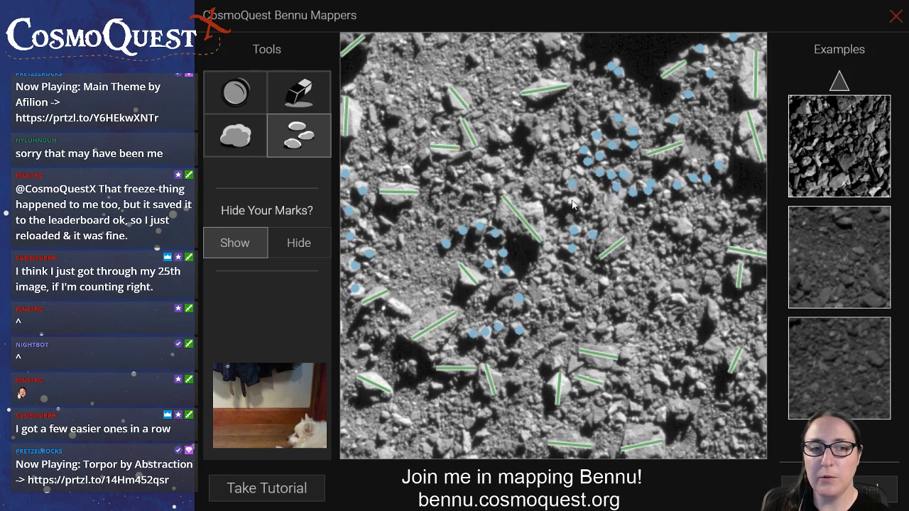
Mark the small rocks just above the central boulder and those leading up towards the upper centre of the image
click(550, 189)
click(534, 184)
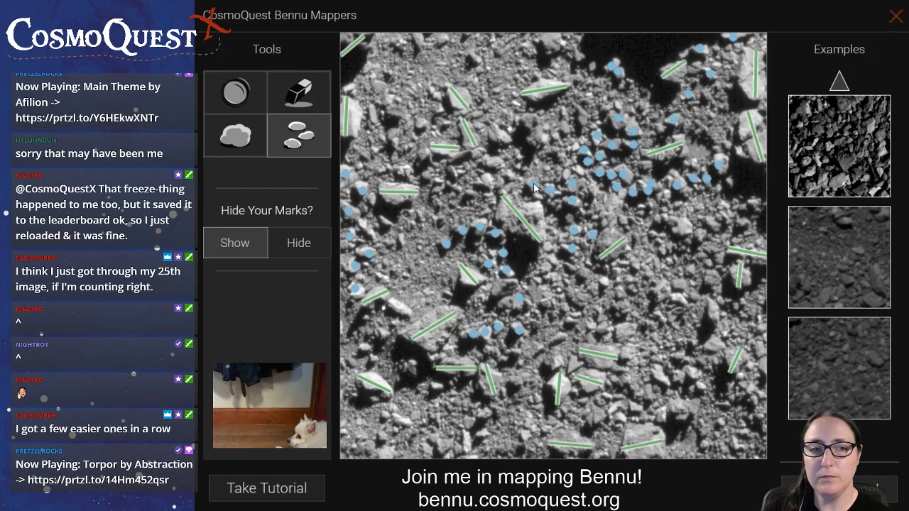
click(488, 182)
click(493, 164)
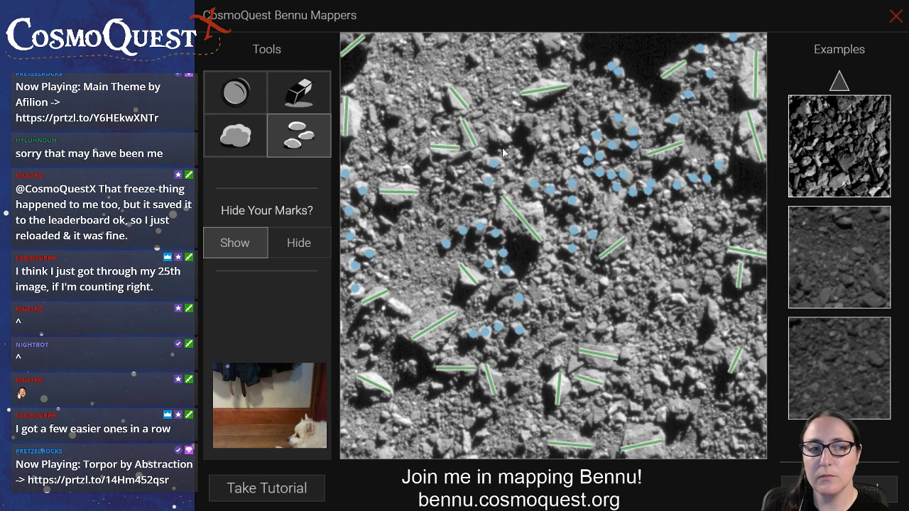
click(503, 136)
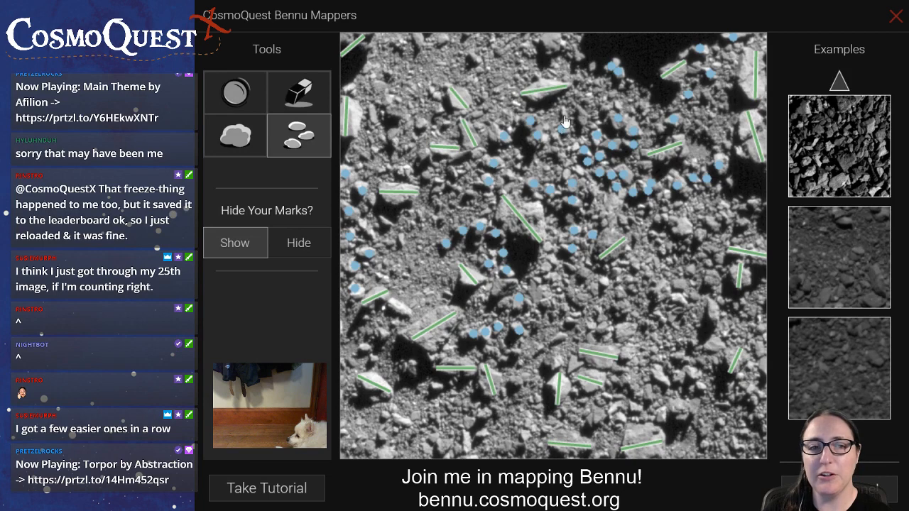
Mark the small rocks near the top edge and the group in the upper-left area left of the measured boulders
click(475, 58)
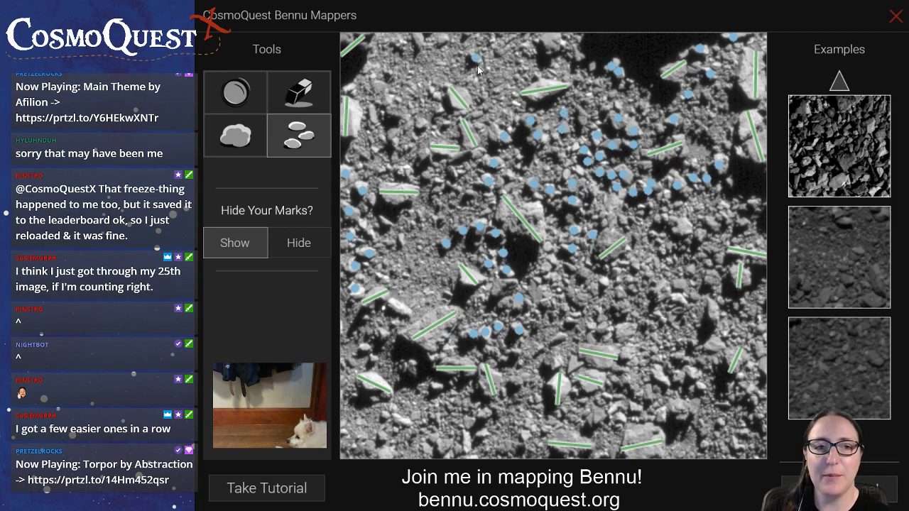
click(442, 42)
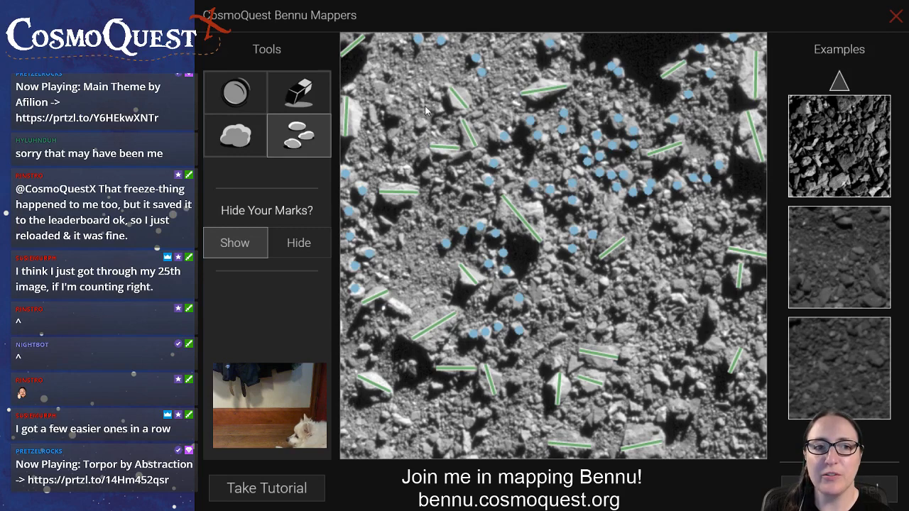
click(394, 114)
click(420, 124)
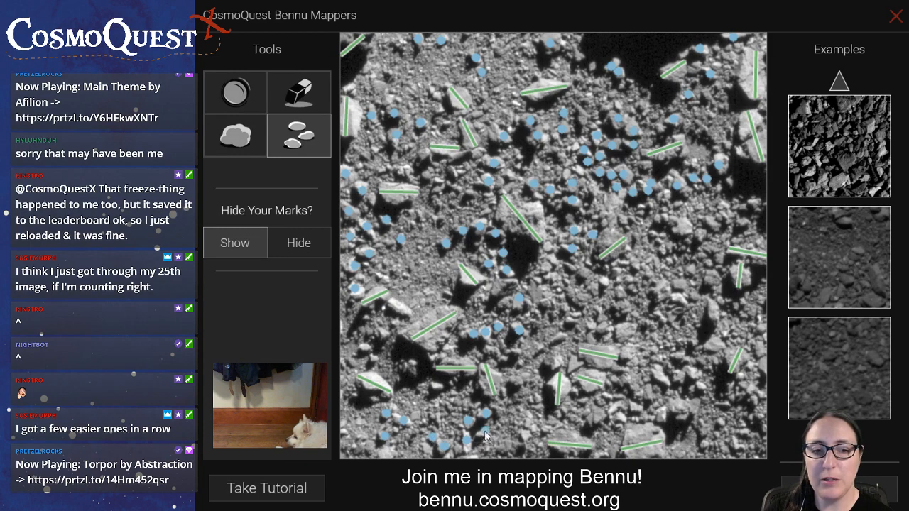
Mark the group of four small rocks above the two measured boulders at the bottom edge, right of centre
click(619, 416)
click(597, 417)
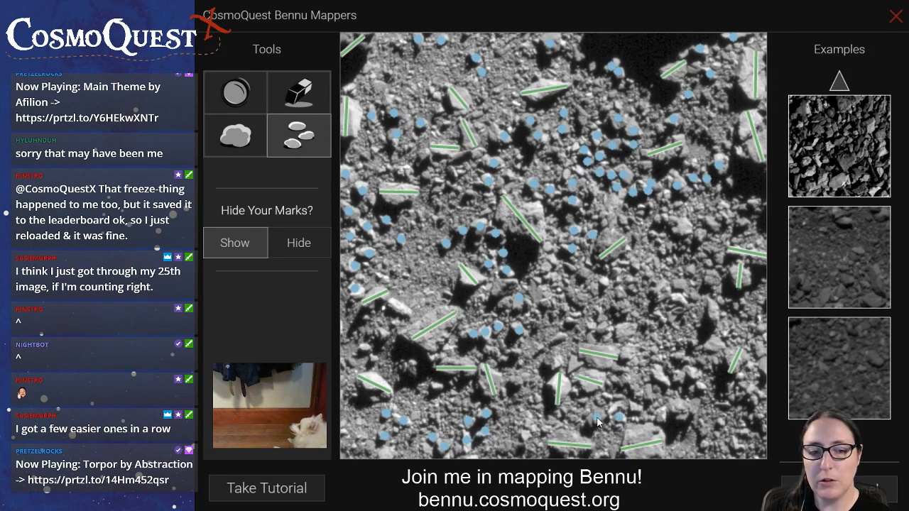
click(606, 396)
click(618, 405)
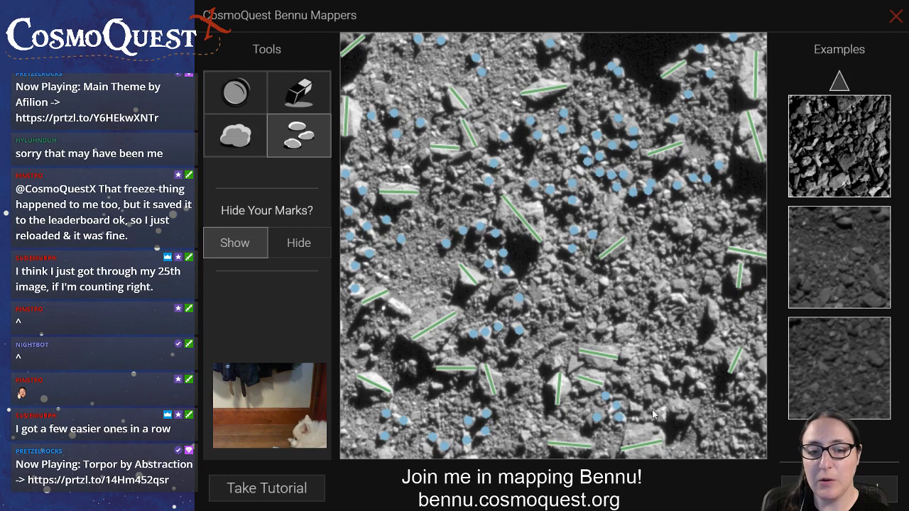
Mark the row of small rocks in the lower-right area and the group above it, midway down the right half
click(699, 385)
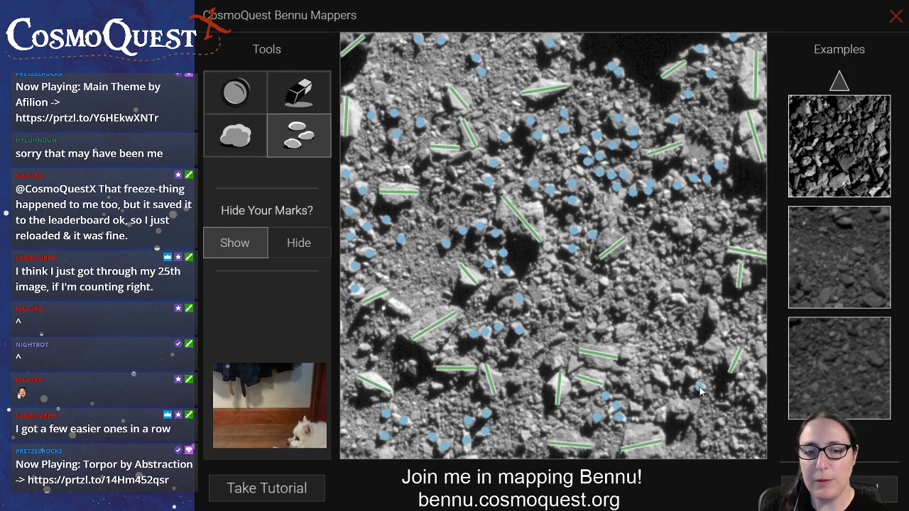
click(691, 371)
click(658, 374)
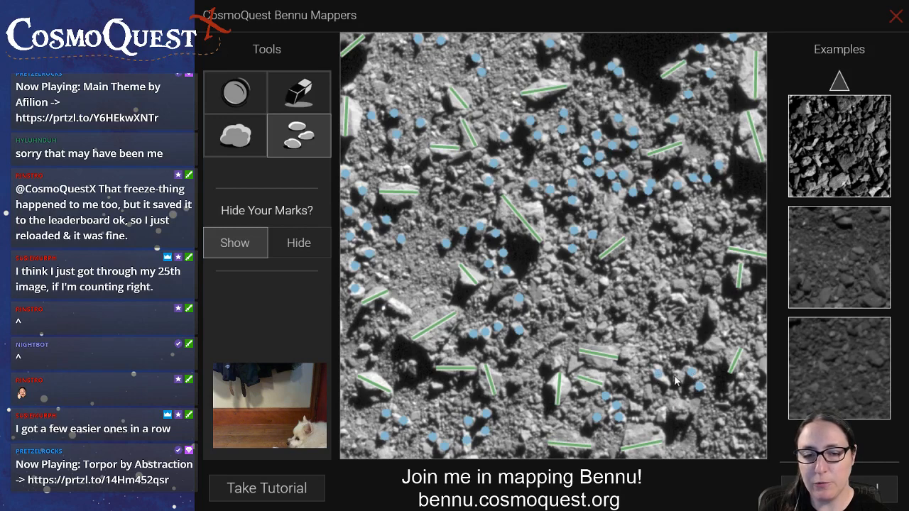
click(679, 297)
click(660, 287)
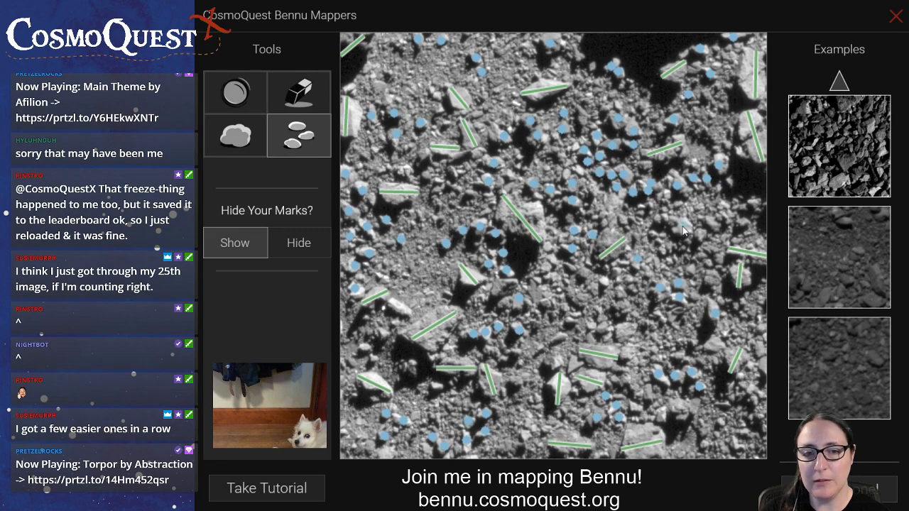
Mark the small rocks along the right side, above the measured boulder pair and down towards the lower-right corner
click(742, 225)
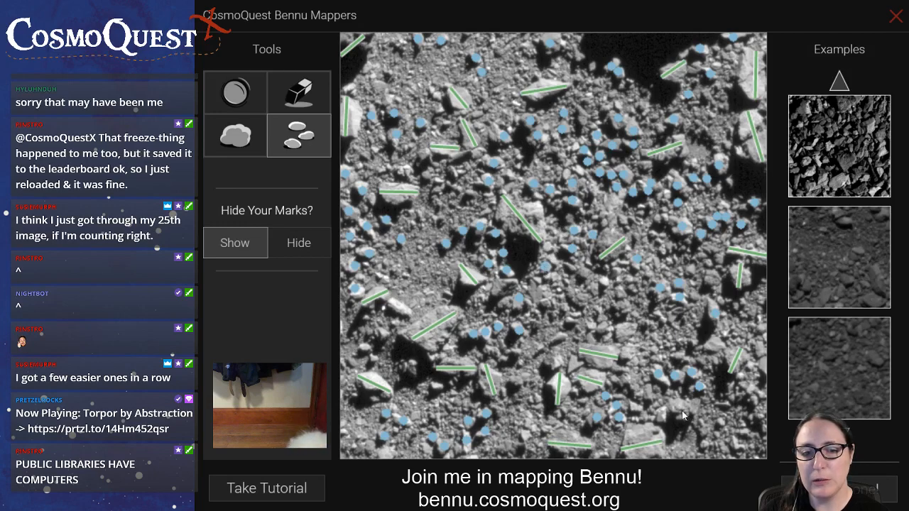
click(705, 443)
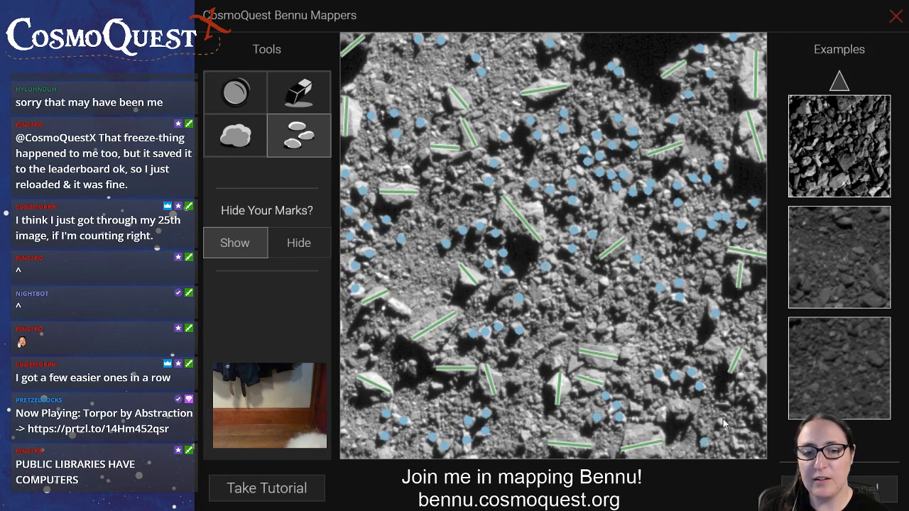
click(763, 366)
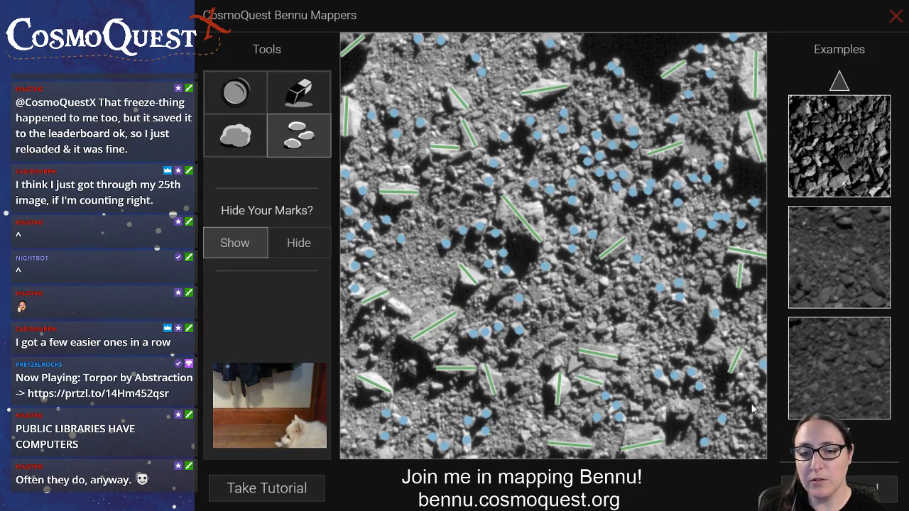
click(731, 393)
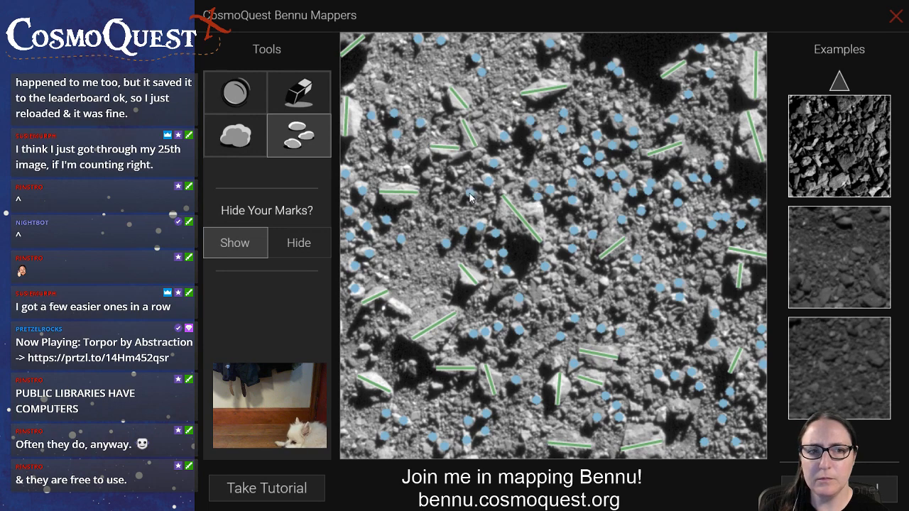
Fill in unmarked small rocks below the upper-left boulders, above the large lower-left boulder and across the rest of the image
click(456, 173)
click(425, 174)
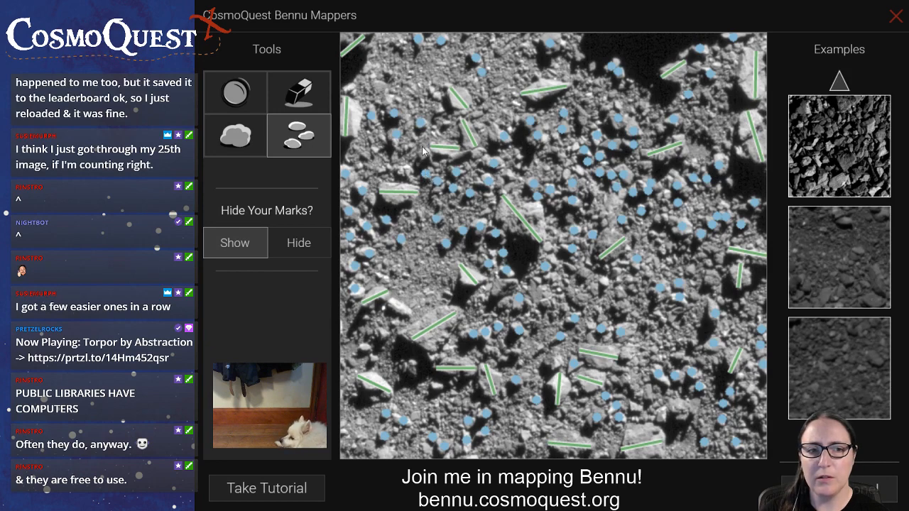
click(399, 307)
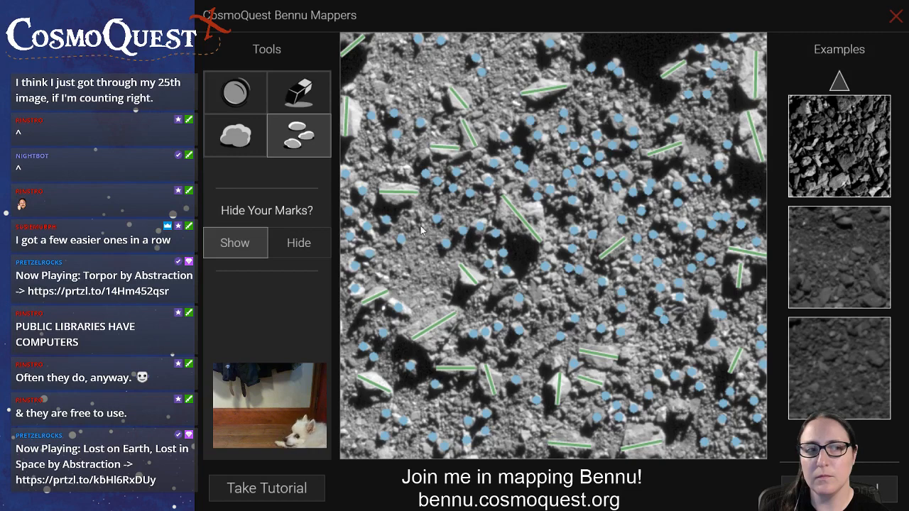
Measure the unmarked boulder in the lower-right area and mark remaining small rocks, including one below the row under the central boulder
click(235, 135)
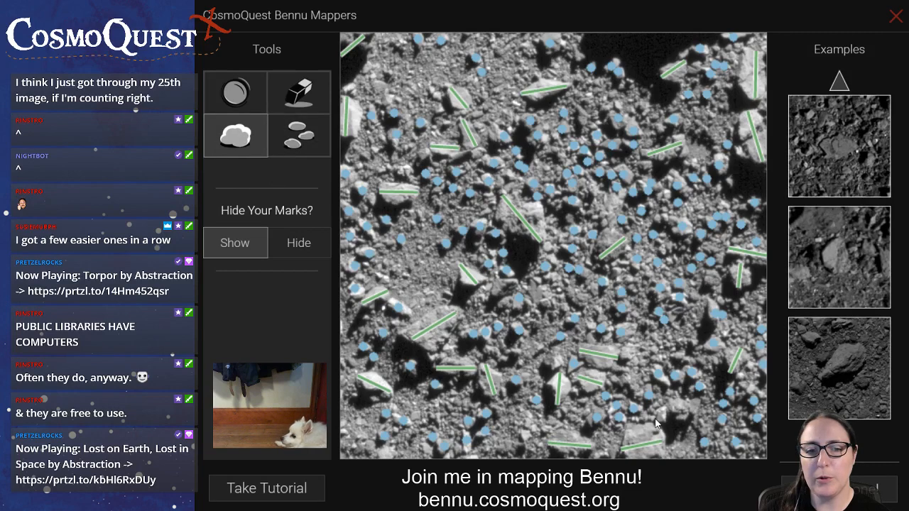
drag(669, 419, 699, 411)
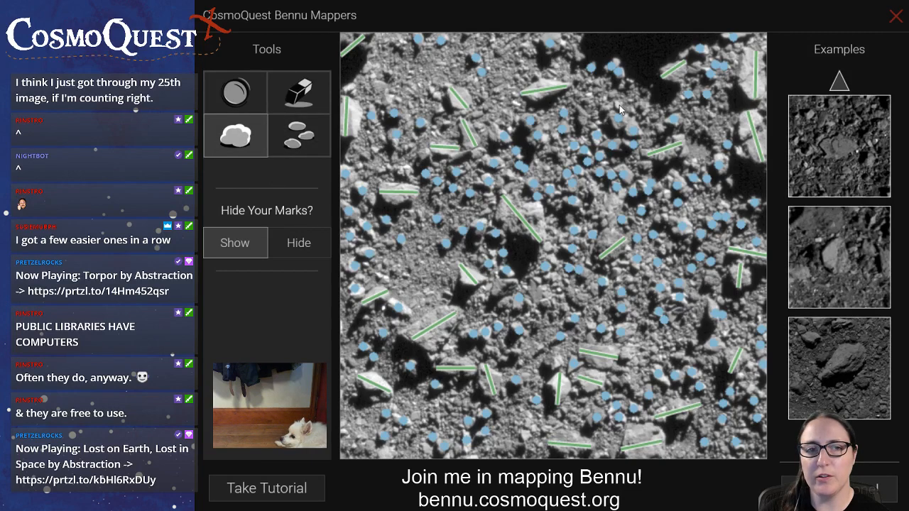
click(299, 135)
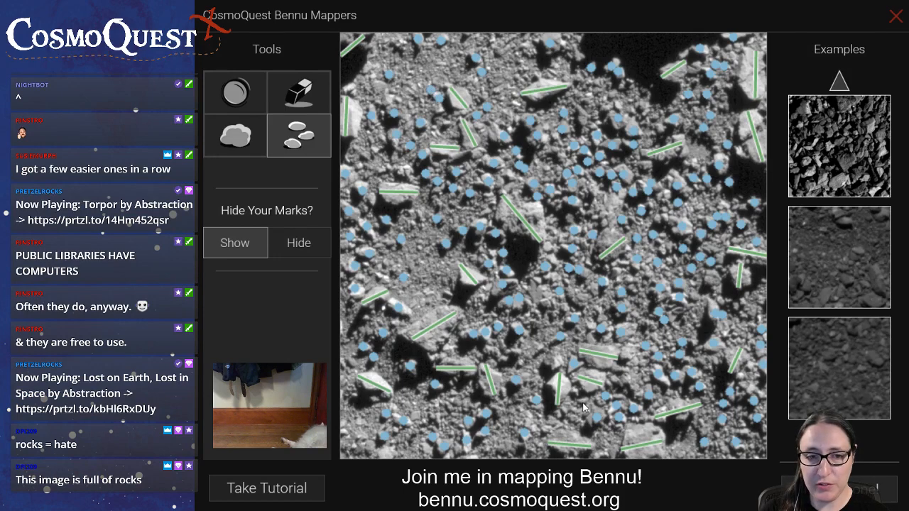
click(517, 351)
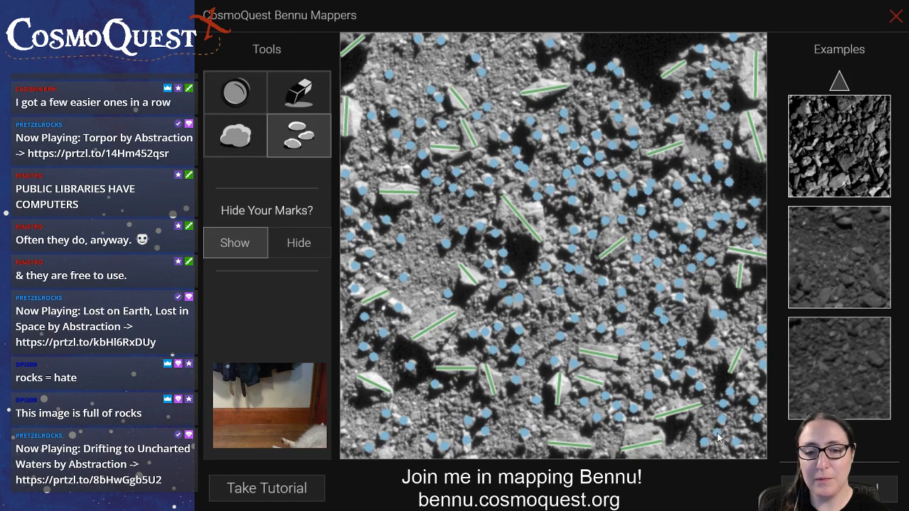
Mark the crater at the image's lower-right edge, just beside the measured boulder
click(235, 92)
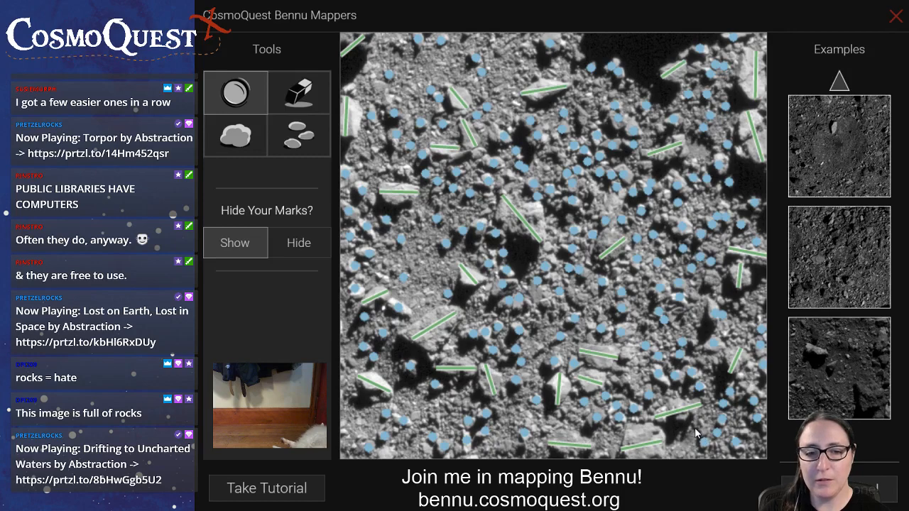
drag(698, 433, 664, 462)
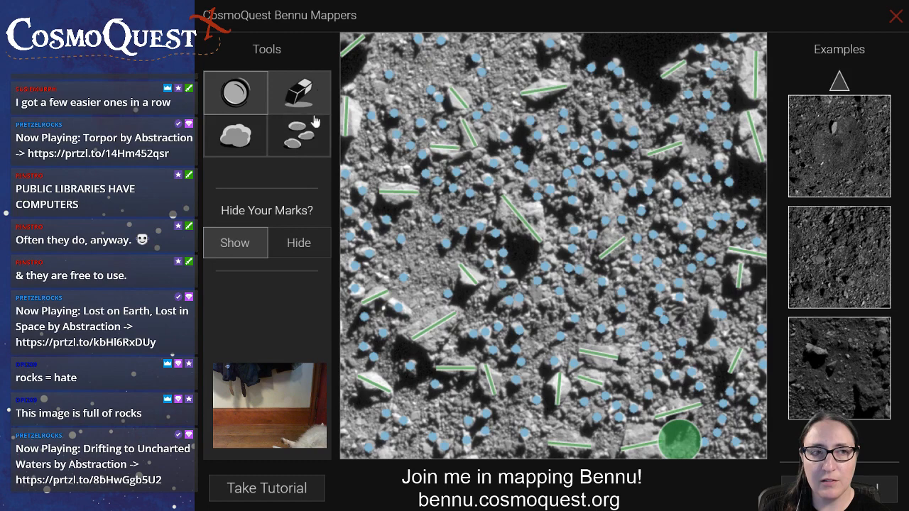
click(301, 133)
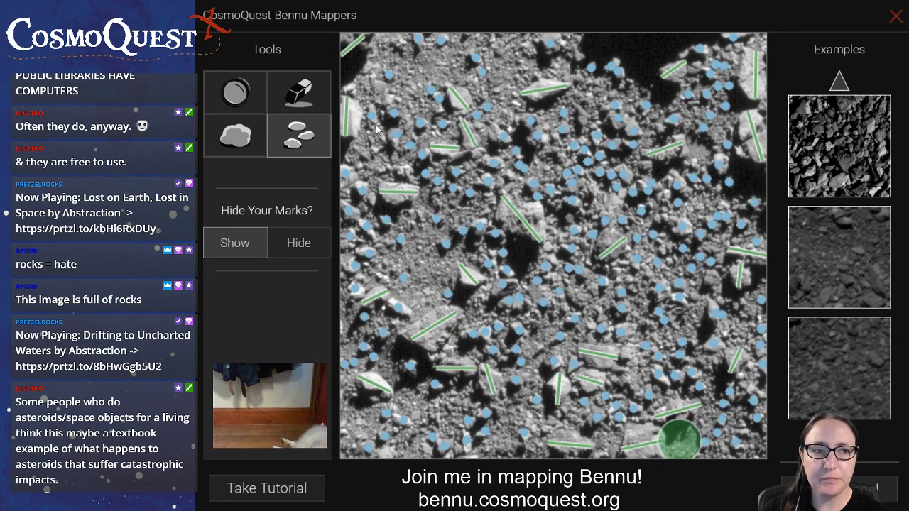
Mark the crater beside the measured boulder in the image's upper-right area and submit the finished image
click(235, 92)
drag(710, 160, 683, 145)
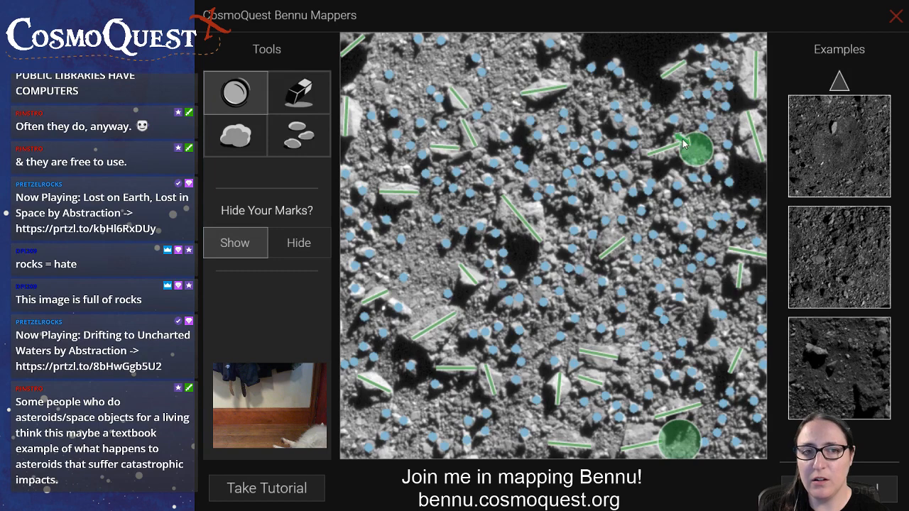
click(311, 149)
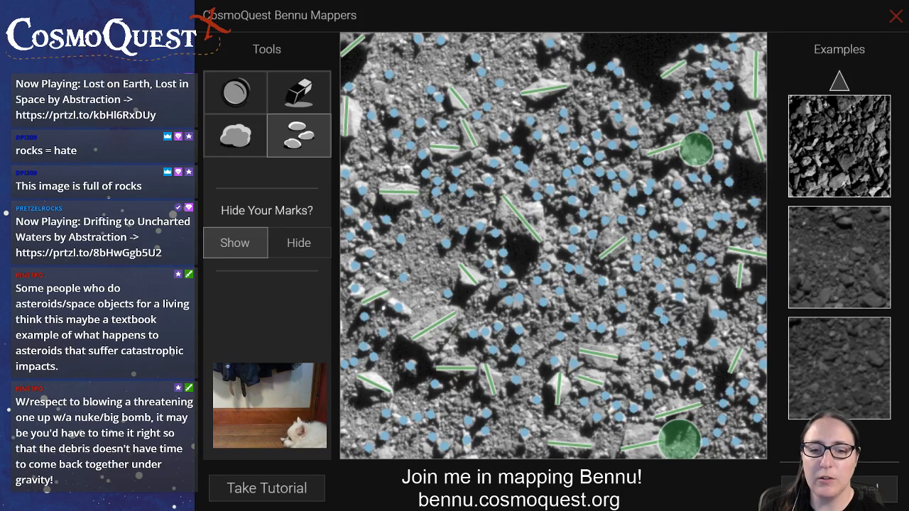
click(816, 490)
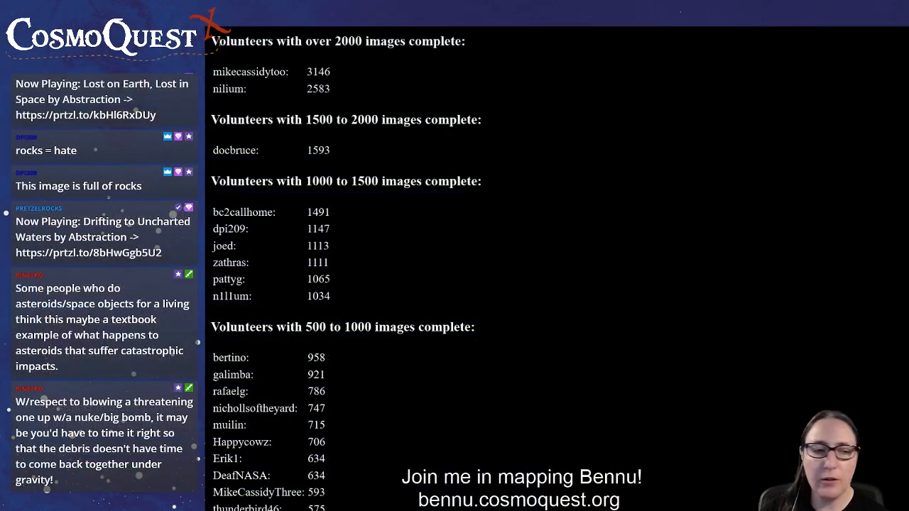
Find the leaderboard group with 50 to 100 images complete and briefly highlight its third volunteer entry
scroll(557, 270, down, 1)
scroll(557, 270, down, 5)
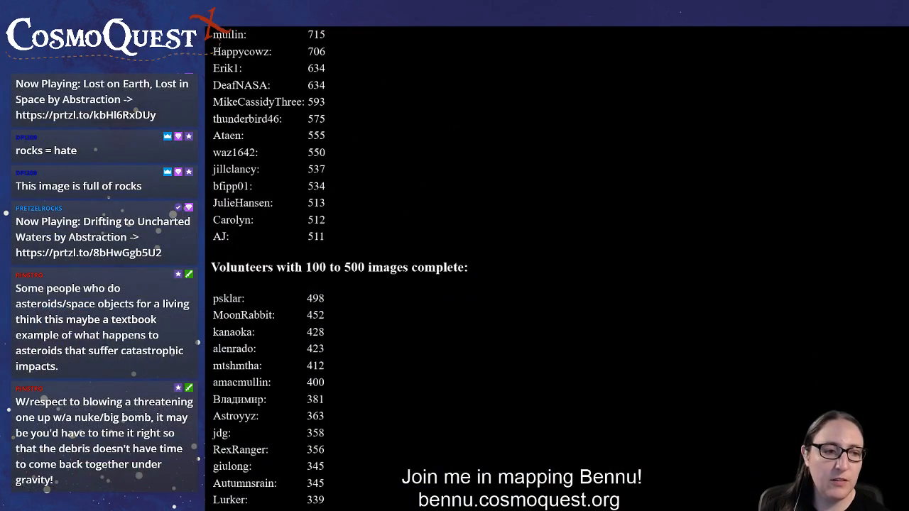
scroll(557, 269, down, 15)
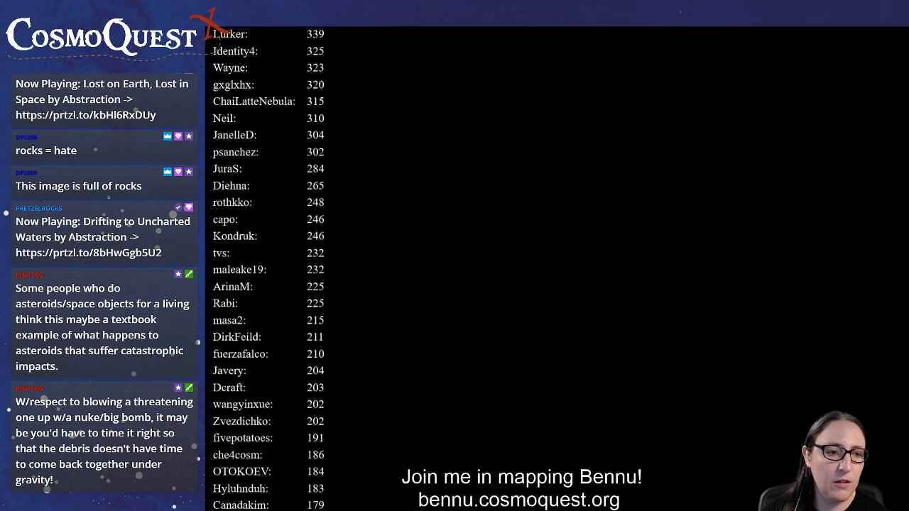
scroll(557, 270, down, 3)
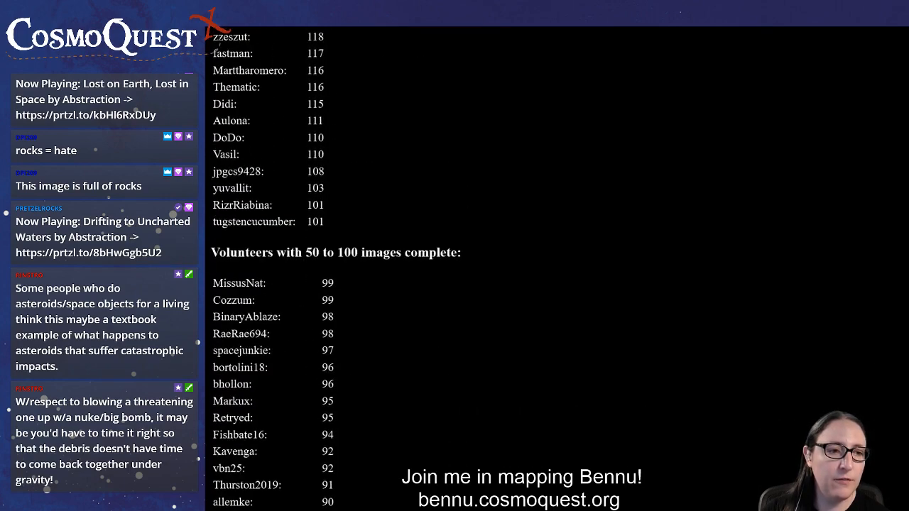
drag(213, 316, 335, 317)
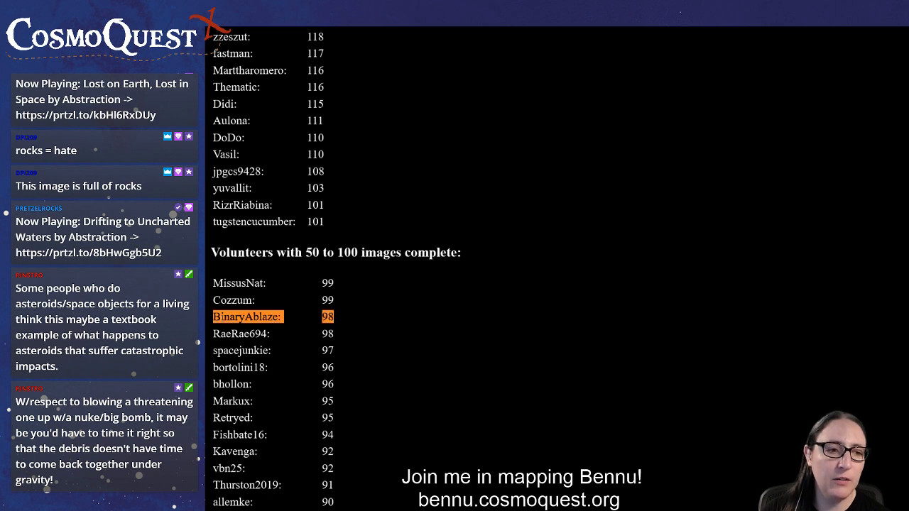
click(461, 326)
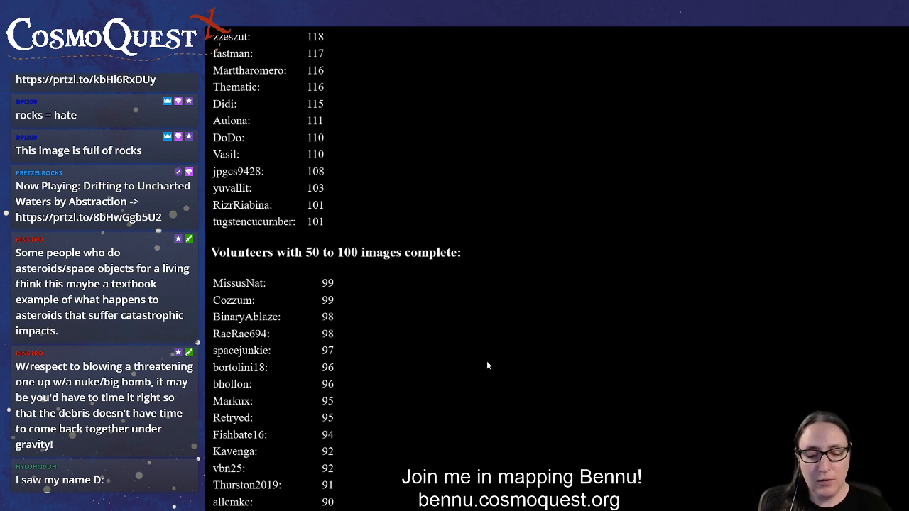
Search the leaderboard page for the username of the volunteer who just commented in chat and highlight their row
key(ctrl+f)
text(h)
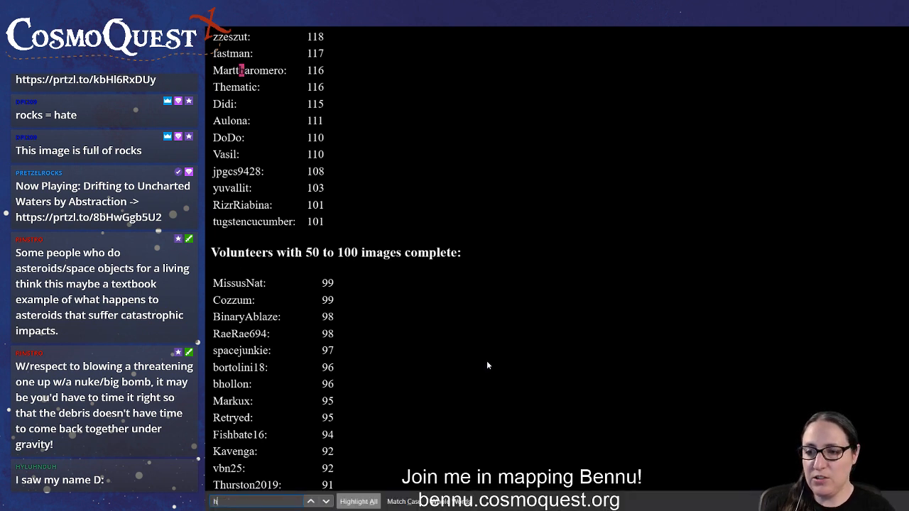
text(yluh)
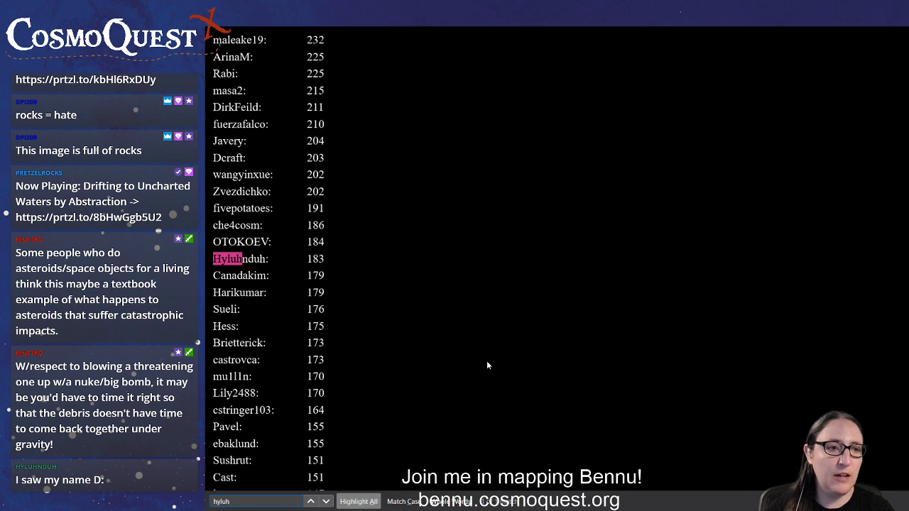
drag(329, 266, 212, 266)
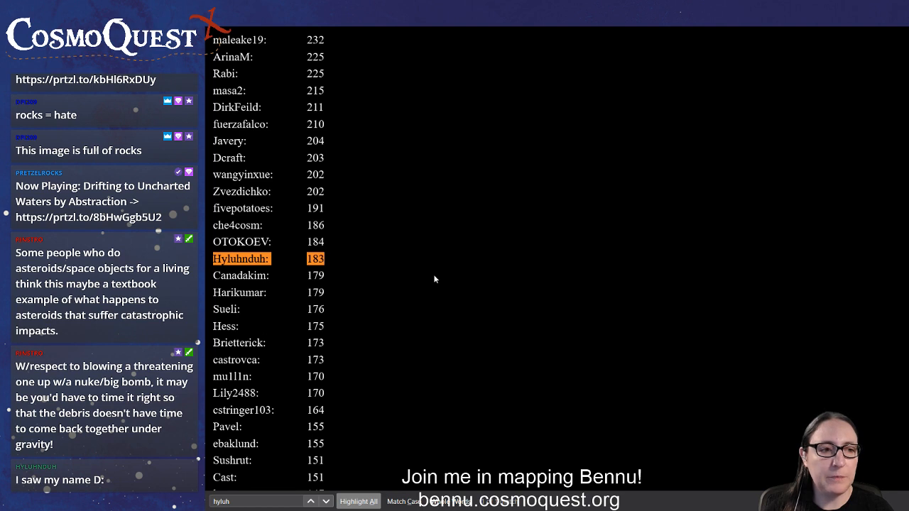
Review the rest of the leaderboard down to the volunteers with 50 images complete
scroll(435, 279, down, 6)
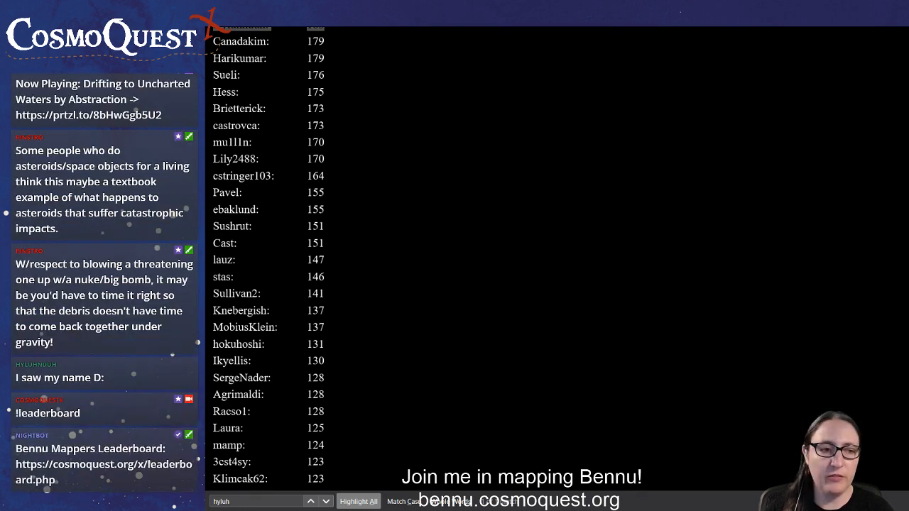
click(552, 282)
scroll(552, 285, down, 2)
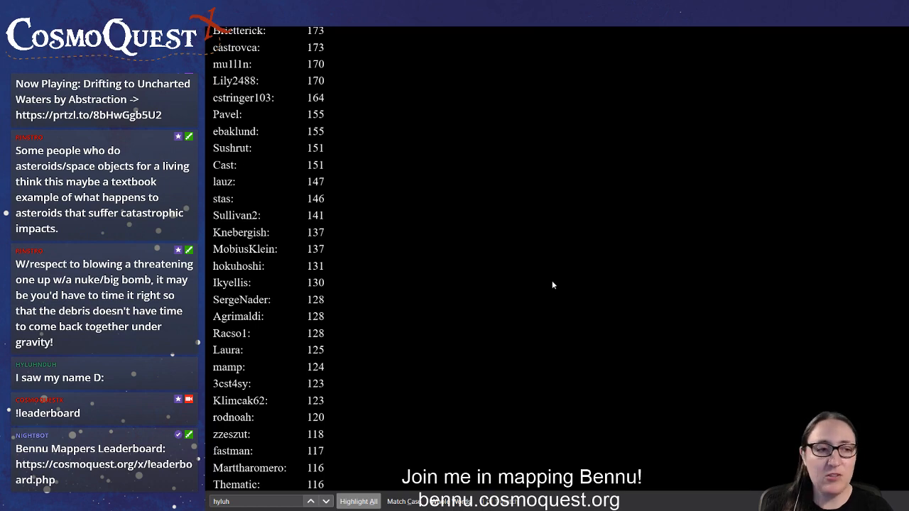
scroll(553, 285, down, 10)
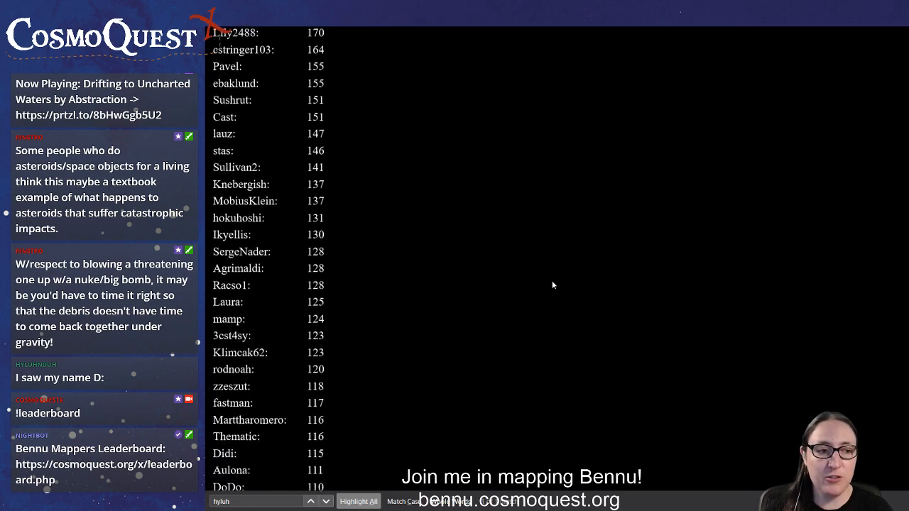
scroll(552, 285, down, 20)
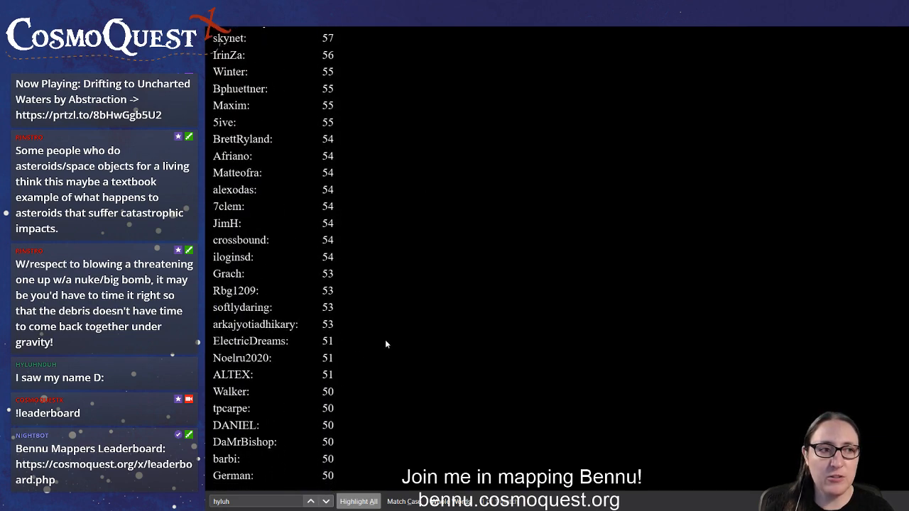
Go back to the start of the 50 to 100 images group, briefly highlight the third volunteer's row, and close the page search
scroll(386, 345, up, 20)
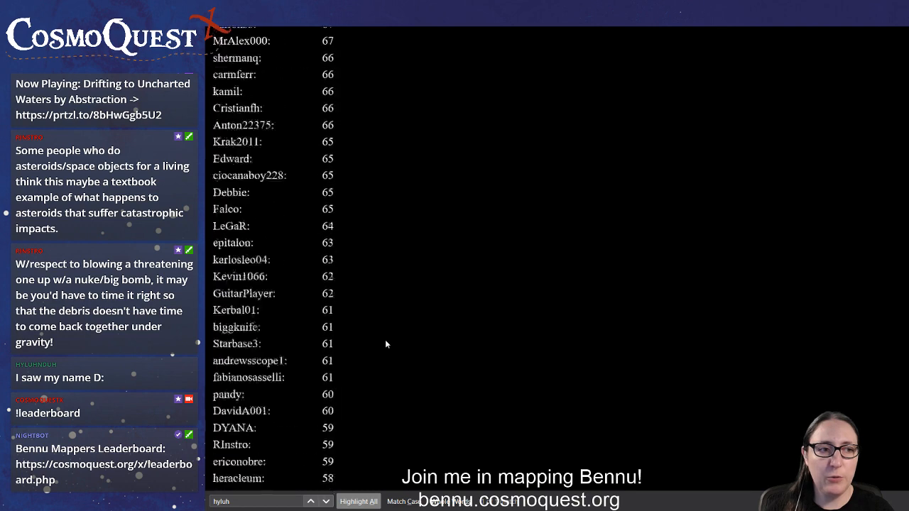
scroll(384, 339, up, 5)
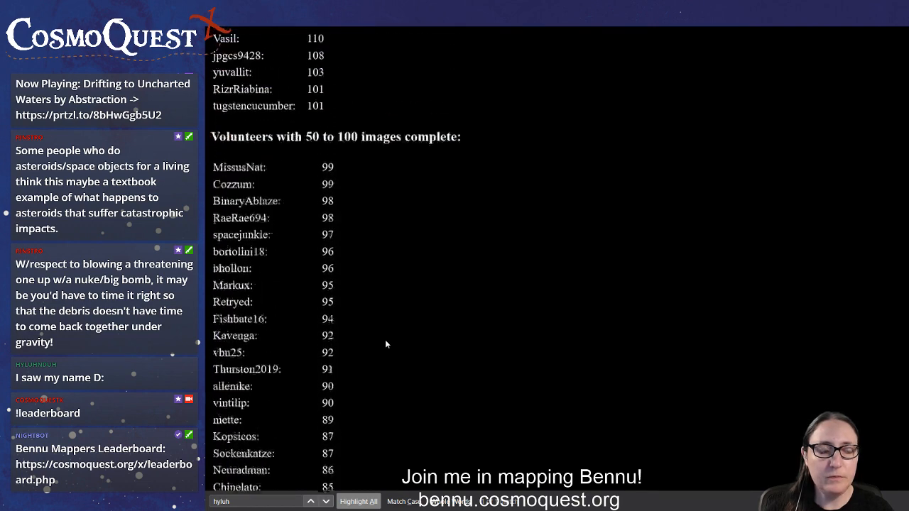
scroll(385, 341, down, 2)
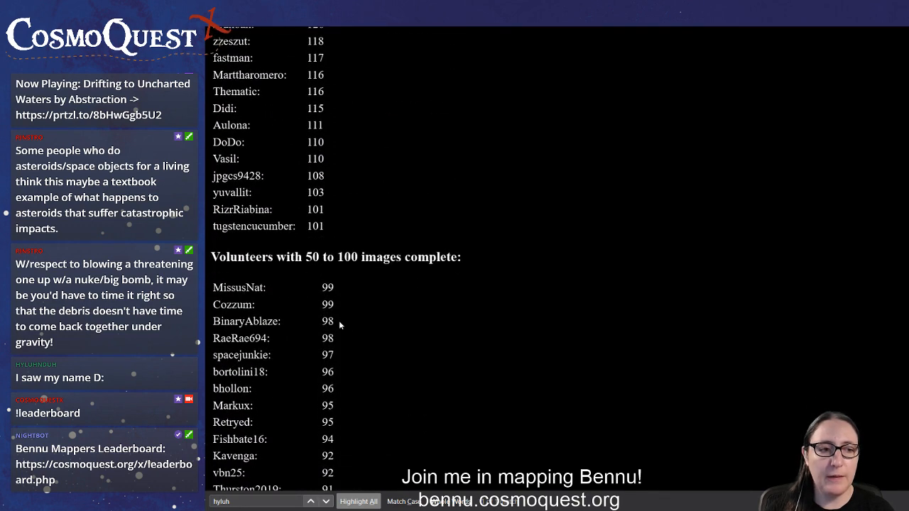
drag(338, 324, 208, 322)
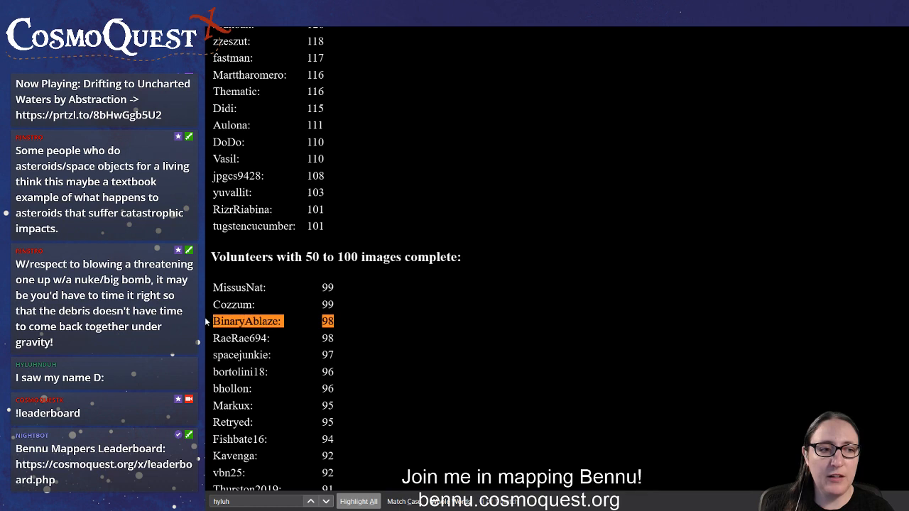
click(517, 316)
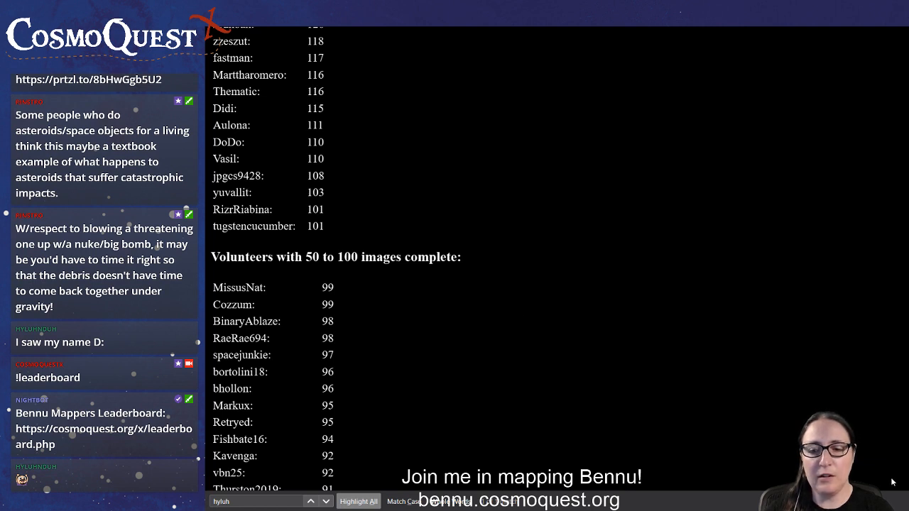
key(Escape)
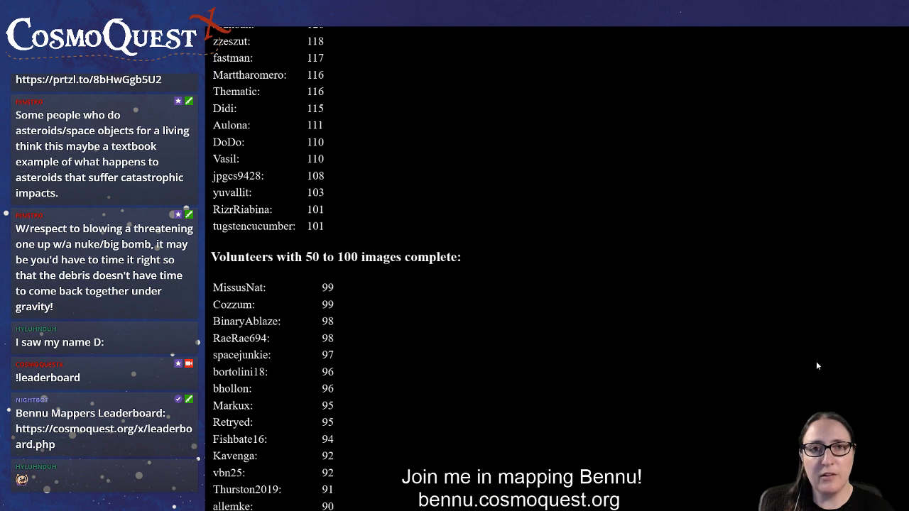